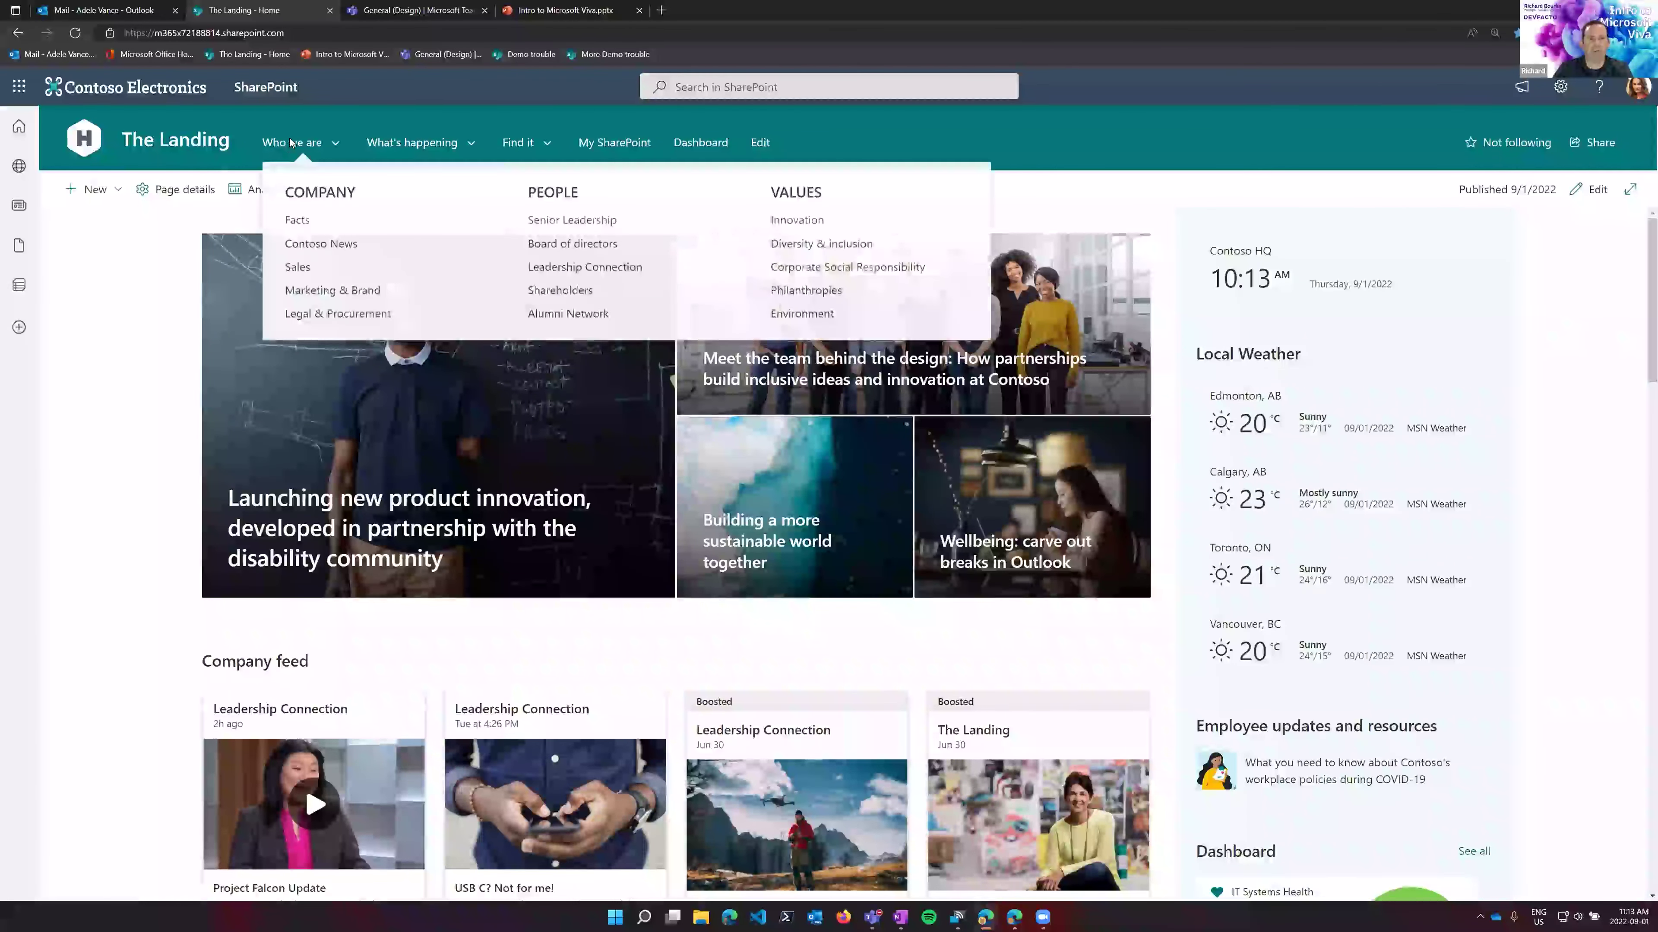
- Look through the Who we are and What's happening navigation menus of The Landing site
mouse_move(425, 141)
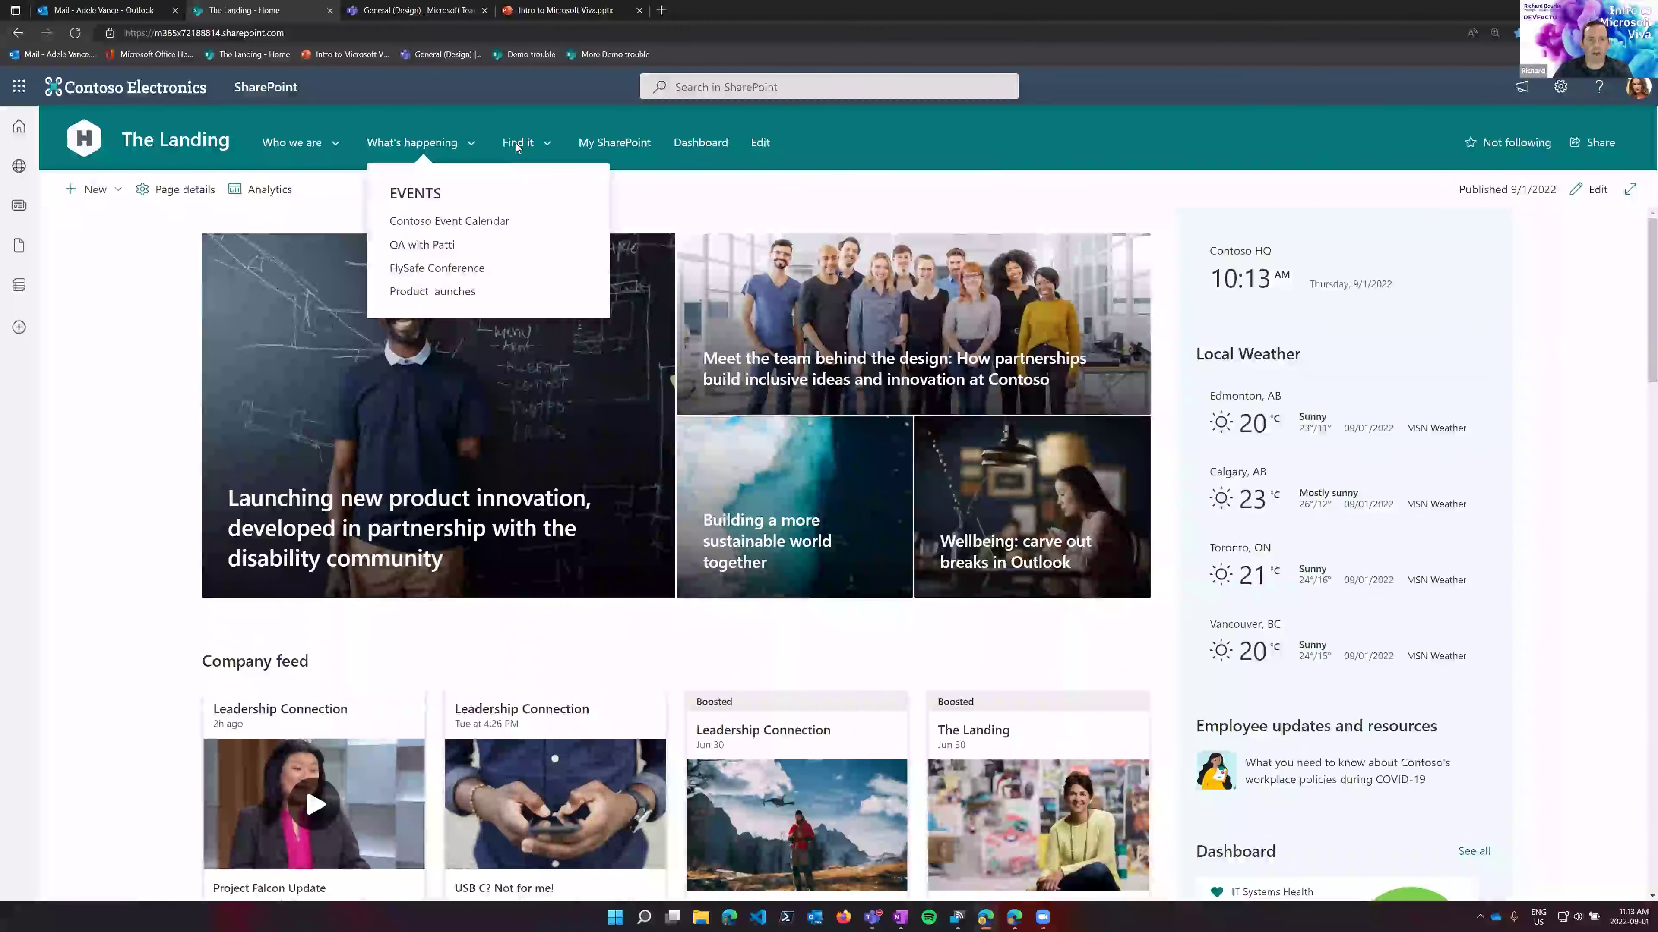
mouse_move(290, 147)
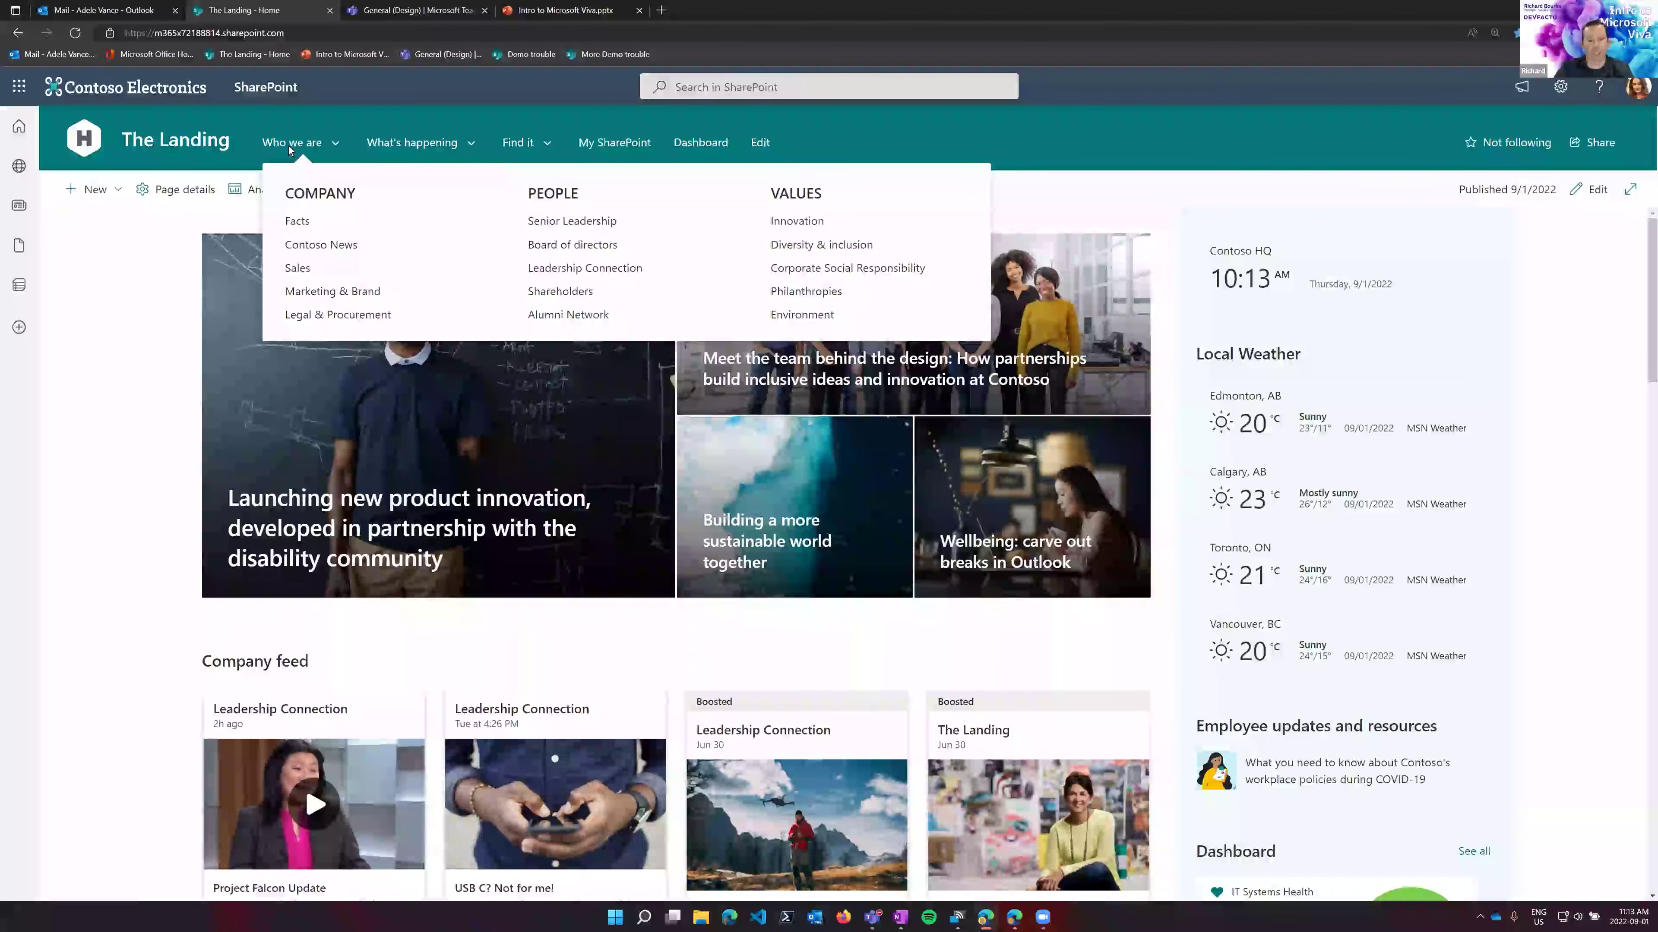
click(299, 145)
click(301, 147)
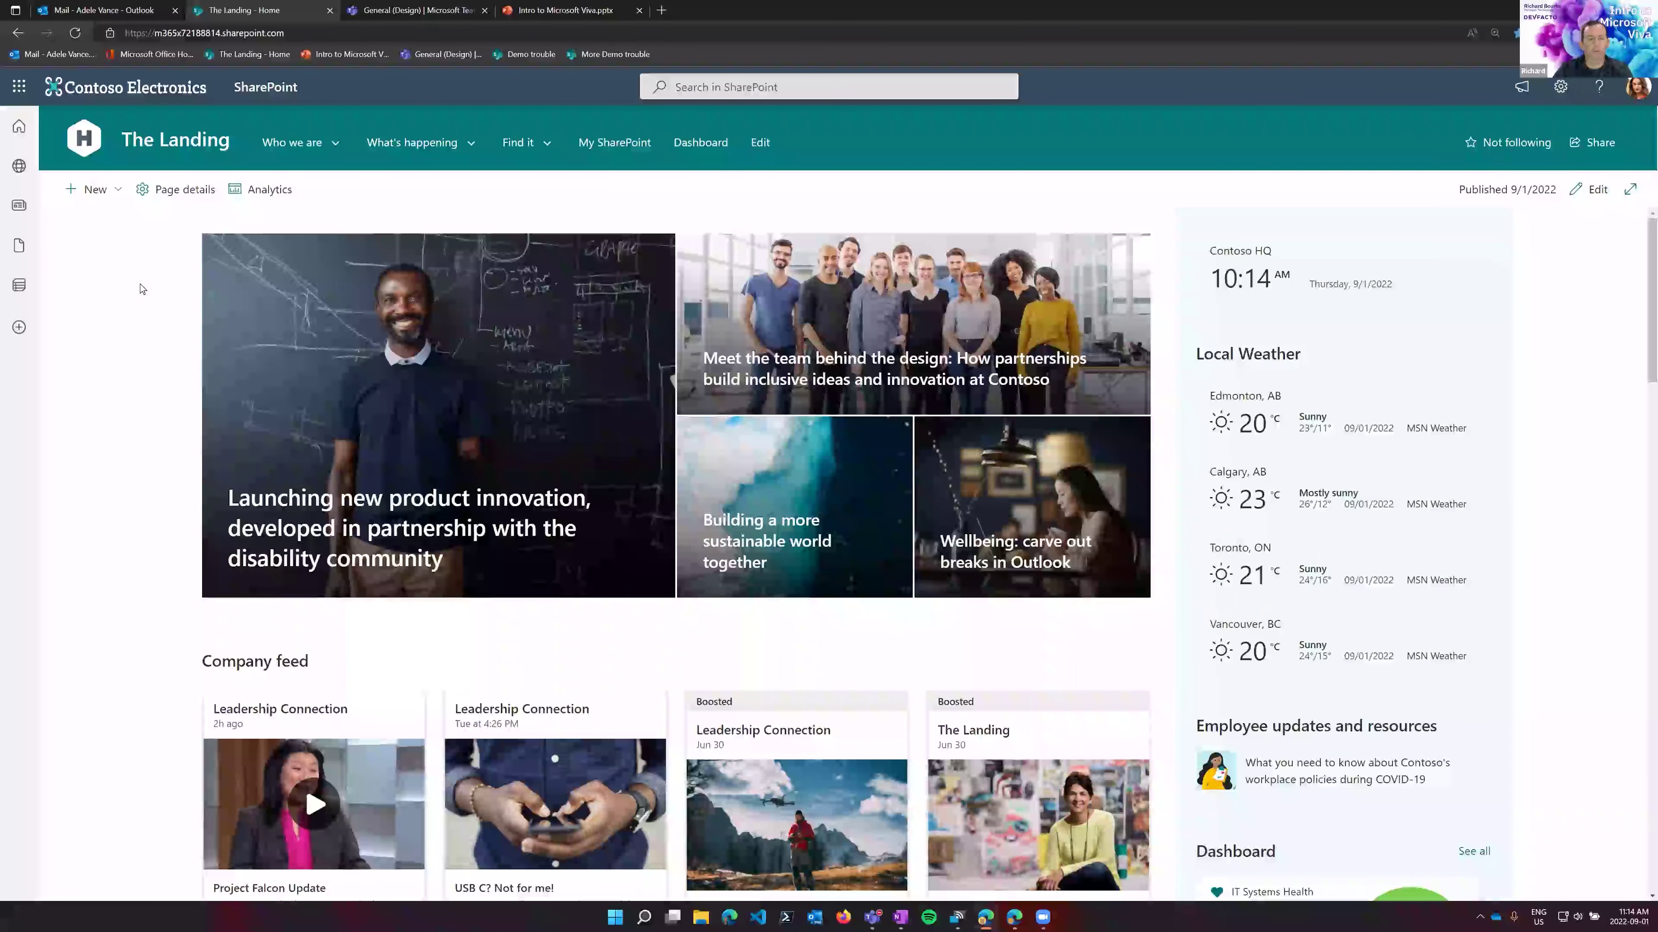
- Examine the home page's sections, including the company feed, news, events, culture, employee onboarding and the dashboard cards
scroll(142, 289, down, 8)
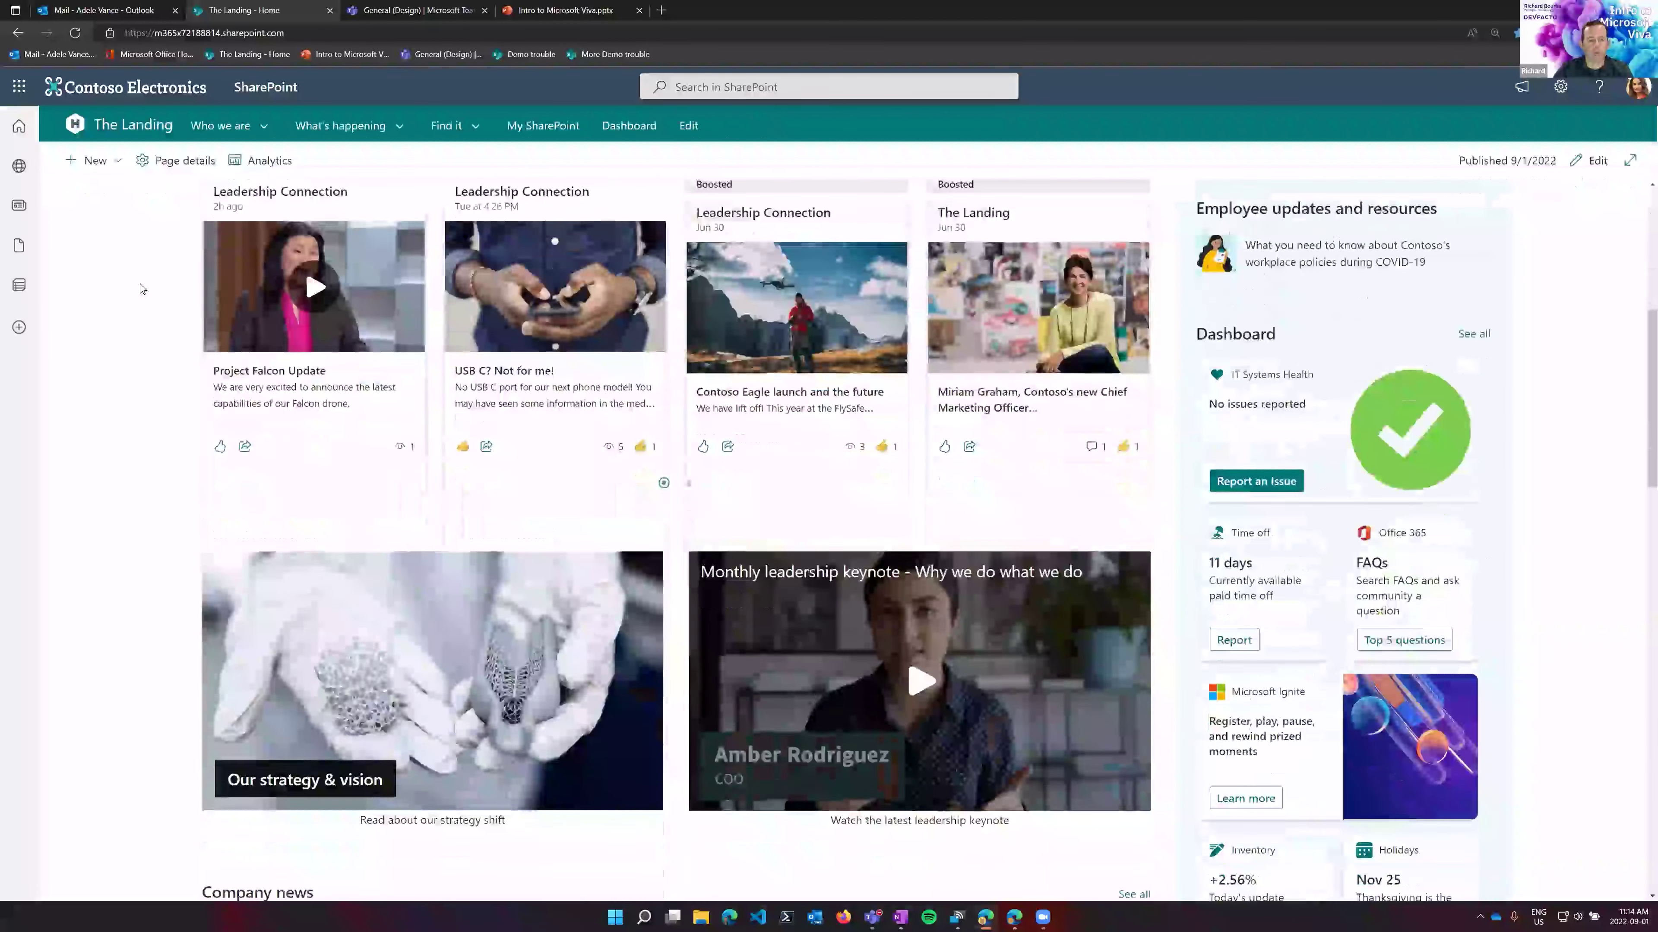
scroll(141, 289, down, 7)
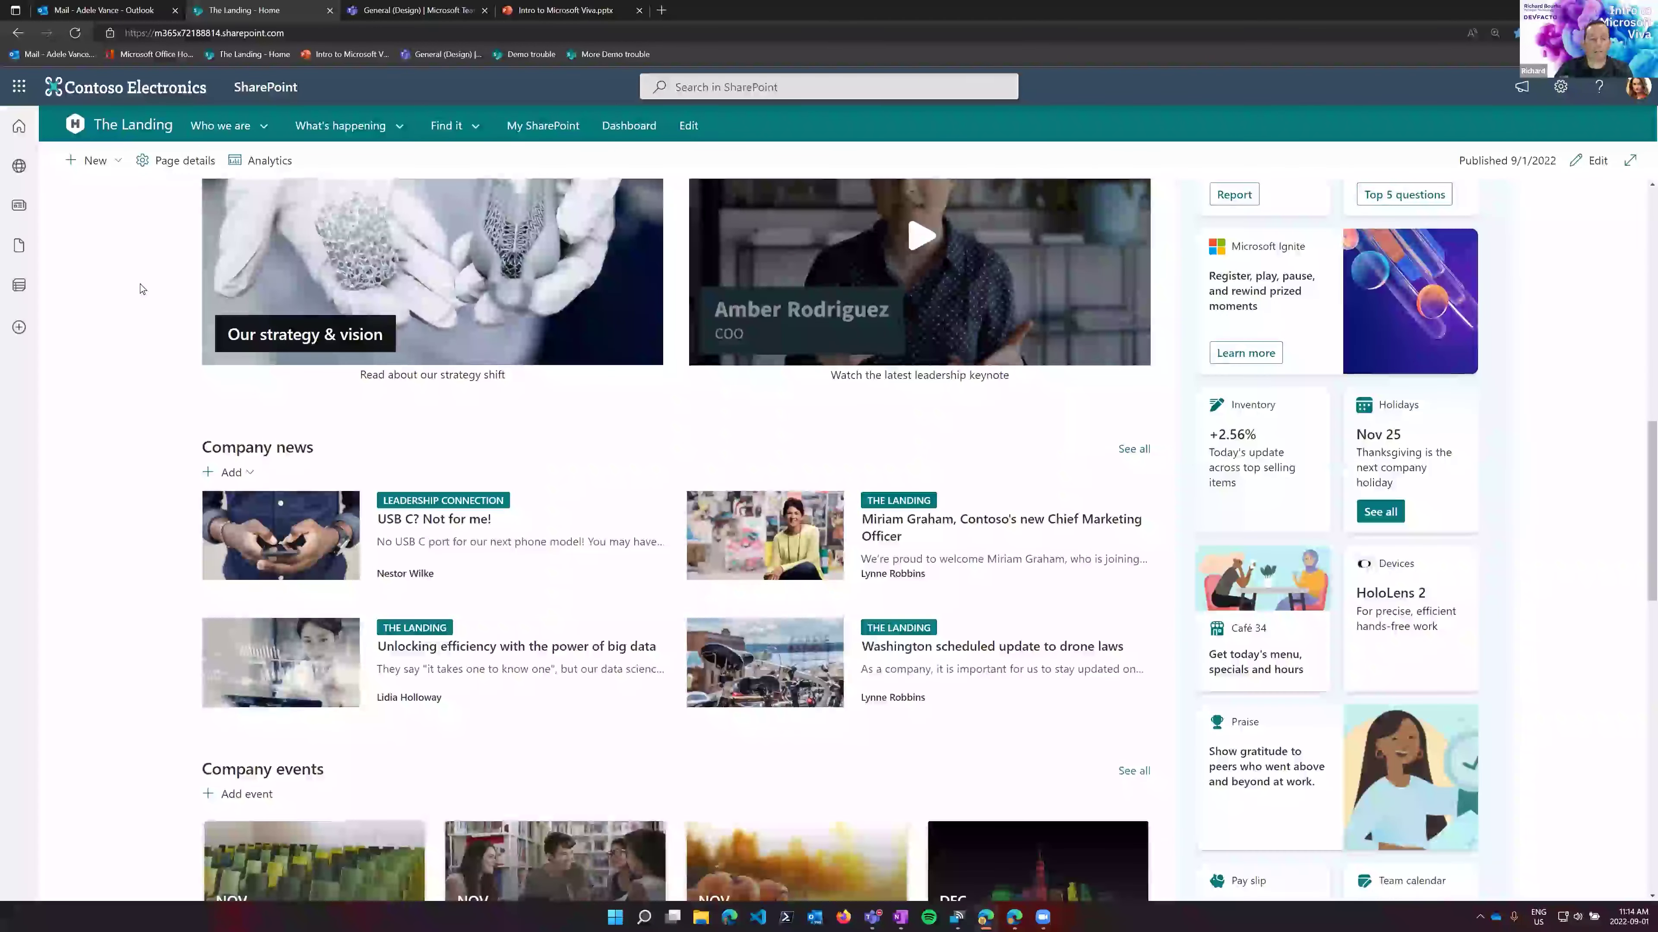
scroll(148, 311, down, 3)
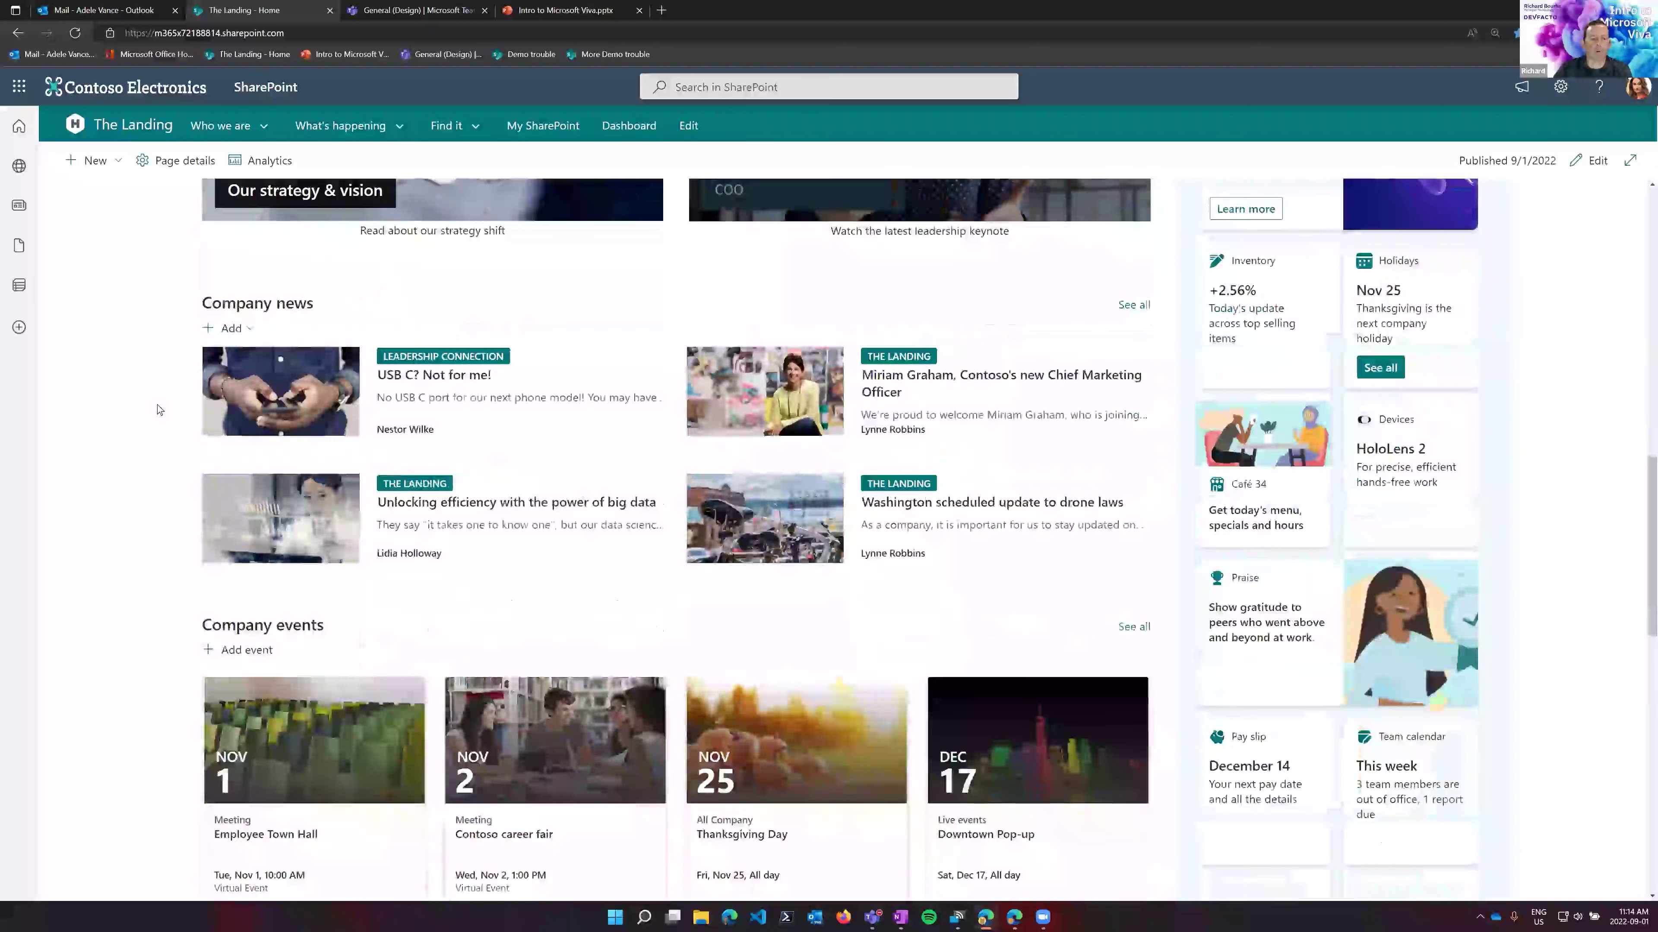
scroll(151, 489, down, 2)
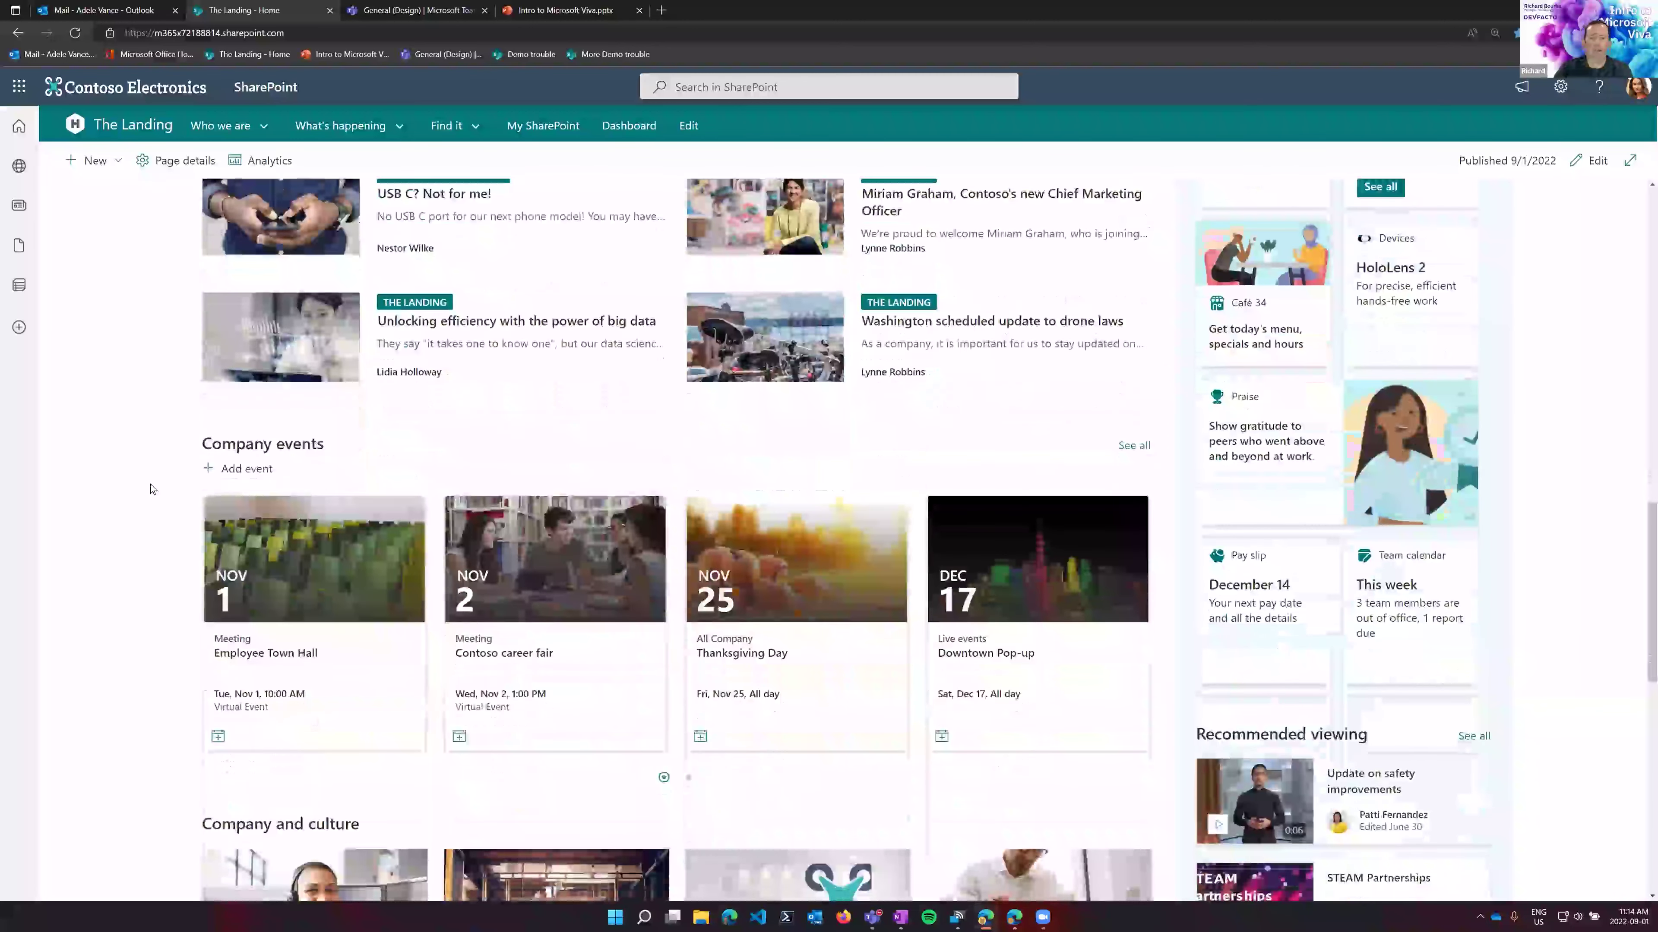
scroll(150, 489, down, 4)
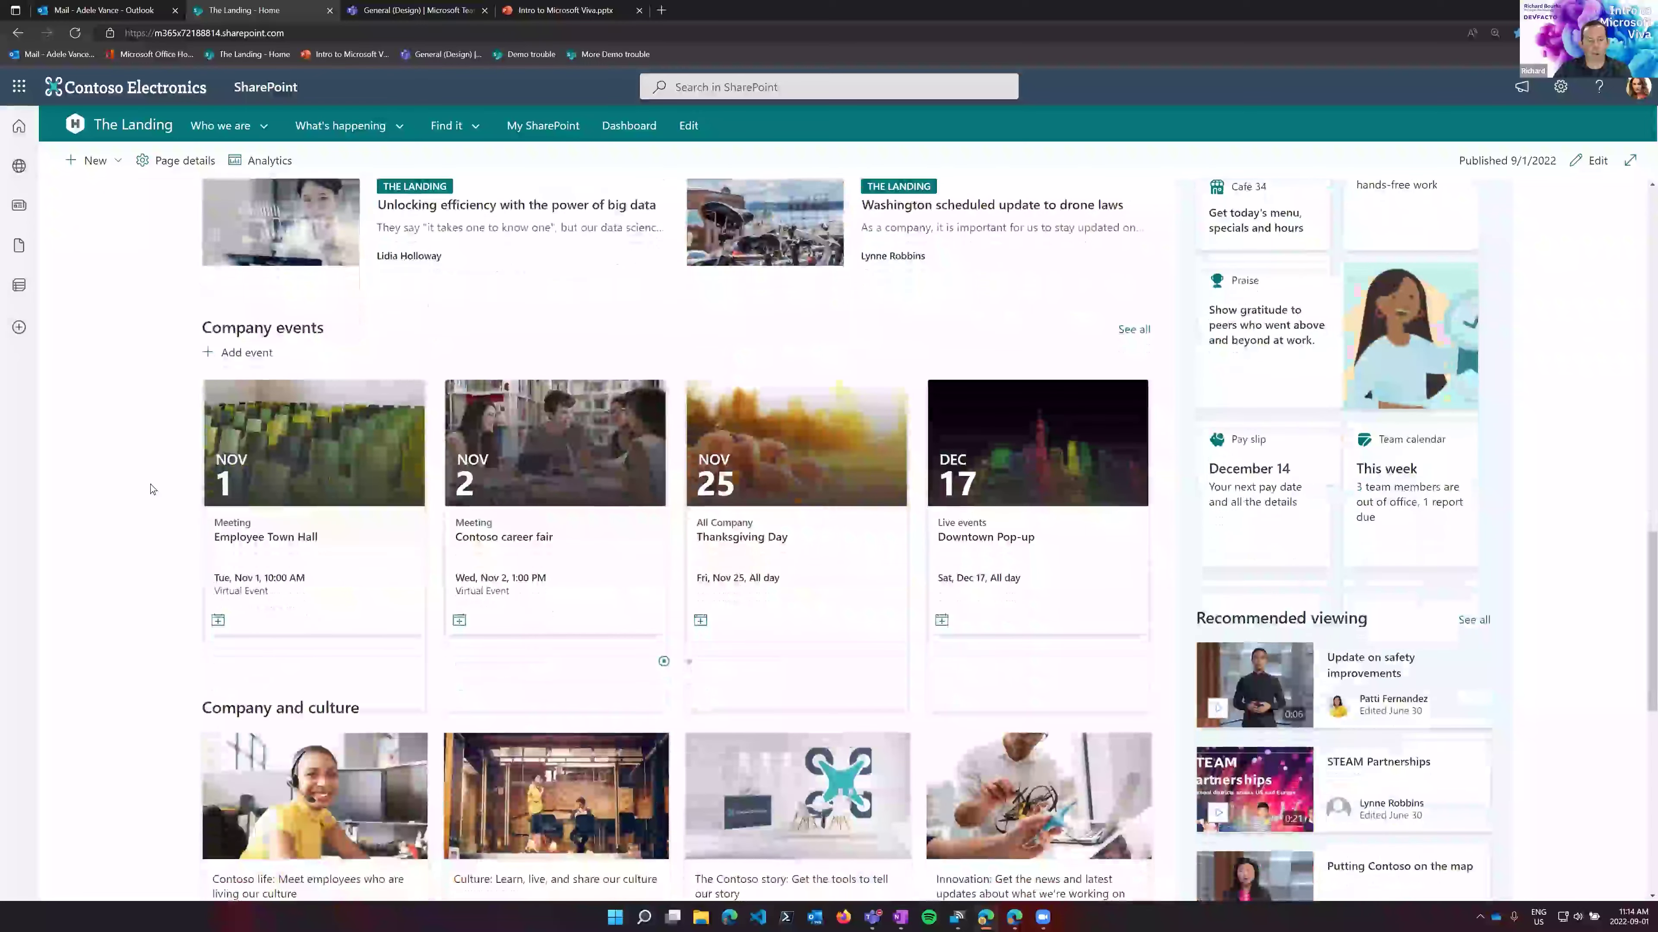
scroll(151, 489, up, 15)
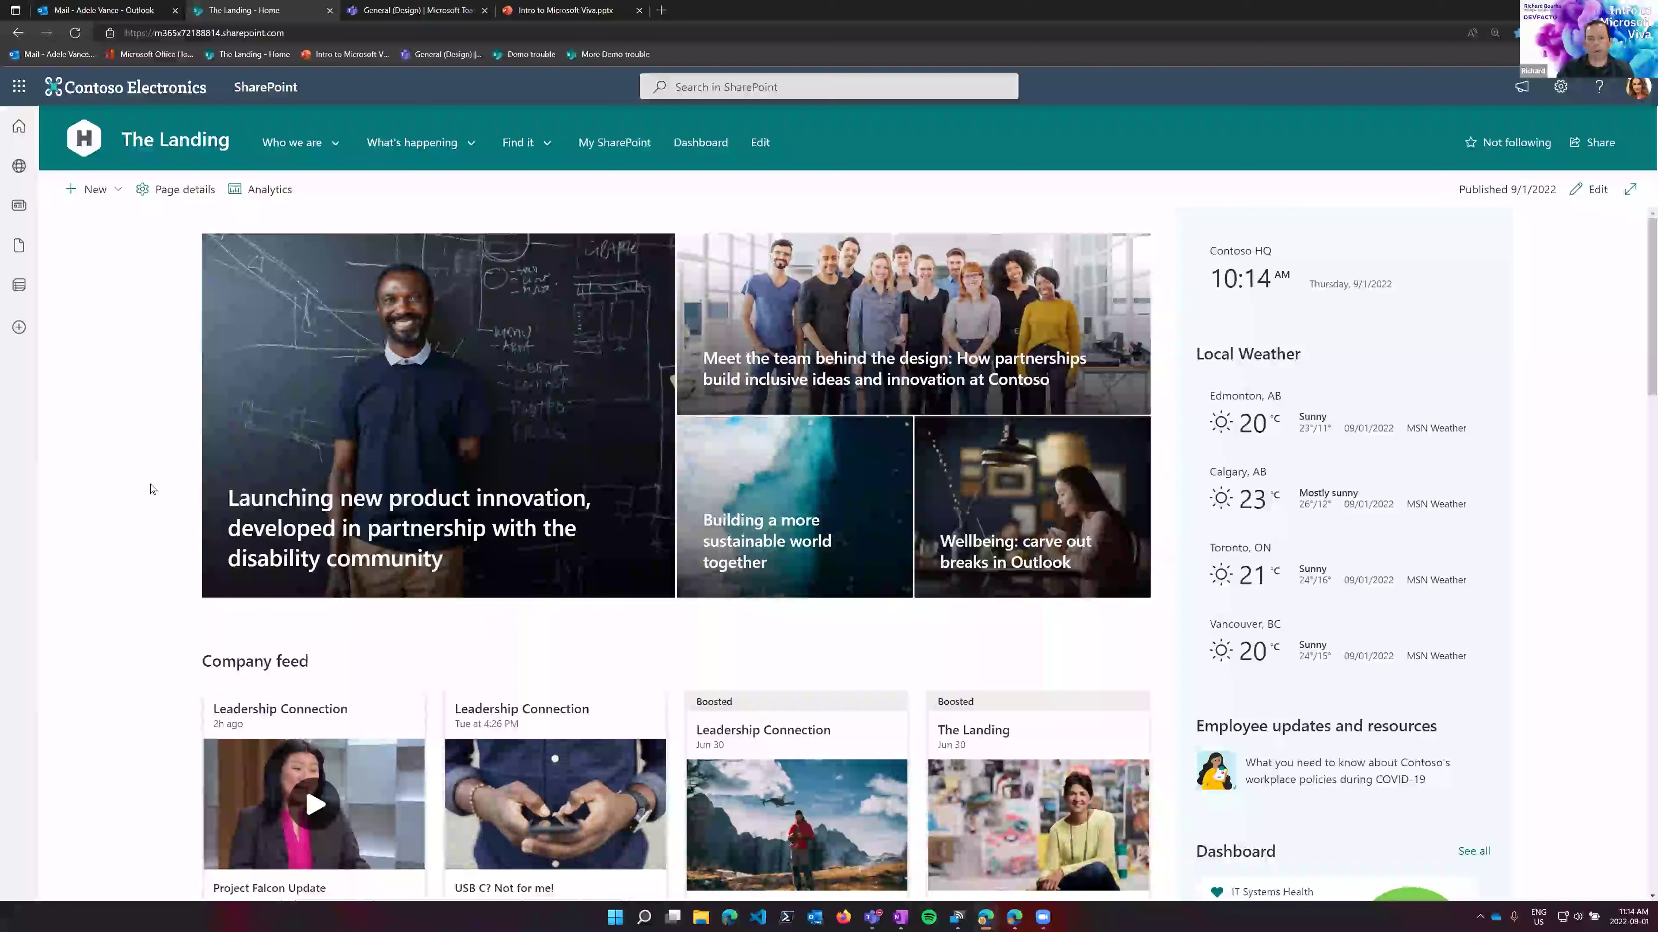
scroll(151, 489, down, 2)
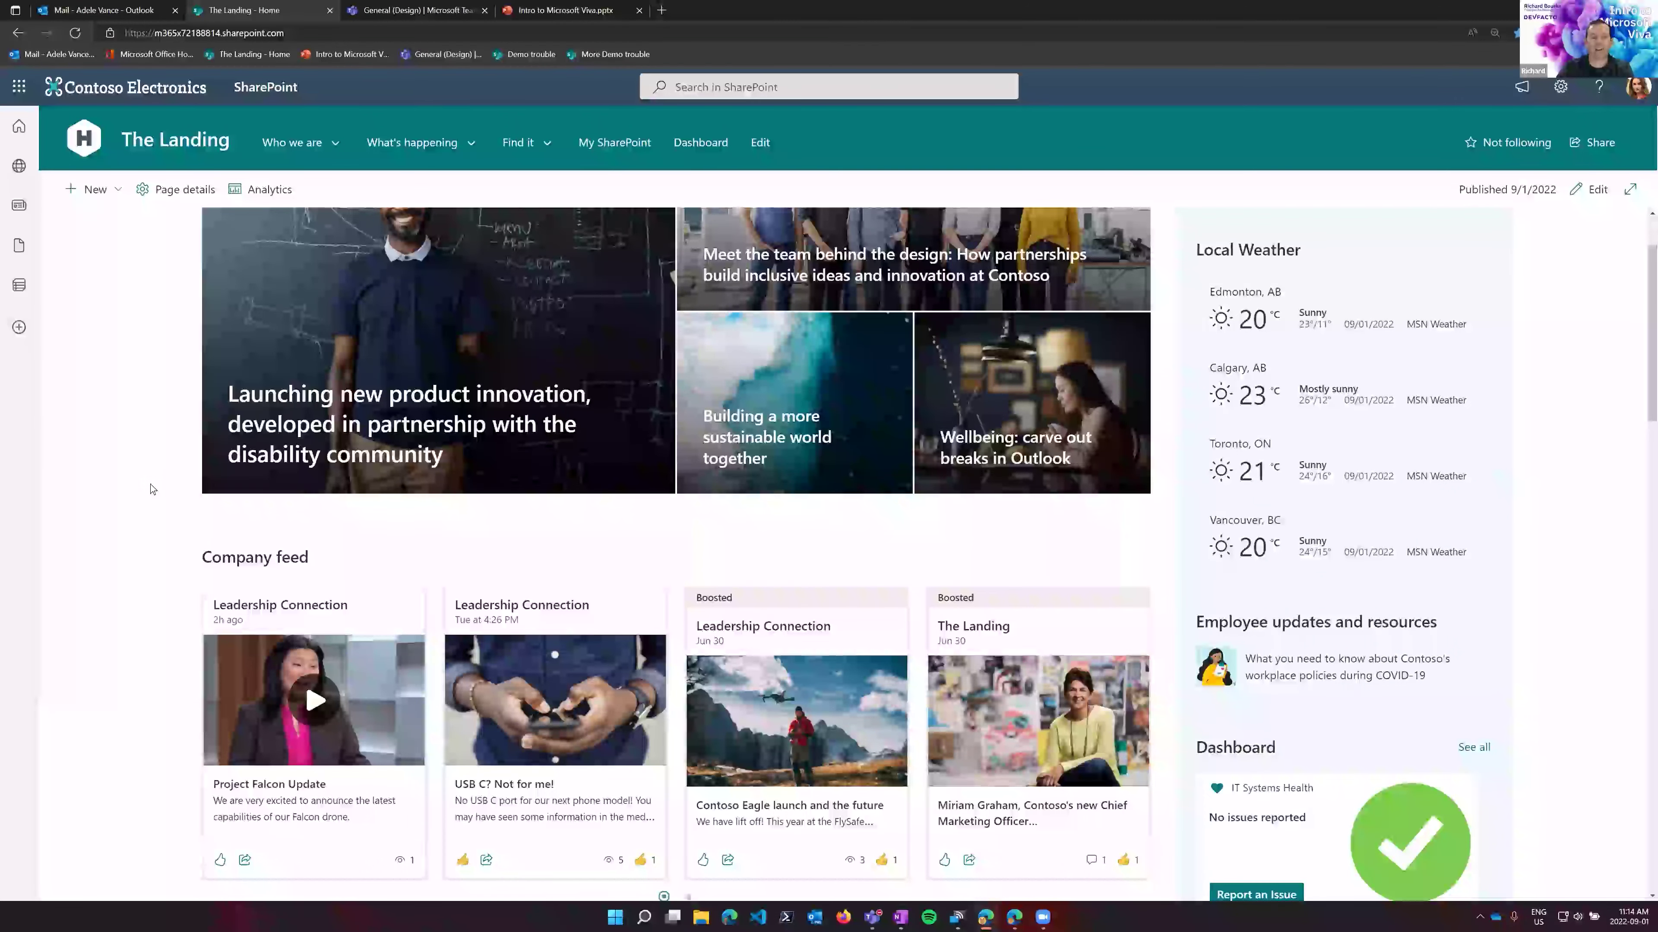
scroll(152, 489, down, 1)
scroll(152, 489, down, 15)
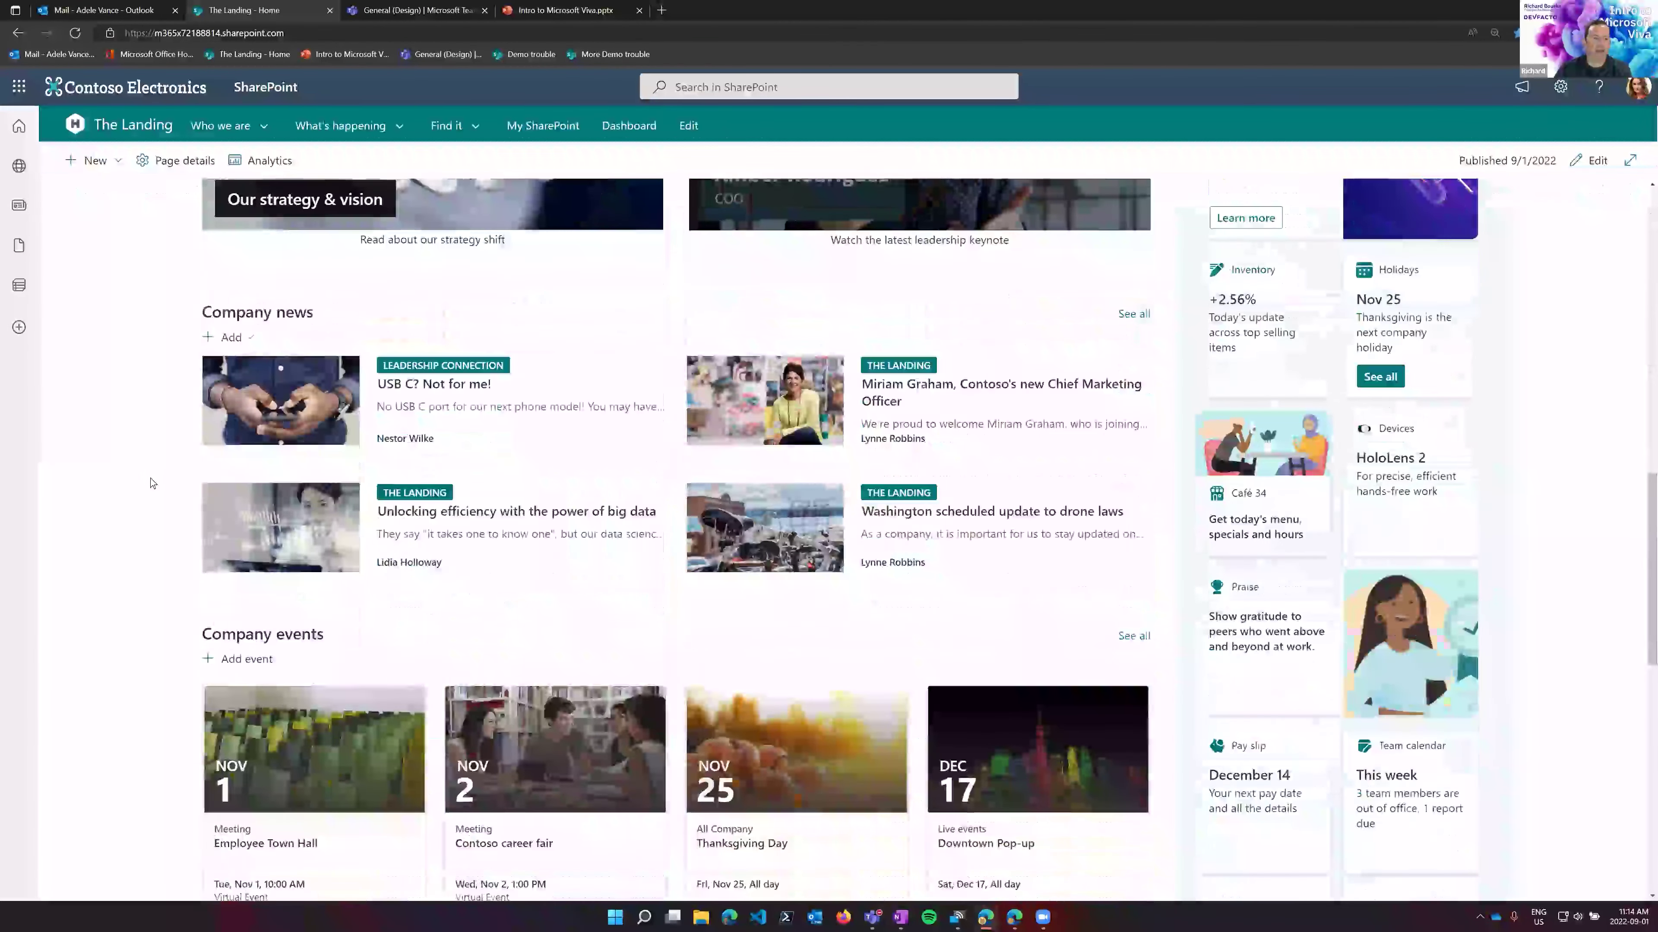
scroll(152, 483, down, 3)
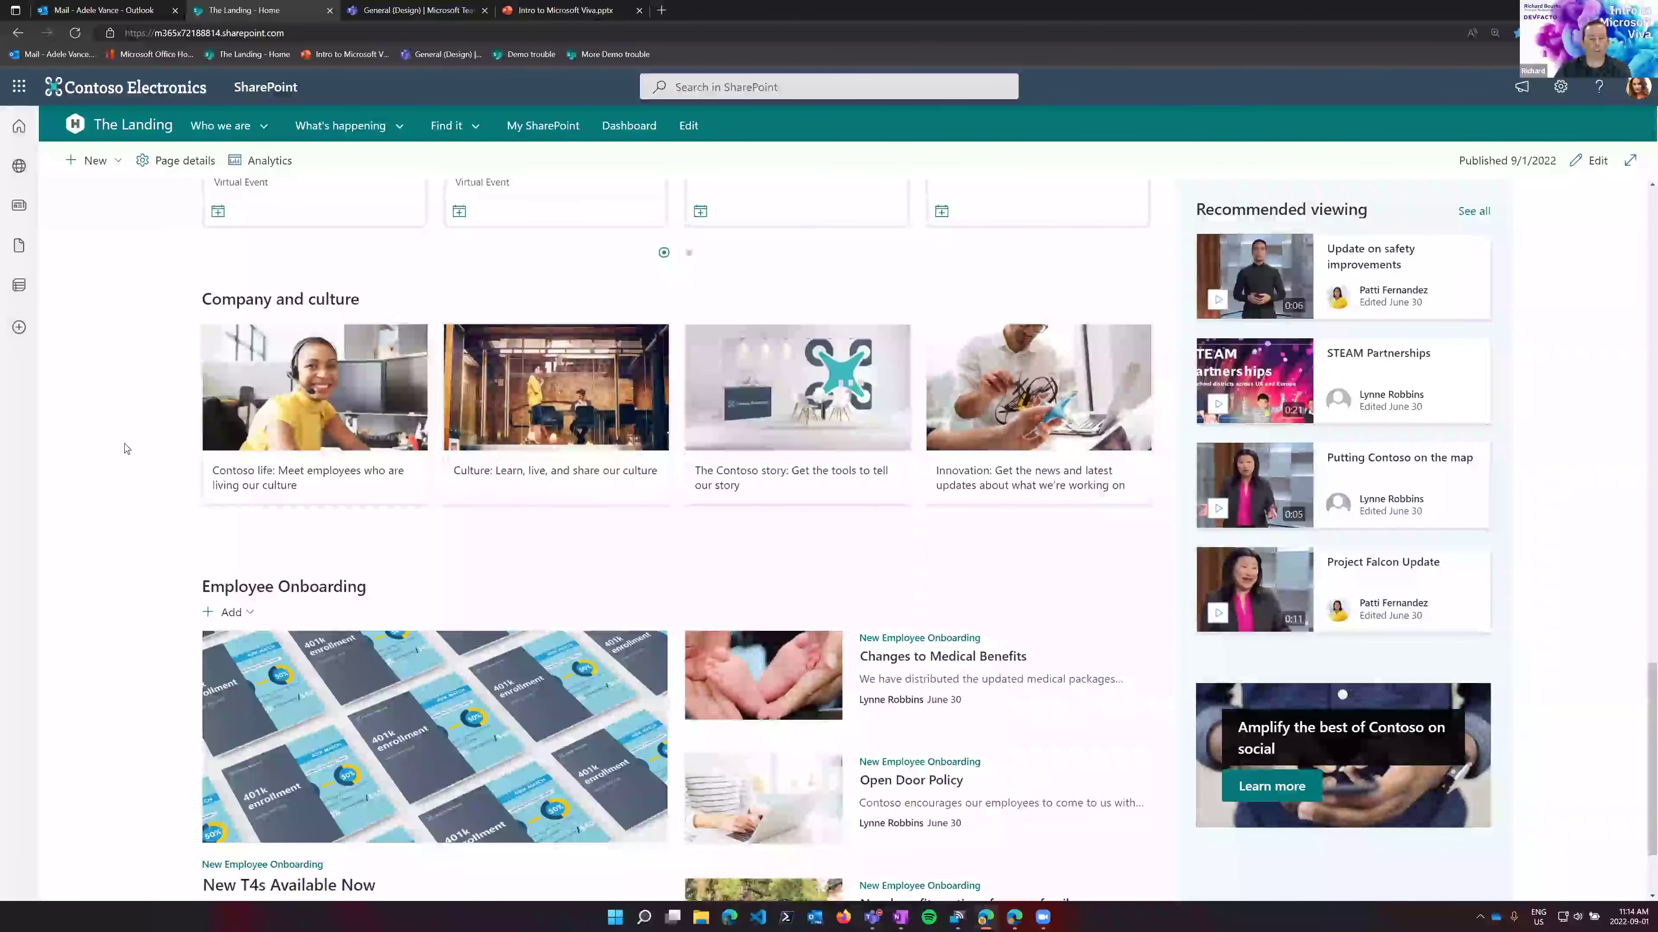
scroll(903, 464, down, 3)
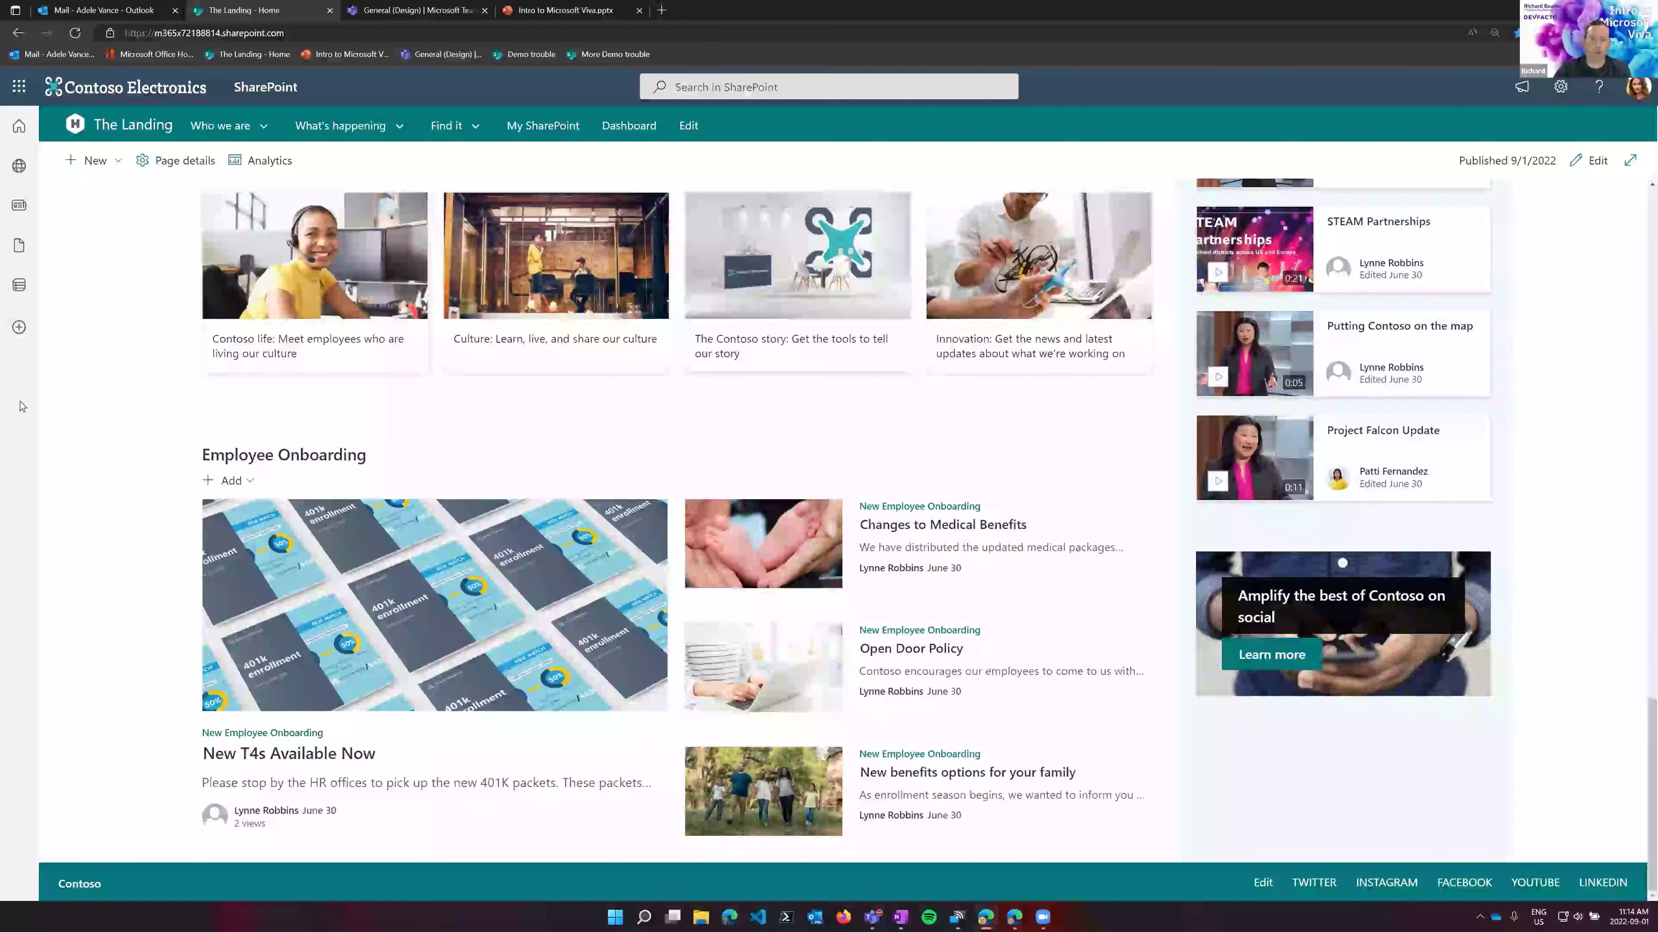
scroll(147, 420, up, 1)
scroll(148, 420, up, 15)
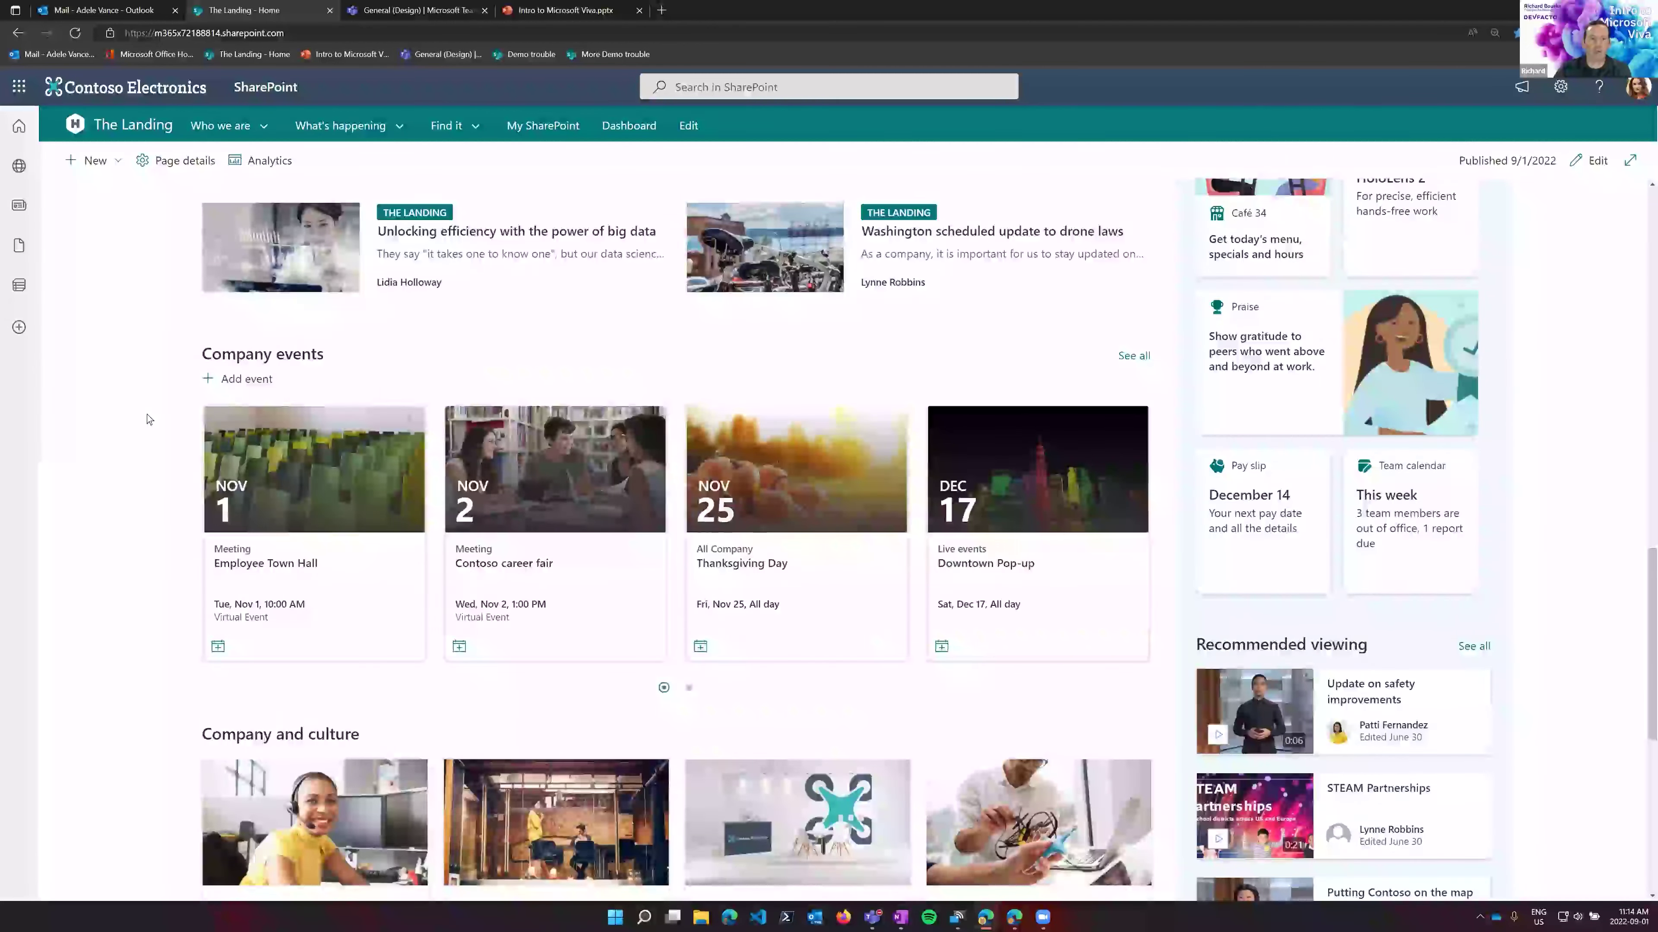
scroll(147, 420, down, 2)
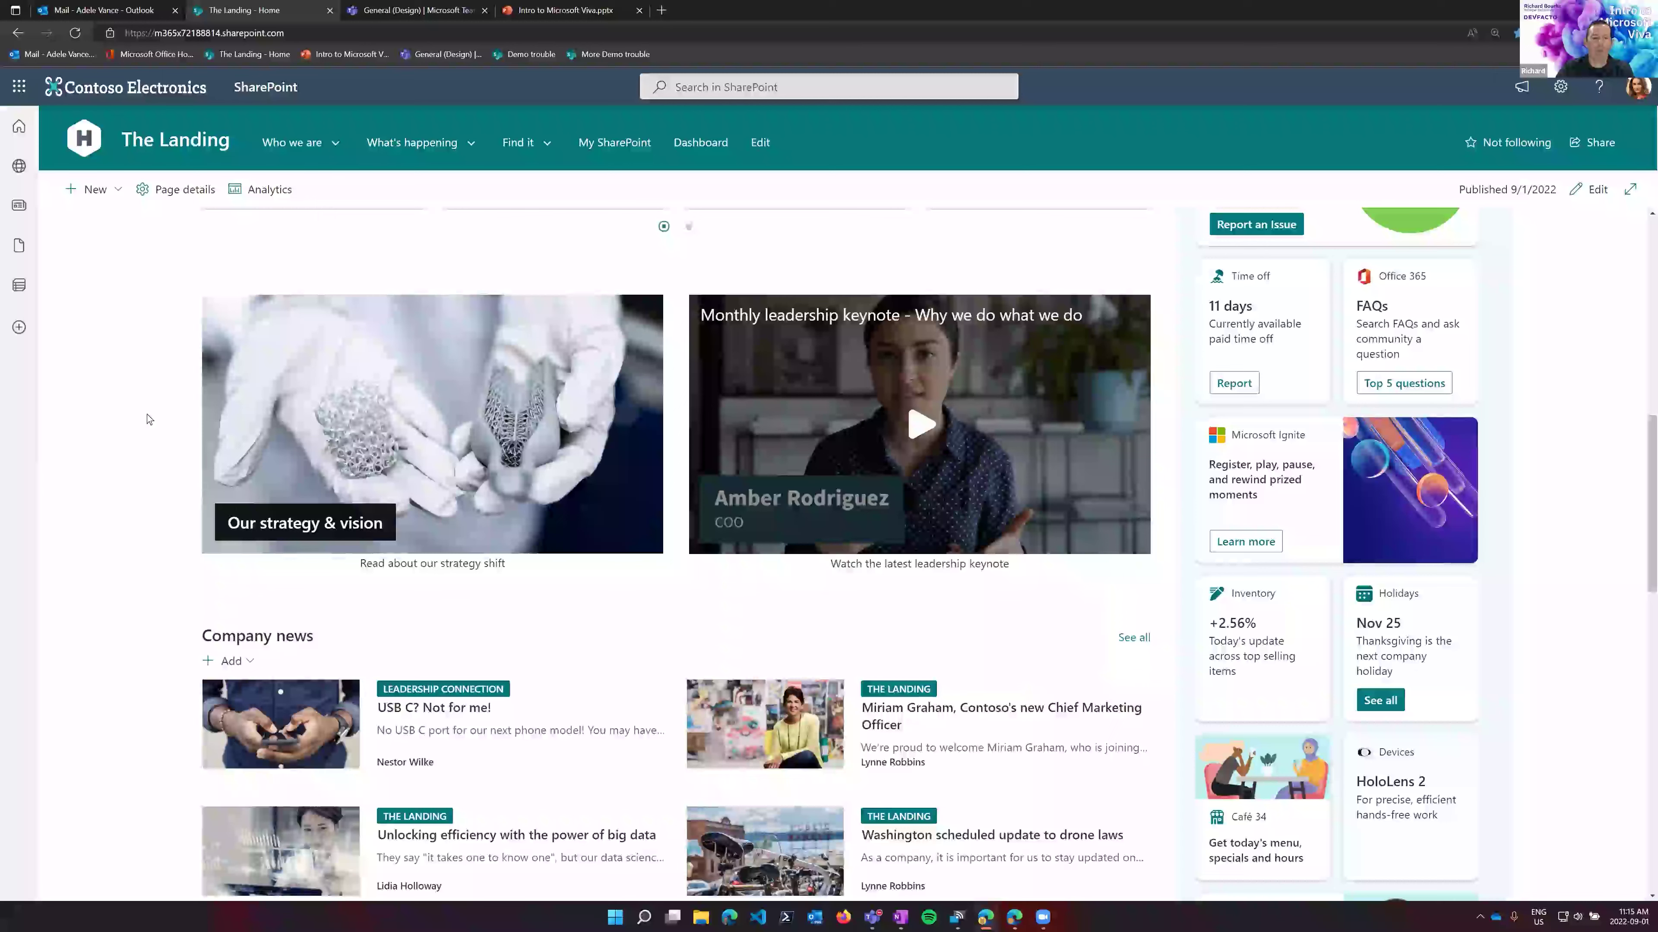
- Mark the Company feed section on the home page with a green rectangle
scroll(132, 447, up, 8)
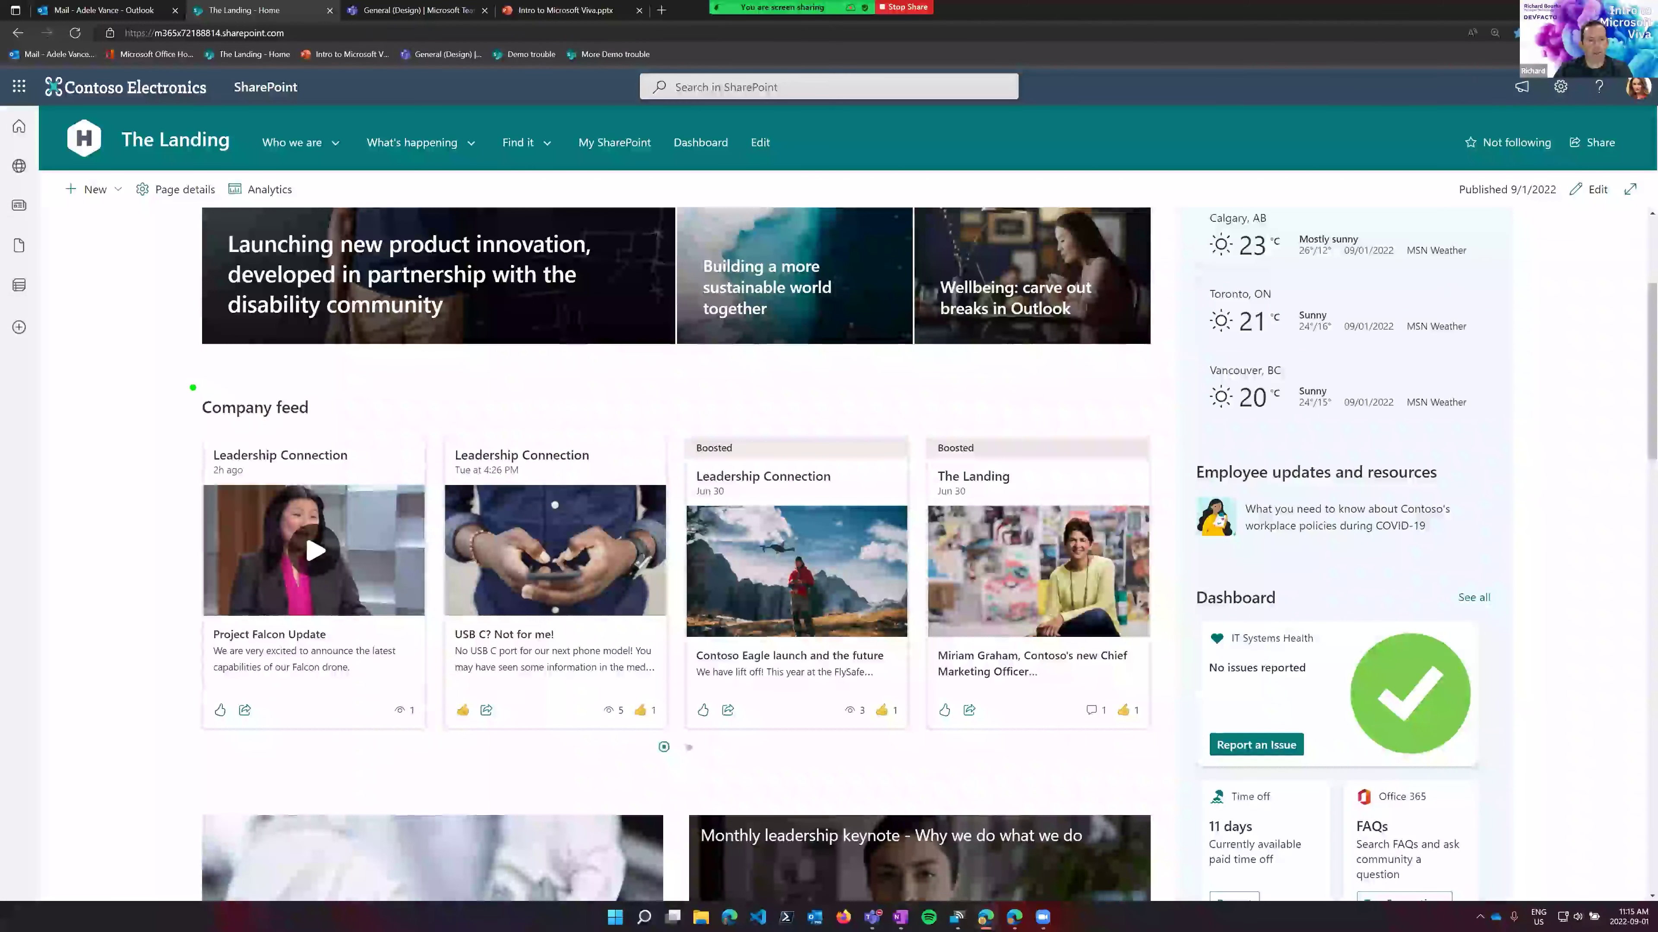
mouse_move(183, 385)
mouse_down()
mouse_move(277, 518)
mouse_move(969, 666)
mouse_move(1174, 791)
mouse_move(1174, 777)
mouse_up()
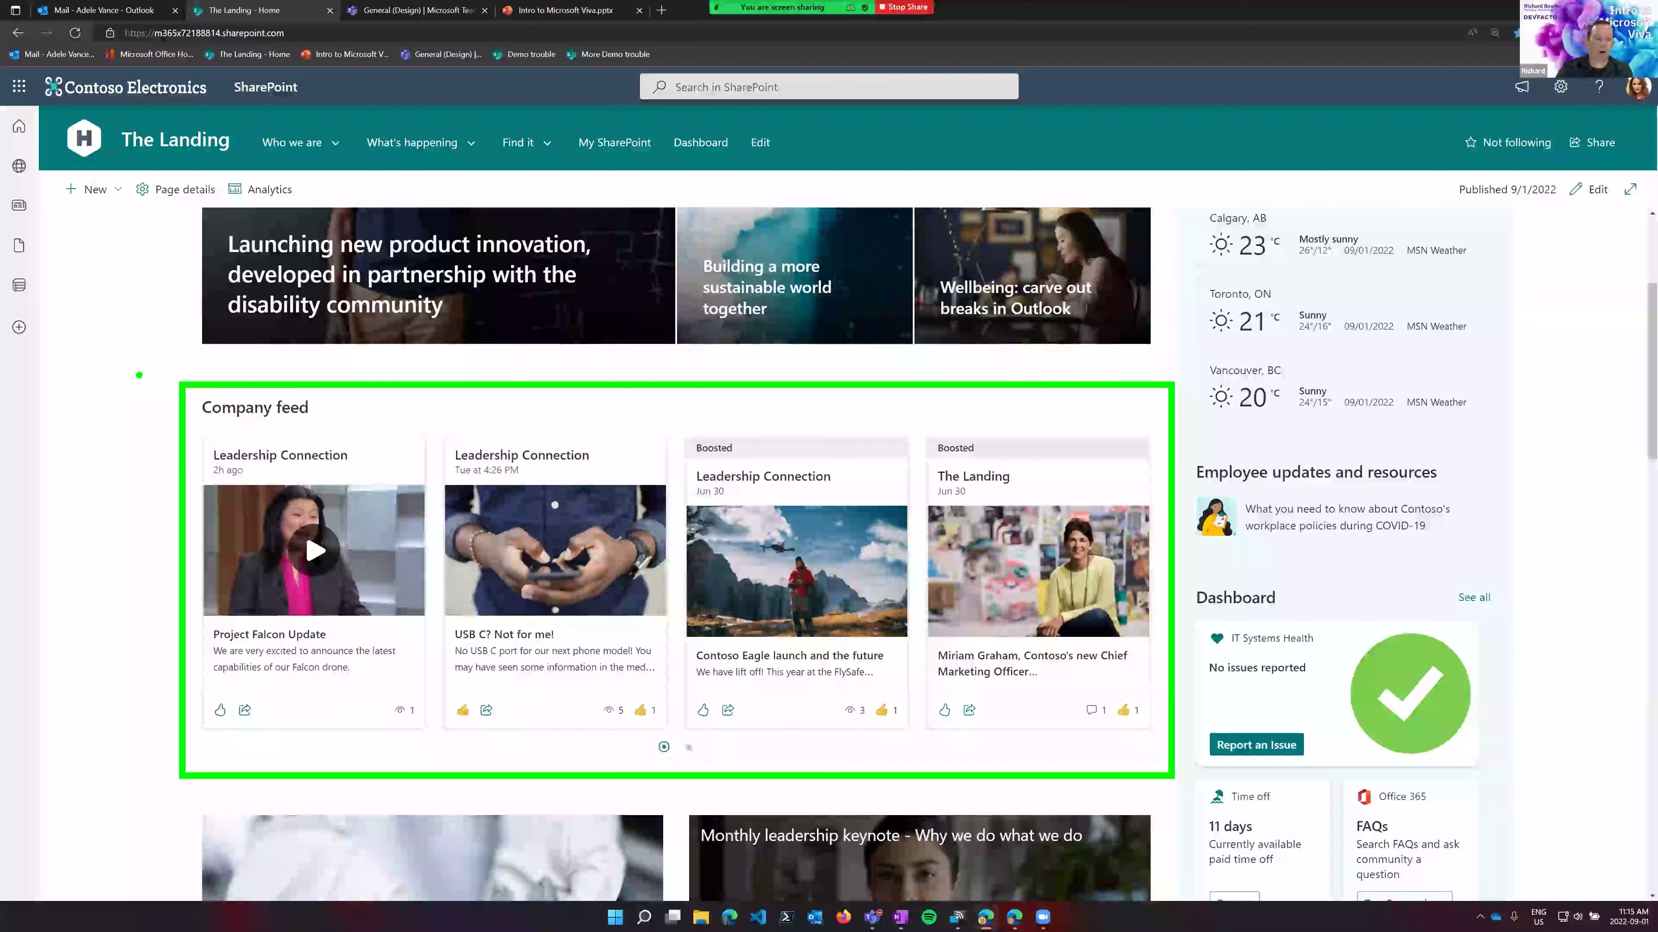
- Review the local weather and employee resources, and mark the home page's Dashboard section with a rectangle
scroll(141, 377, up, 4)
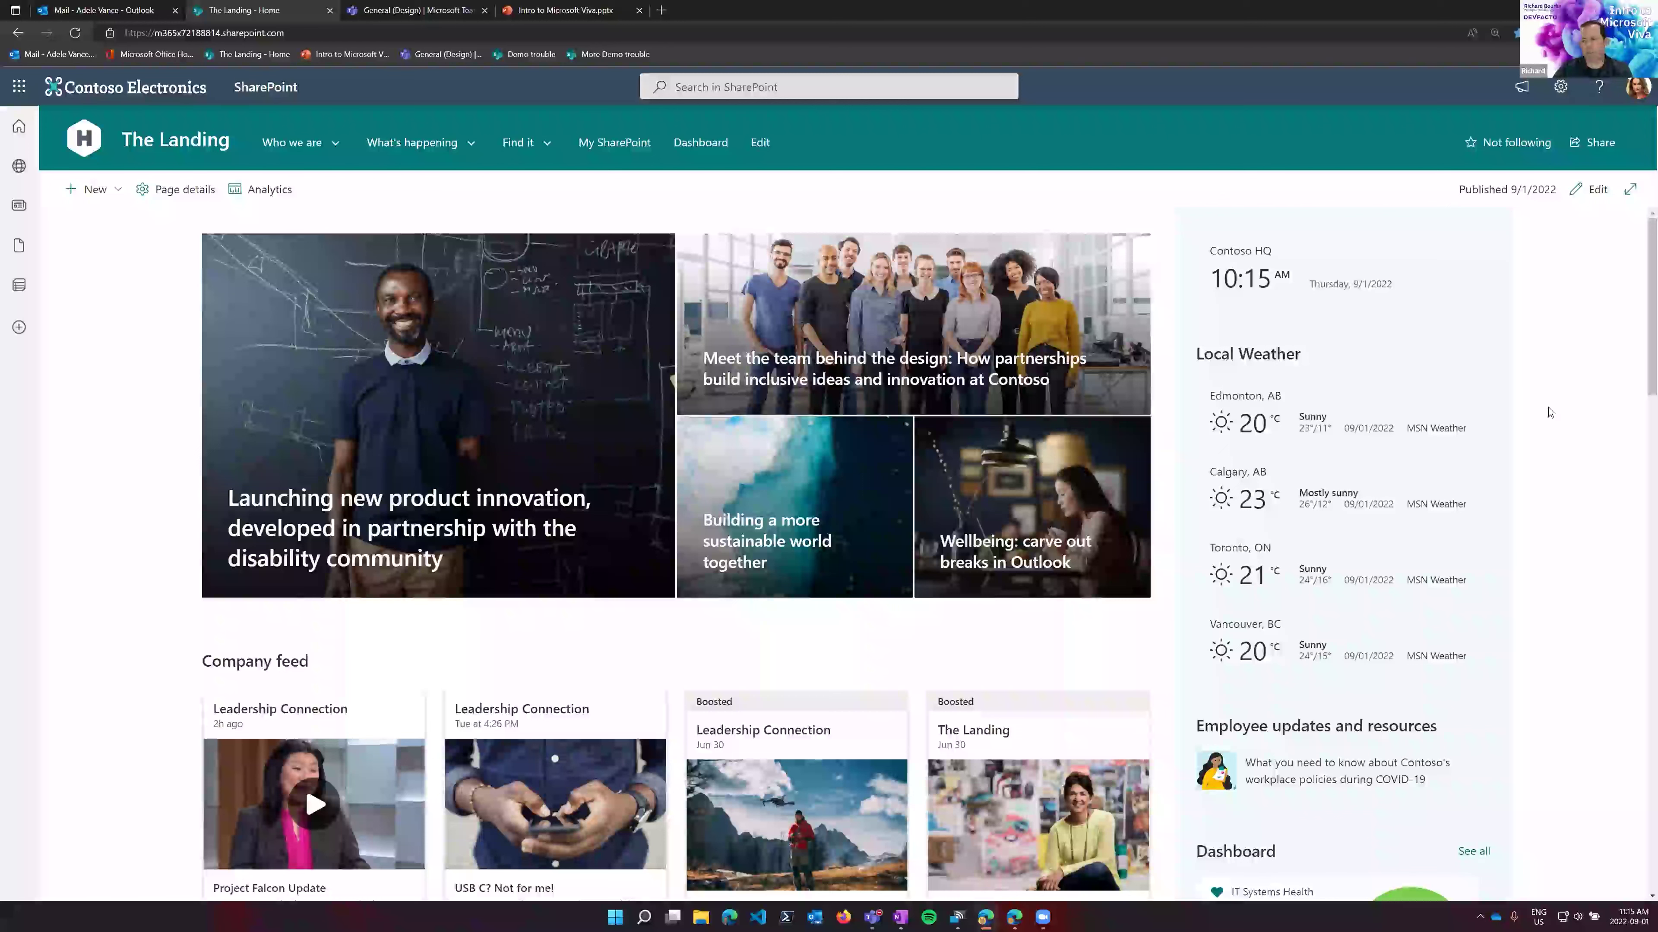
scroll(1550, 413, down, 6)
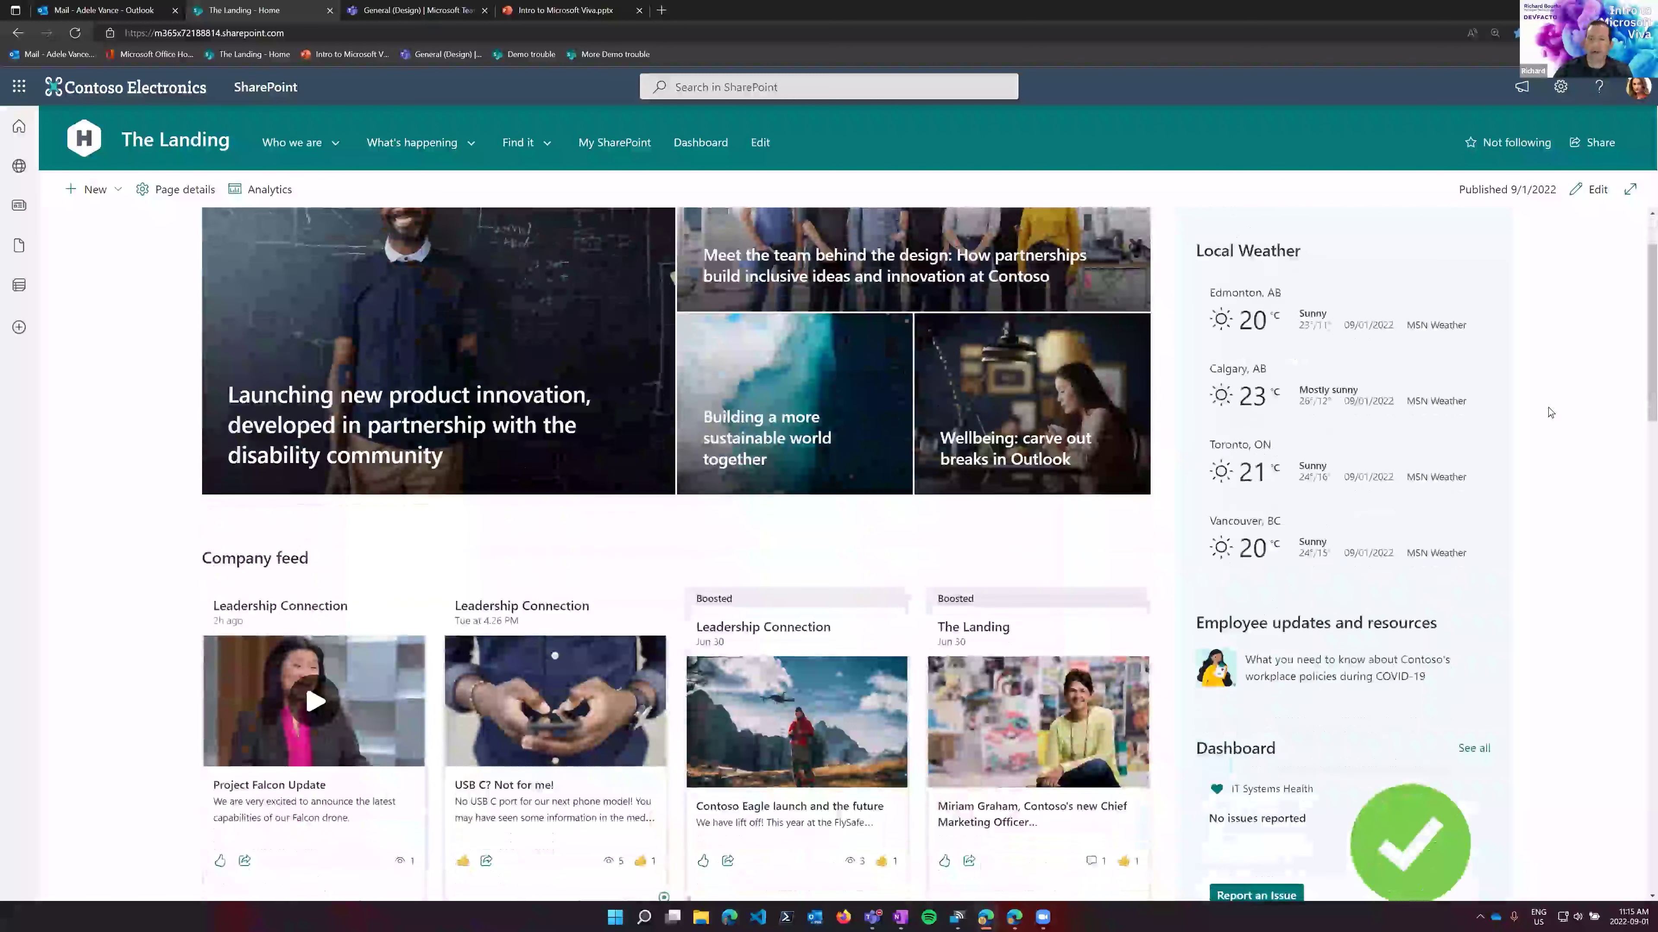
scroll(1552, 392, down, 2)
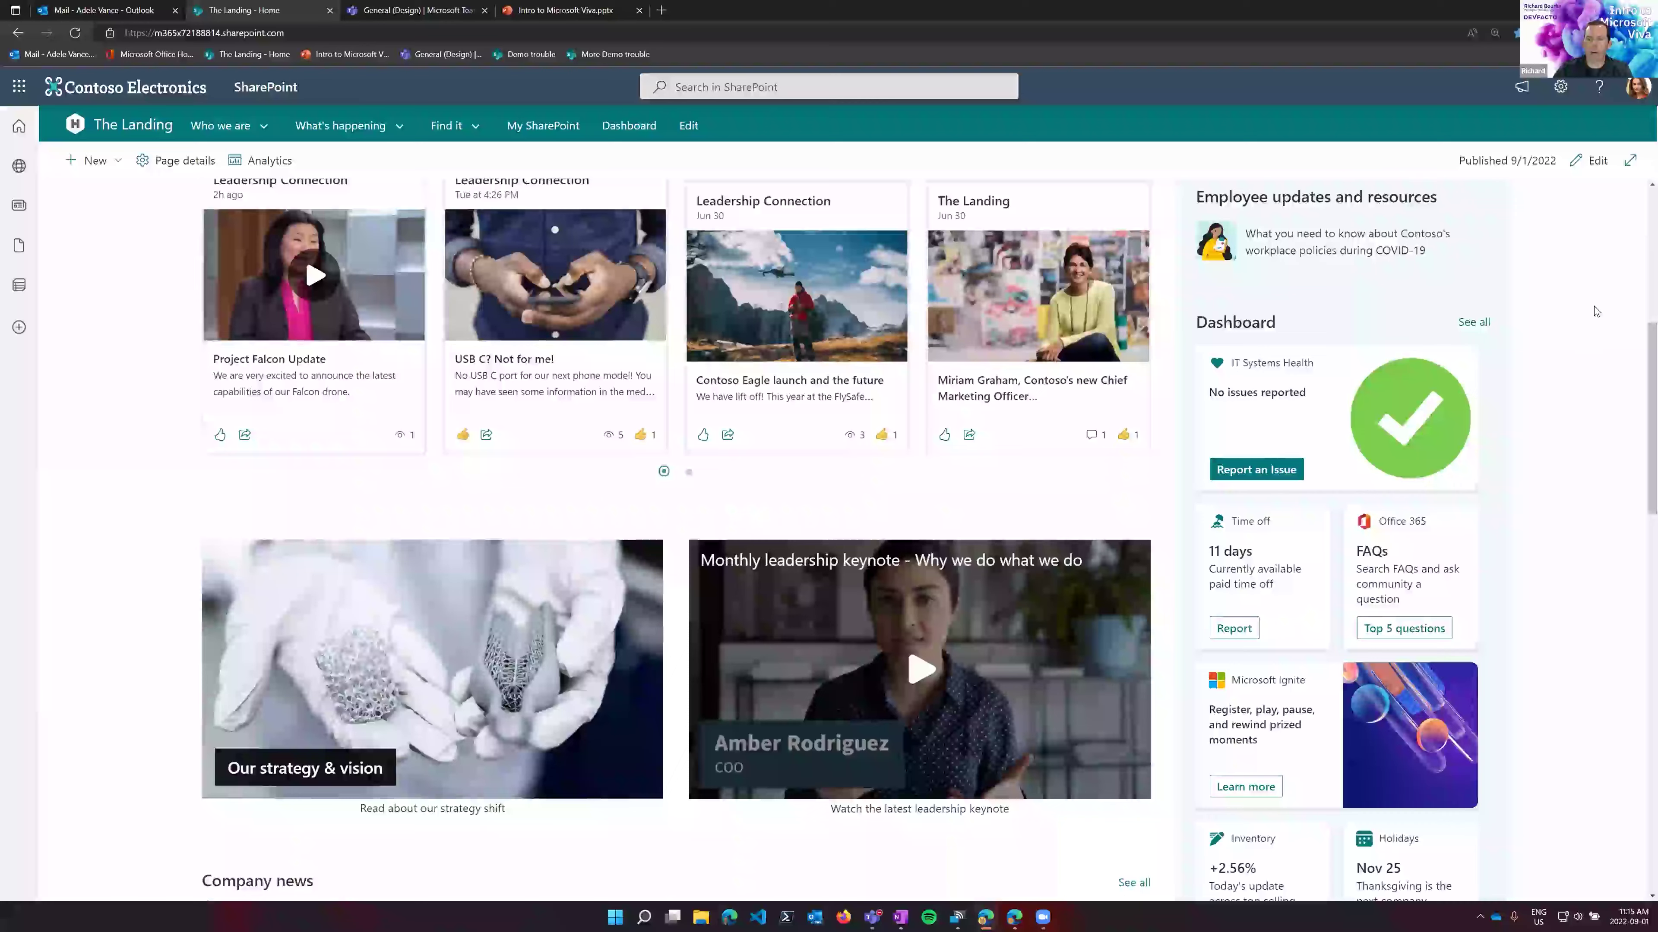
scroll(1592, 313, down, 2)
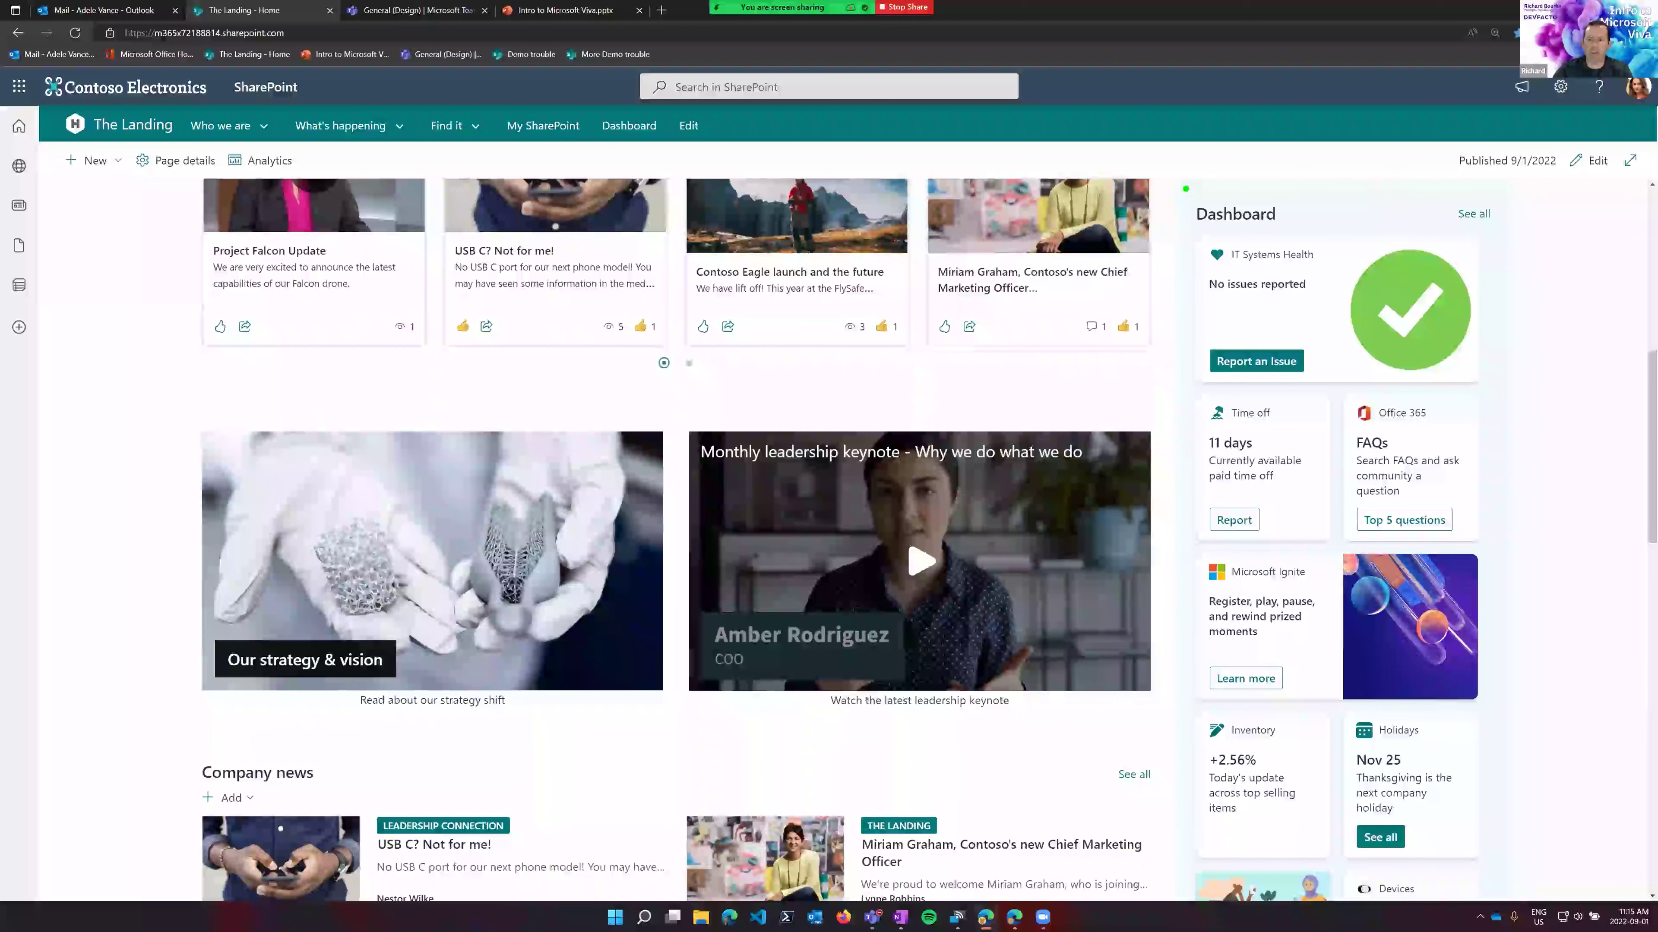
mouse_move(1186, 189)
mouse_down()
mouse_move(1480, 398)
mouse_move(1518, 703)
mouse_move(1558, 835)
mouse_move(1519, 864)
mouse_up()
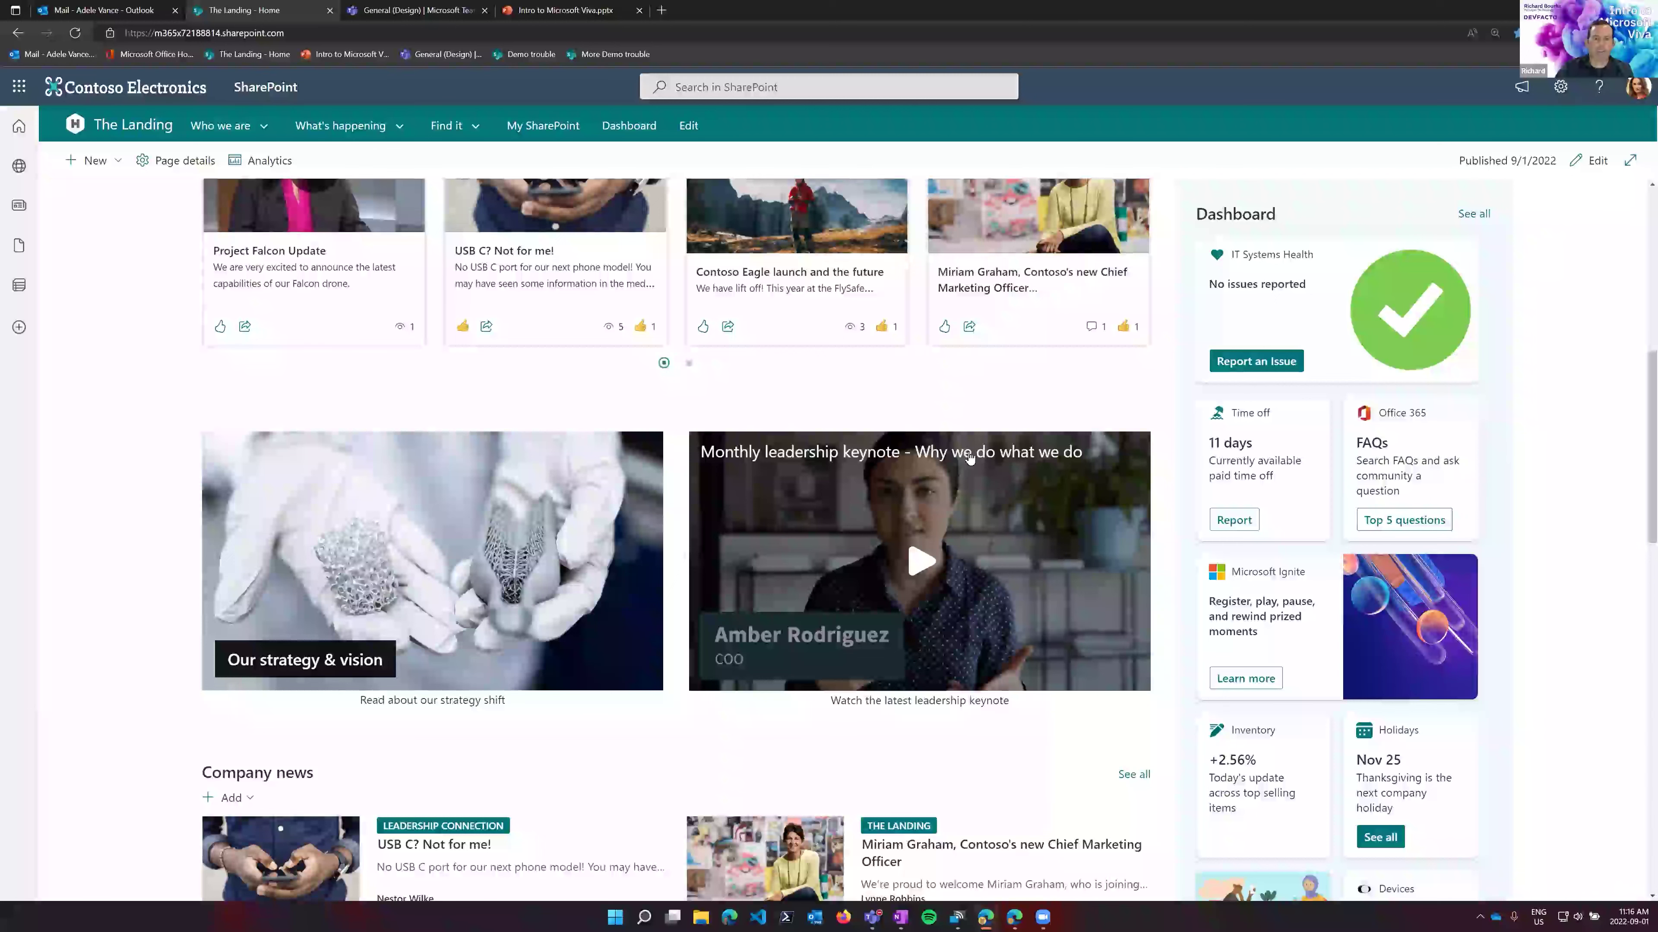
- Open the Dashboard page for editing and show it in the Desktop layout
scroll(959, 431, up, 10)
click(713, 145)
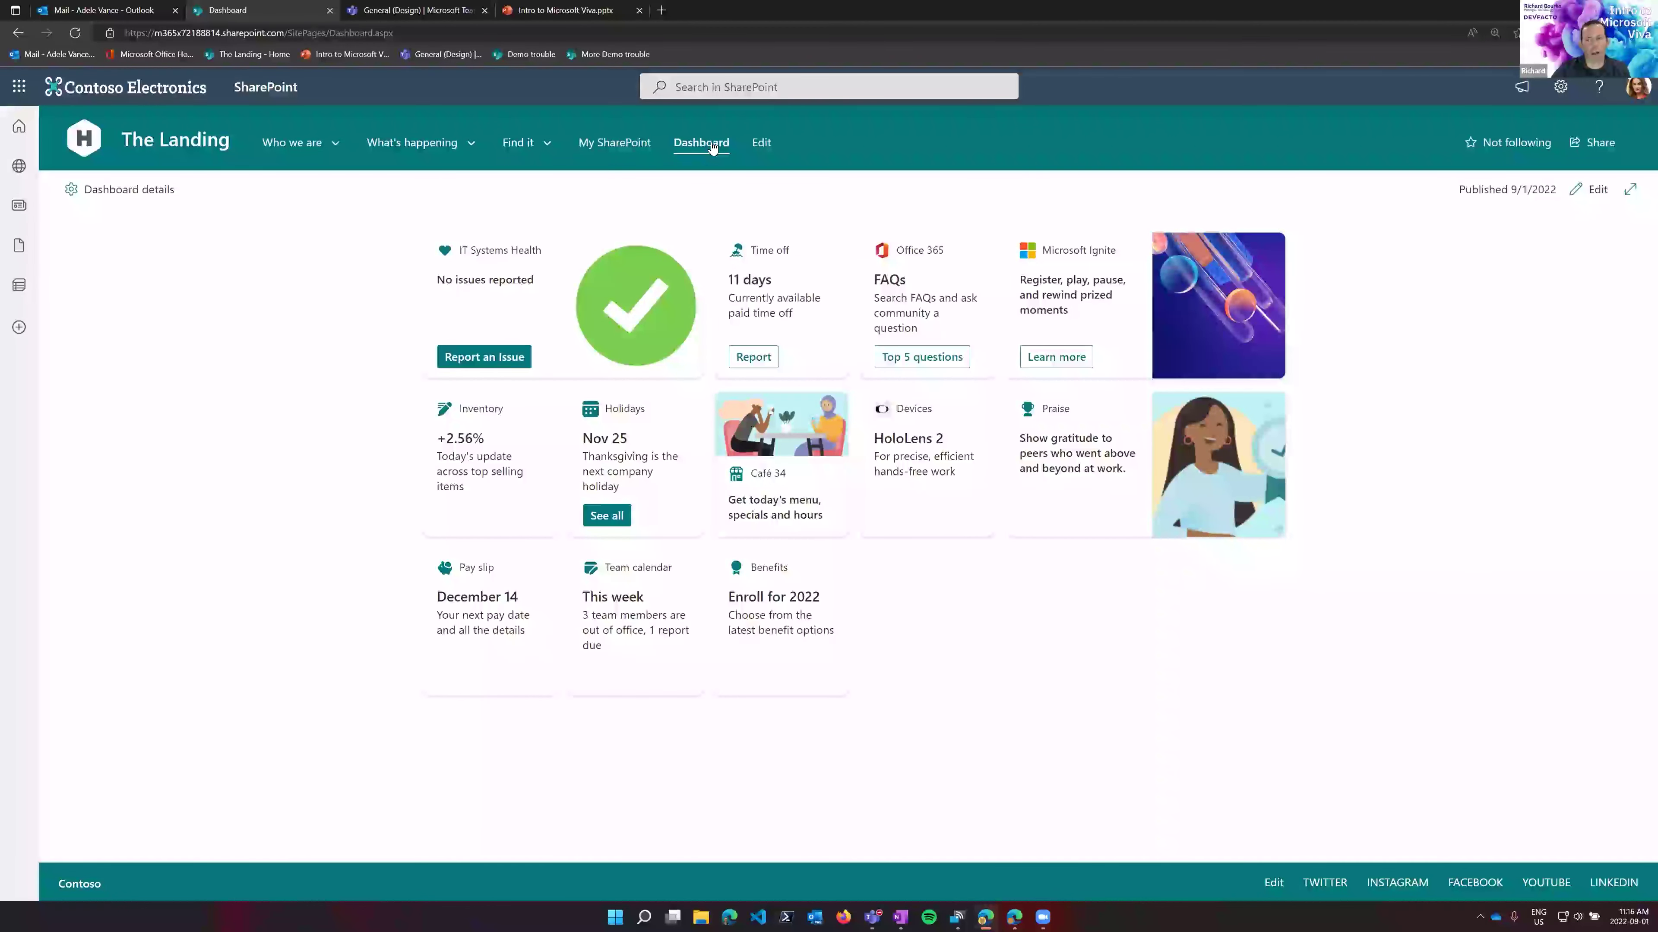
click(1596, 191)
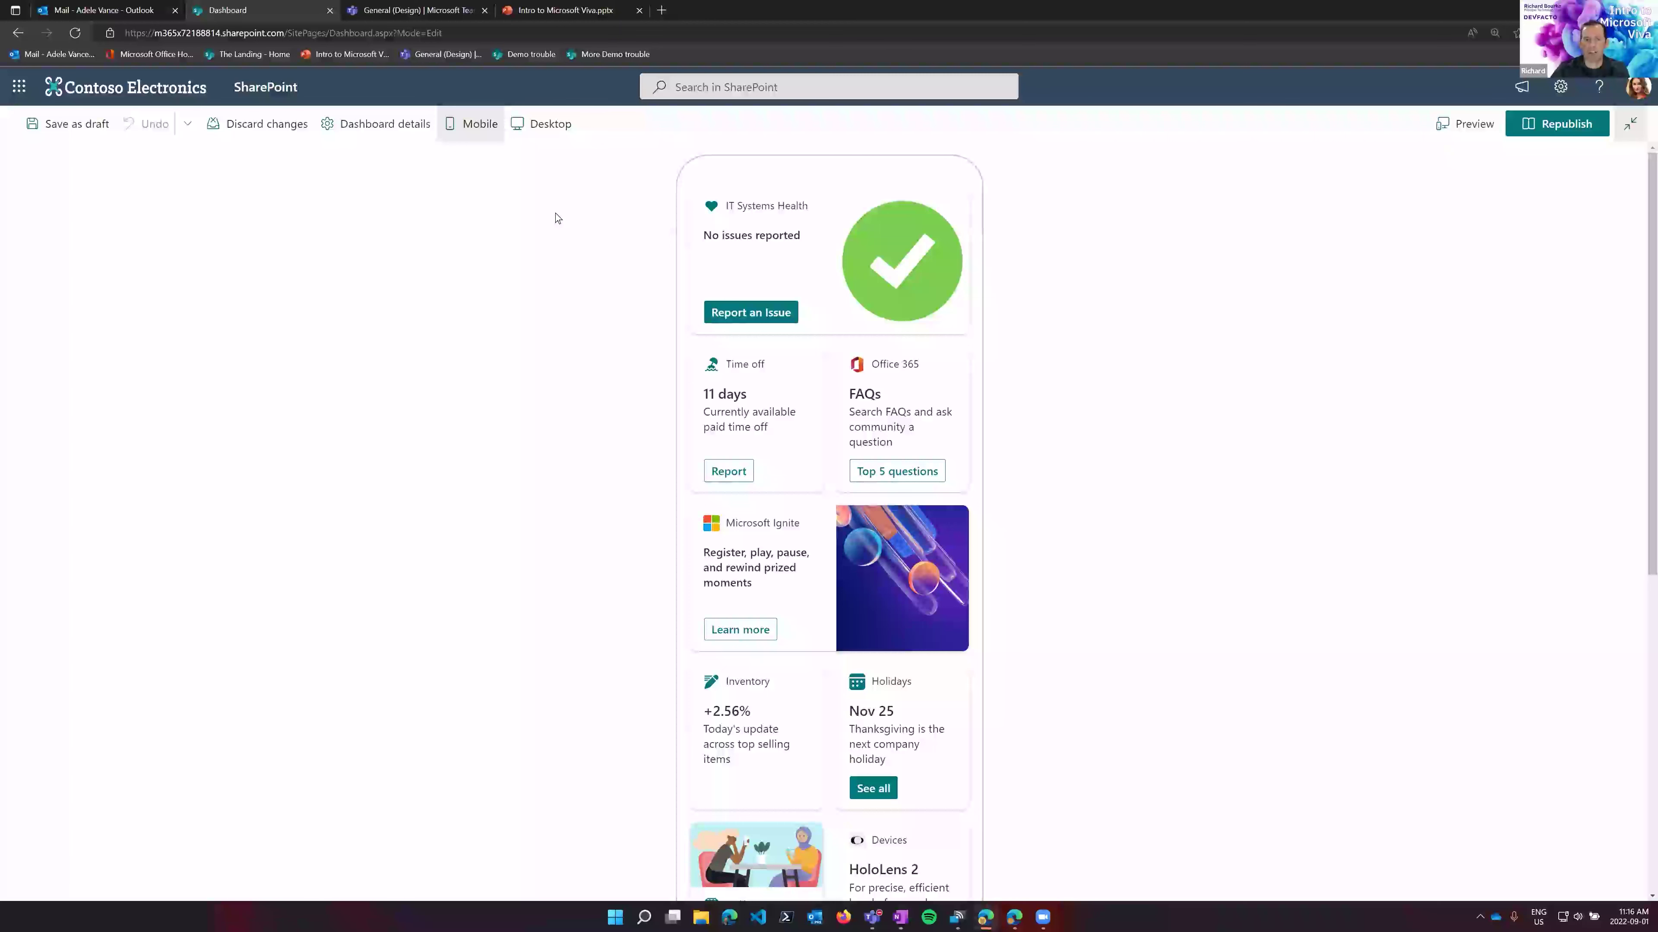
click(545, 124)
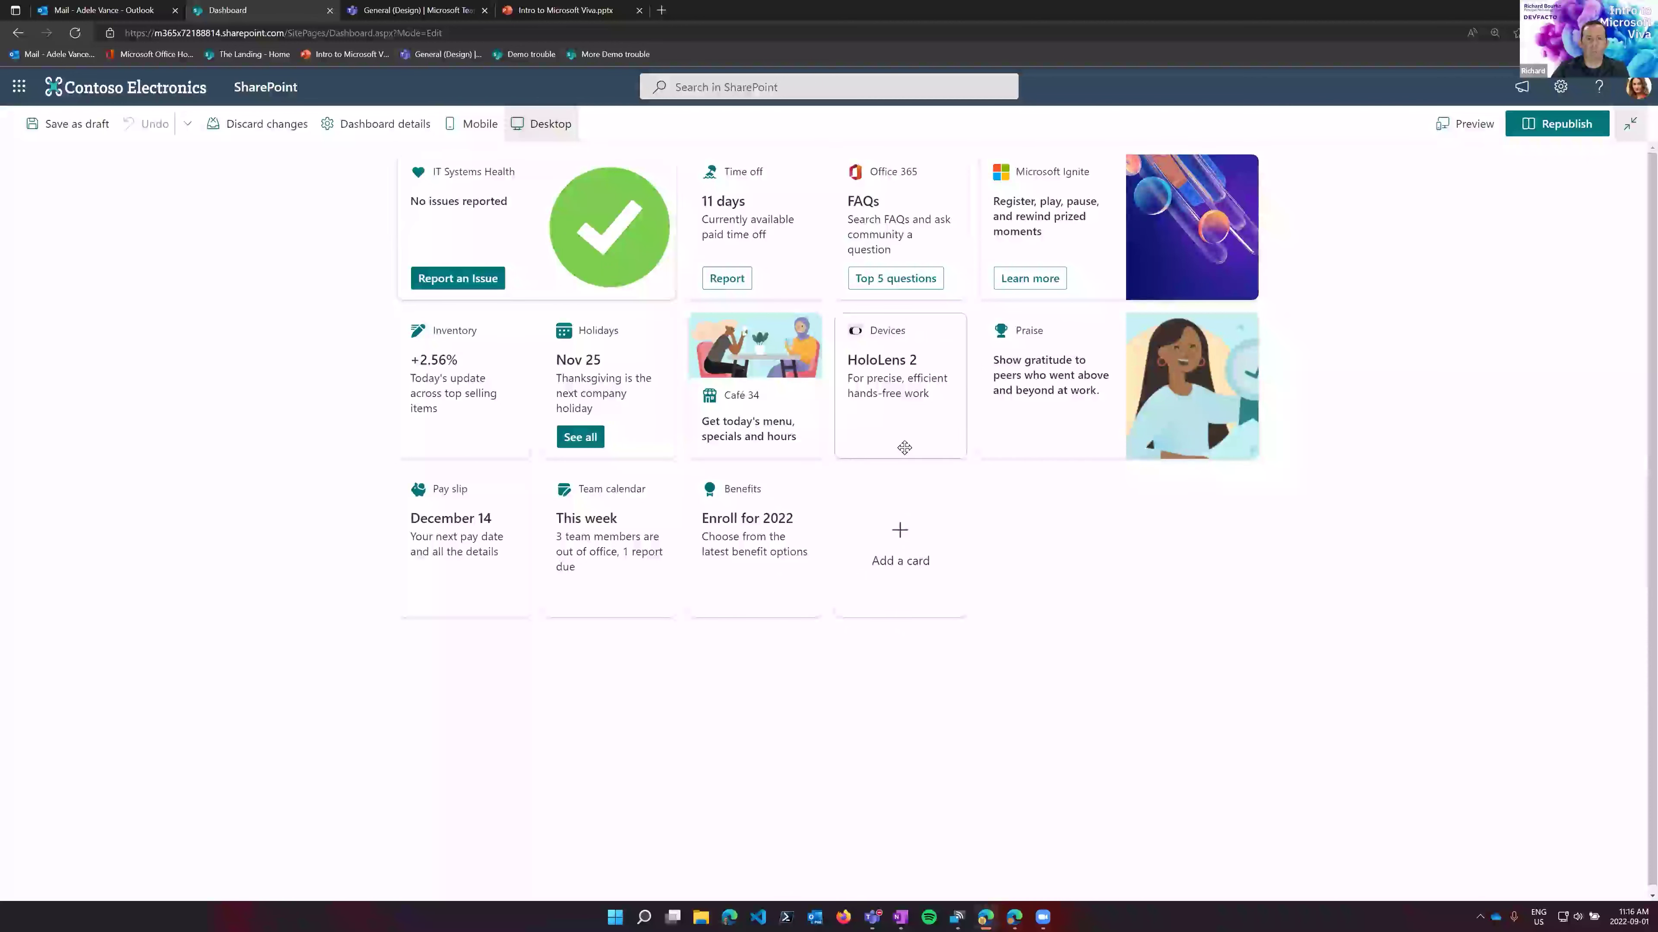
- Add a Top News card to the dashboard and move it directly after the IT Systems Health card
click(898, 547)
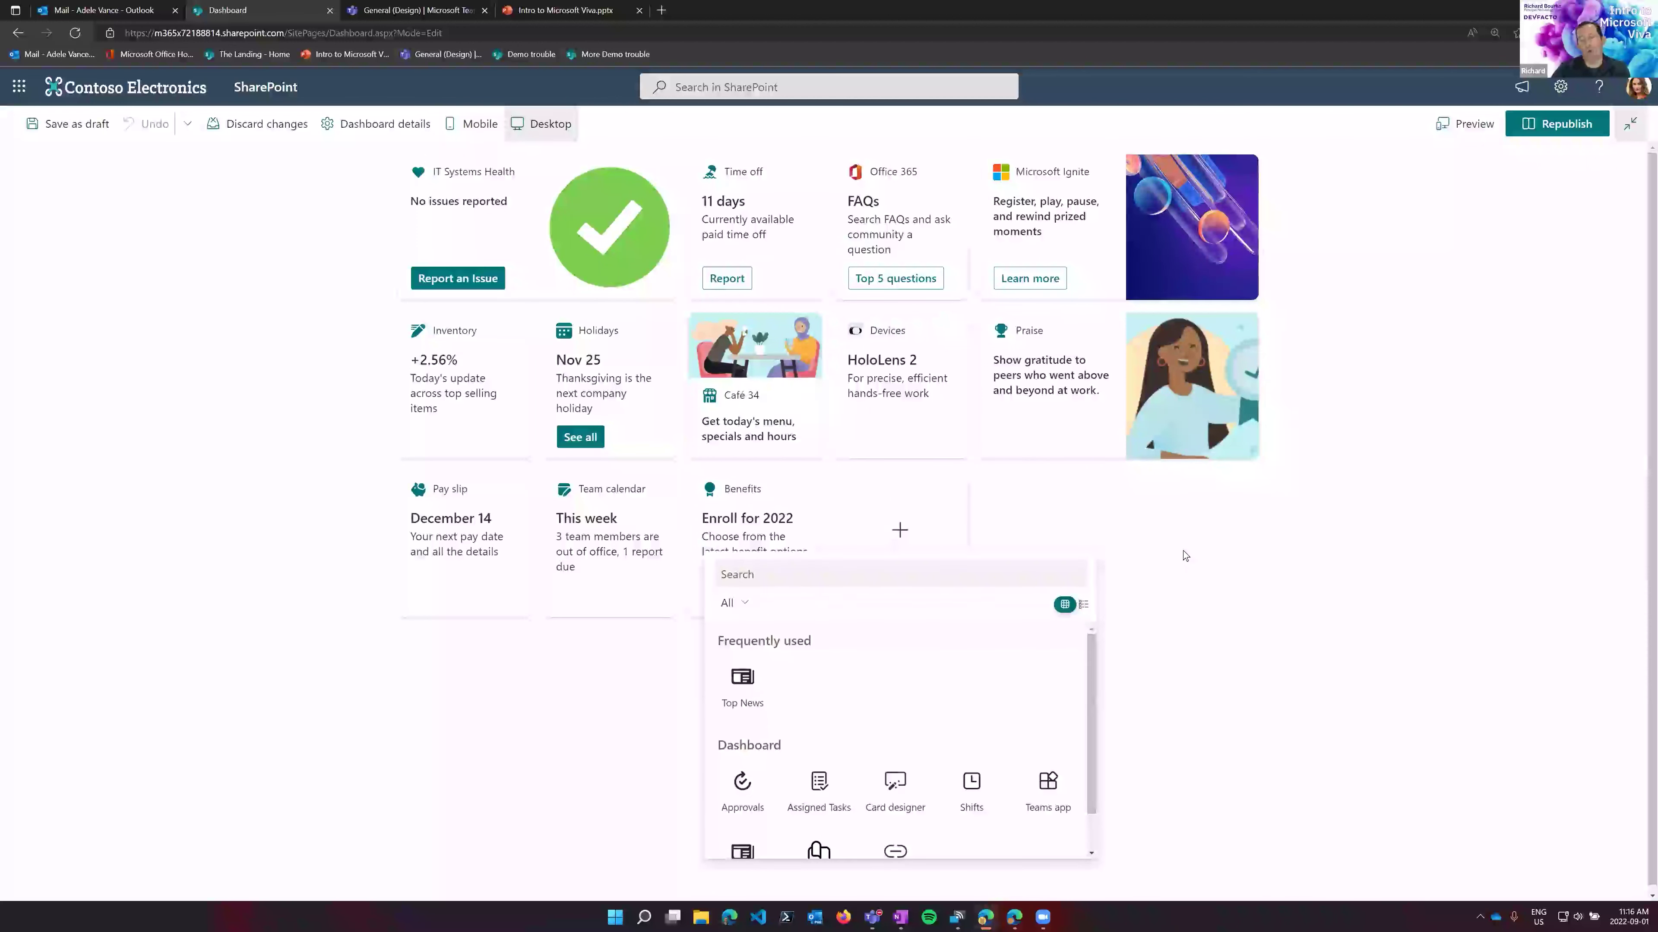
click(746, 696)
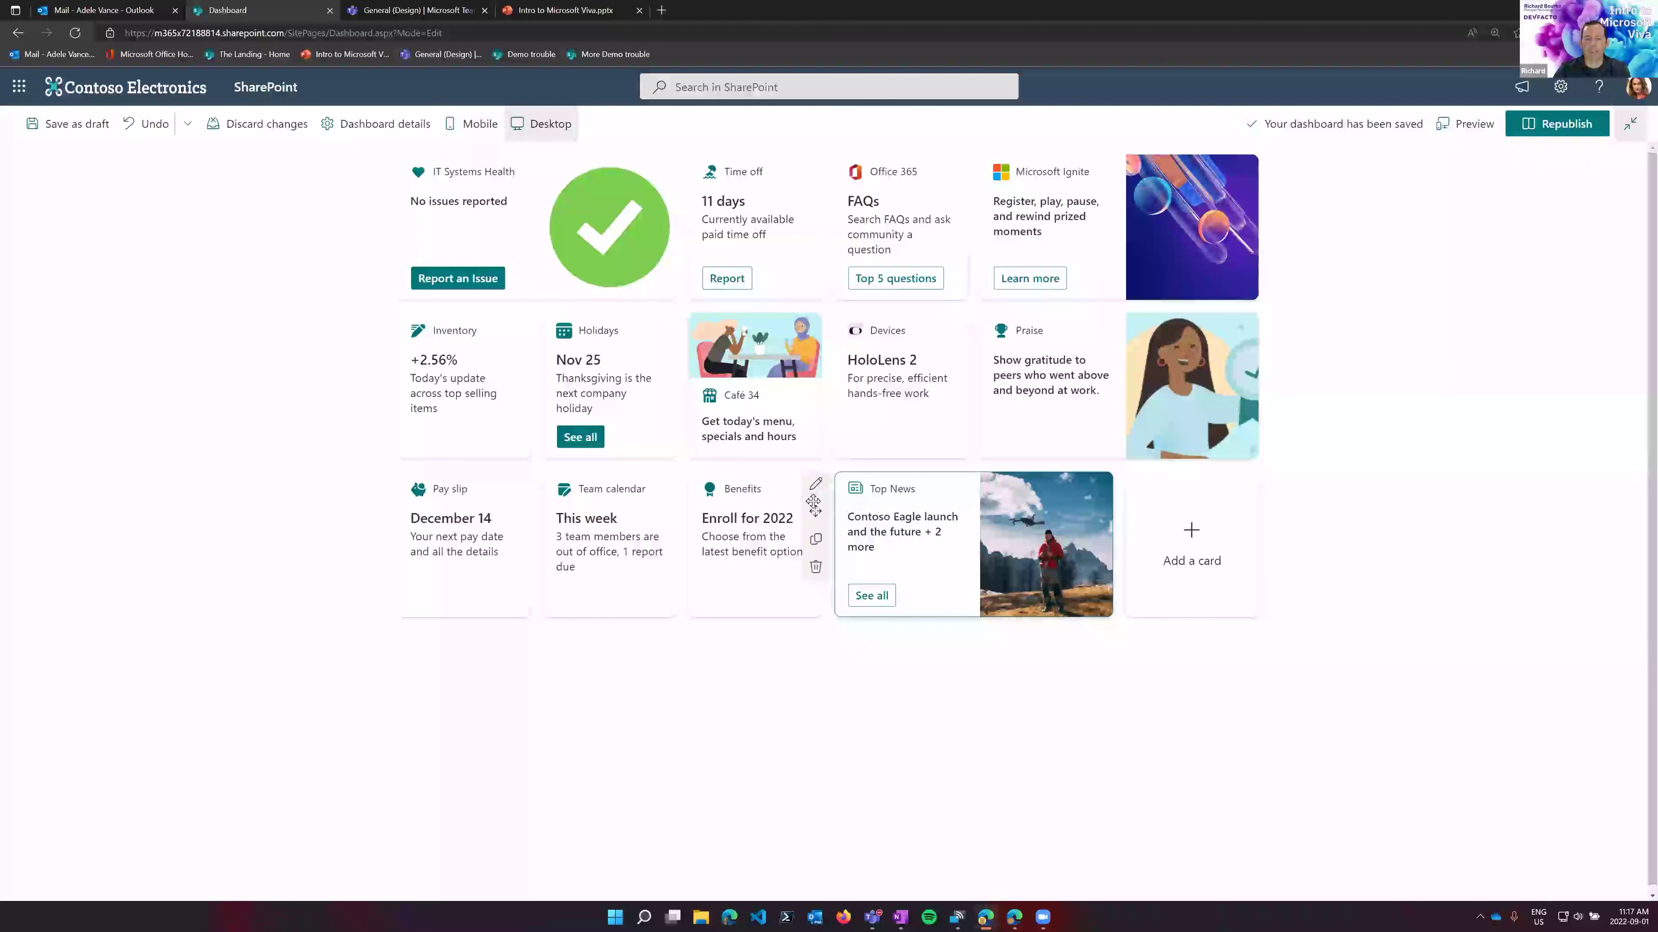
drag(816, 509, 685, 186)
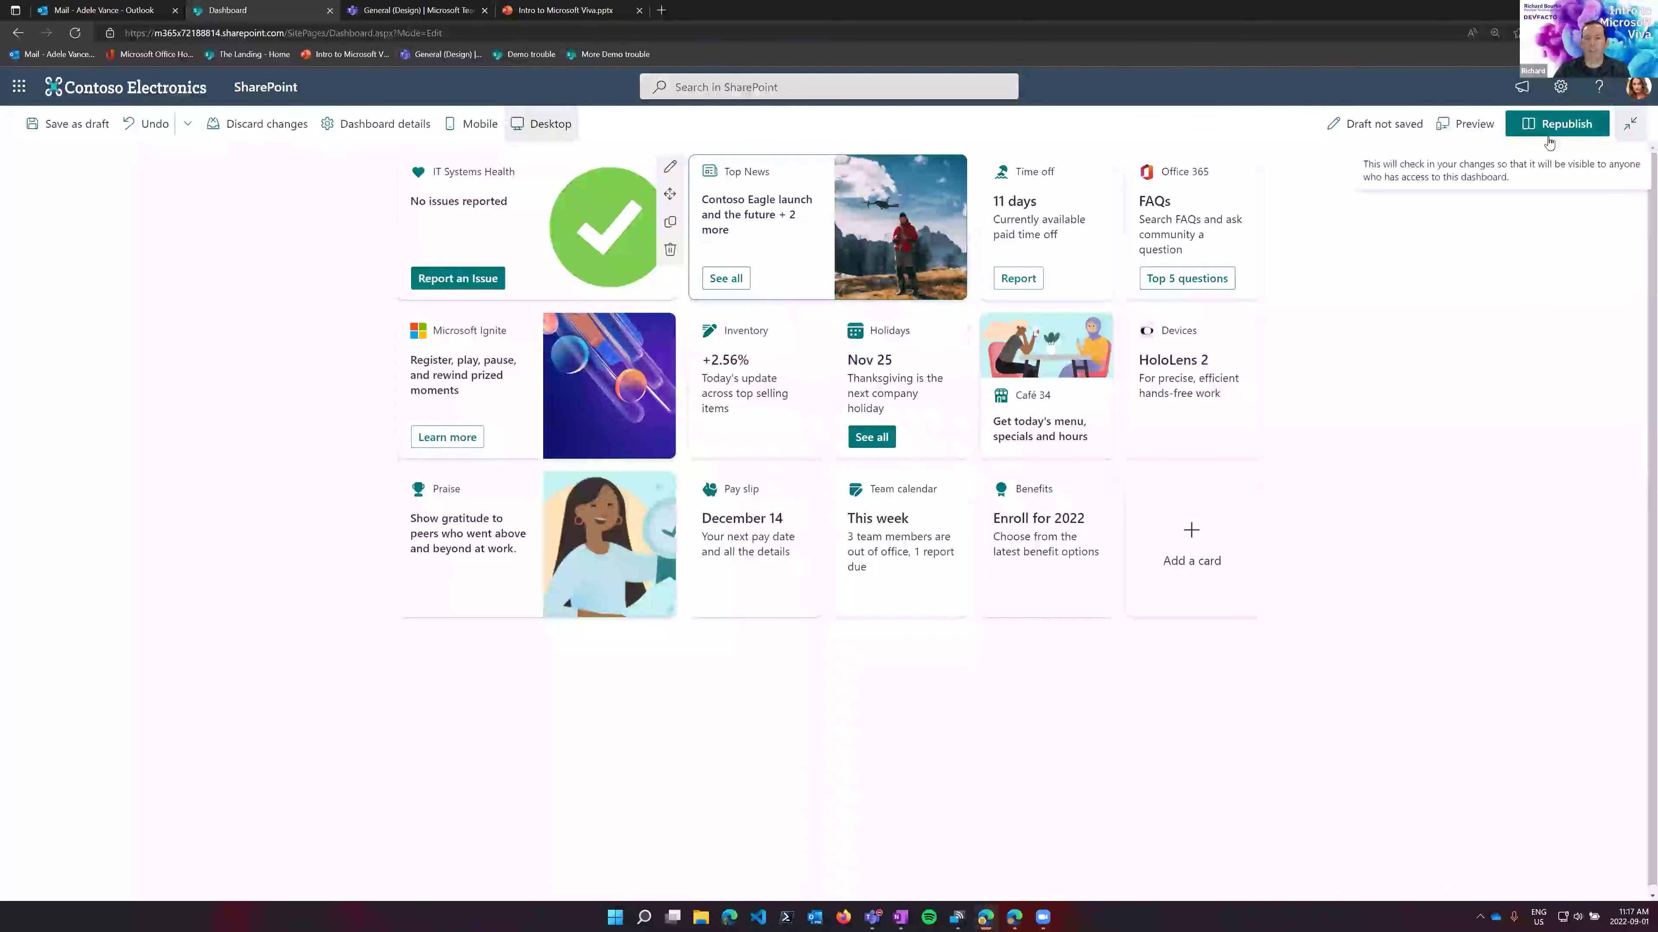
- Open the Top News card's properties and republish the dashboard
click(670, 168)
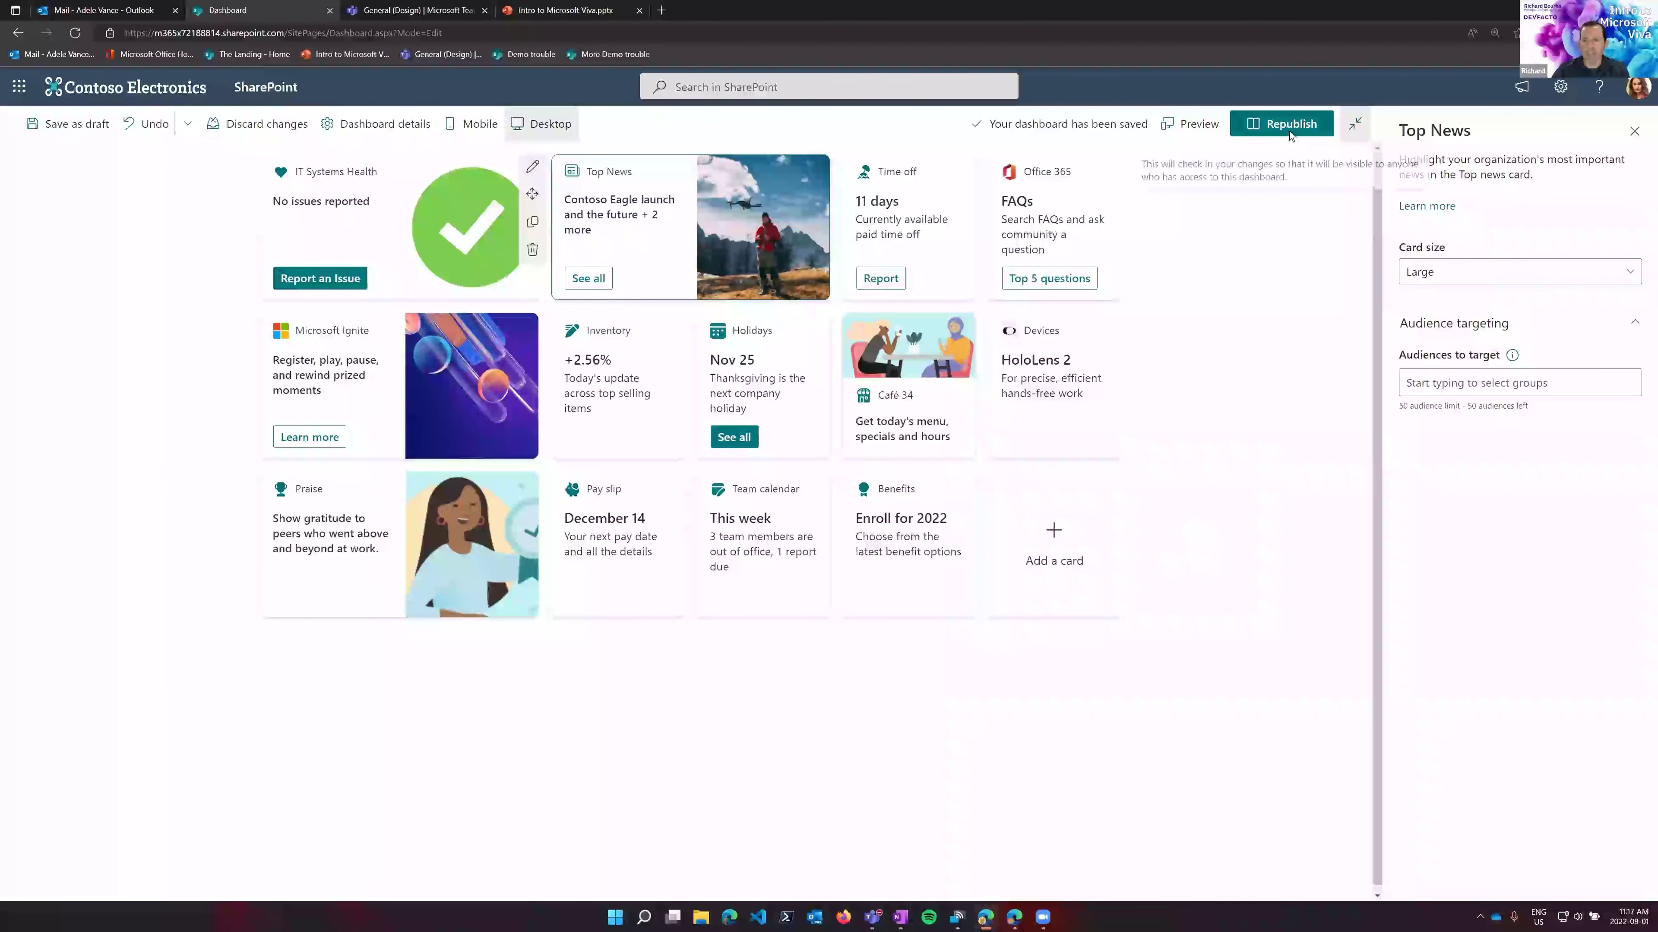
click(1289, 134)
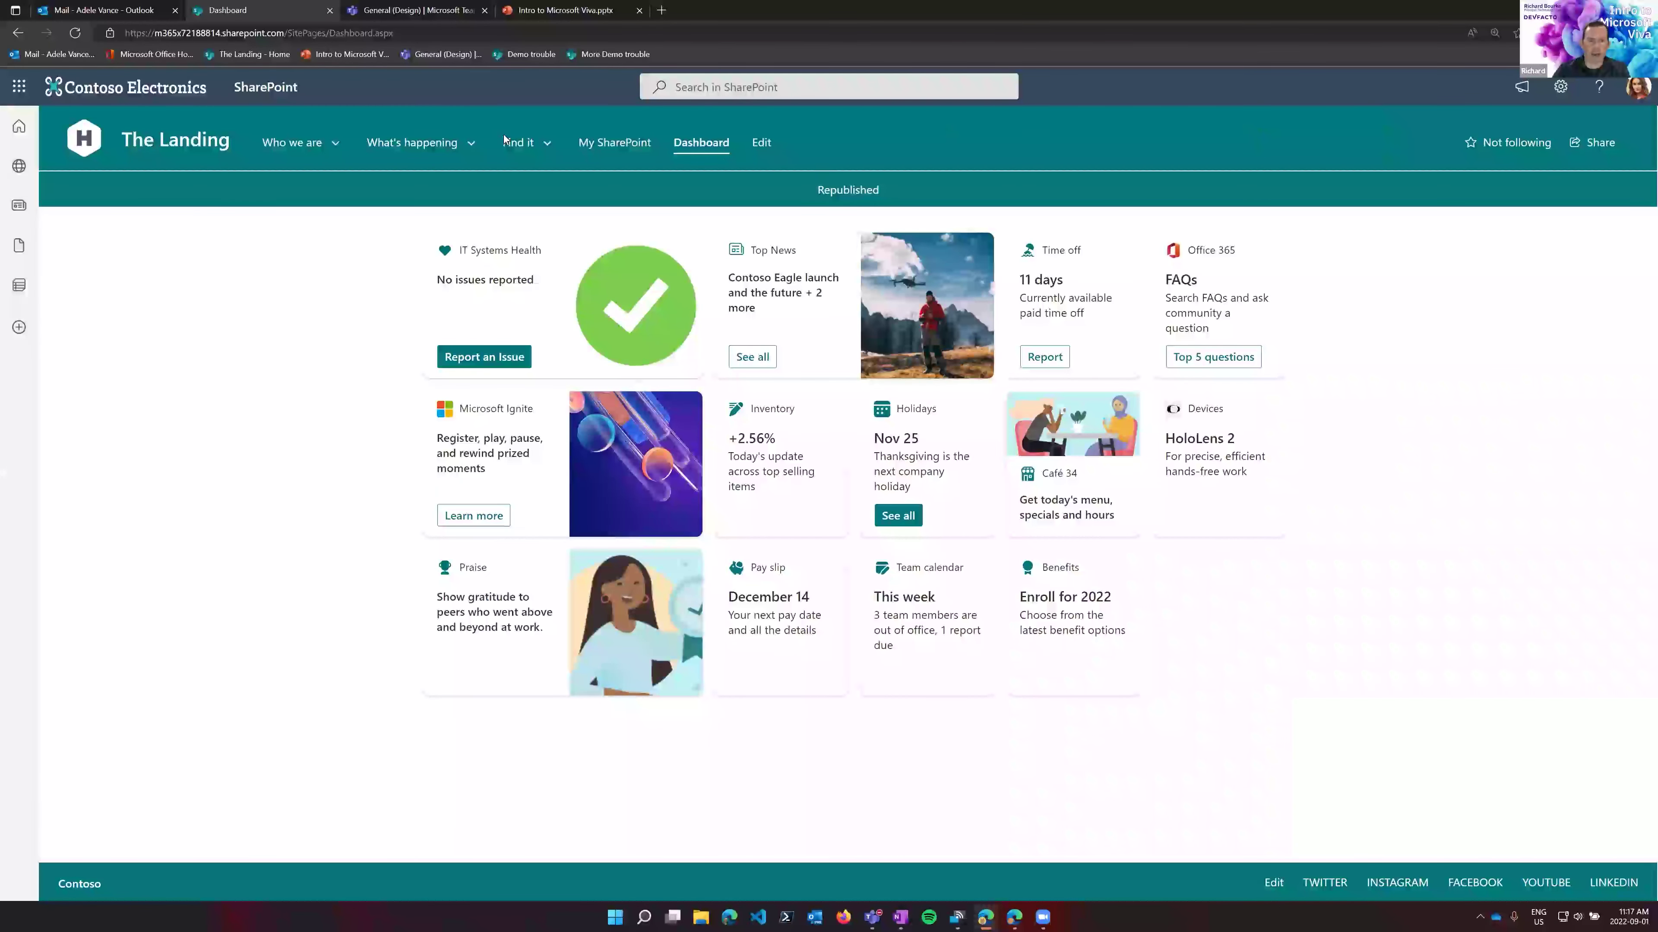
- Return to The Landing home page and expand Quick Access and Organizational Info in the Contoso global navigation
click(212, 143)
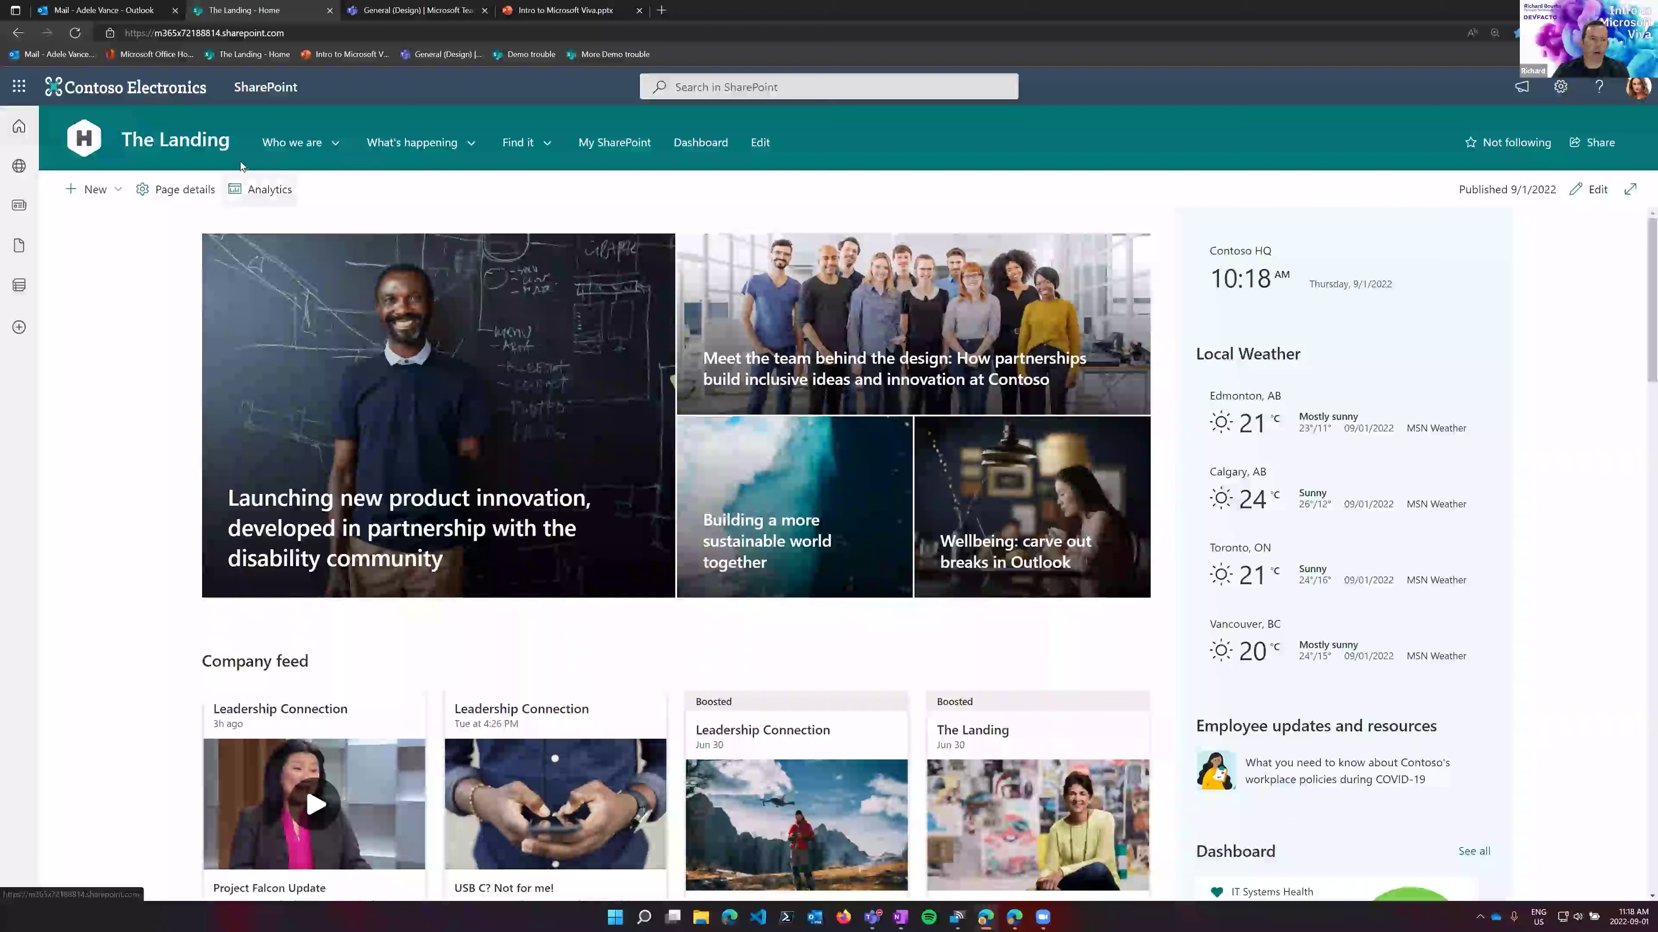
click(545, 142)
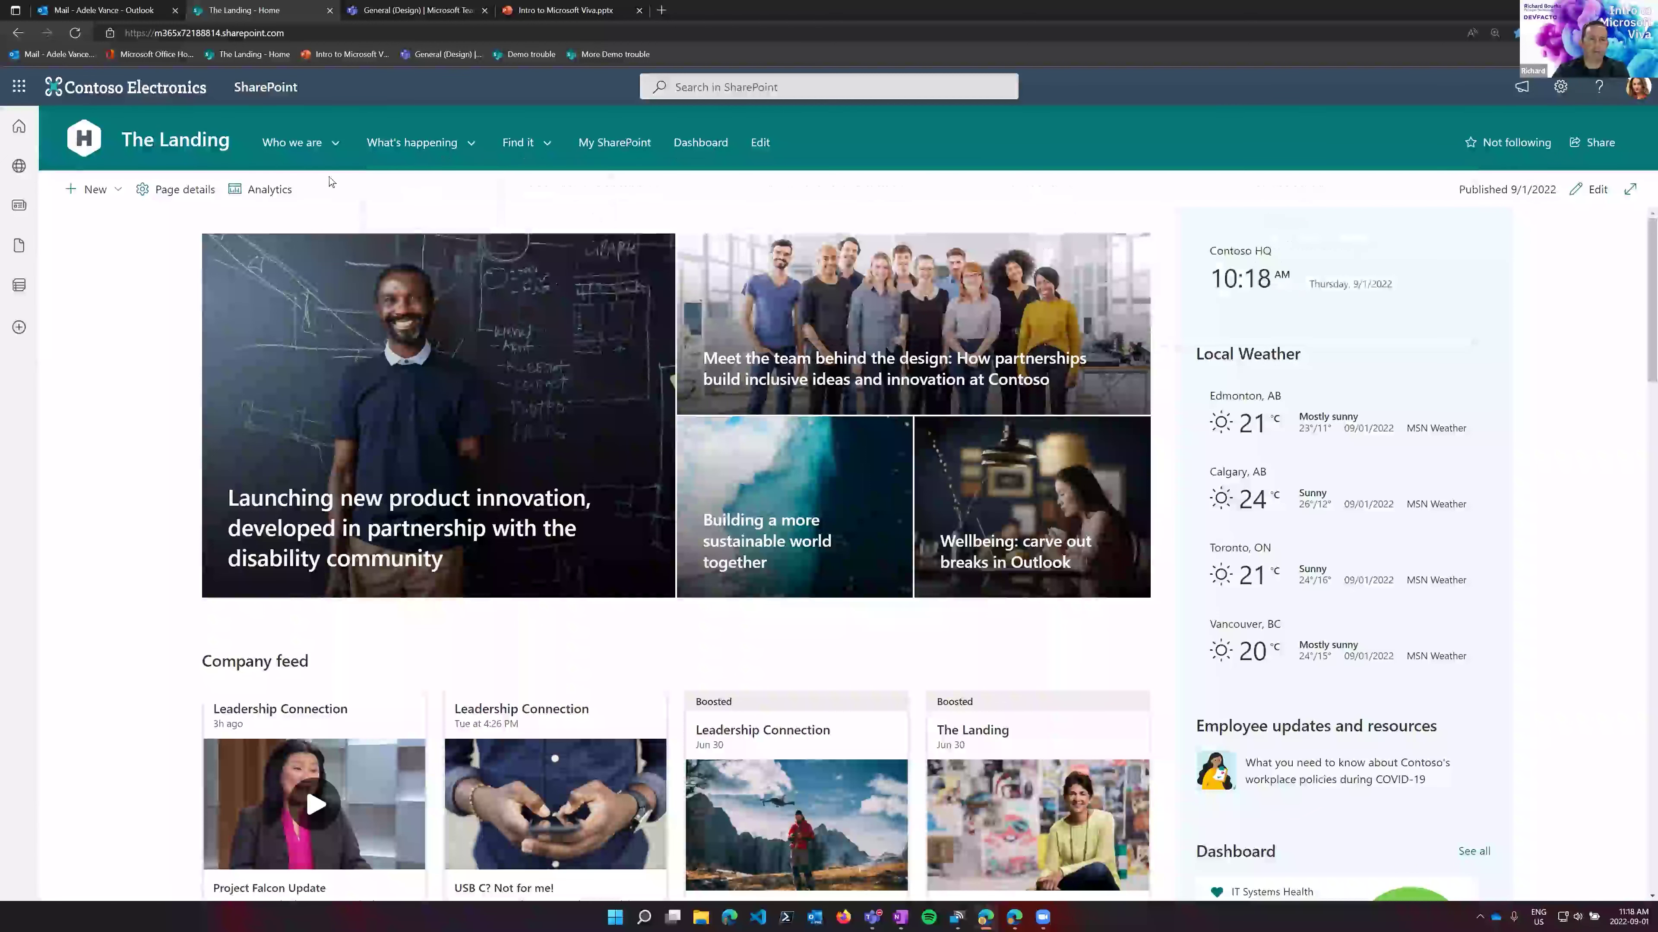
click(19, 128)
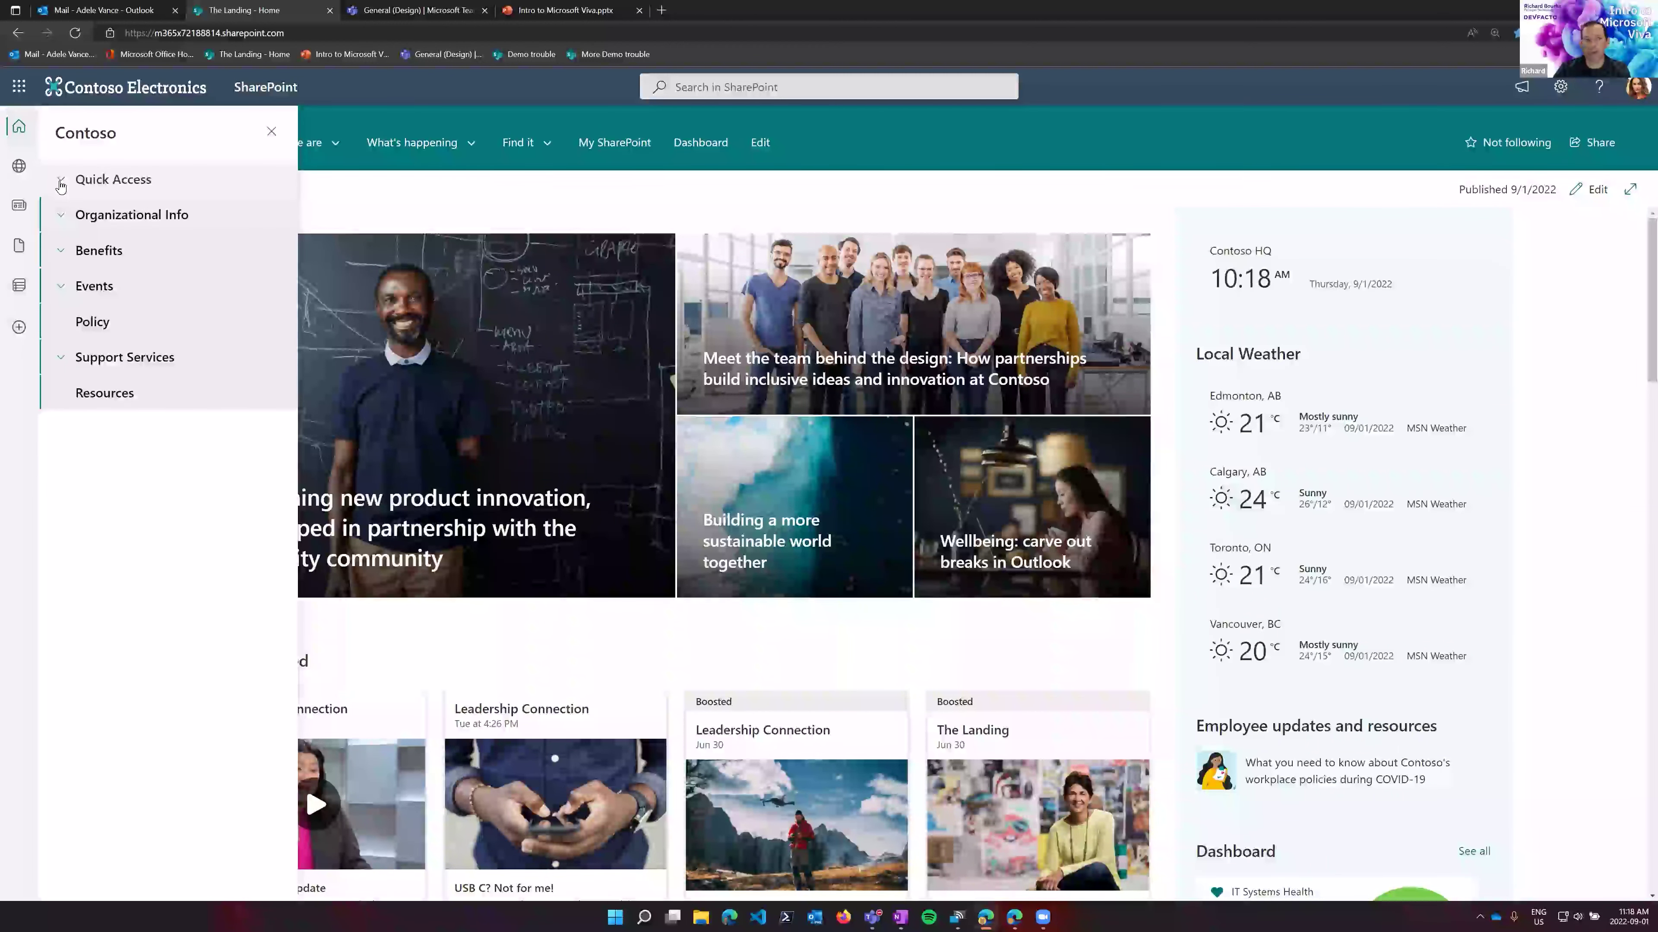
click(61, 181)
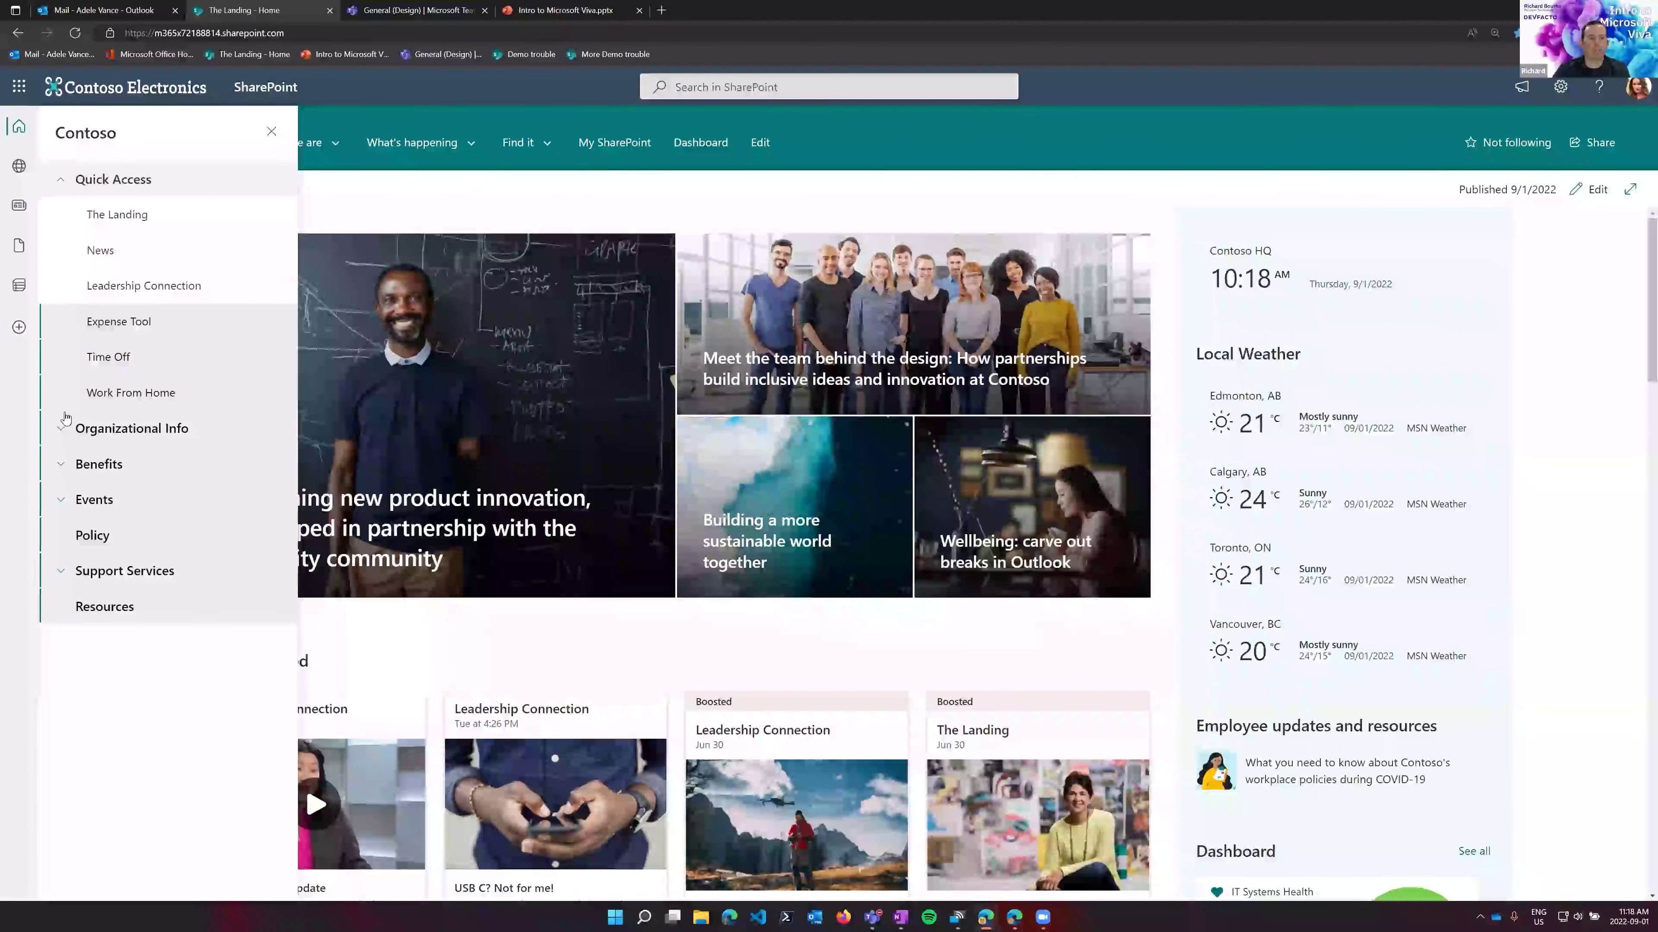
click(60, 431)
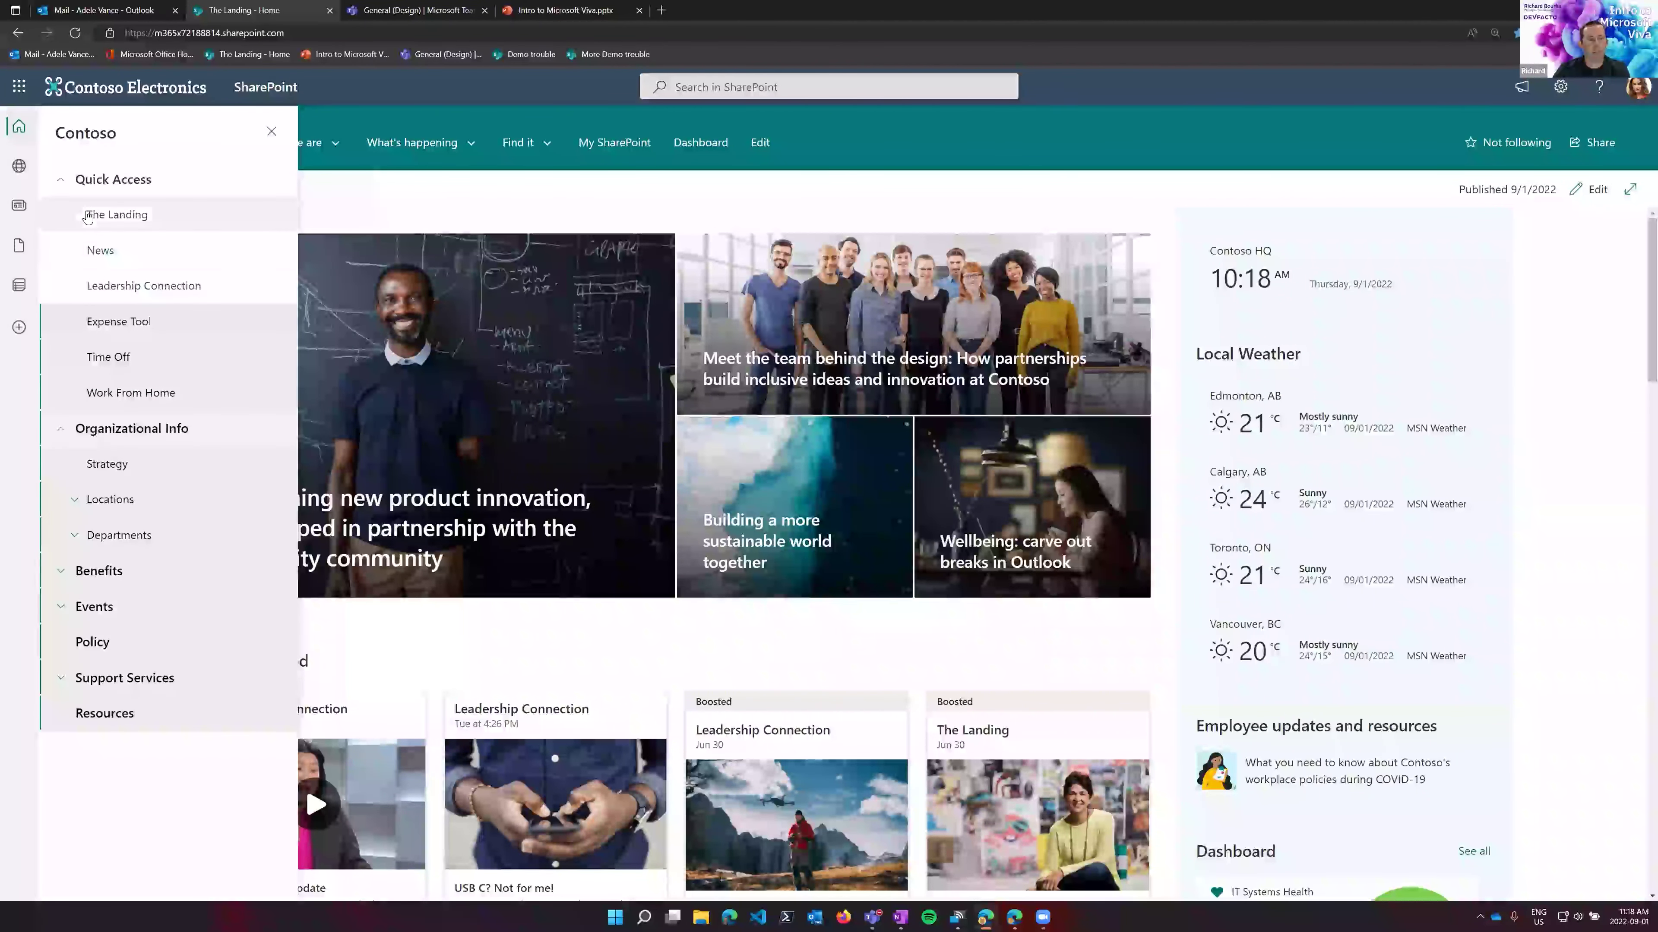
- Expand Benefits in the Contoso global navigation, look over its links, and close the navigation
click(60, 571)
scroll(66, 570, down, 1)
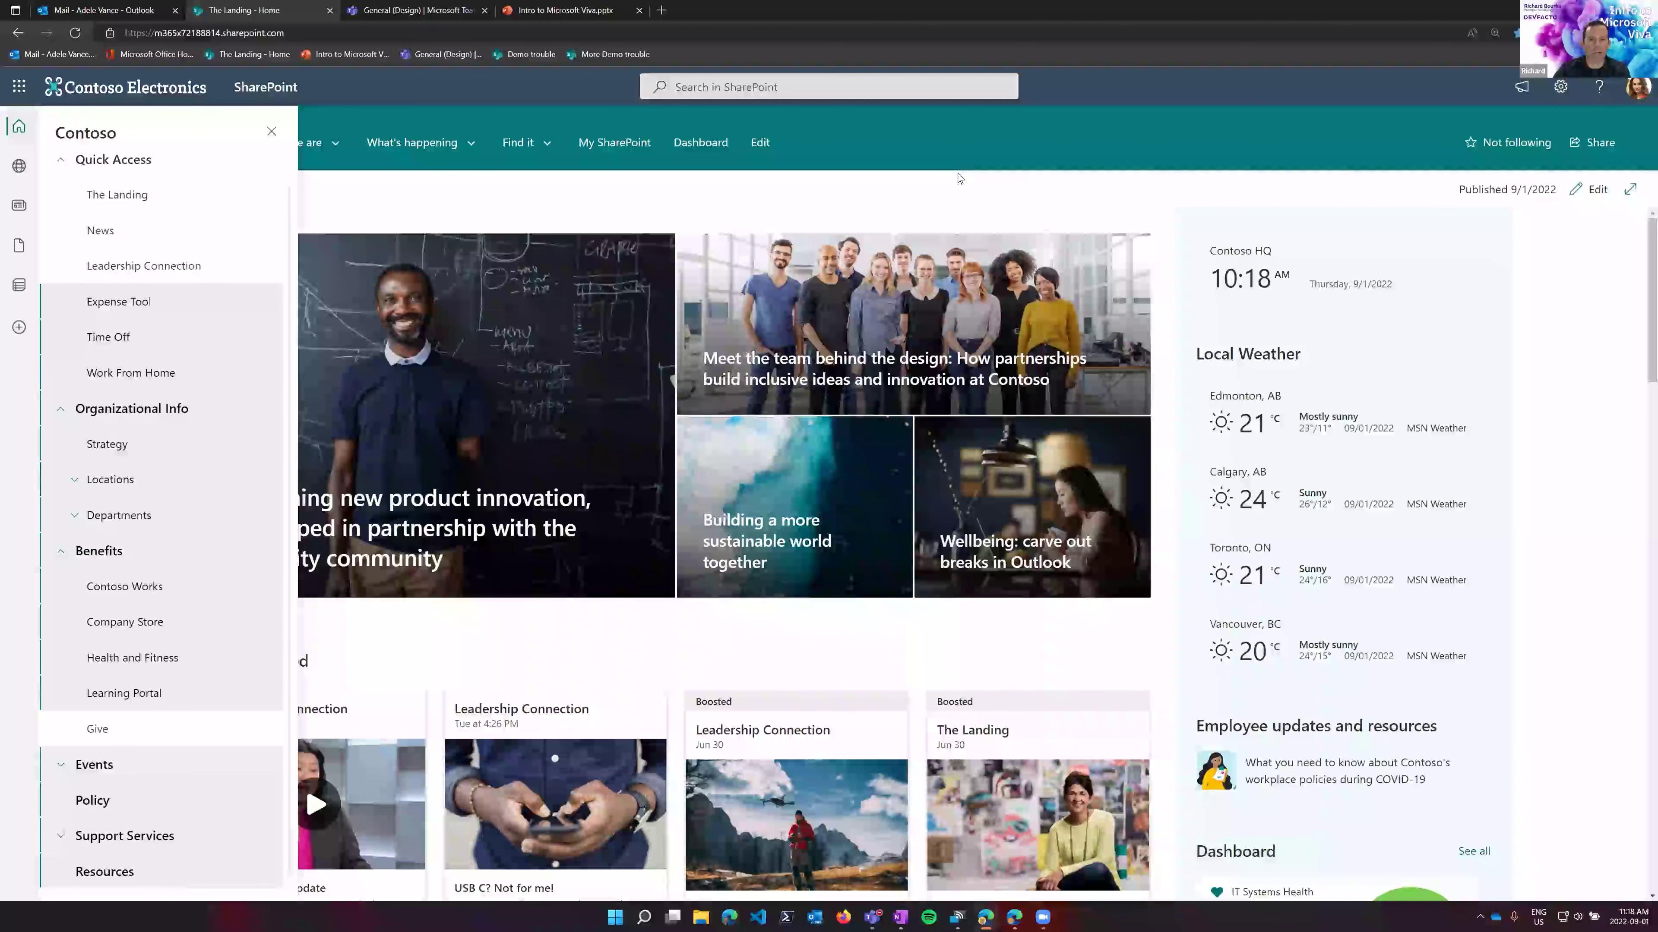
click(952, 191)
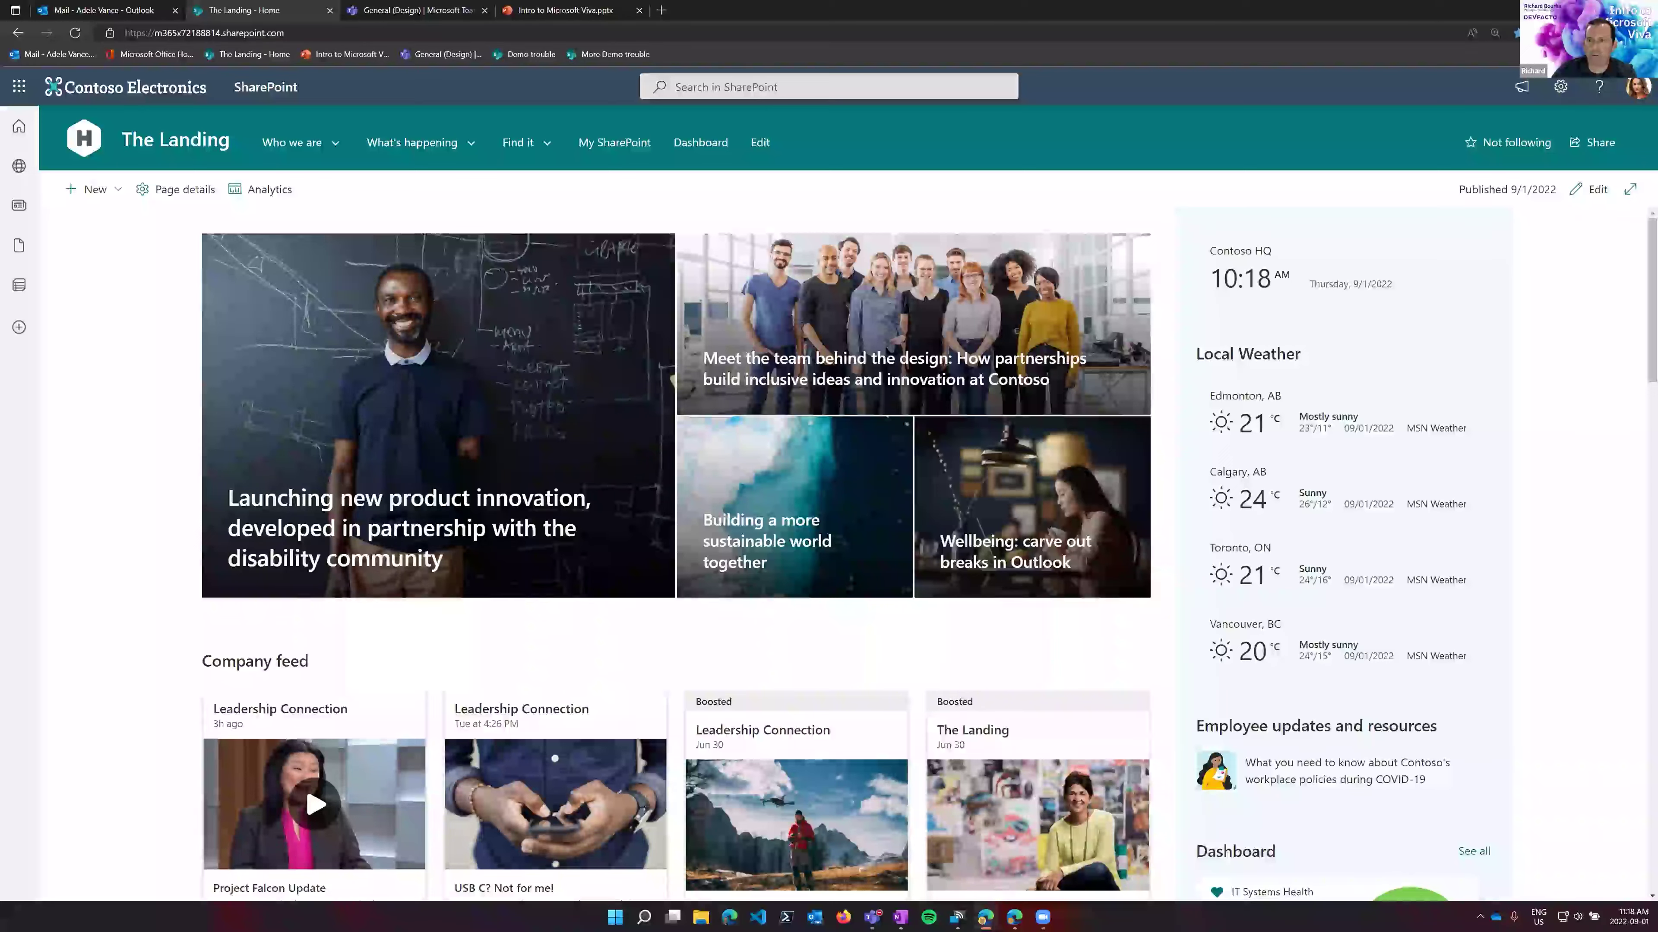
- Minimize the browser and switch to the Connect window mirroring the Viva Connections mobile app
click(985, 916)
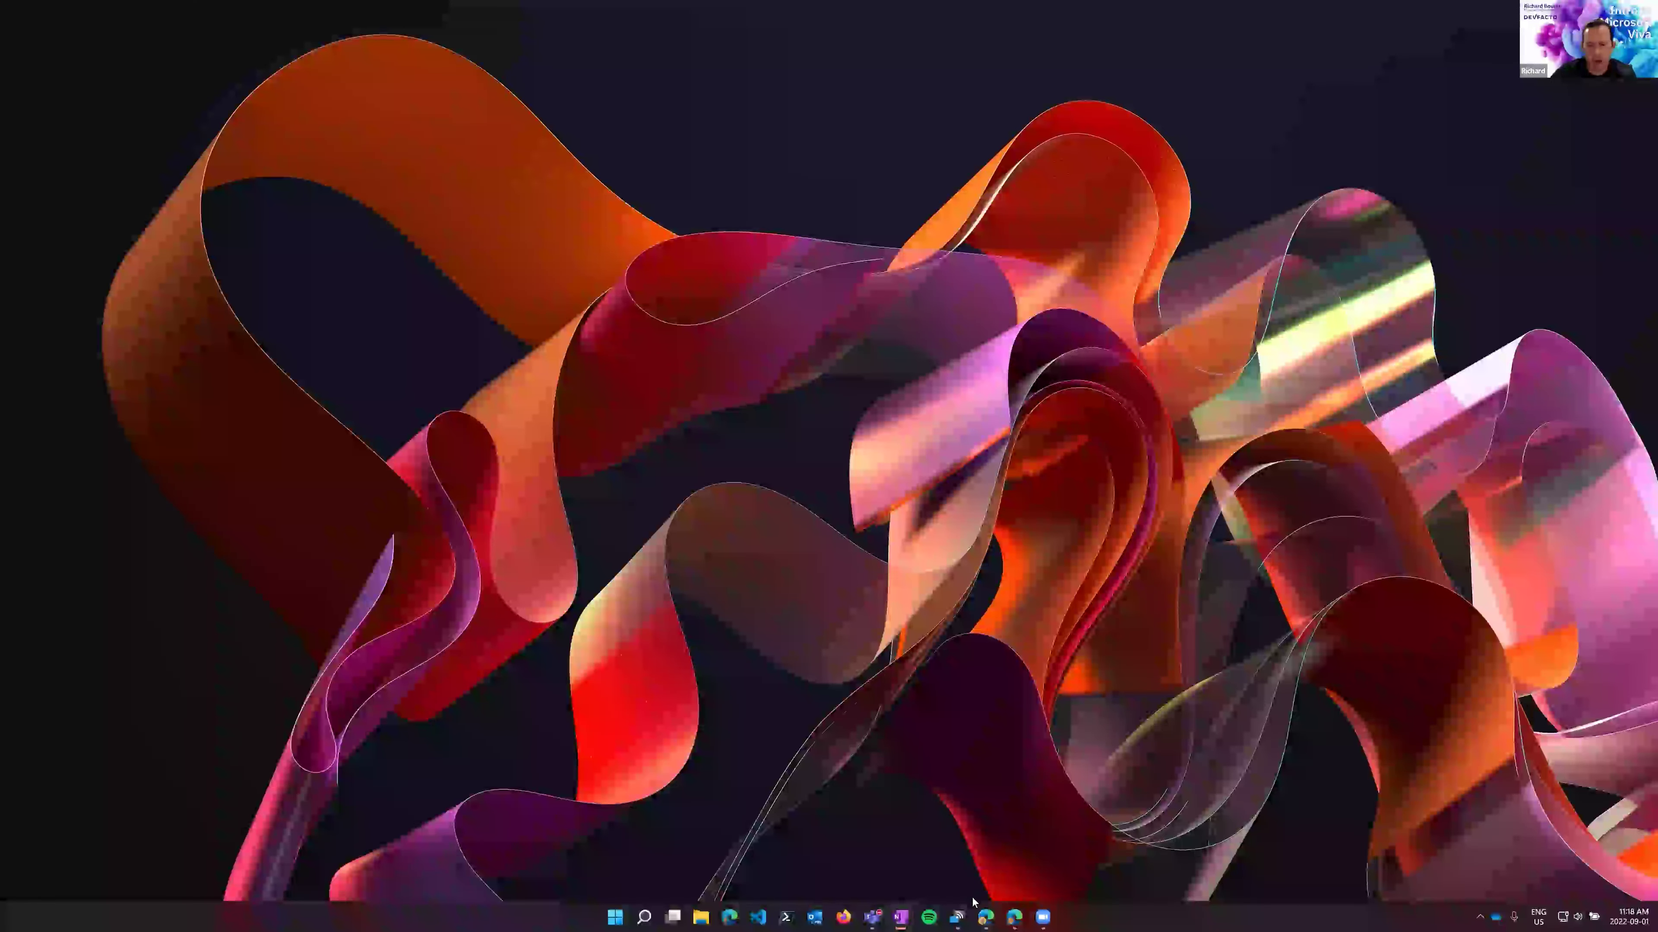
click(959, 917)
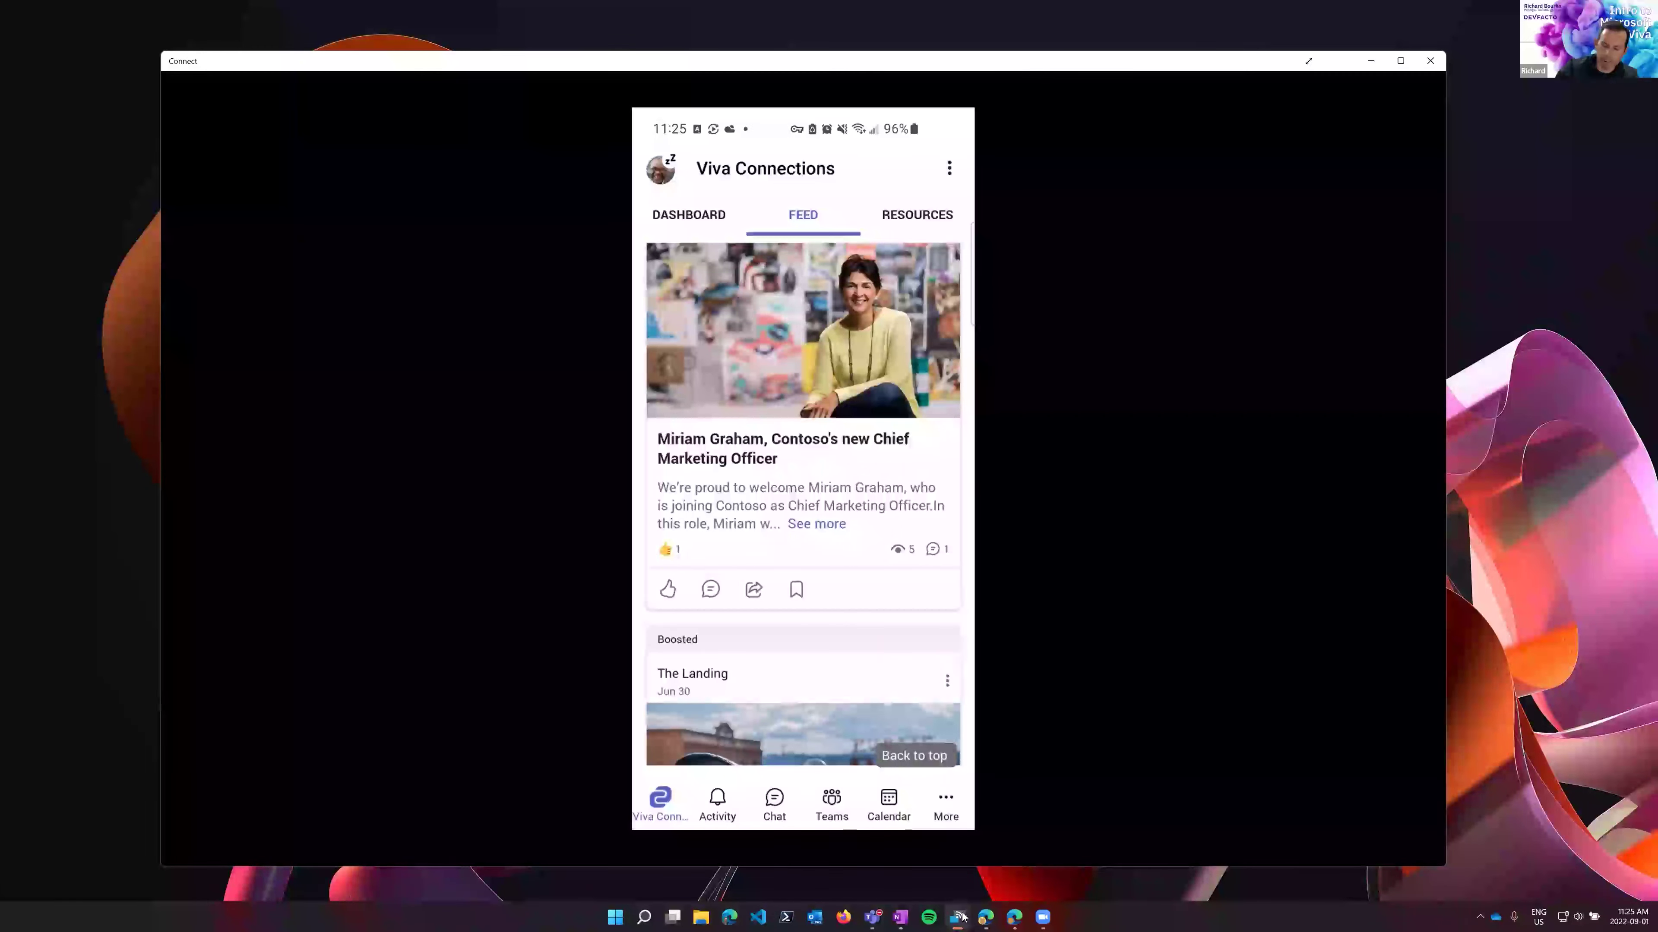
- Switch back to SharePoint in the browser and open the Leadership Connection site from the Company news section of The Landing
click(989, 917)
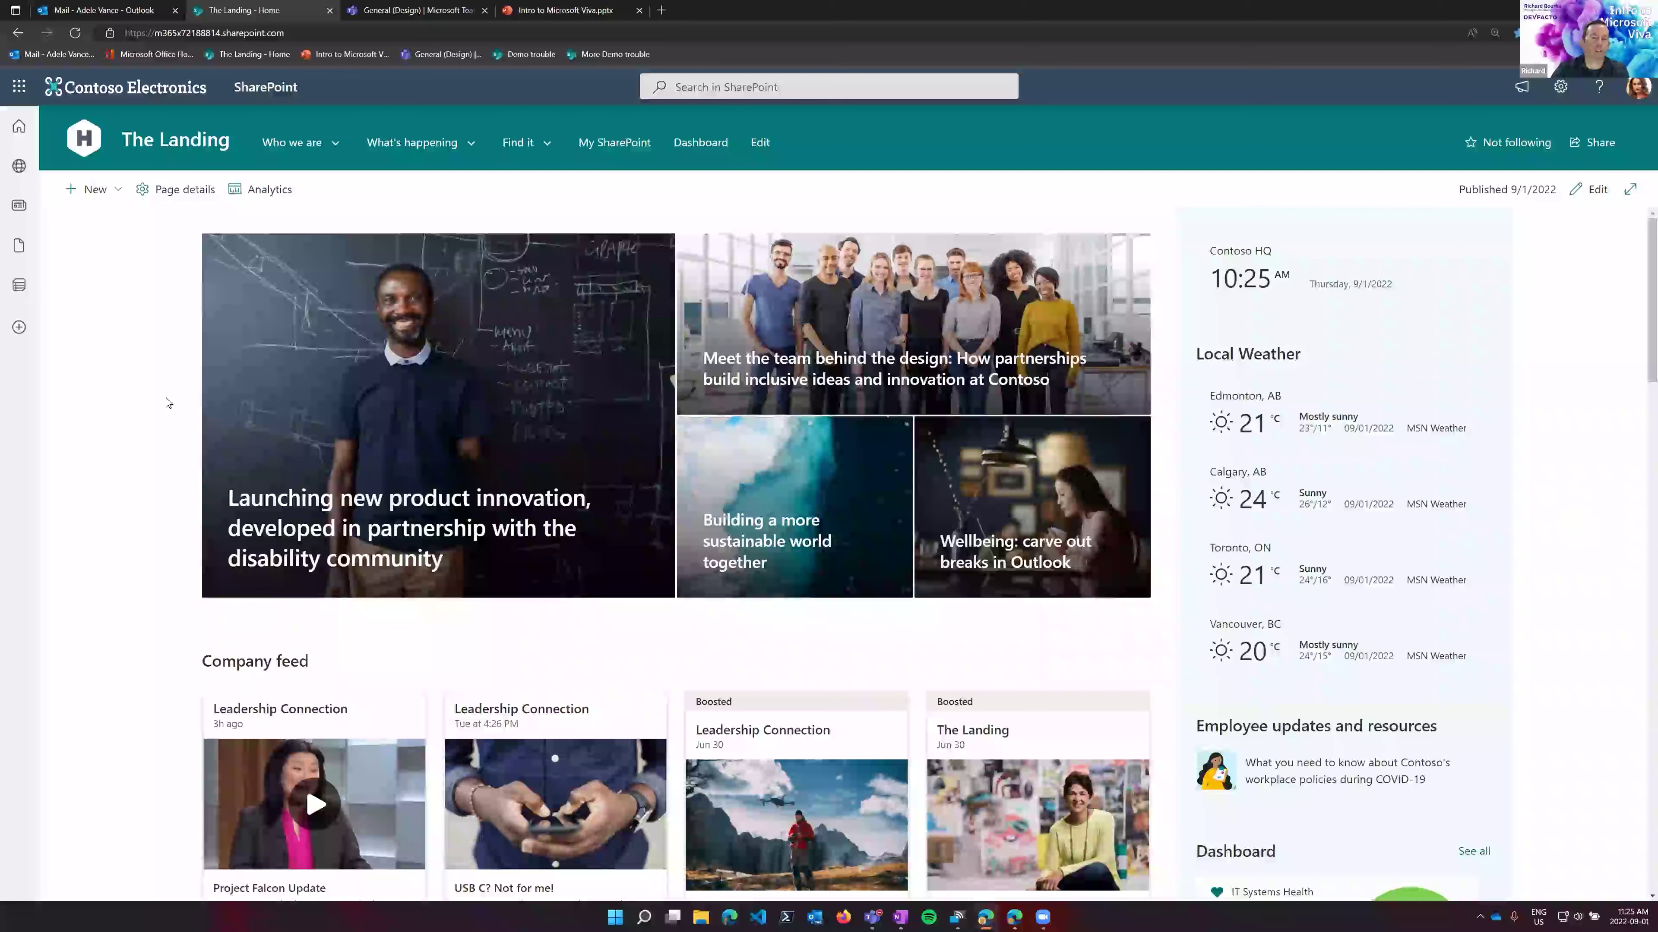
scroll(165, 402, down, 1)
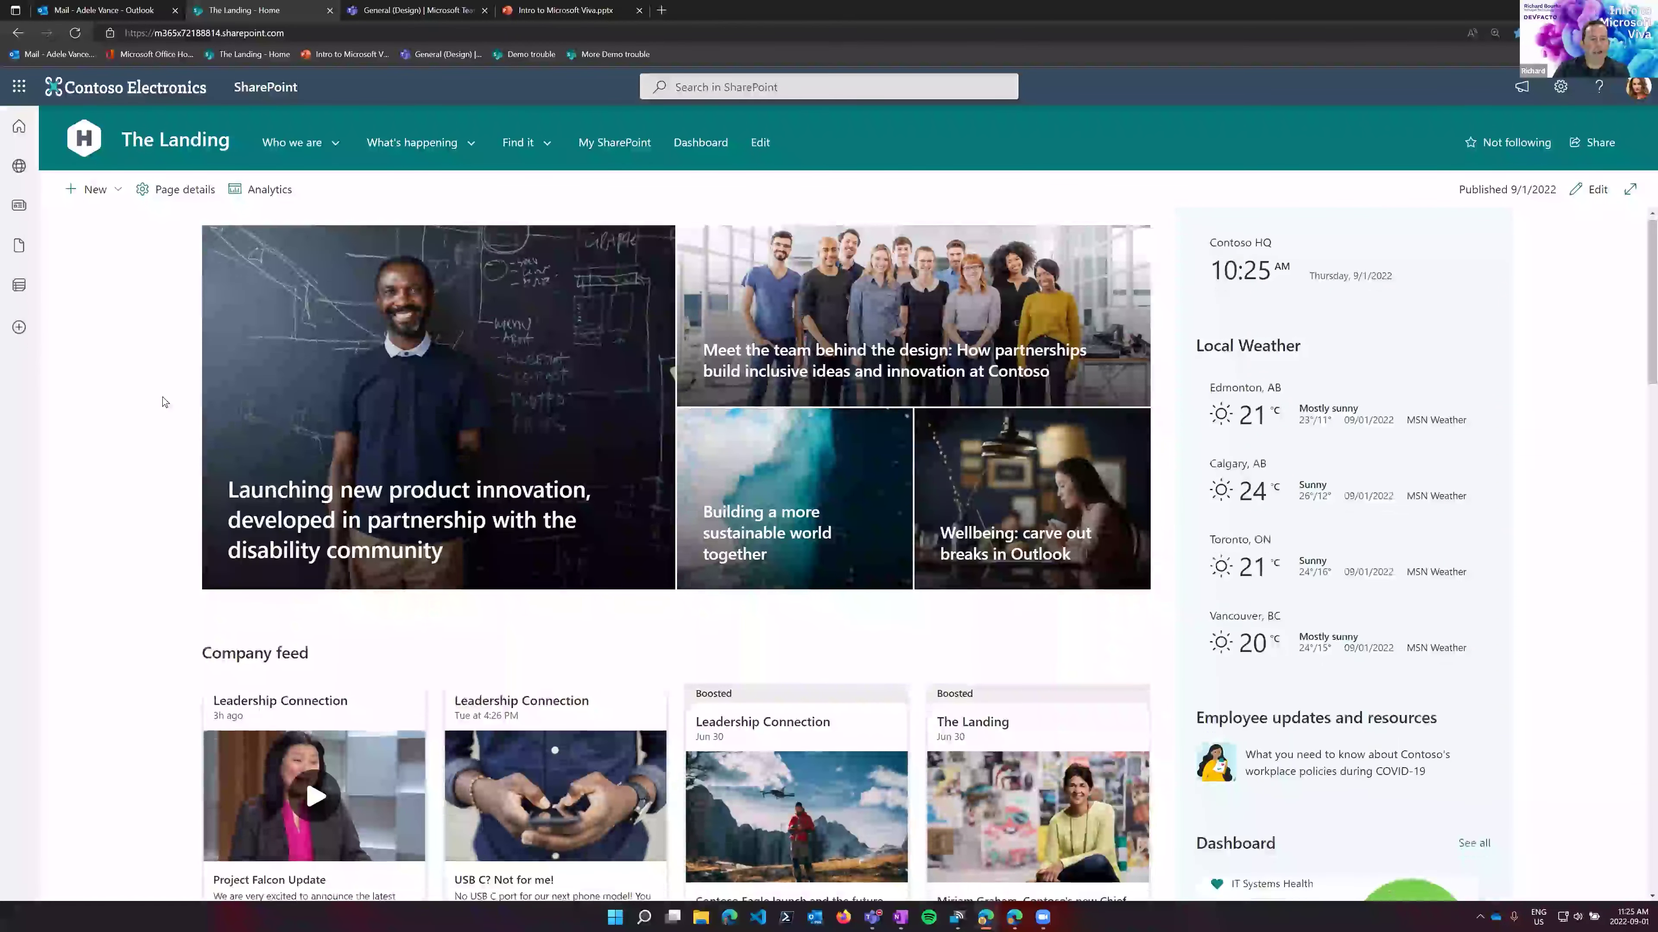
scroll(165, 403, down, 8)
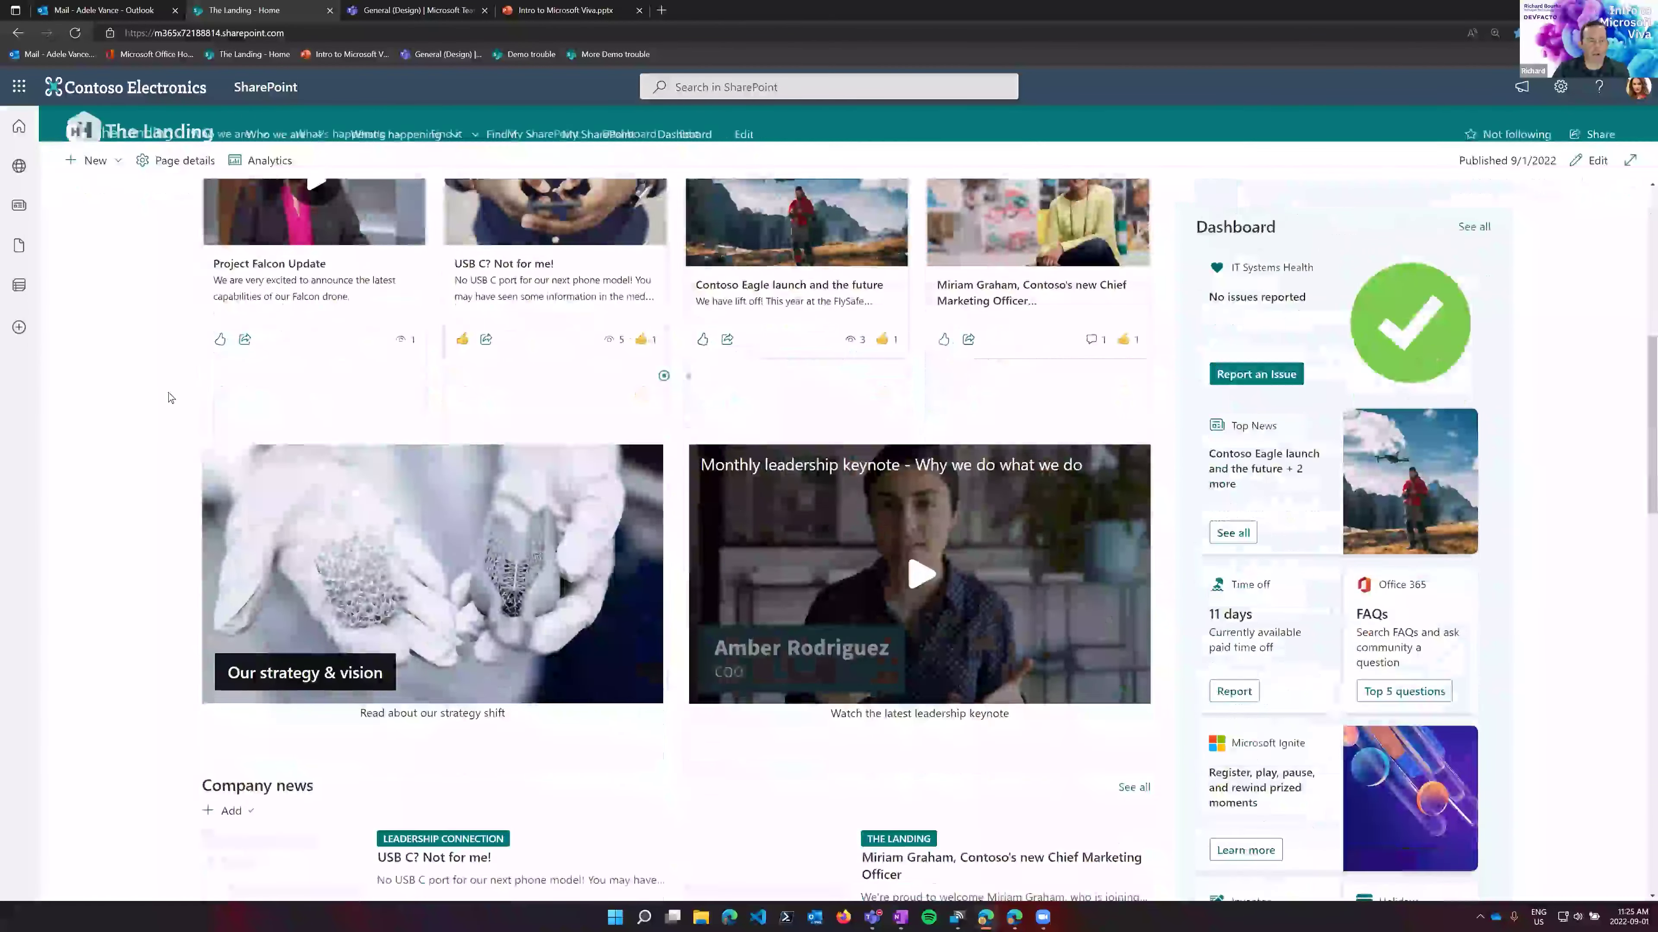
scroll(170, 398, down, 4)
scroll(369, 349, down, 3)
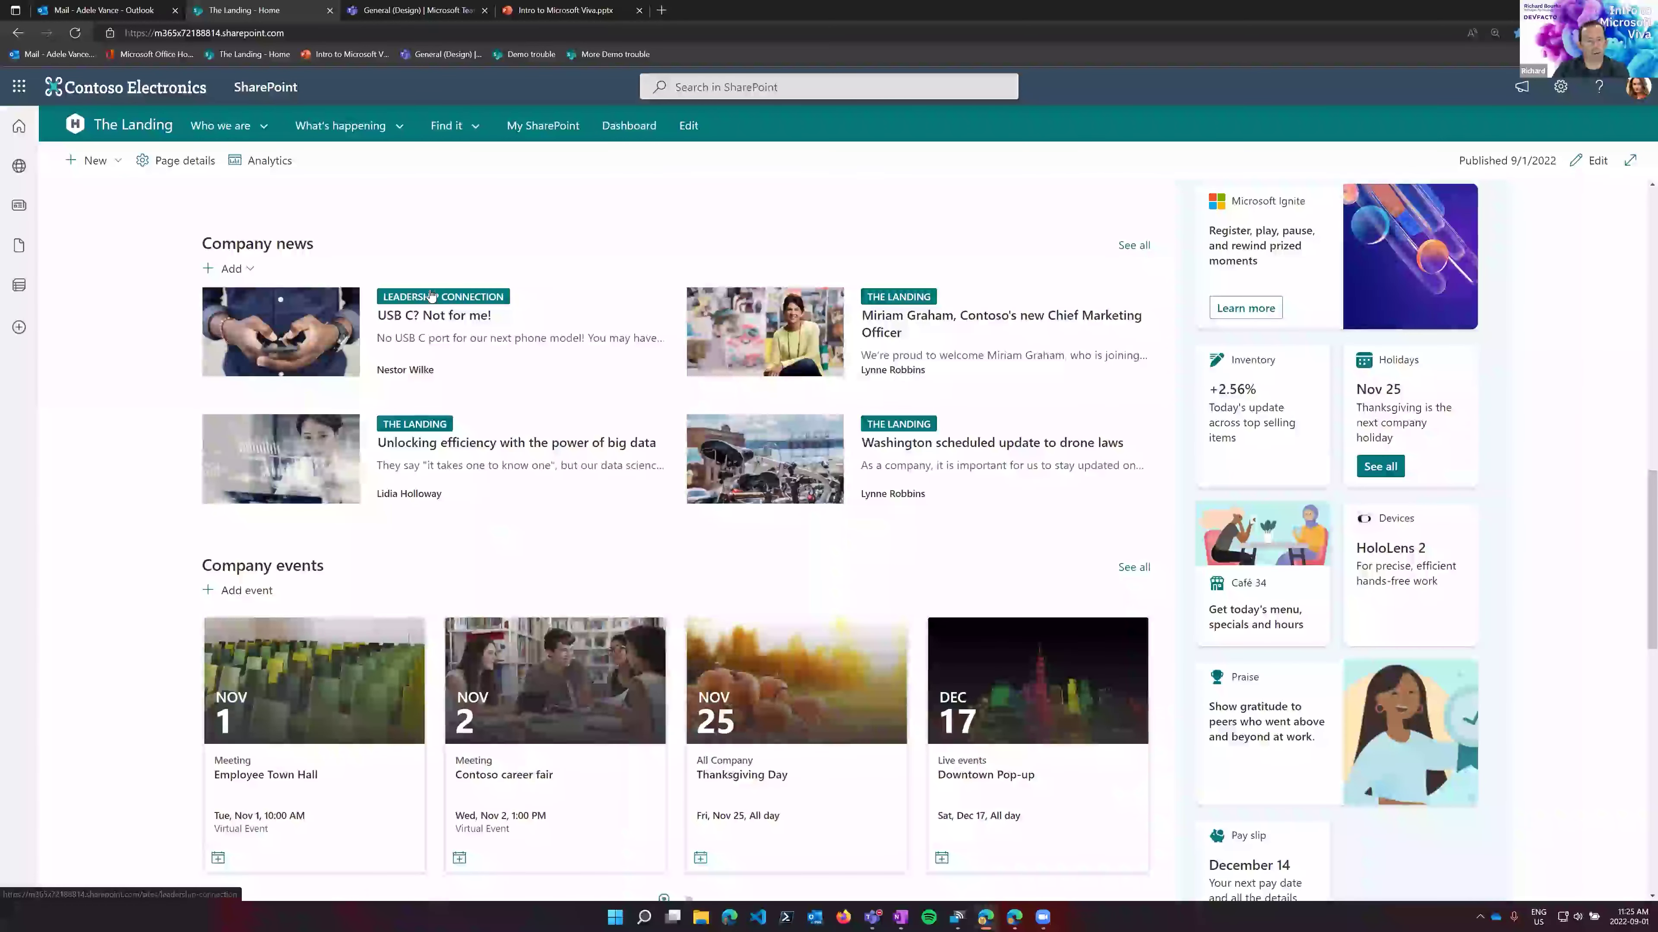
click(425, 301)
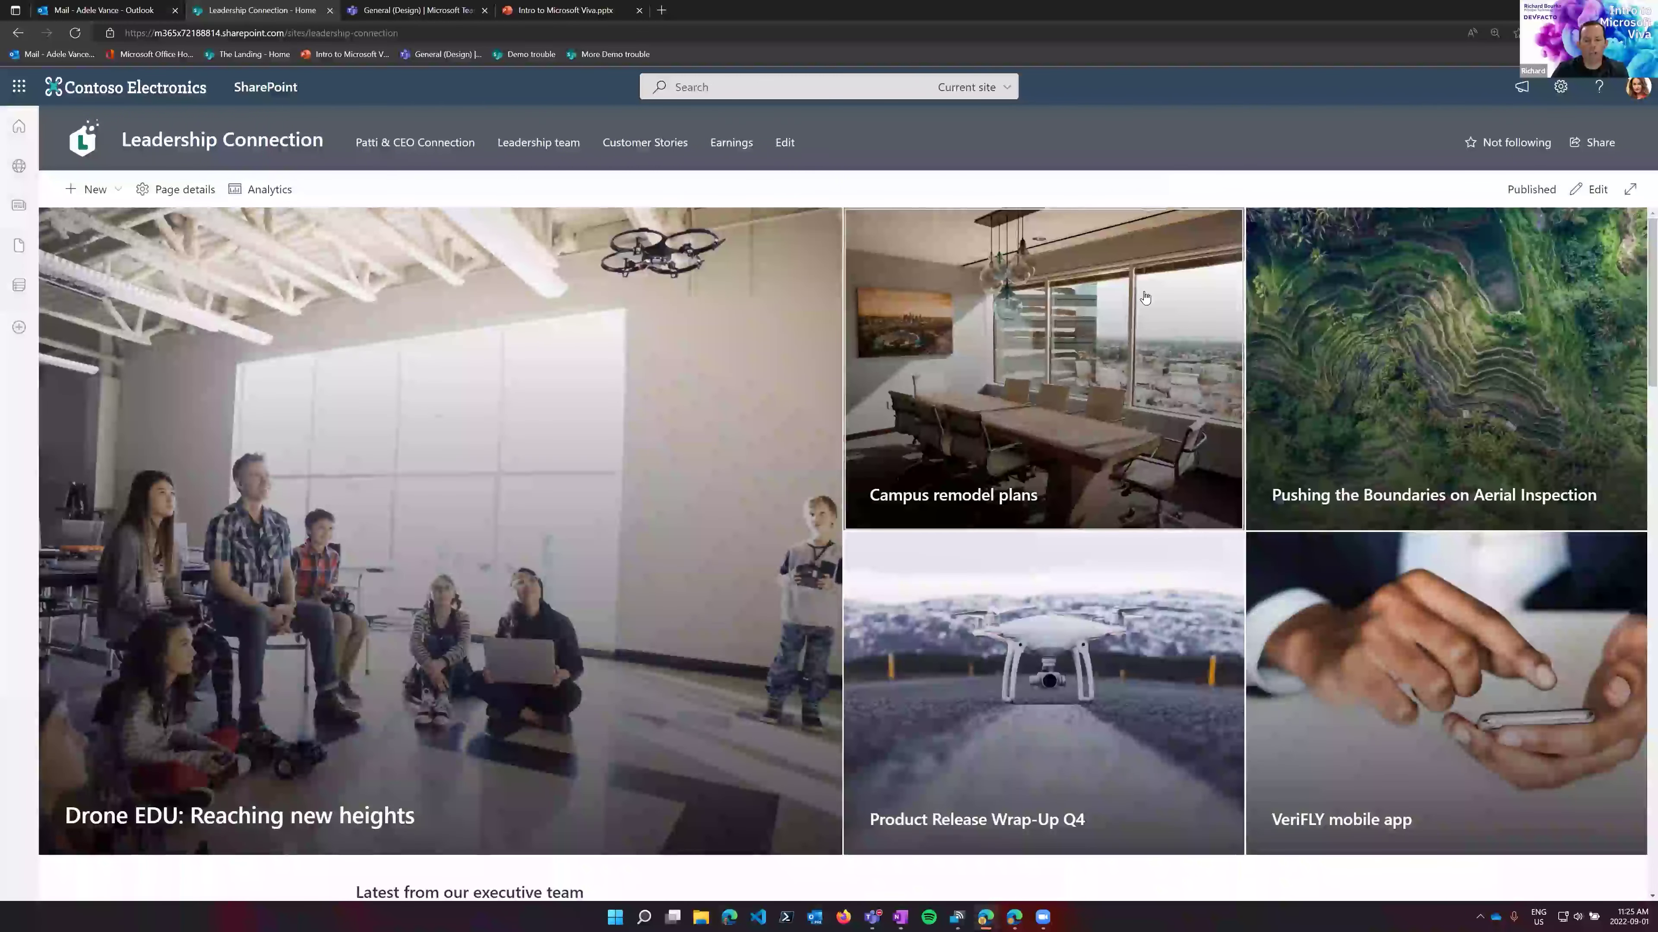
- Open the Singapore building update post from the Latest from our executive team news on the Leadership Connection site
scroll(1138, 301, down, 3)
scroll(1135, 318, down, 6)
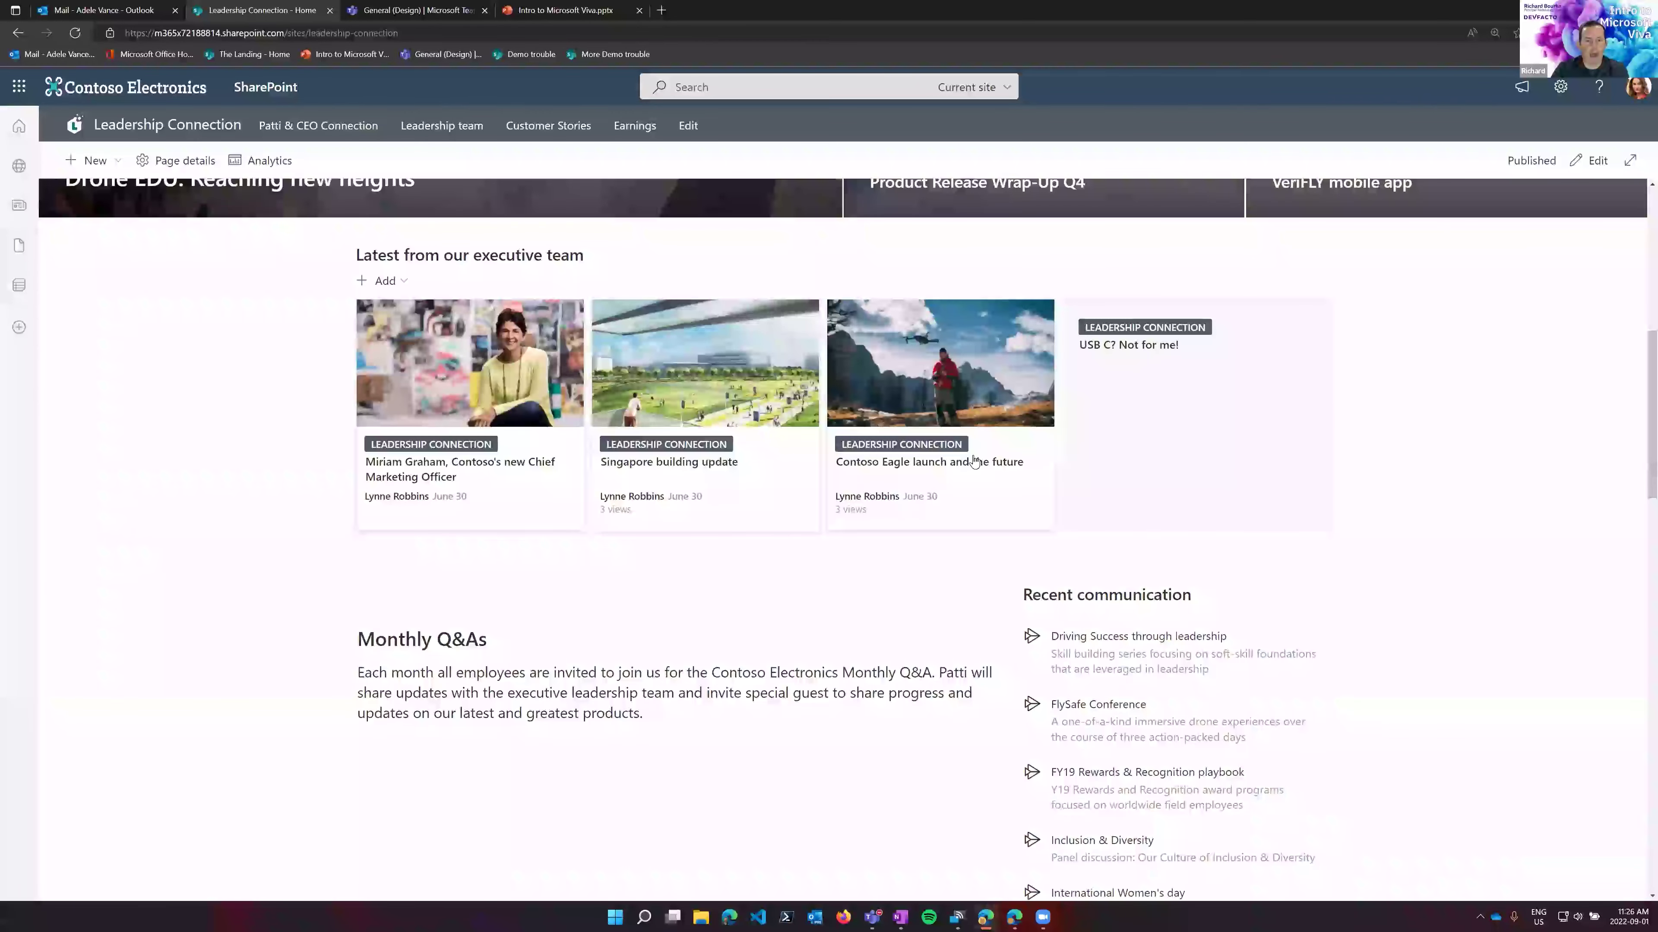
click(686, 445)
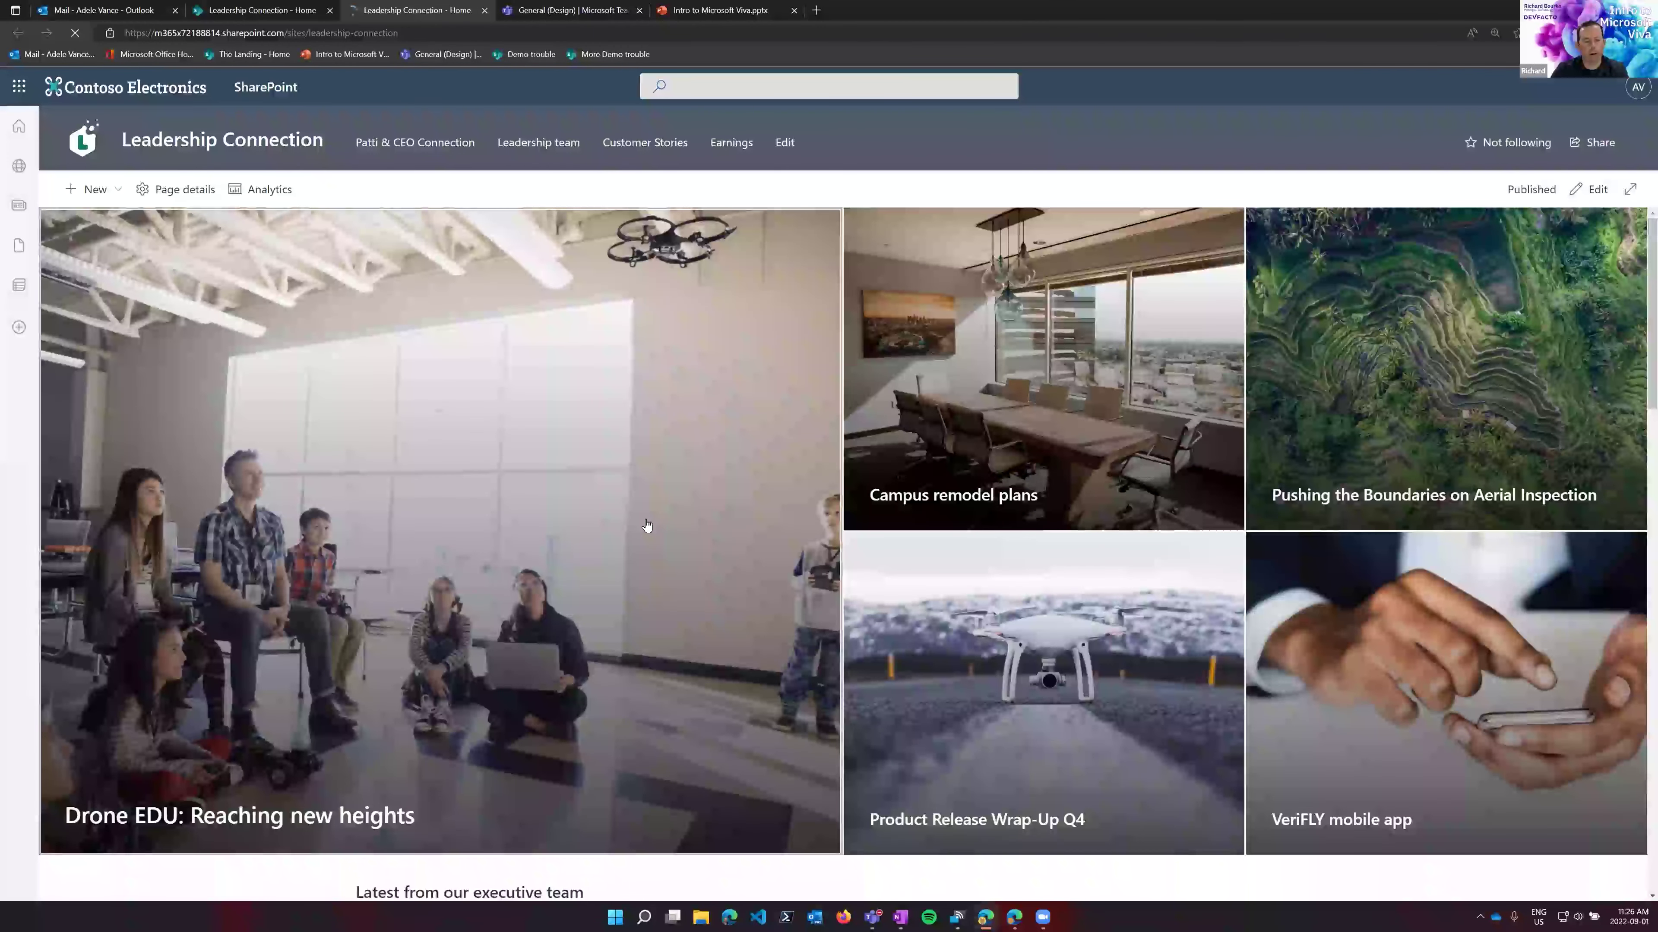
scroll(645, 525, down, 12)
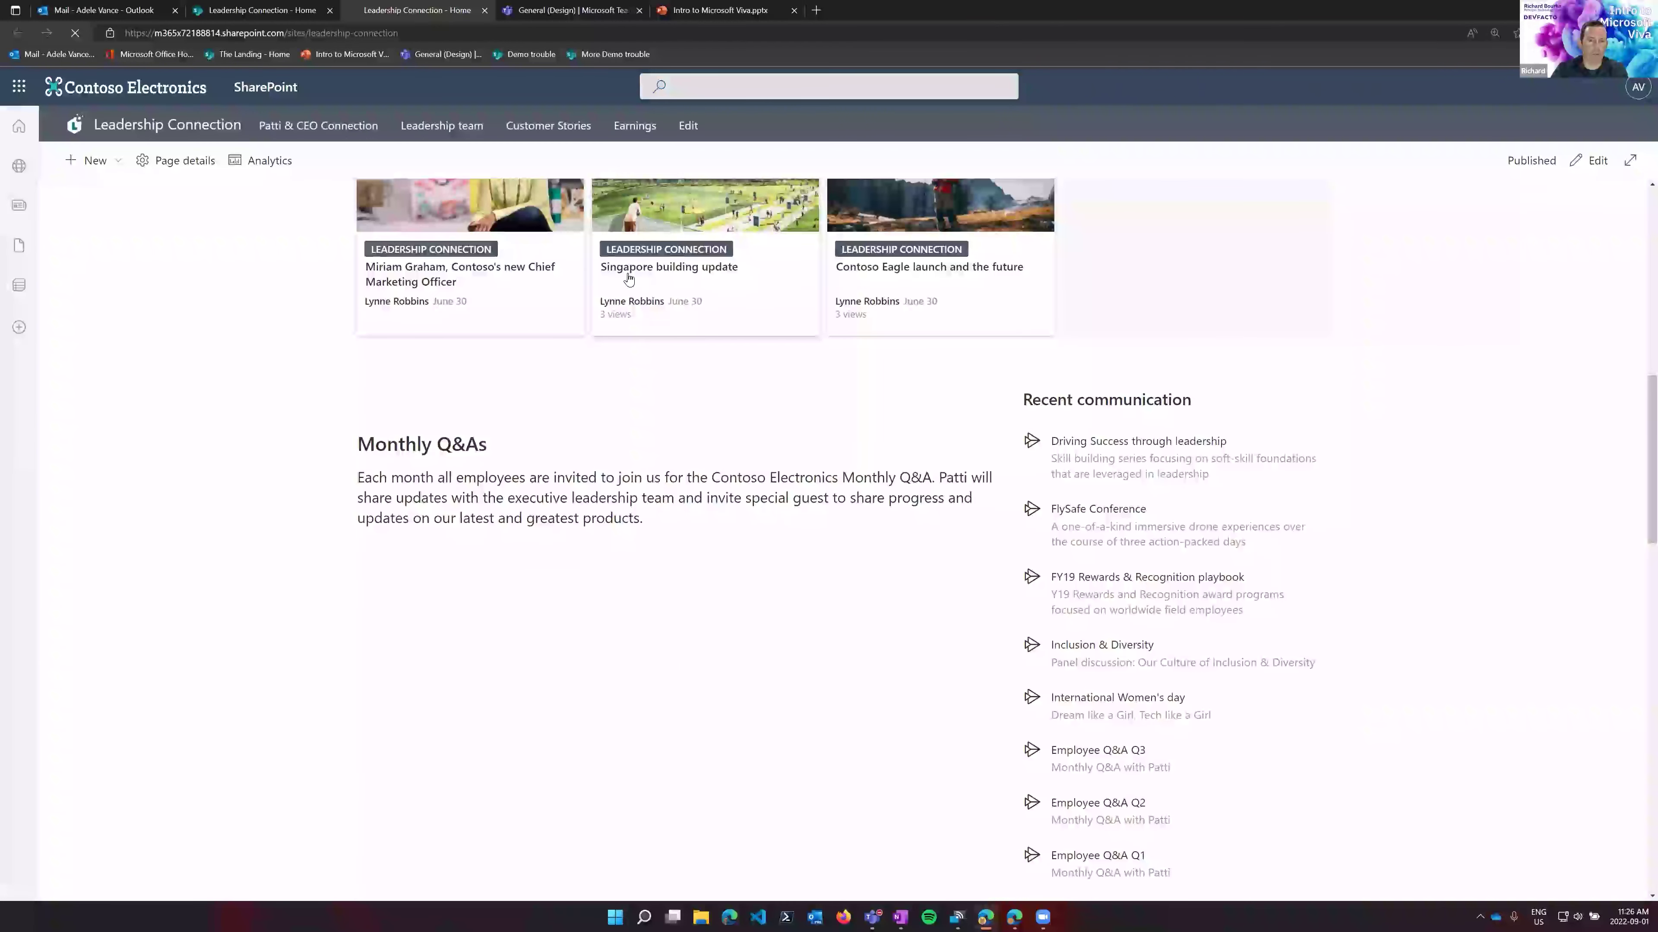
click(629, 277)
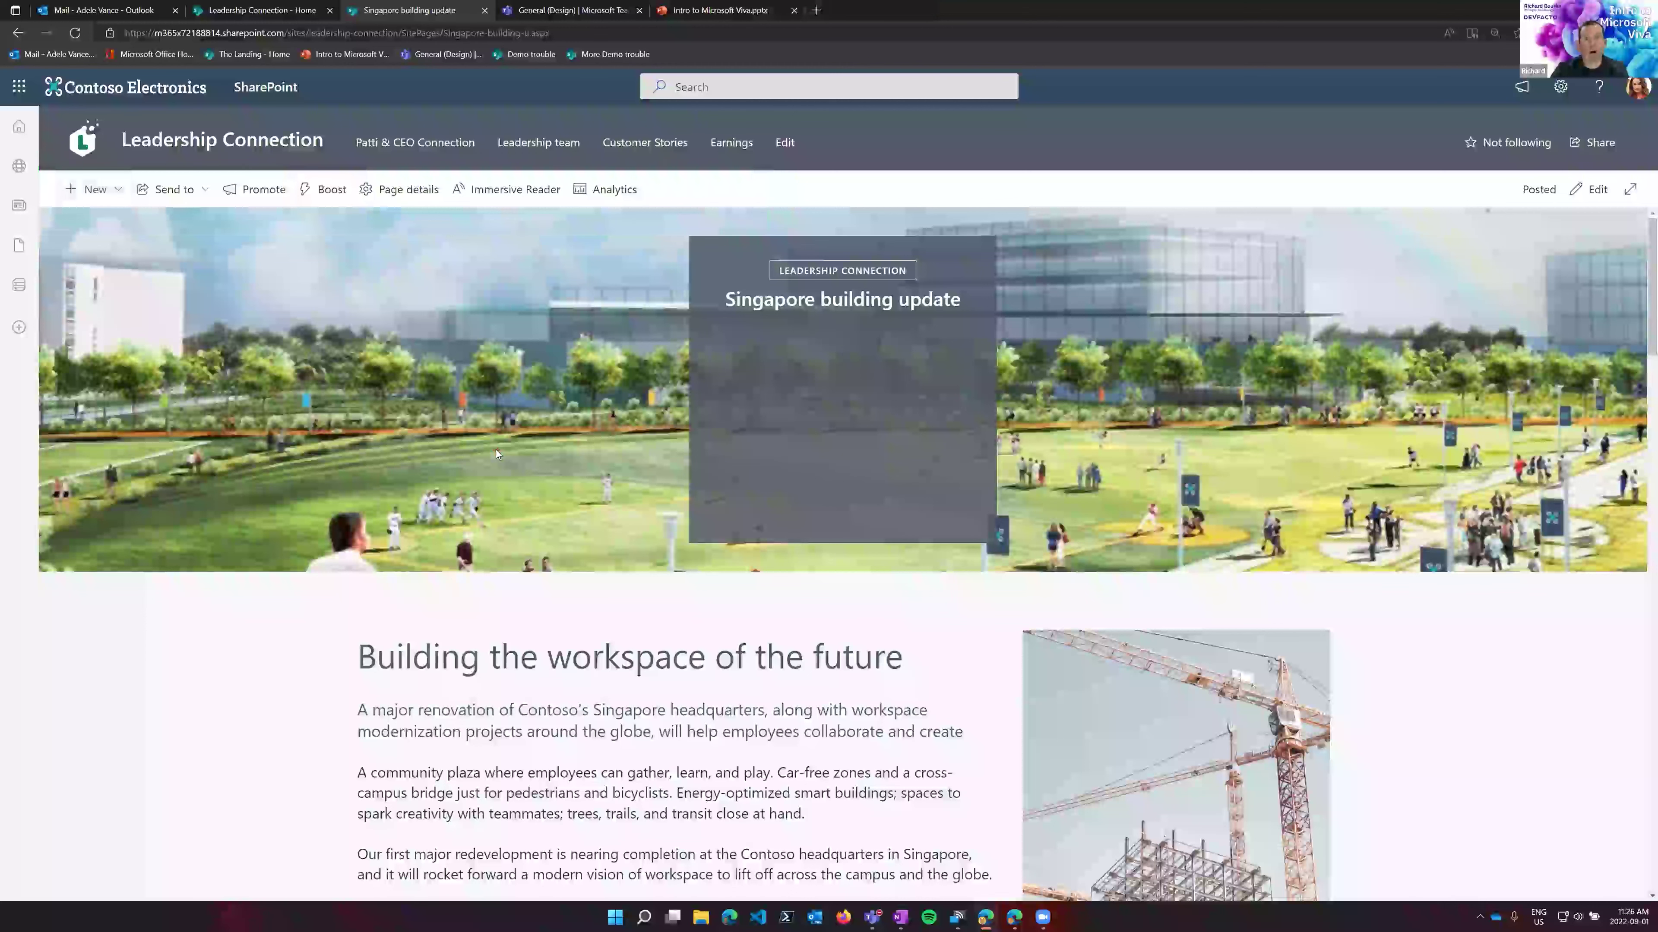
- Turn on Boost for the Singapore building update post with the Thu Sep 15 2022 end date and save it
click(325, 190)
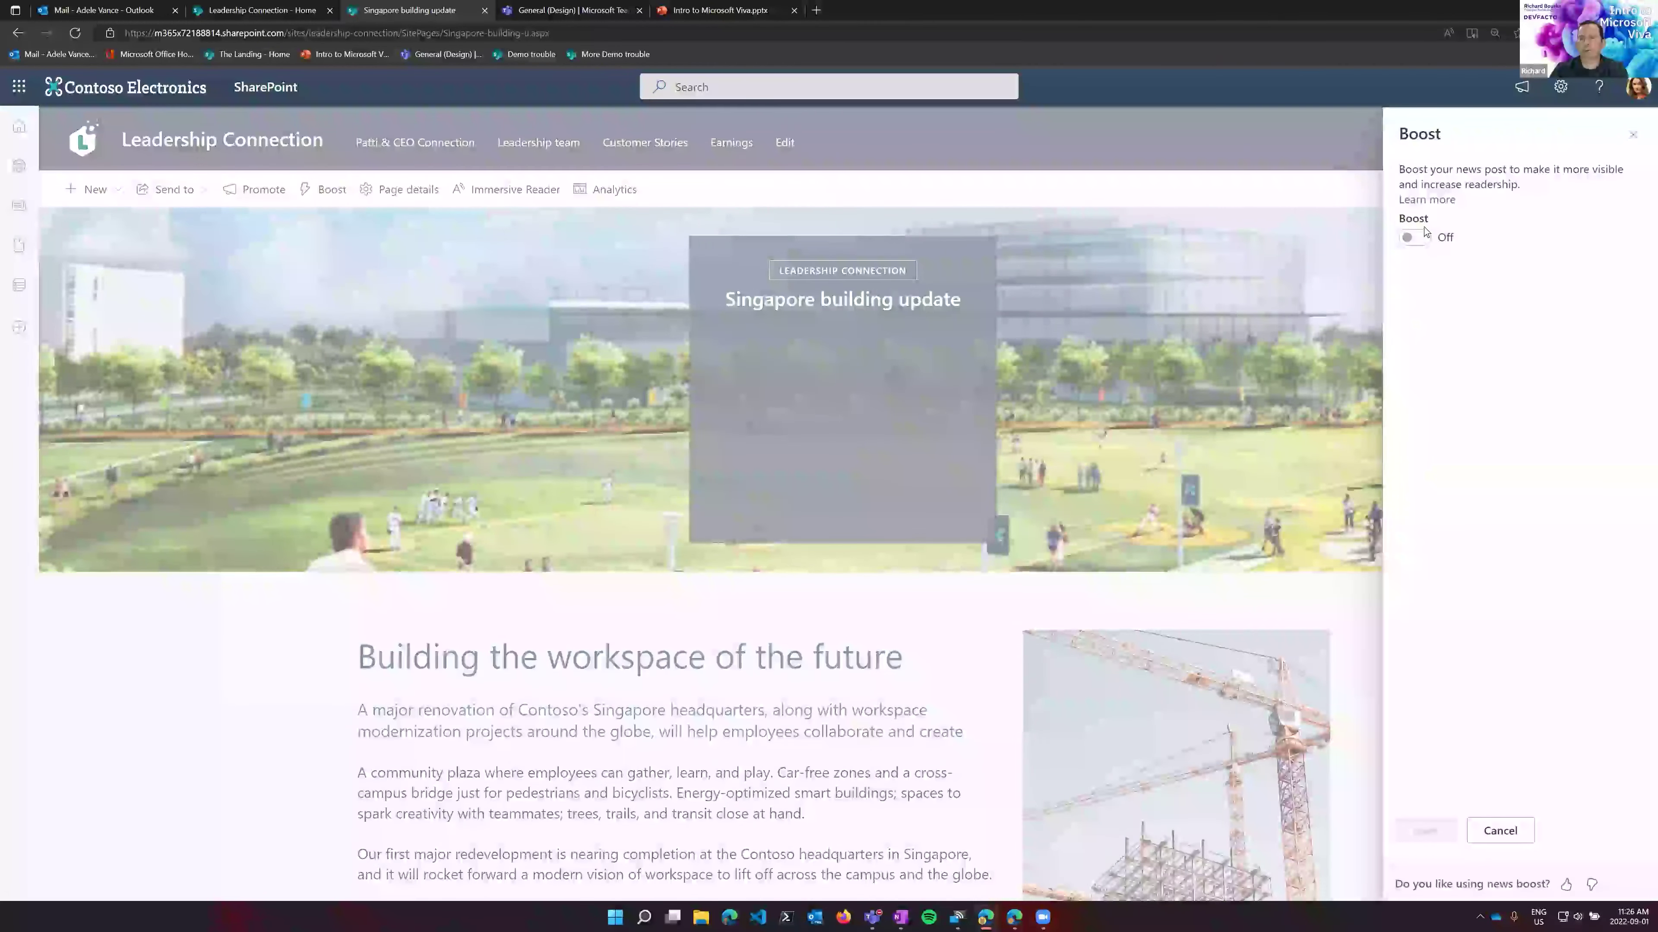
click(1425, 238)
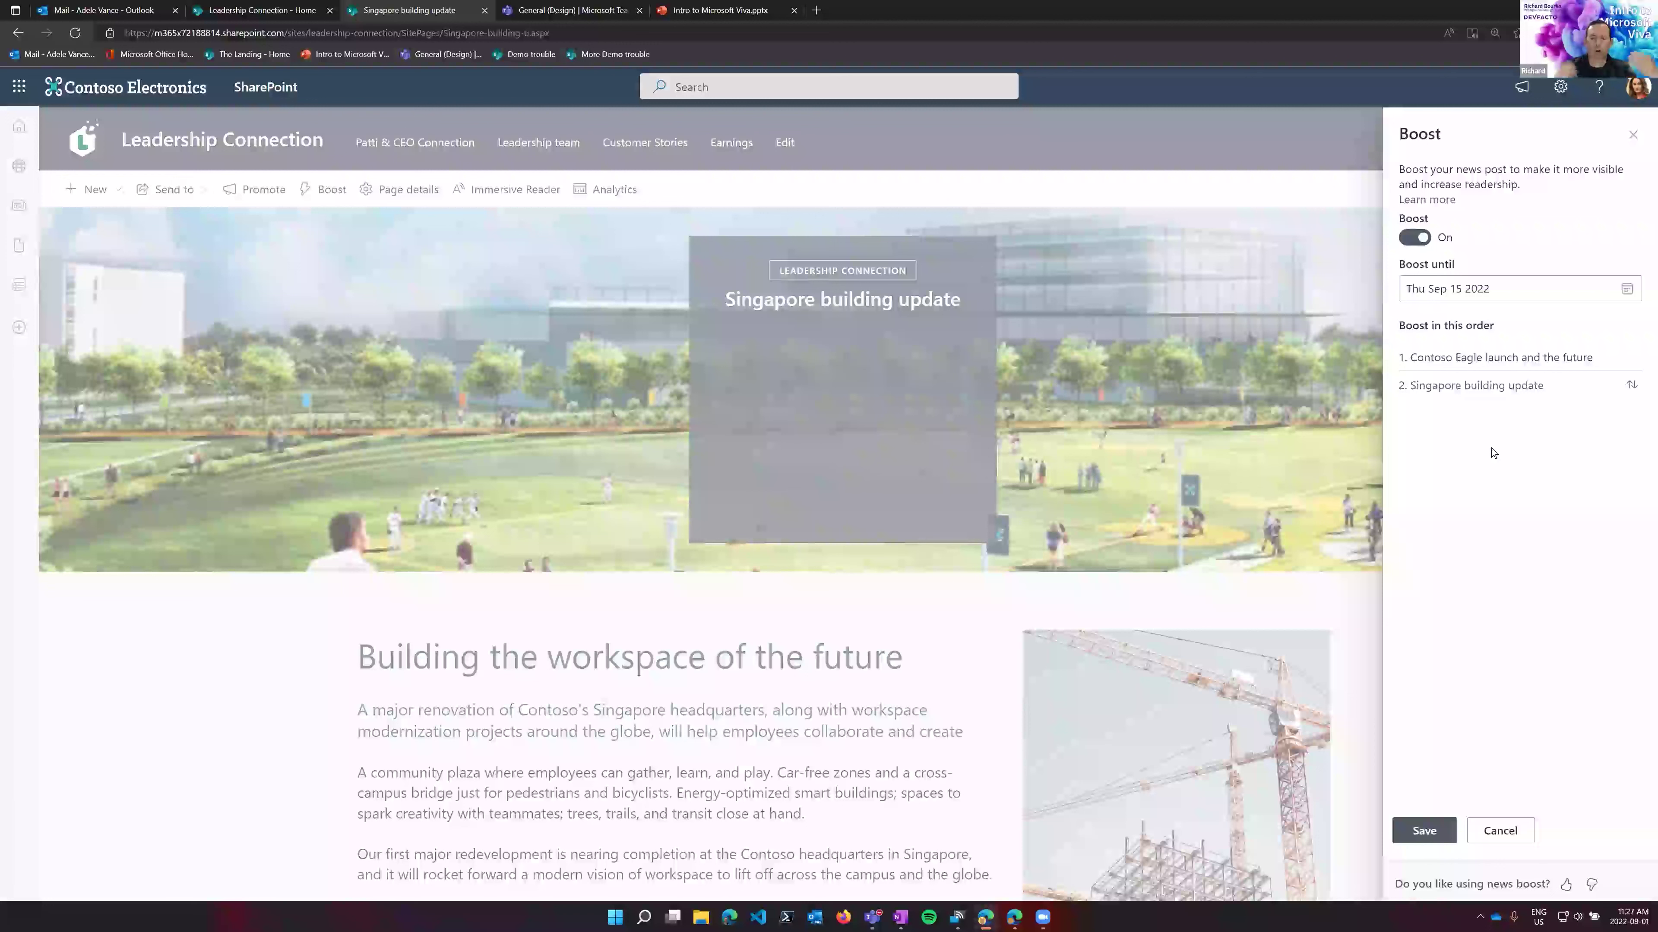
click(1426, 831)
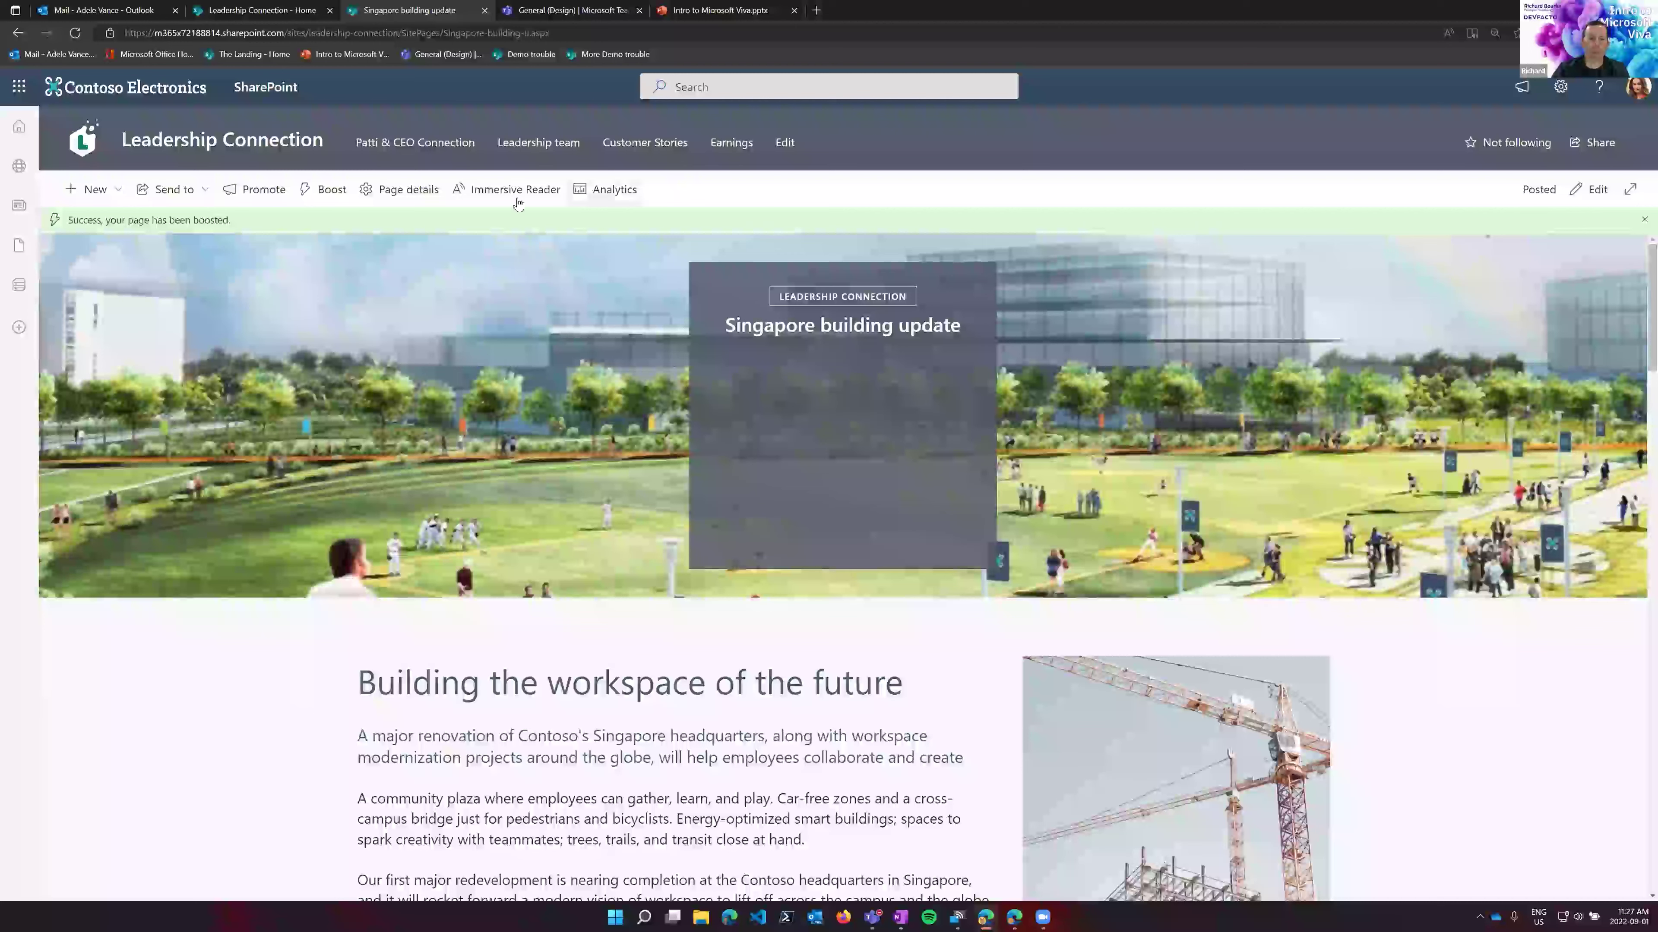
- Return to The Landing home page and look through its Company feed, Dashboard and Company news sections
click(149, 89)
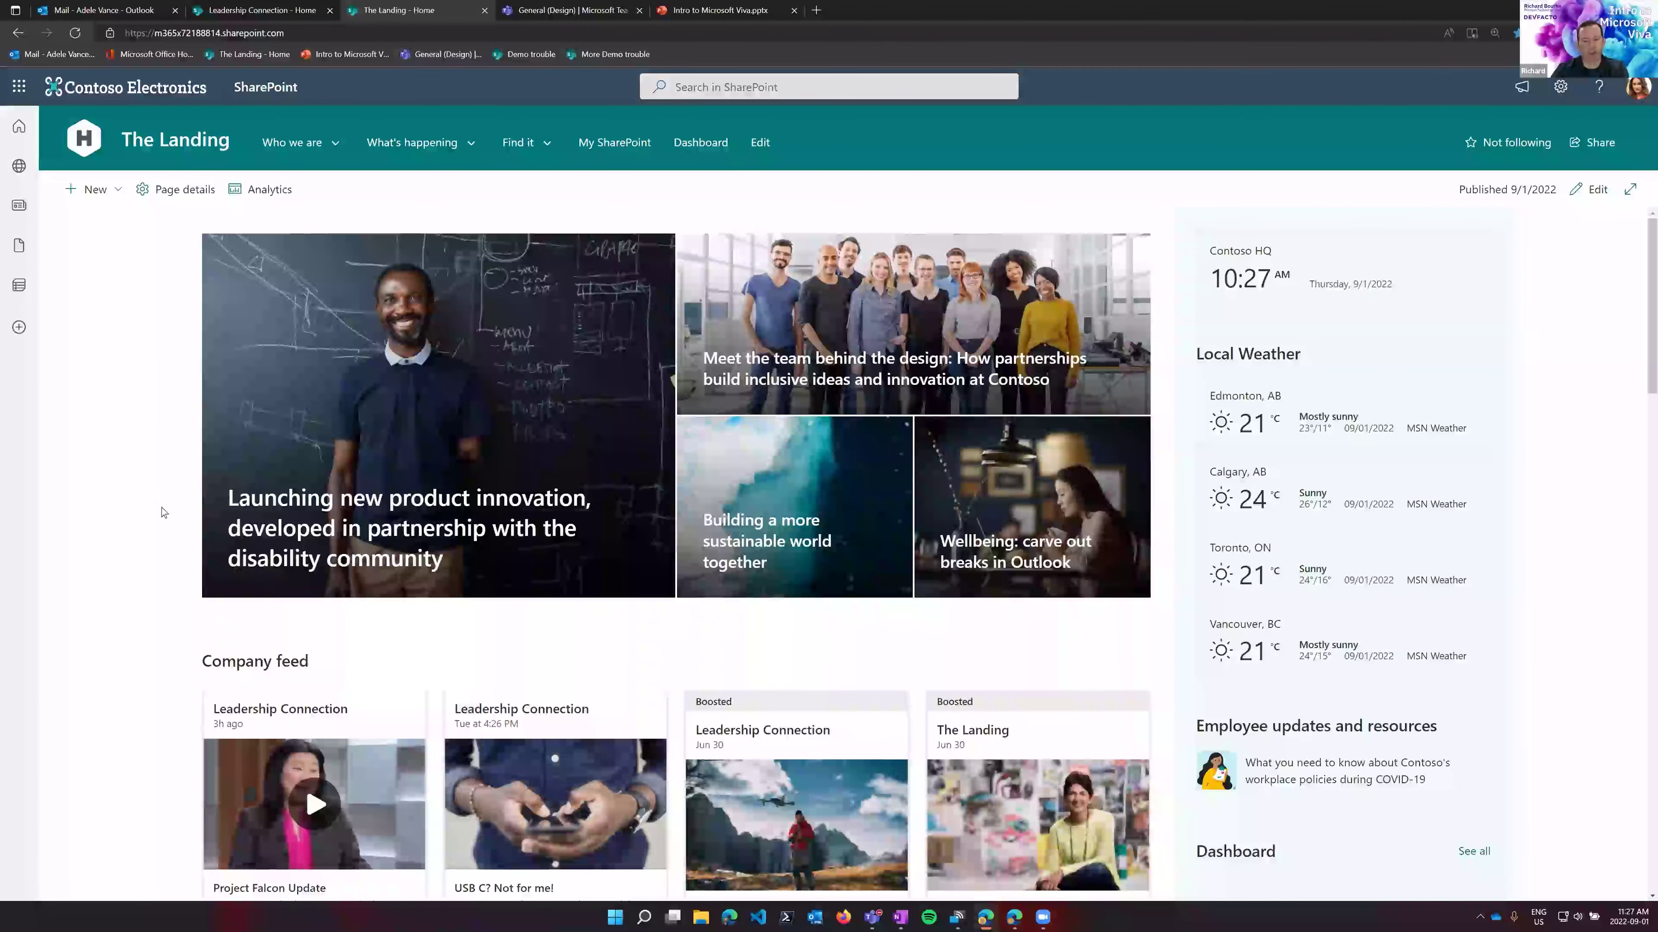
scroll(451, 492, down, 3)
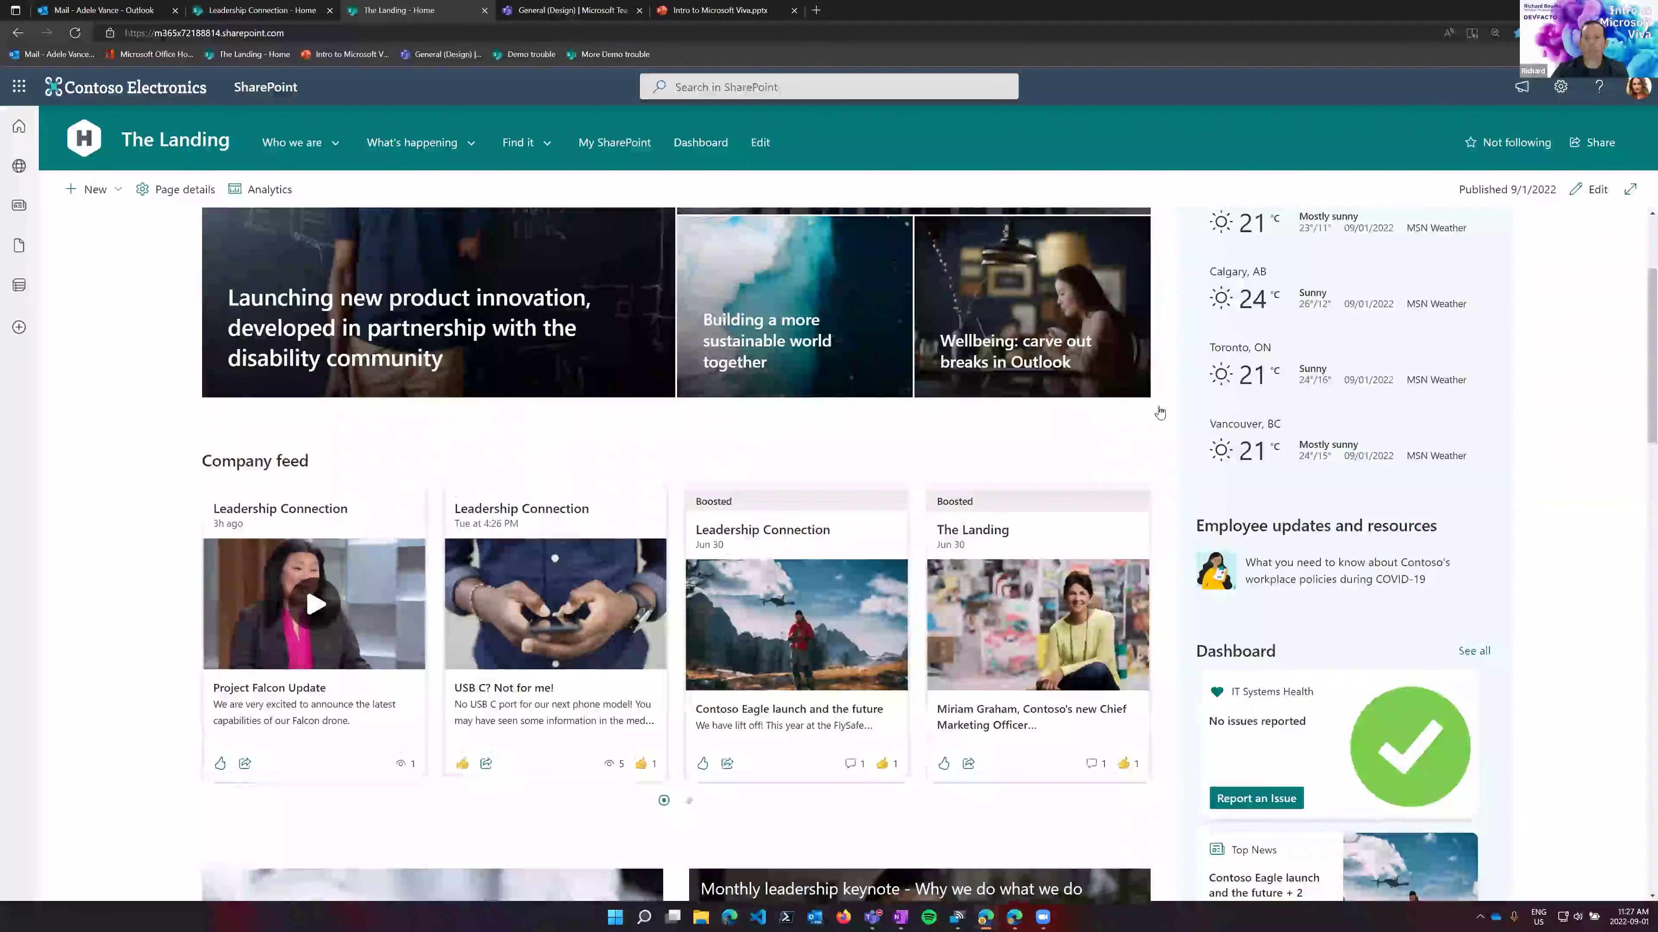
scroll(1159, 412, up, 3)
scroll(1308, 418, down, 9)
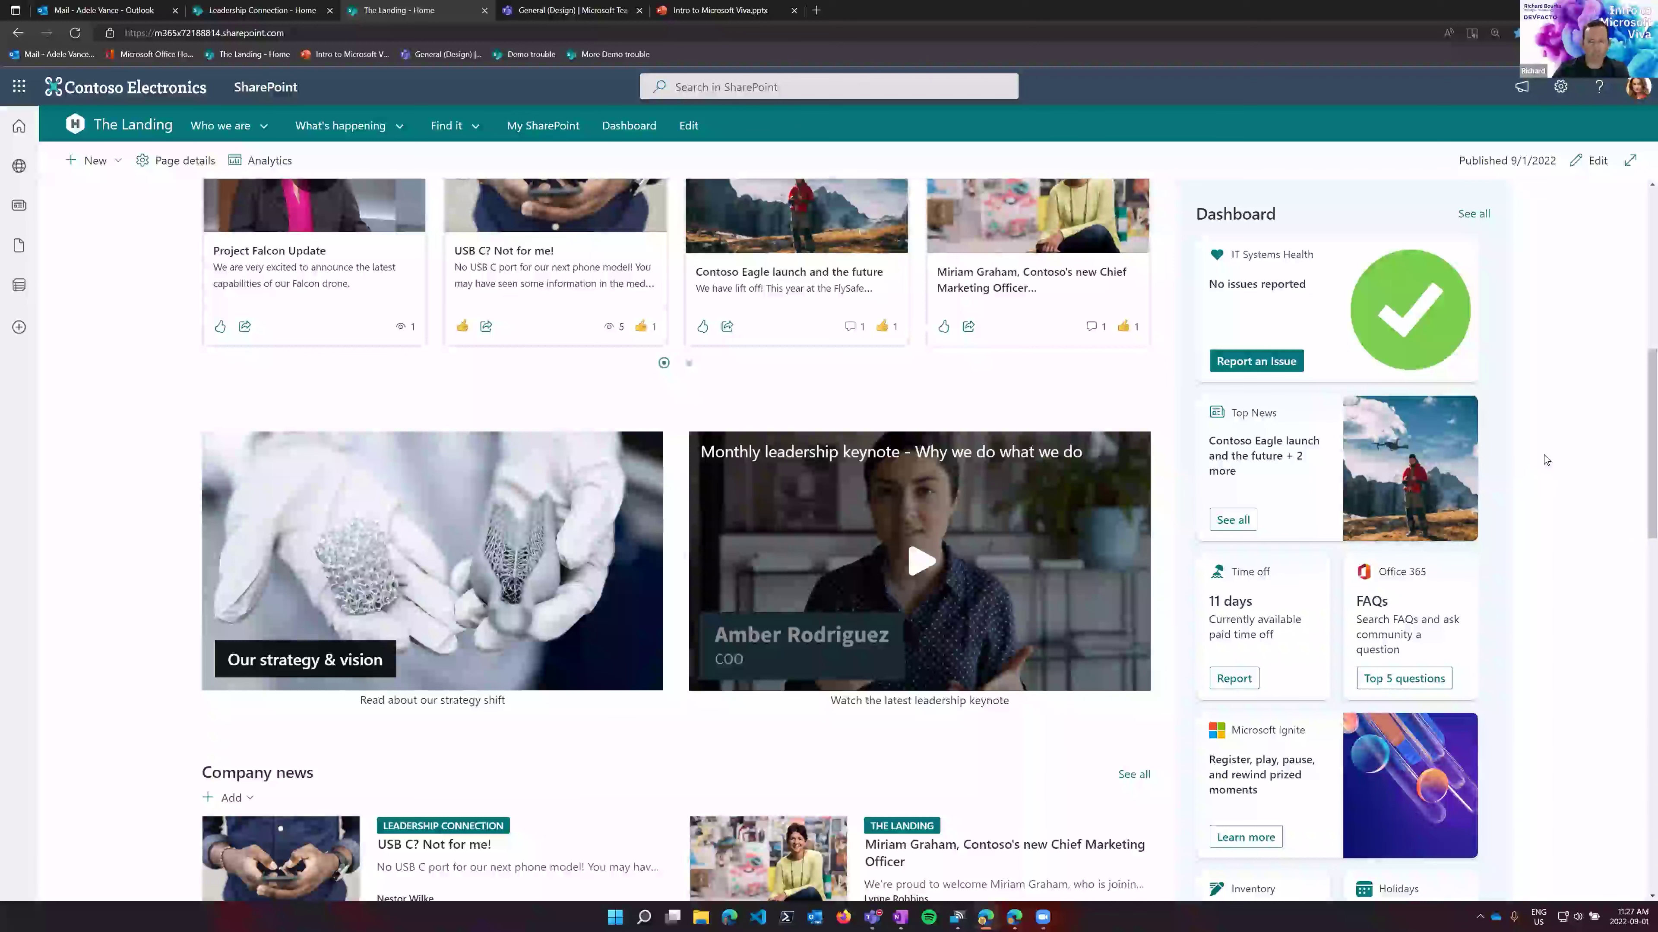
scroll(1546, 460, up, 10)
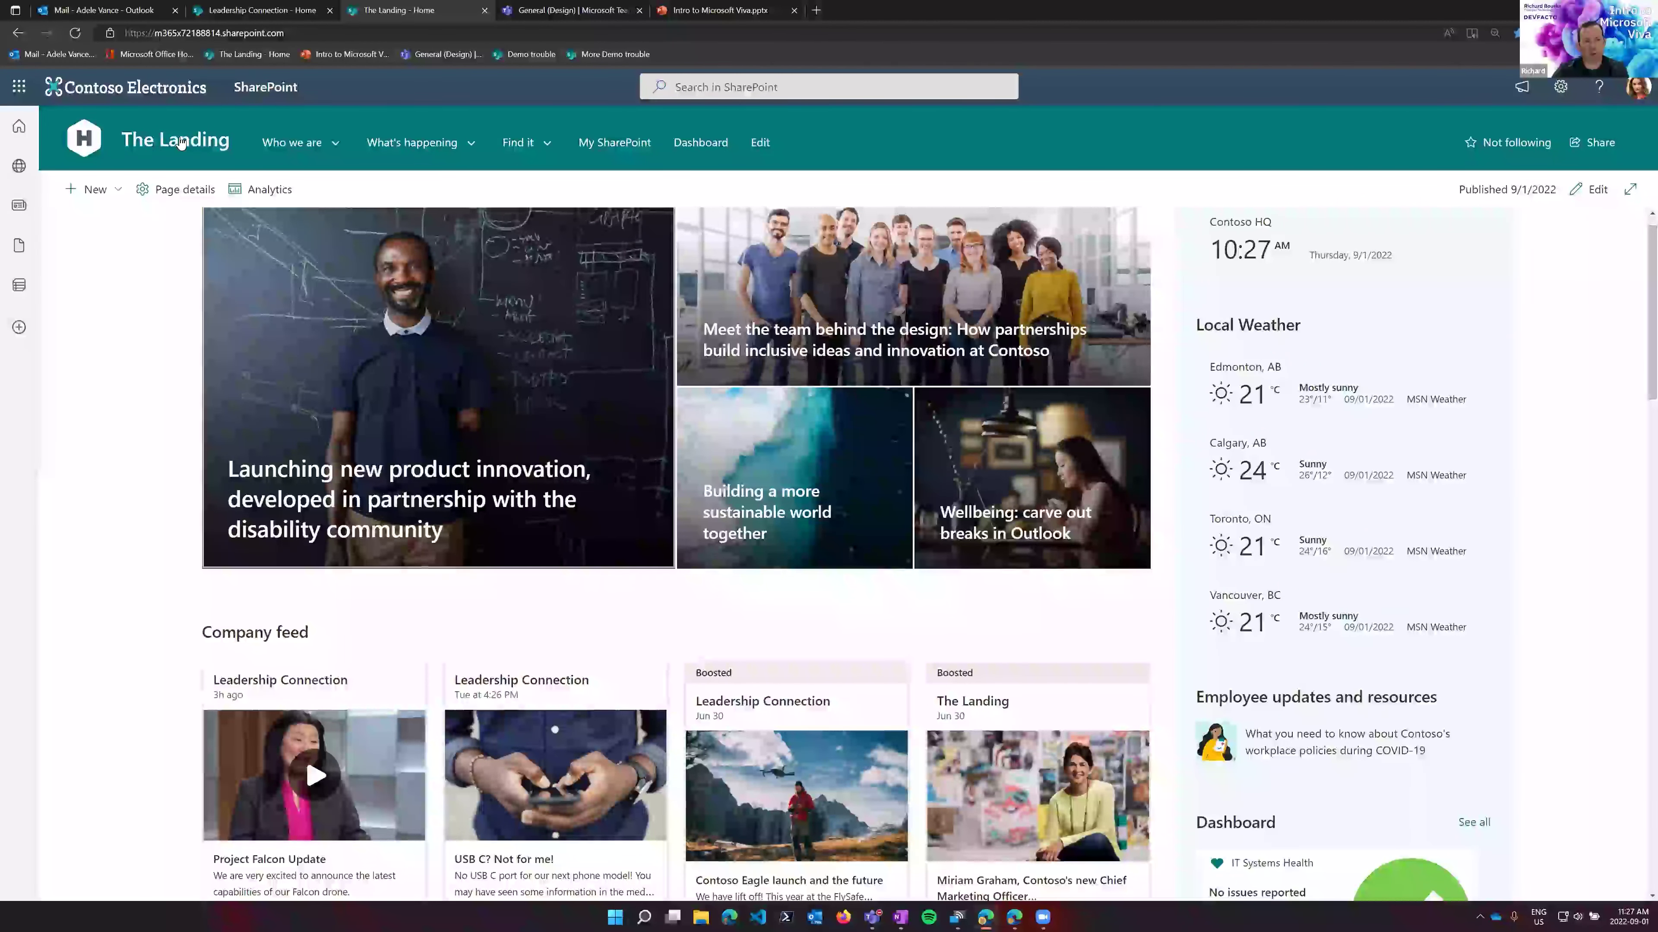
scroll(175, 368, down, 1)
scroll(175, 367, down, 10)
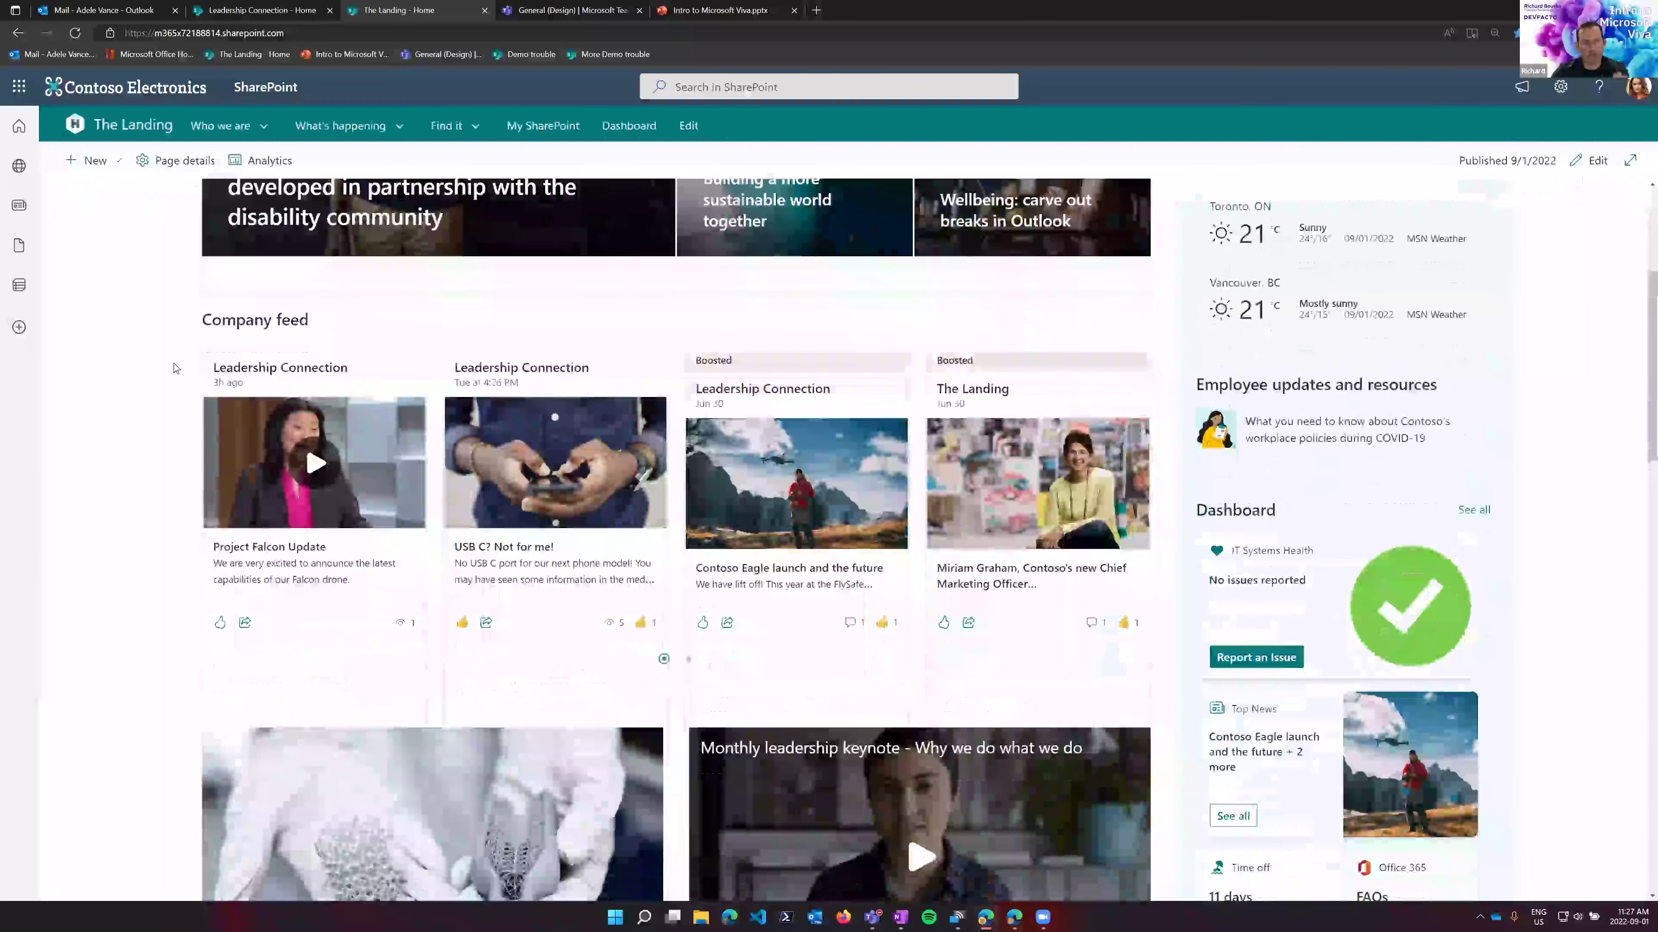
scroll(157, 353, down, 5)
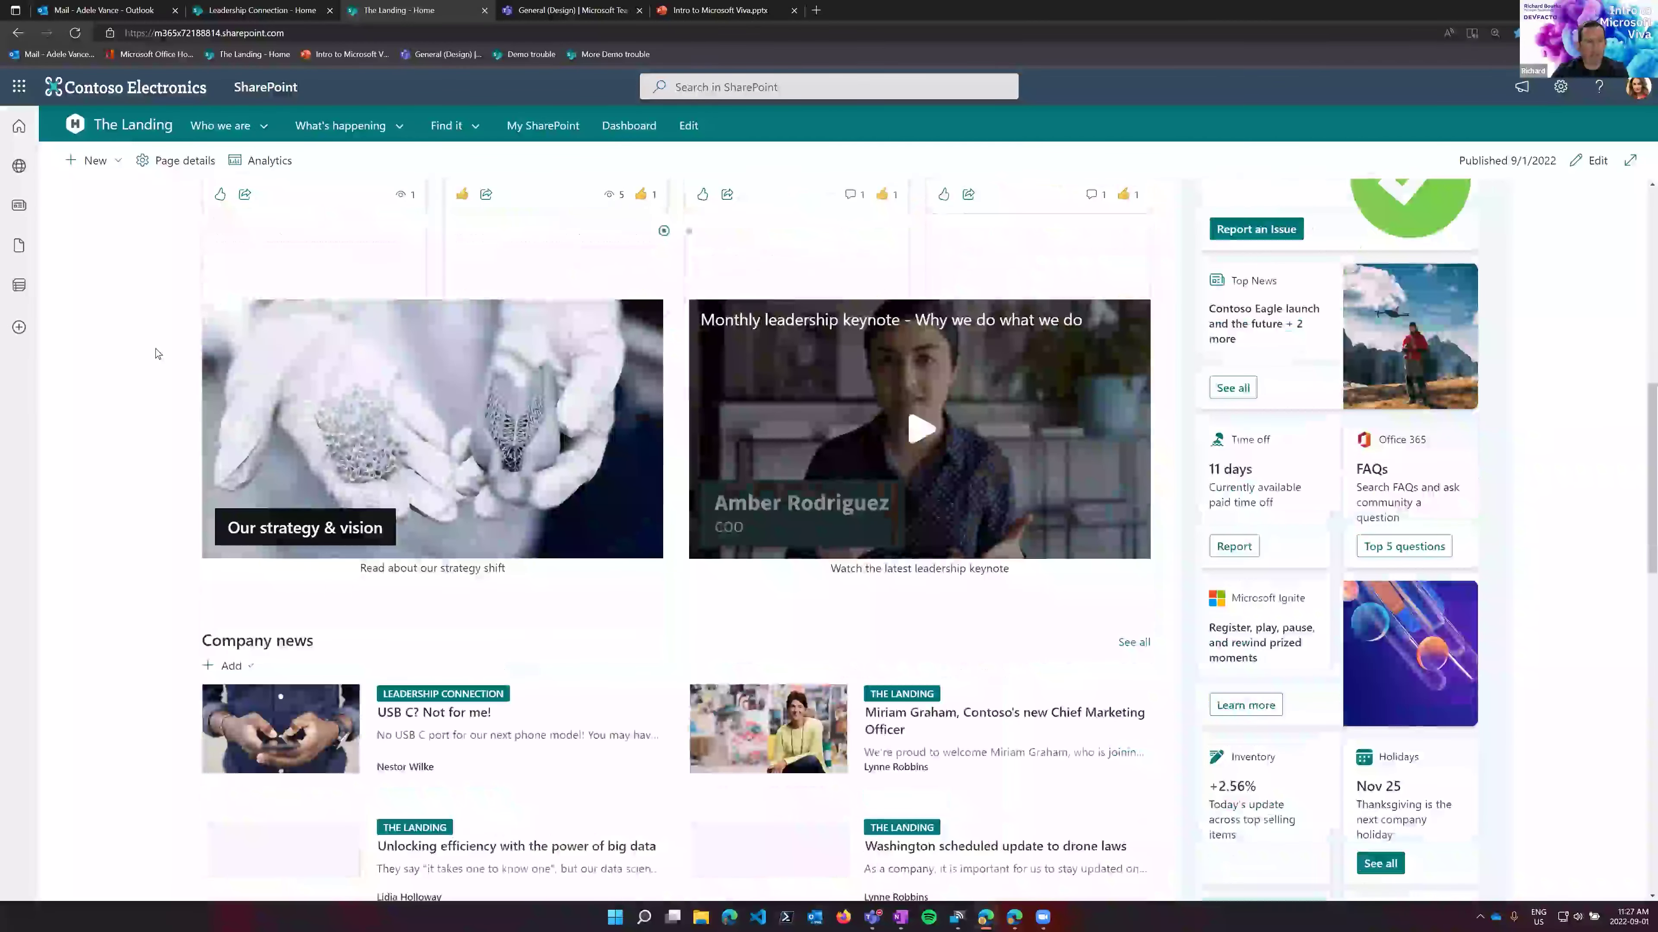
scroll(147, 340, down, 2)
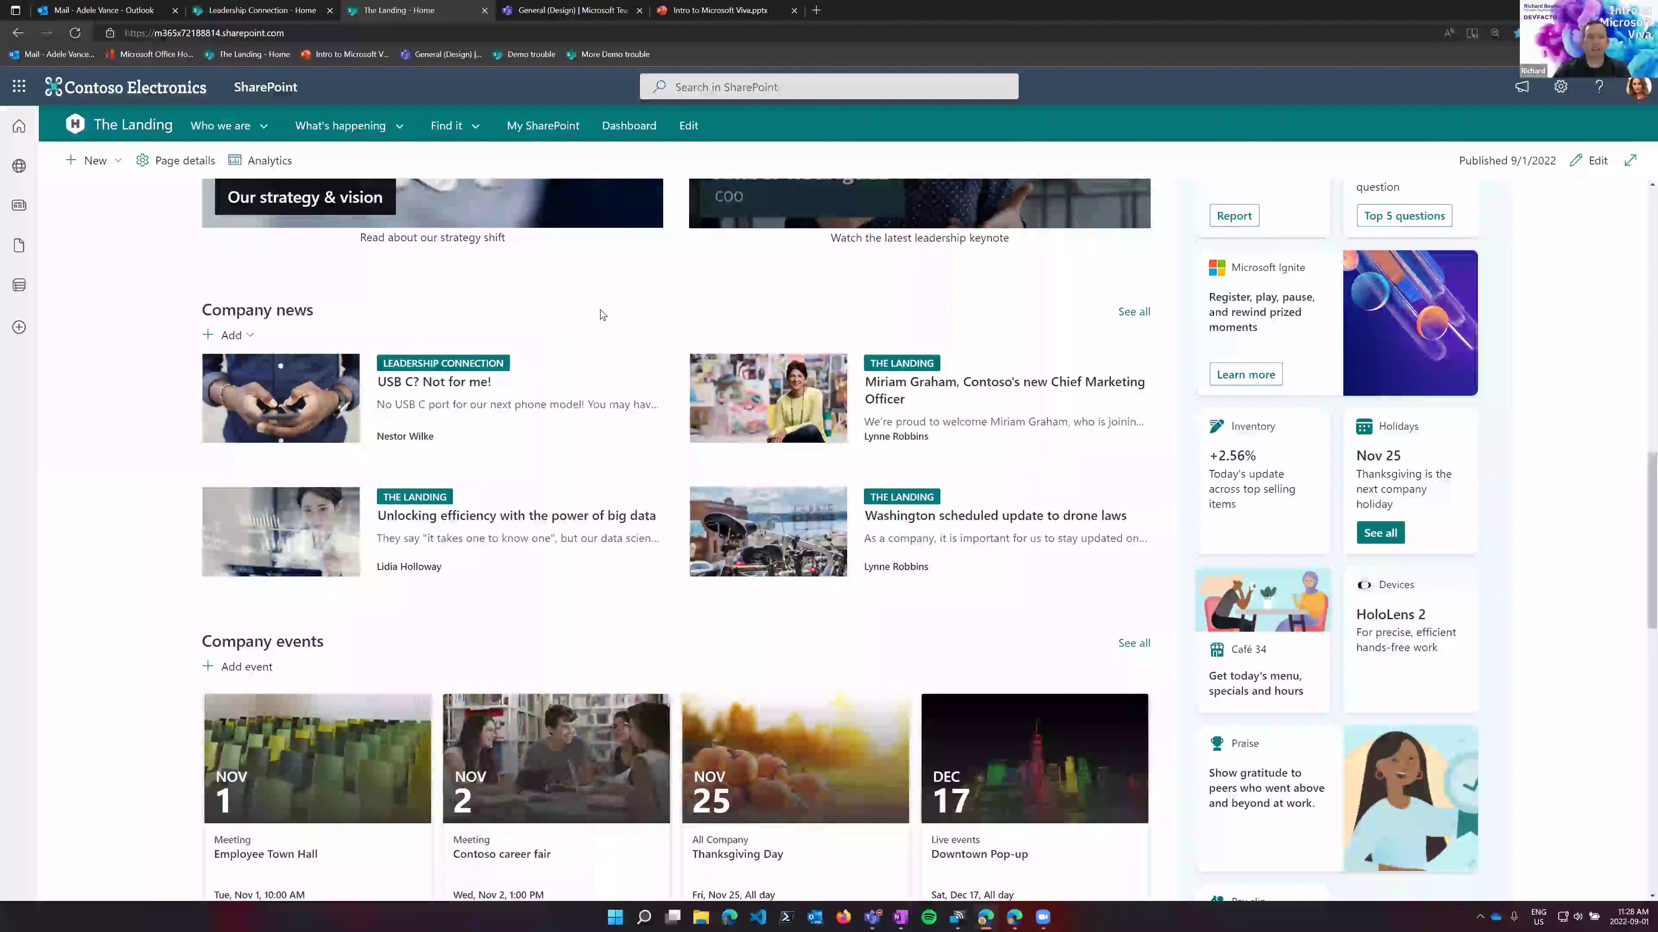
- Open the full Company news list and start an emailed news digest
click(1133, 312)
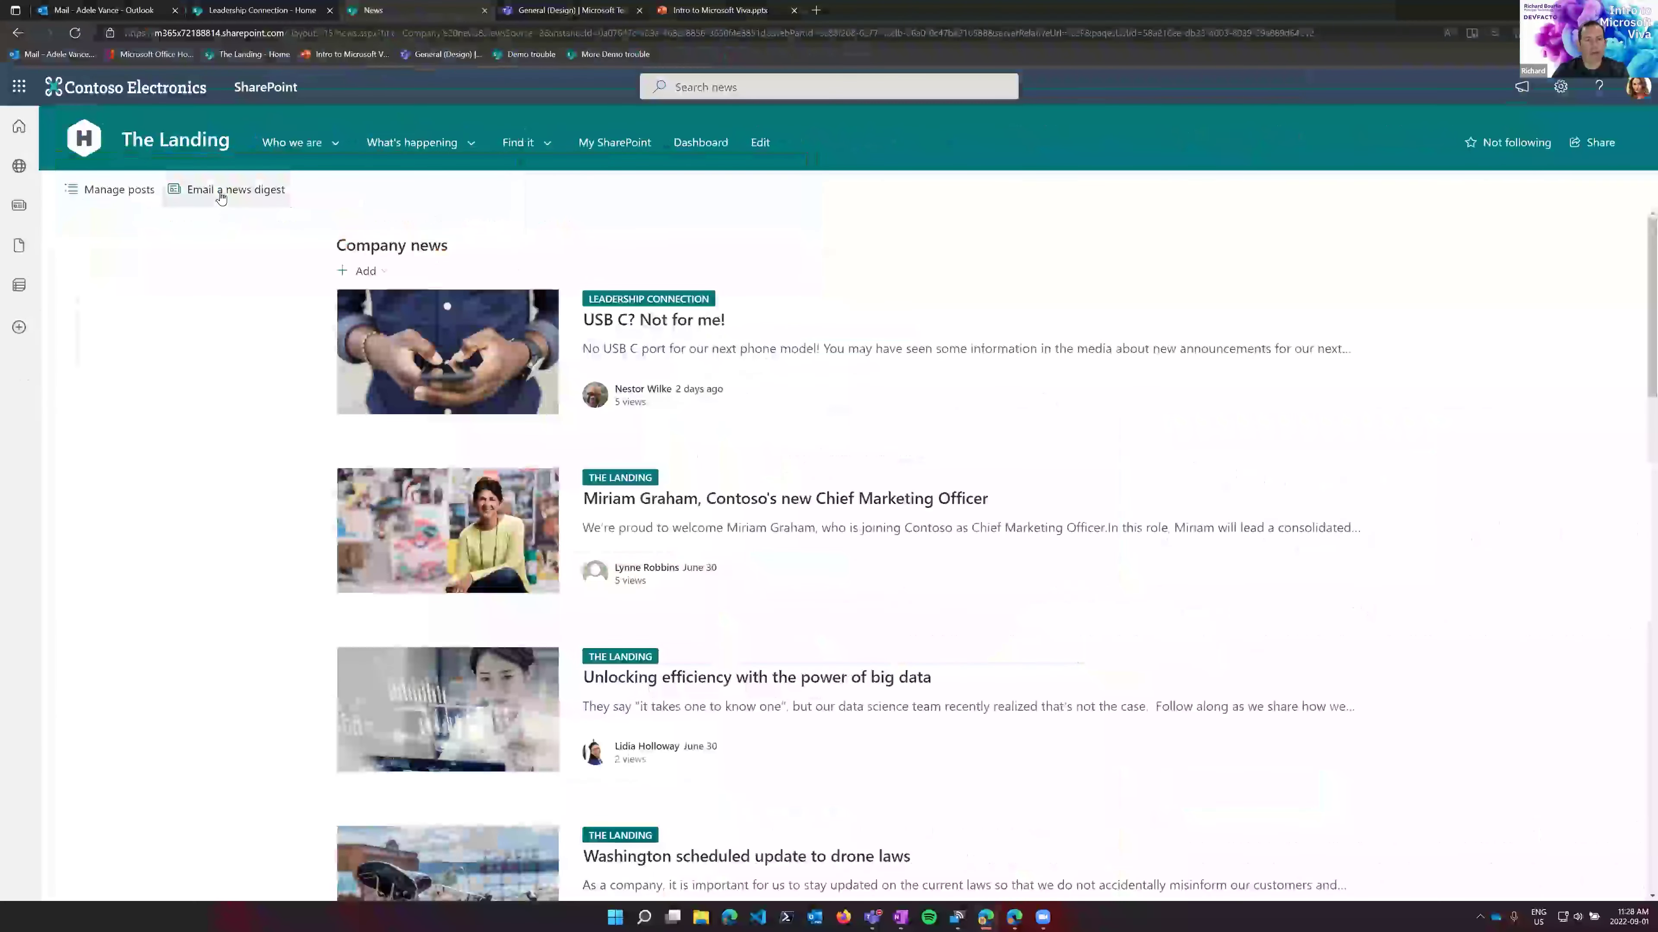
click(454, 213)
click(364, 276)
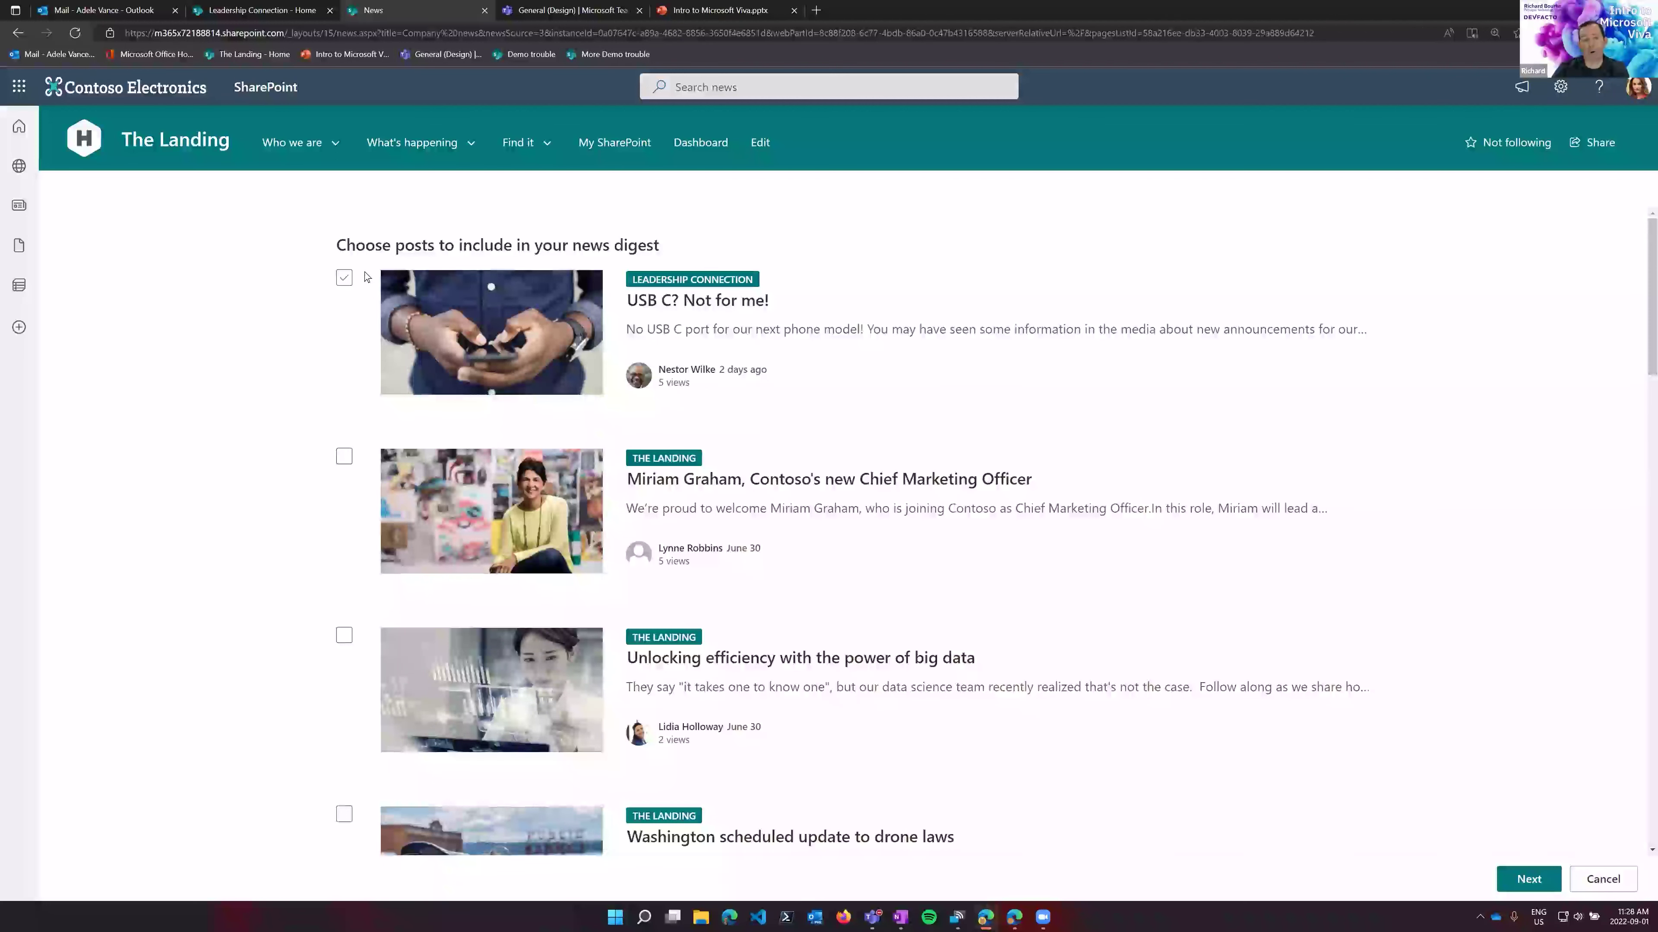
- Include the USB C? Not for me!, new Chief Marketing Officer and Unlocking efficiency posts in the digest and continue to its message
click(345, 278)
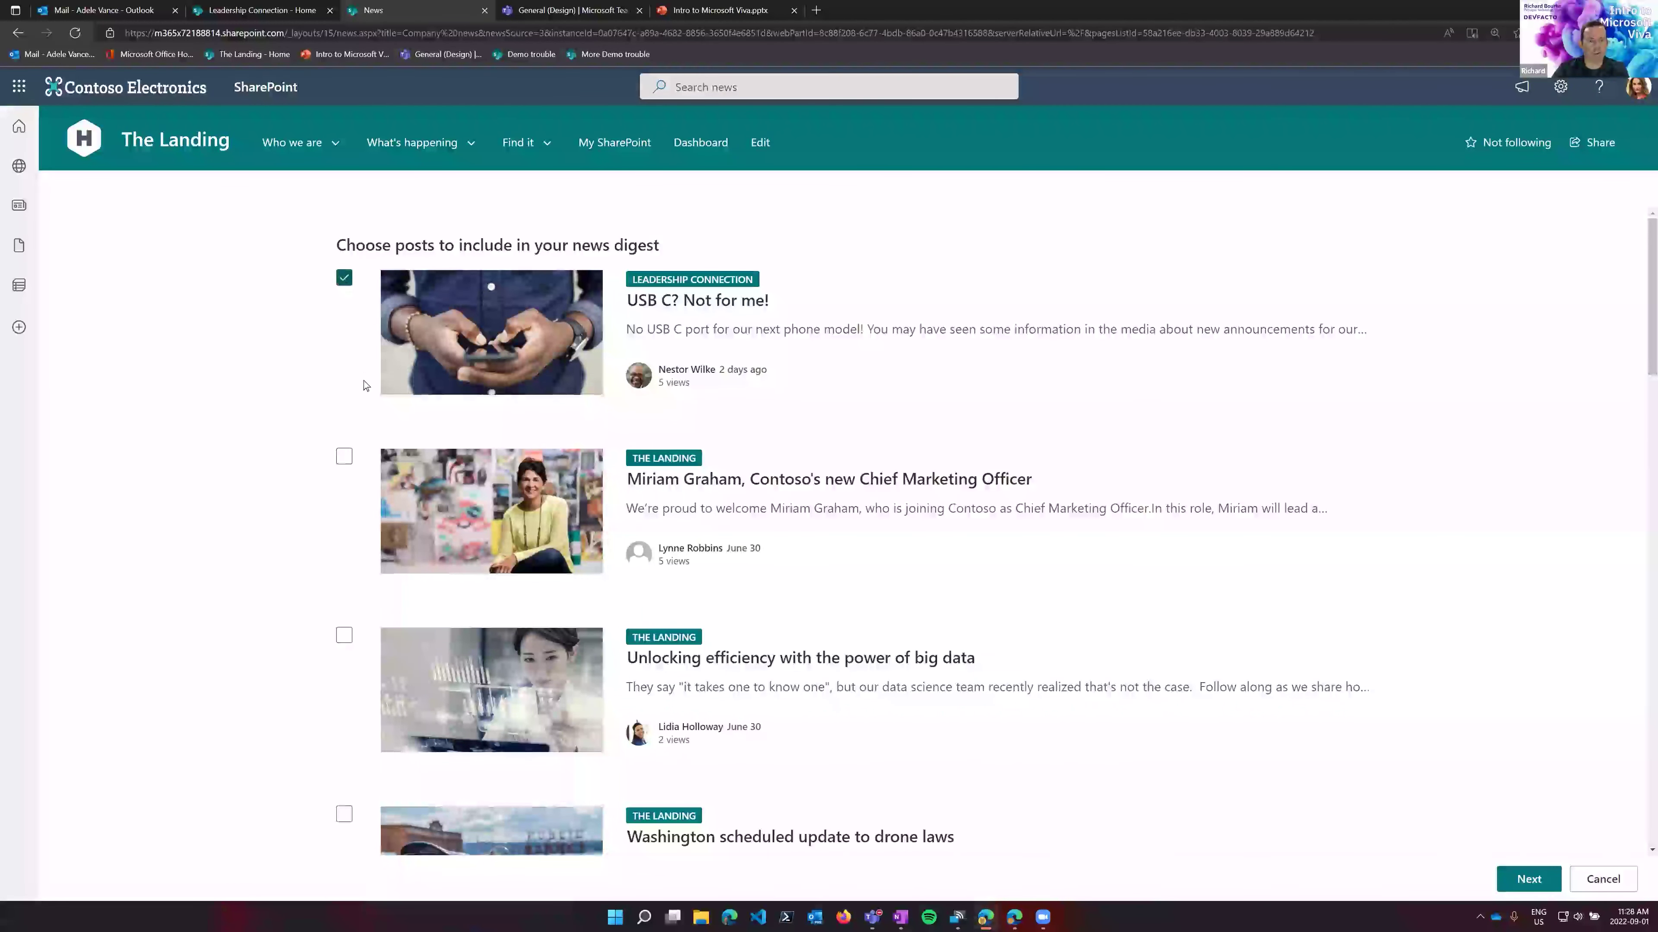
click(344, 458)
scroll(326, 522, down, 1)
click(340, 546)
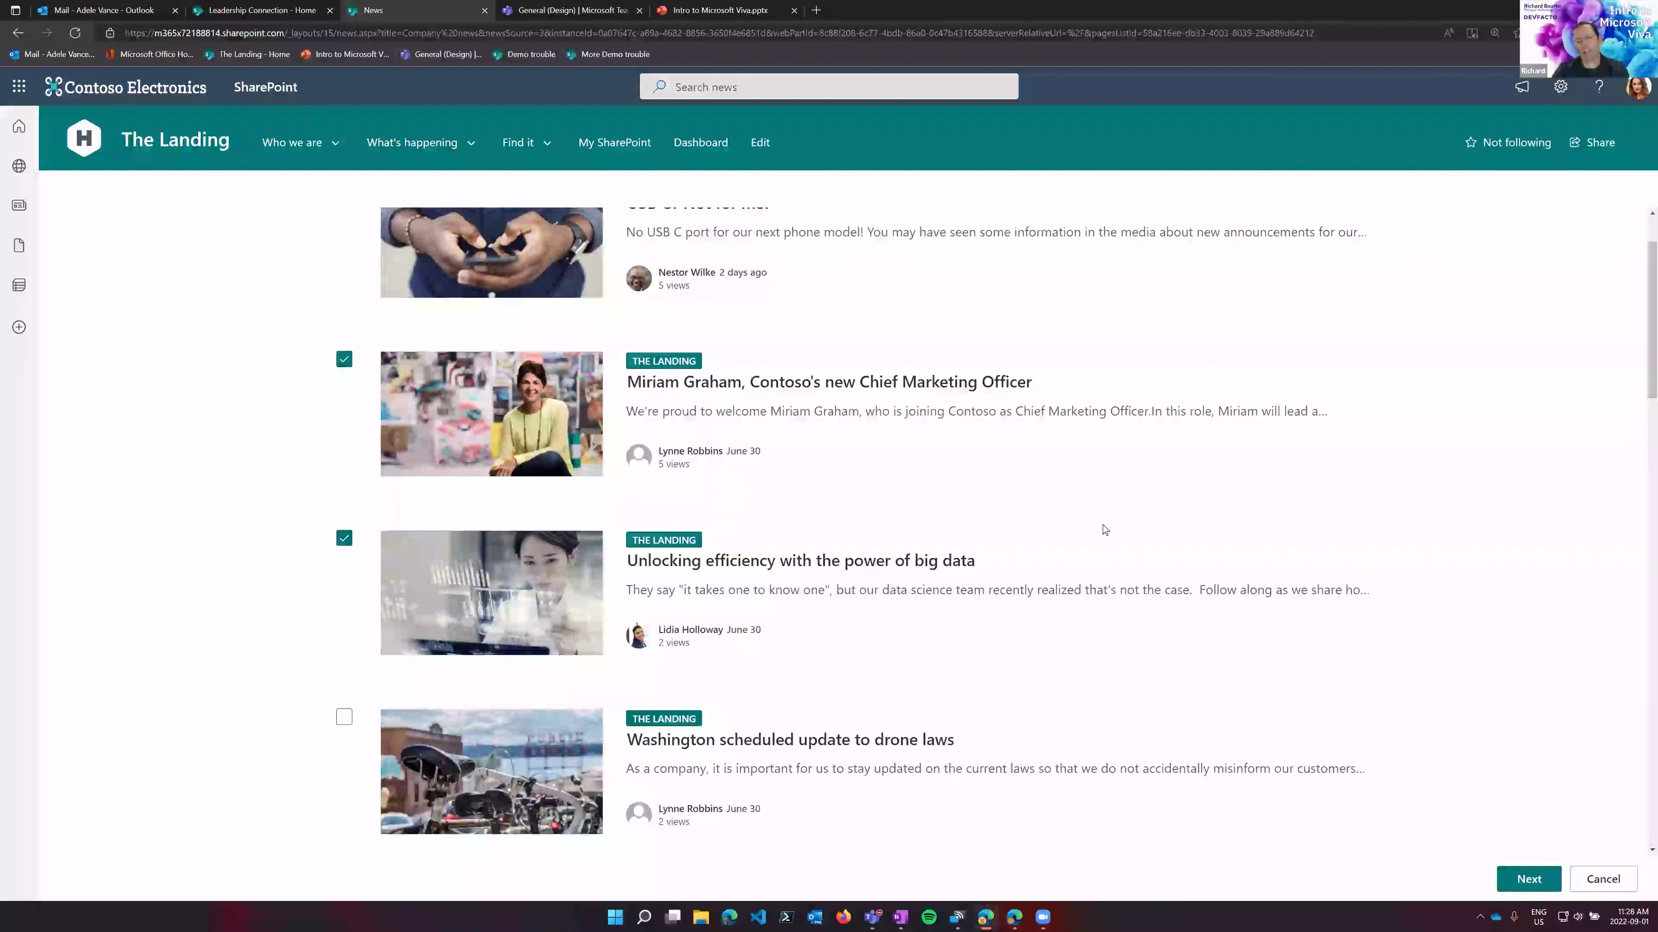
scroll(1104, 530, up, 1)
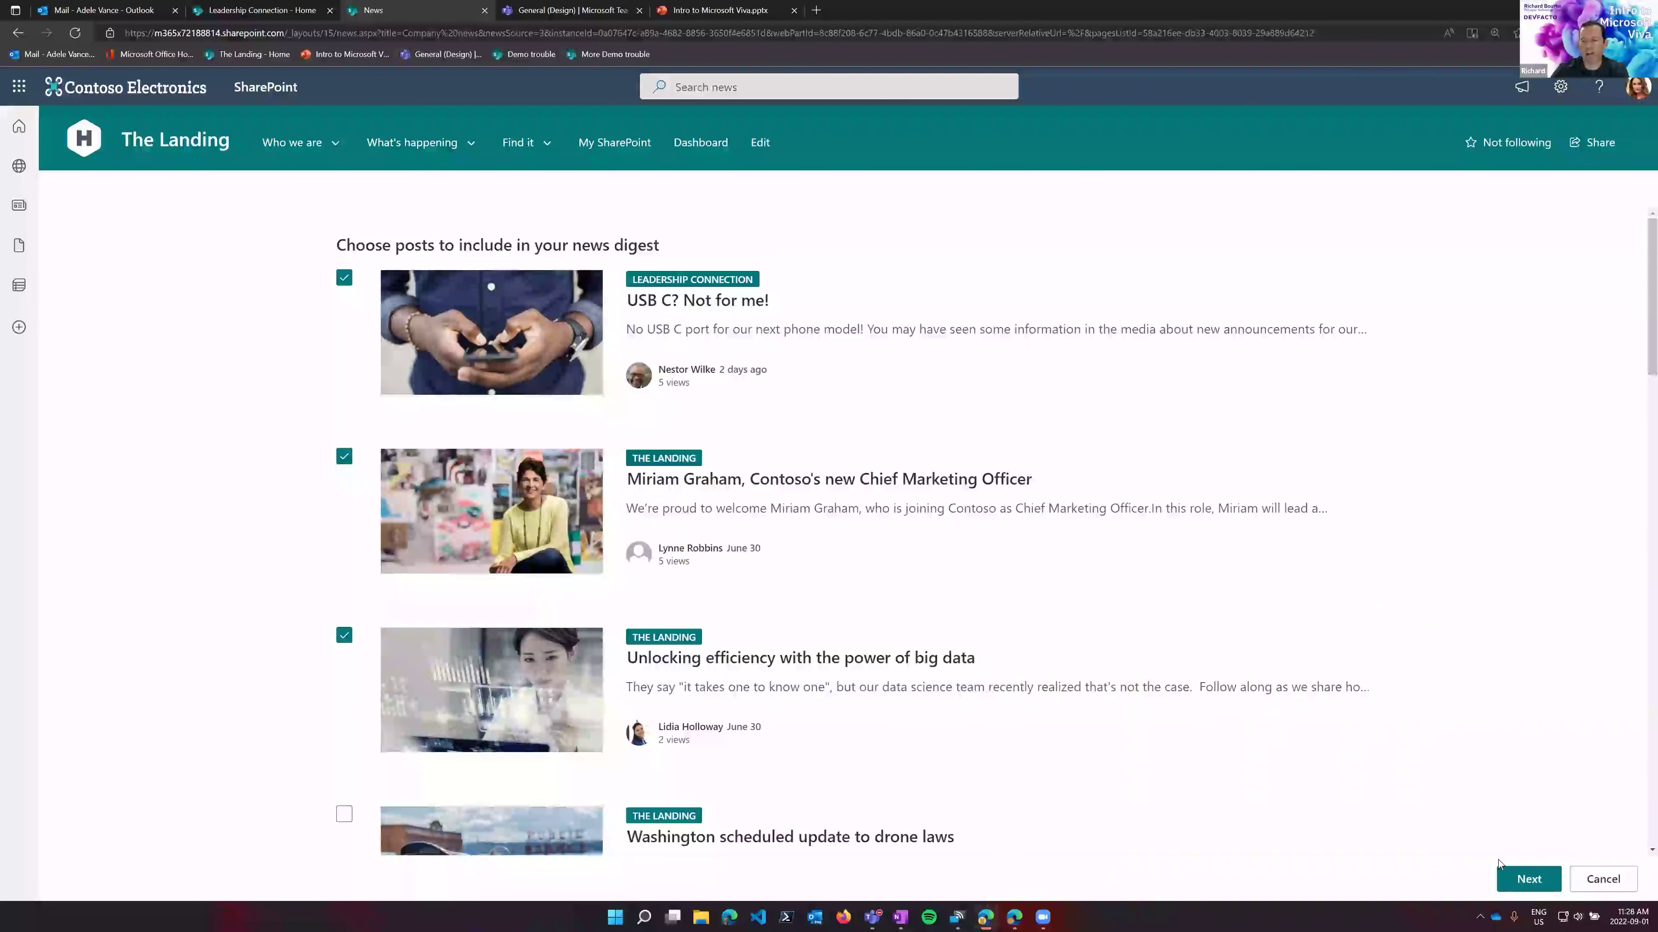
click(1535, 889)
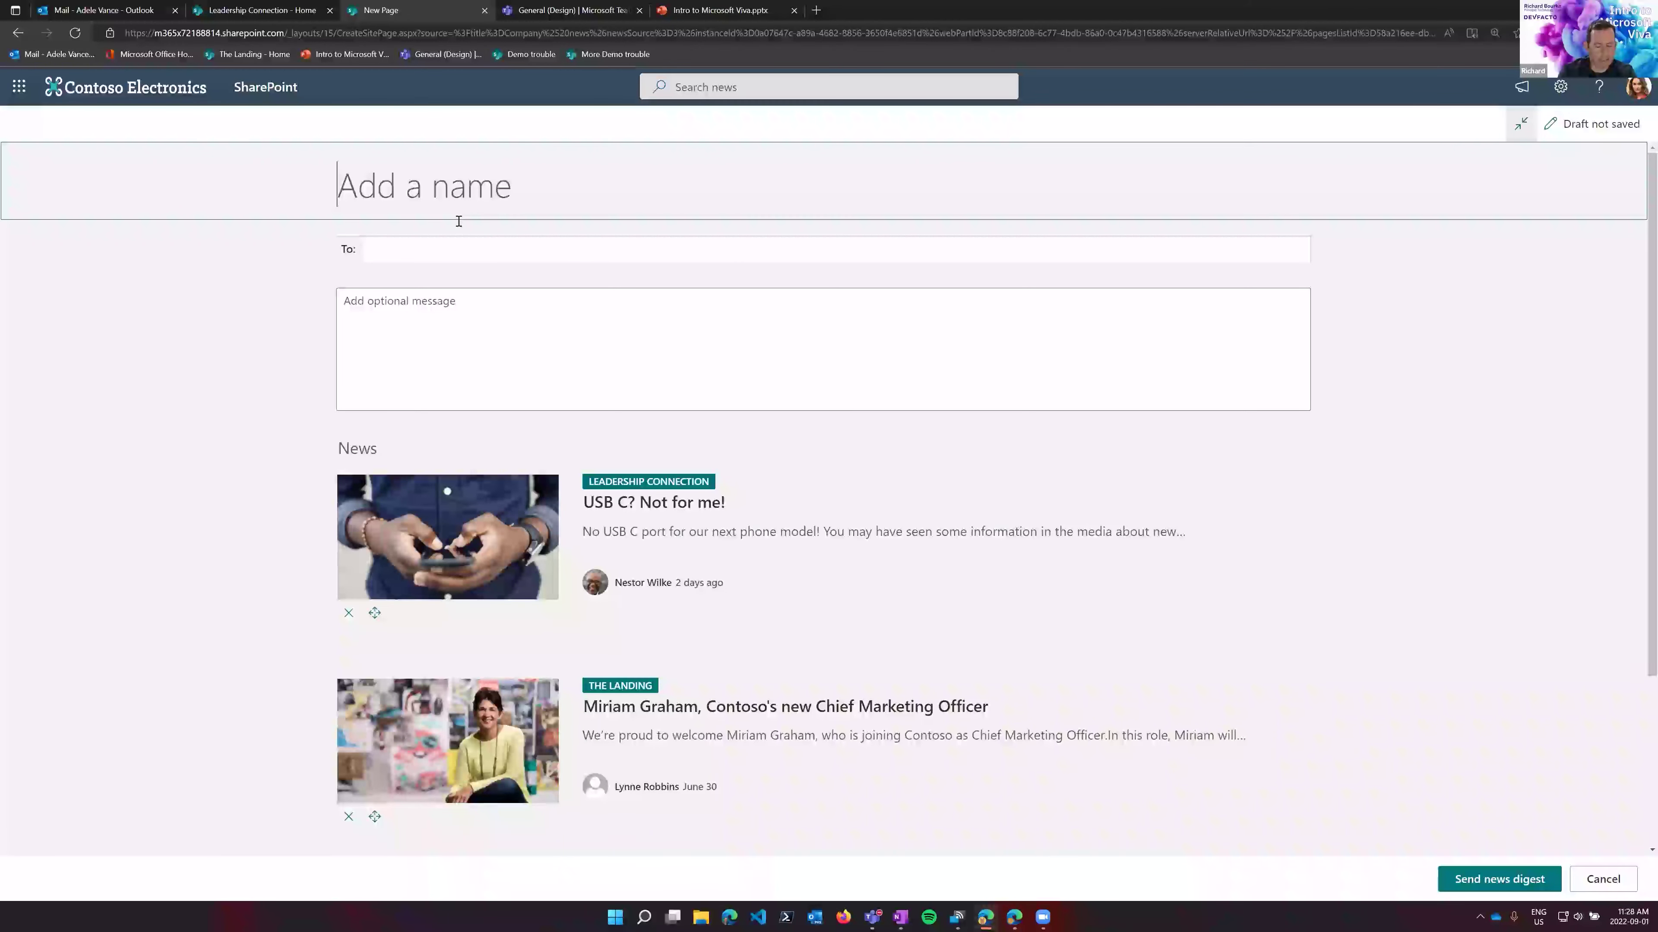
- Name the news digest August 2022 Newsletter, address it to All Company Members, and review the included posts
text(August )
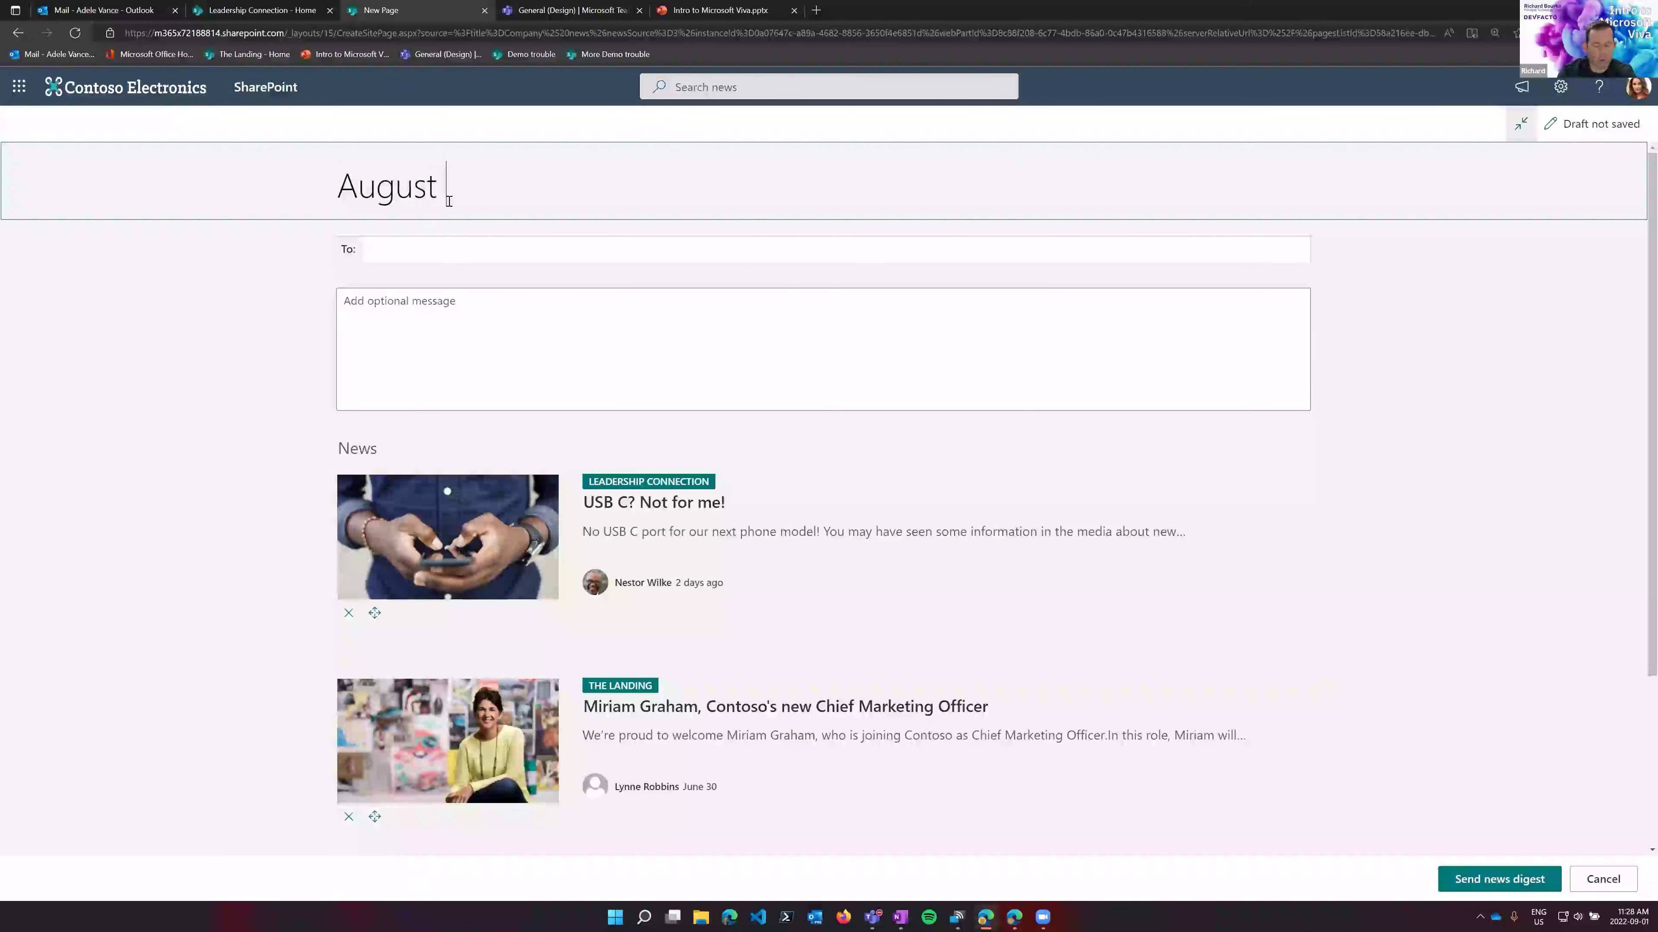
text(2022 New)
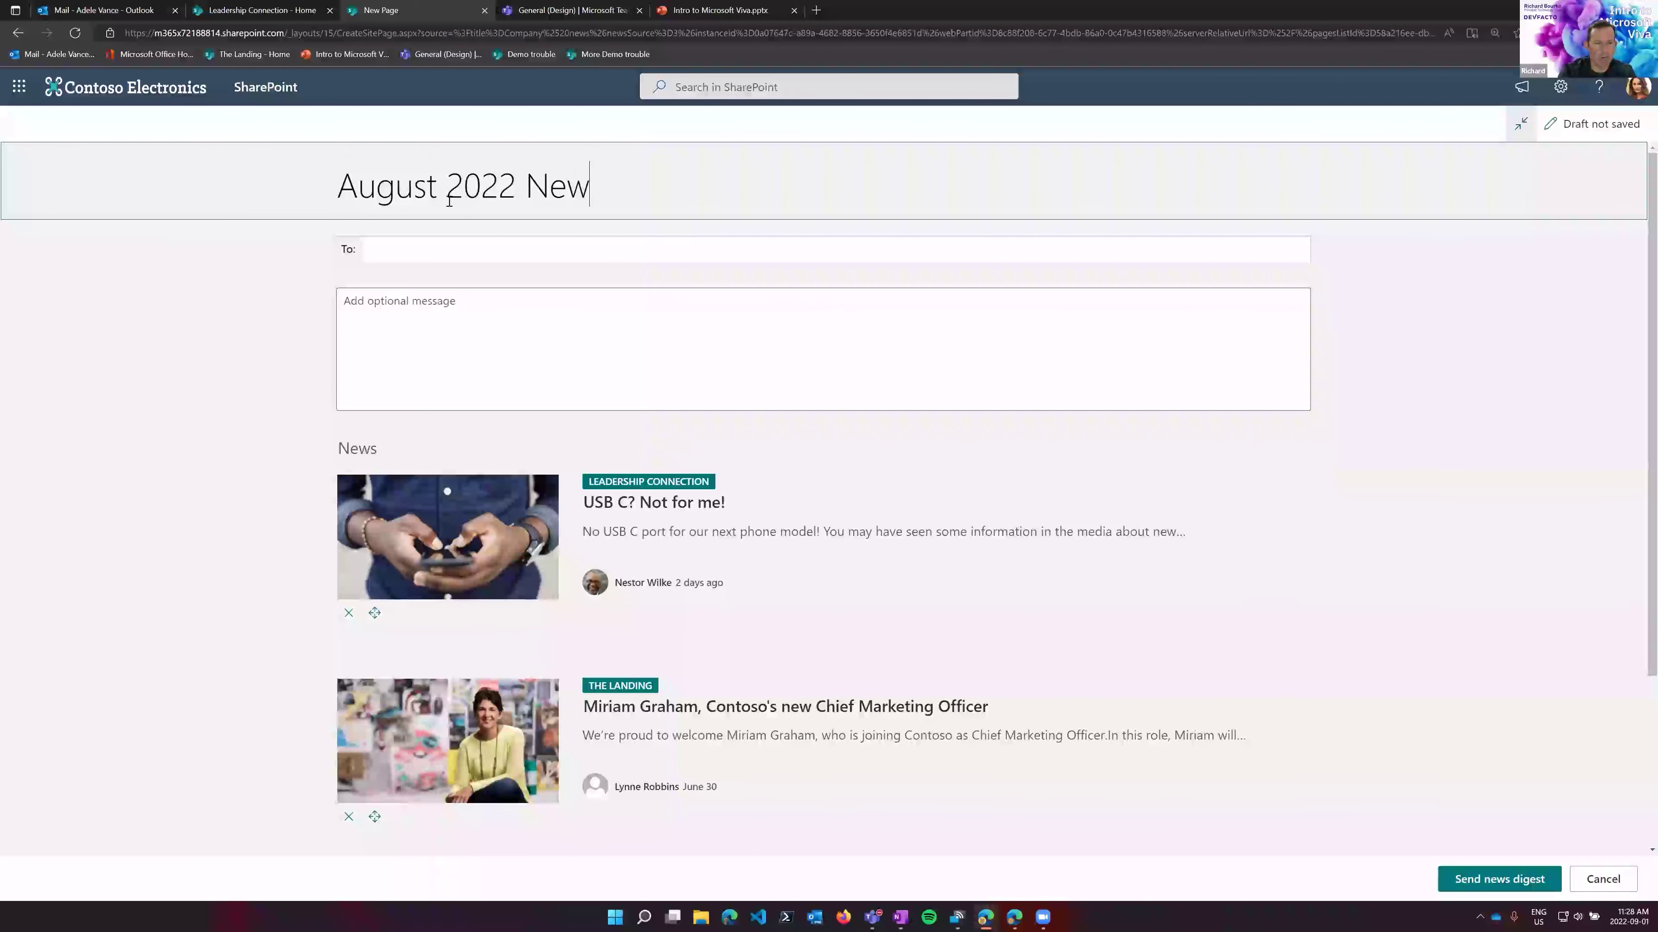
text(sletter)
click(476, 242)
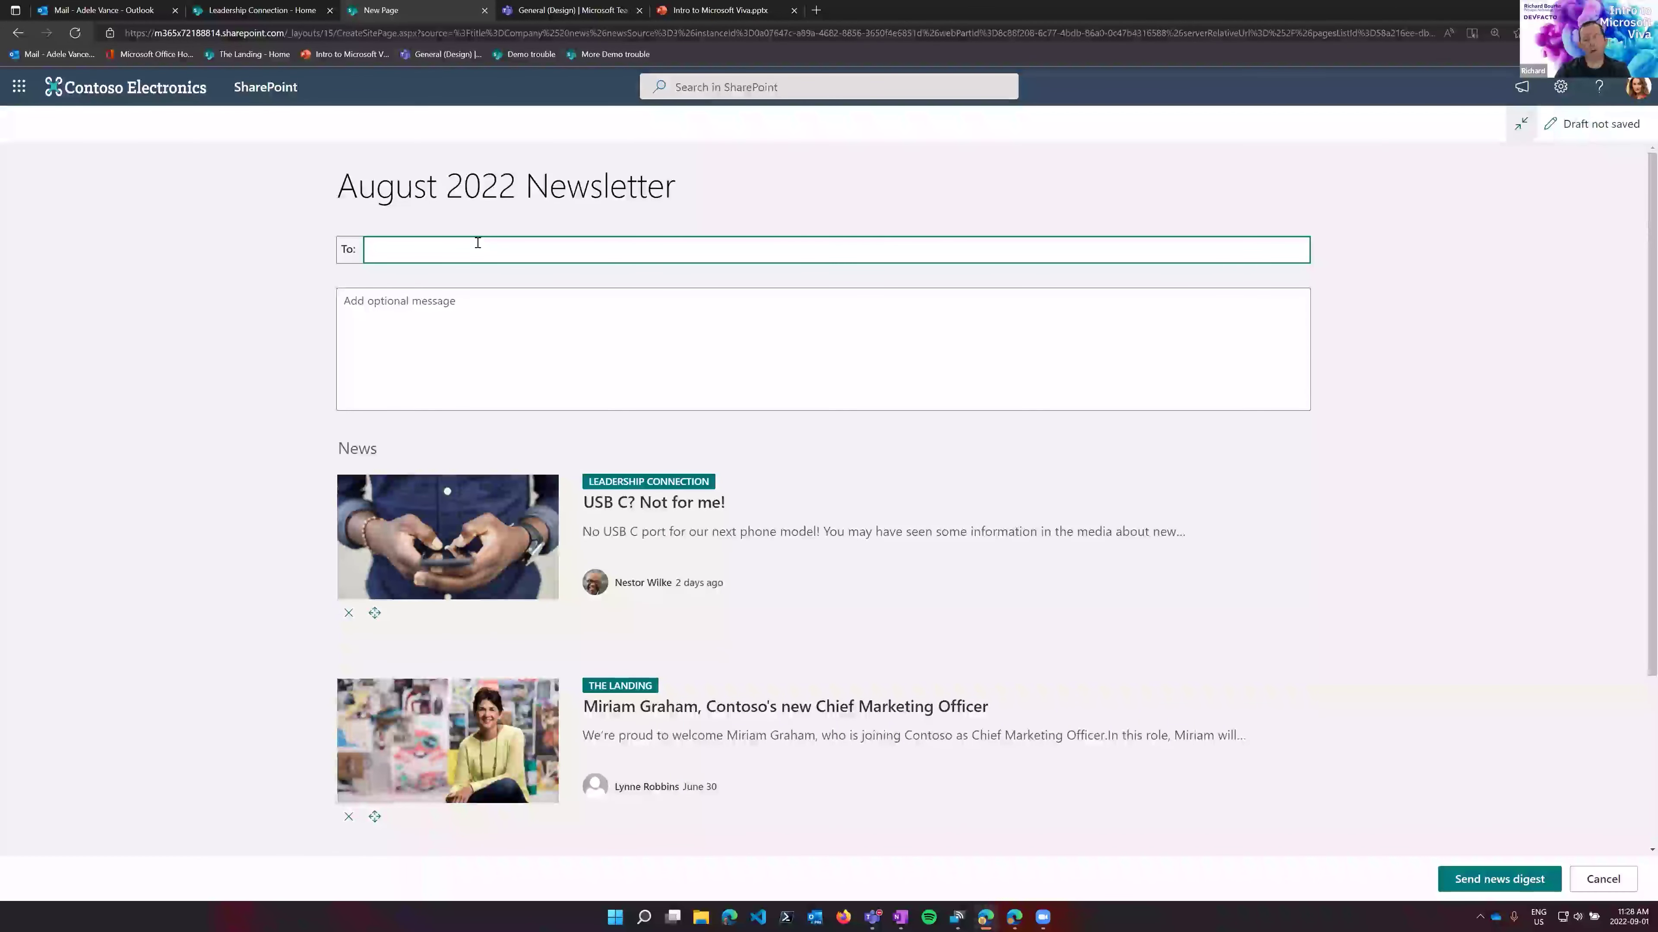
text(all)
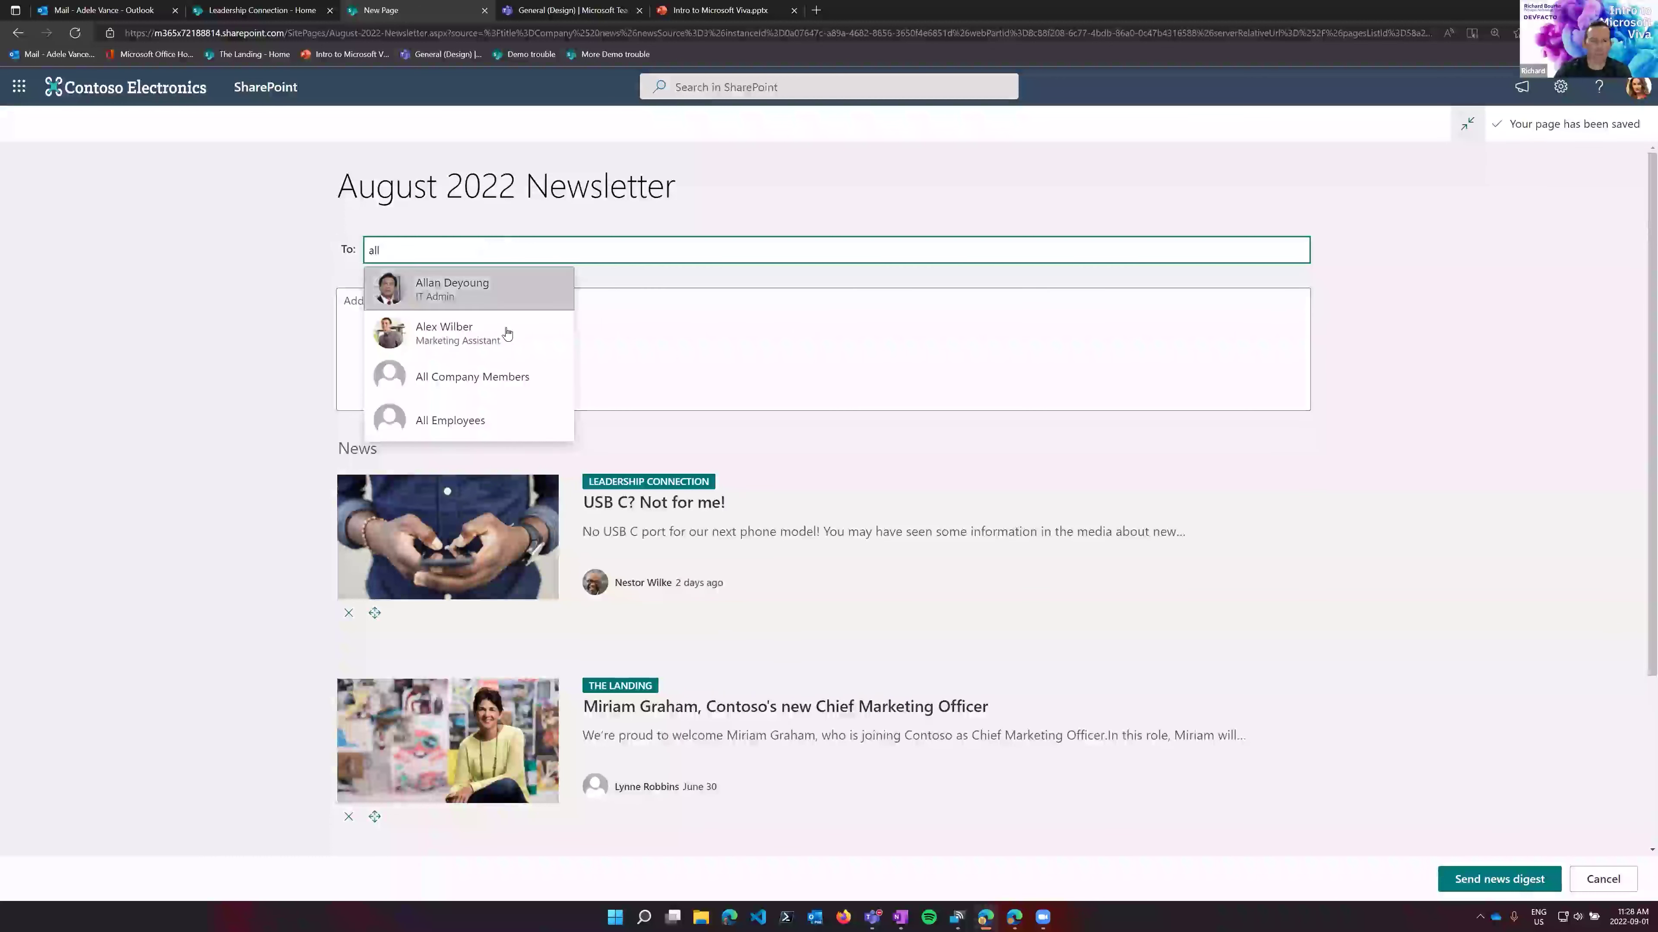
click(492, 371)
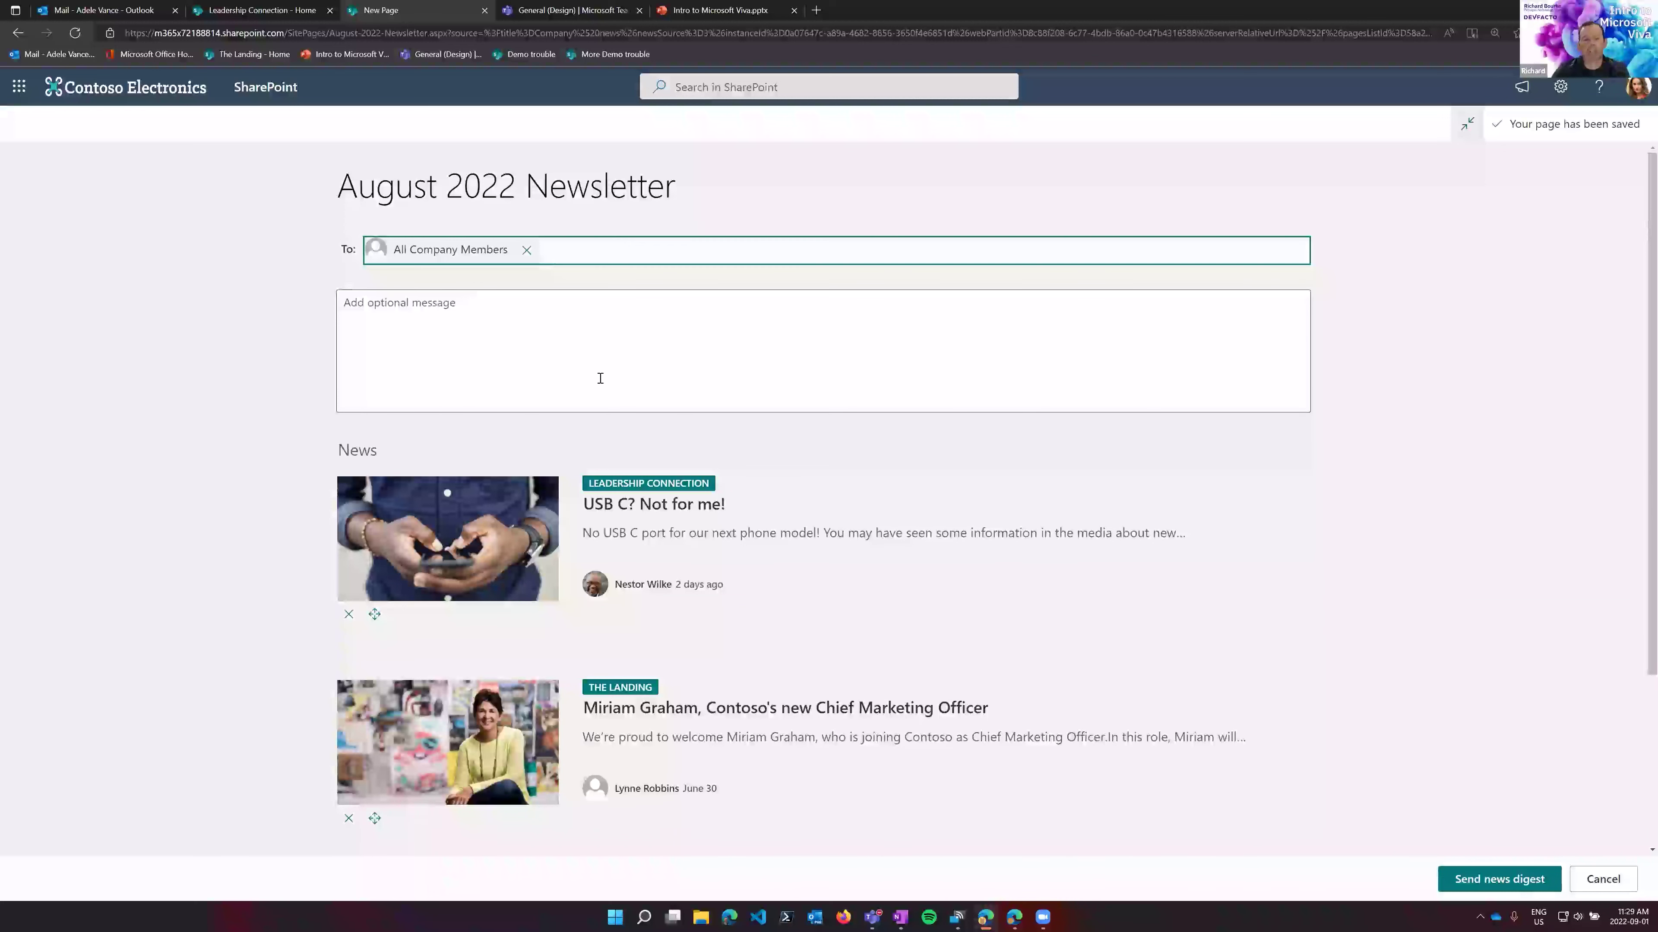
scroll(600, 378, down, 4)
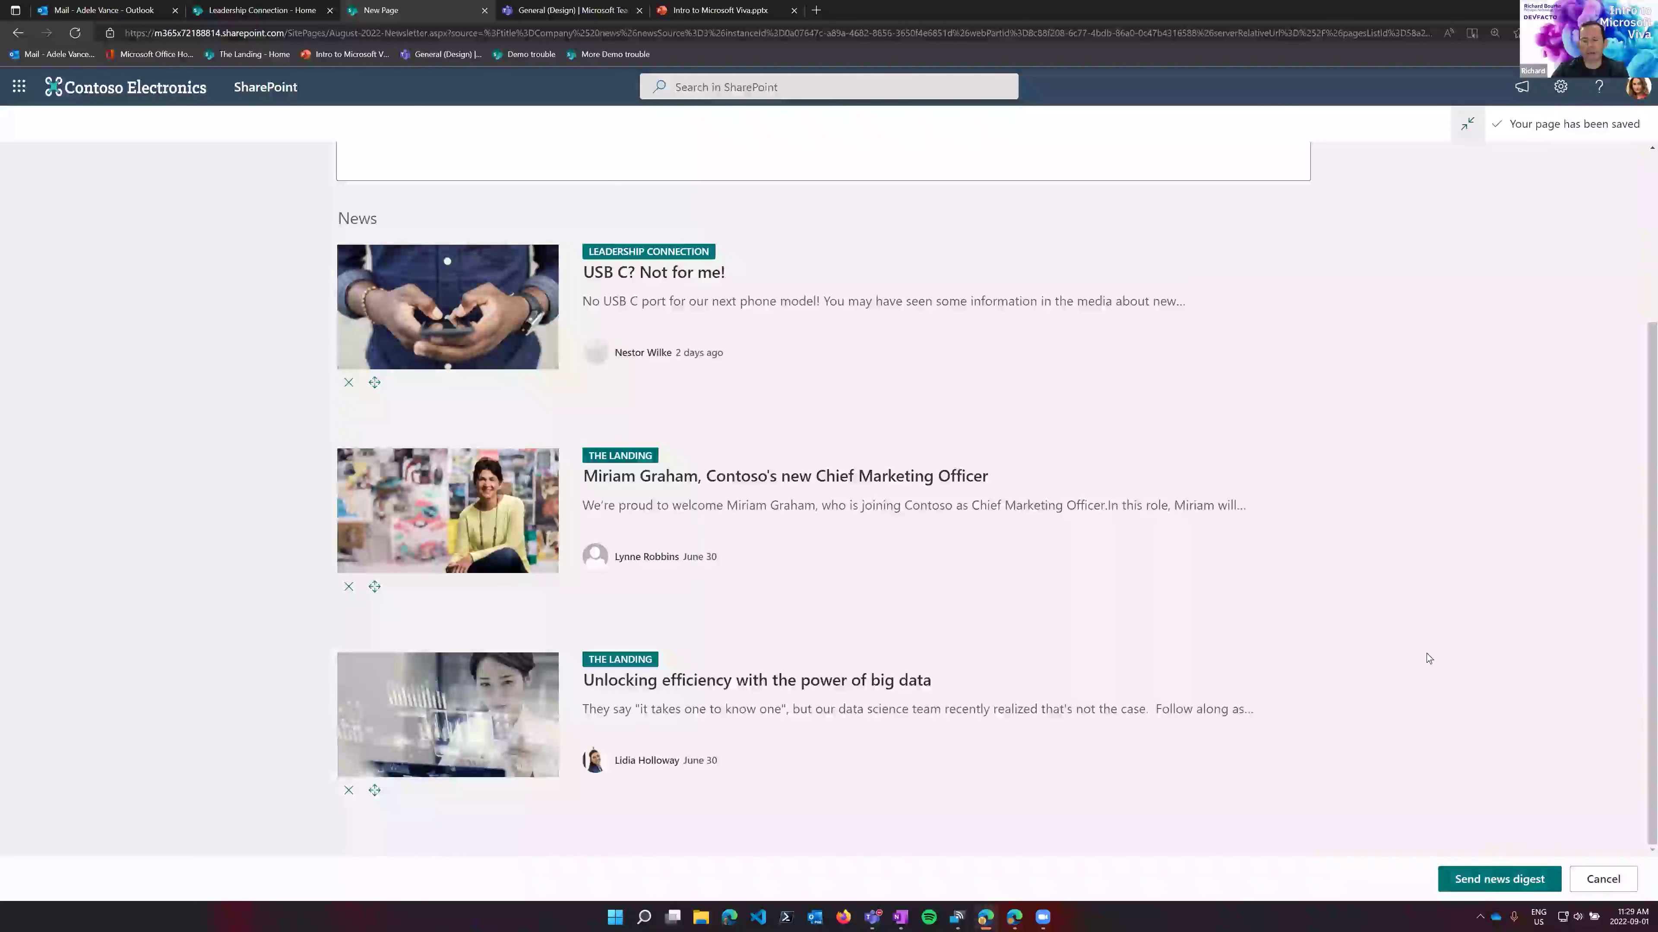
- Recheck the news digest, switch to Microsoft Teams, and open The Landing home page in Viva Connections to look it over
scroll(292, 405, up, 4)
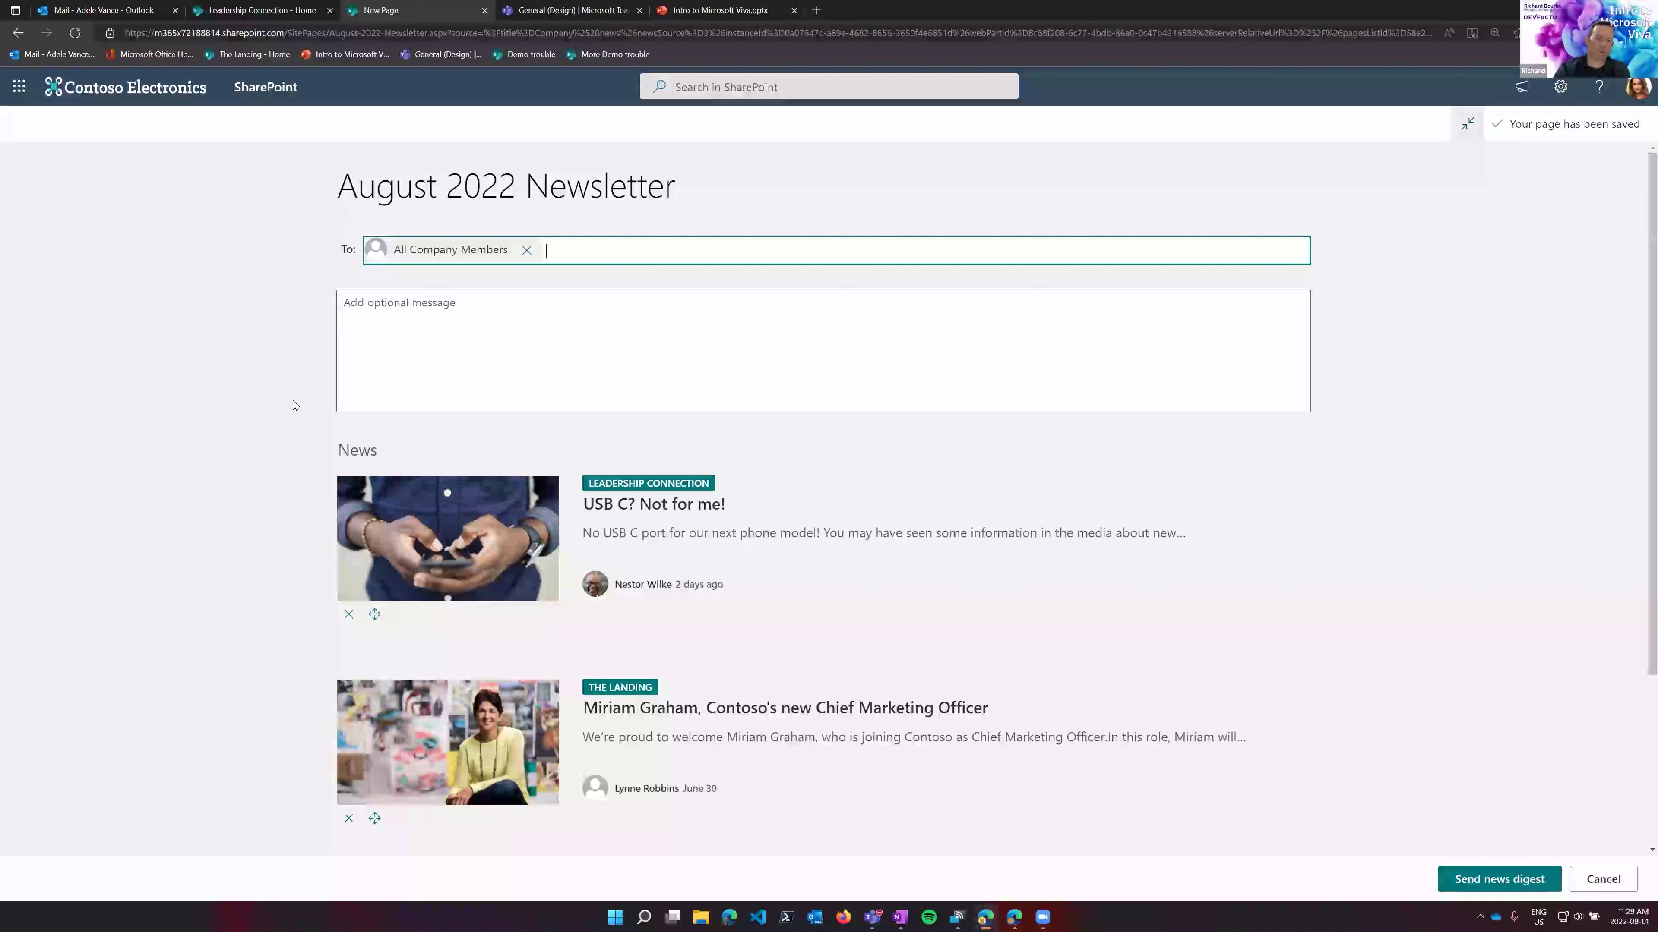
scroll(293, 405, down, 3)
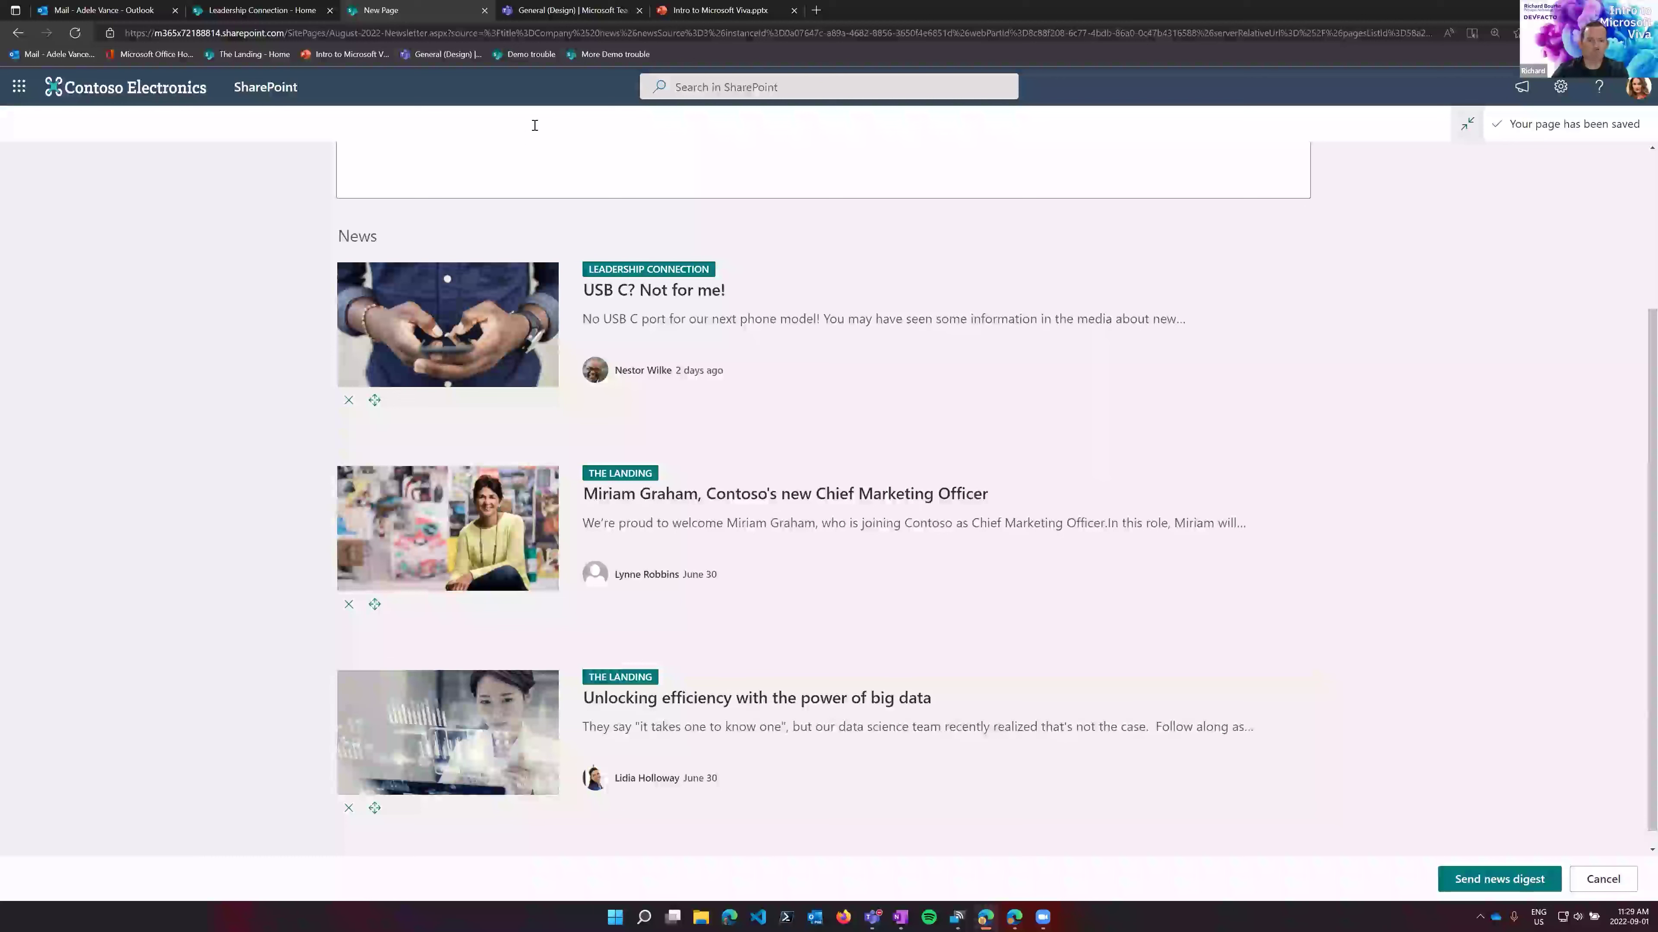
click(560, 11)
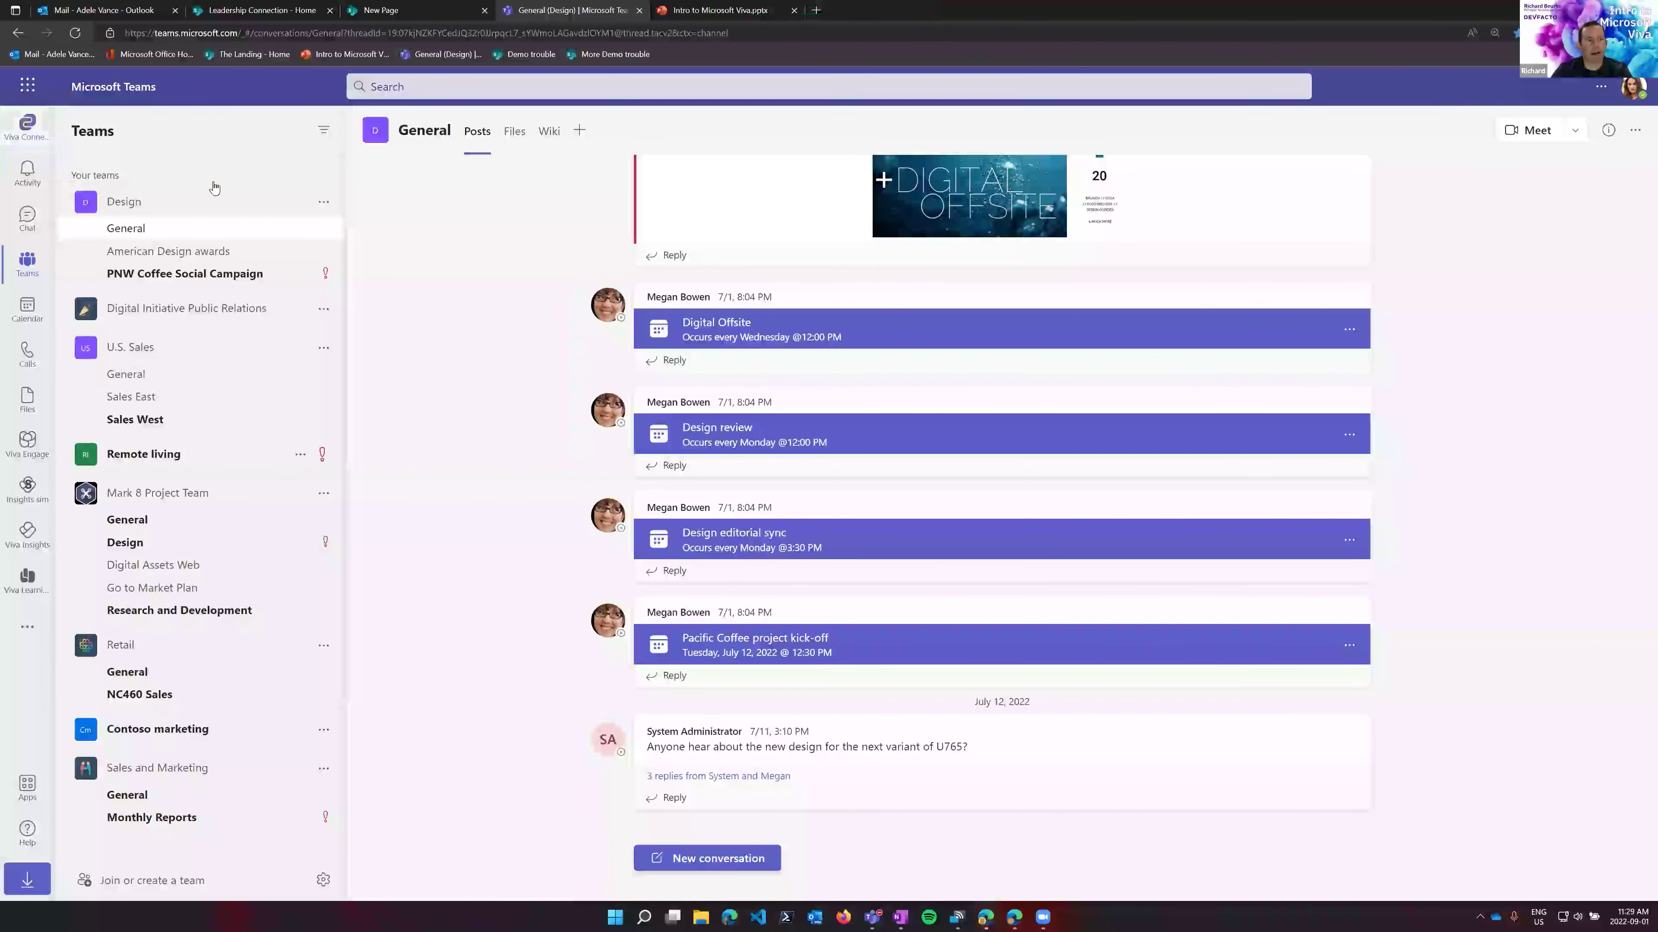
click(24, 132)
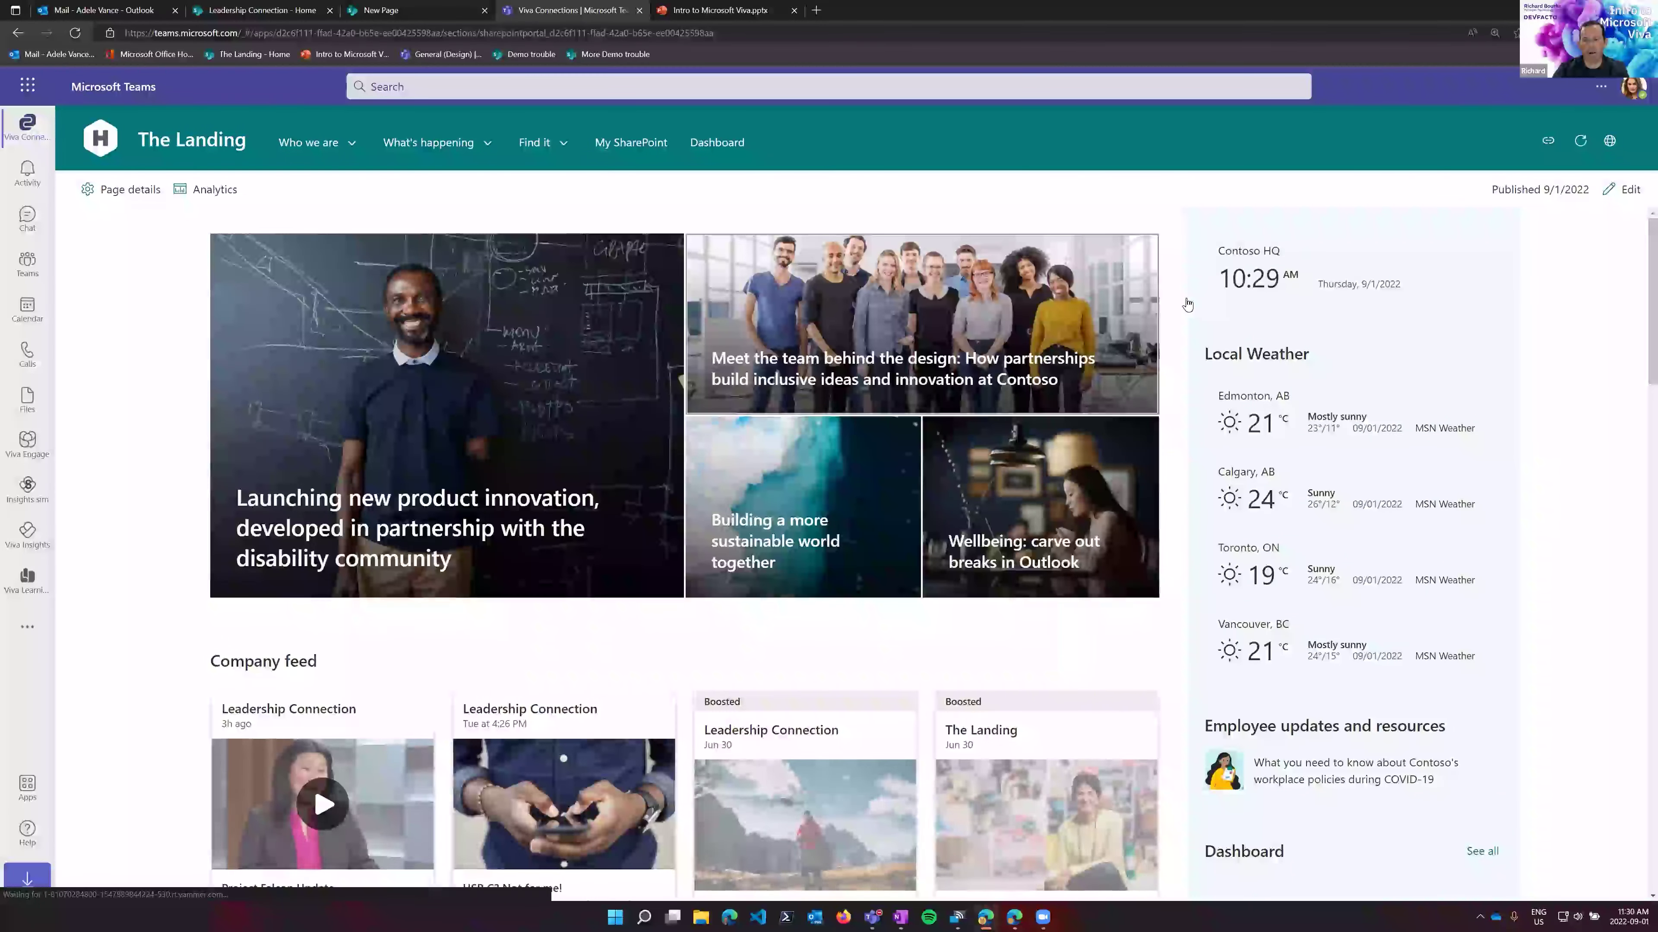
scroll(740, 466, down, 5)
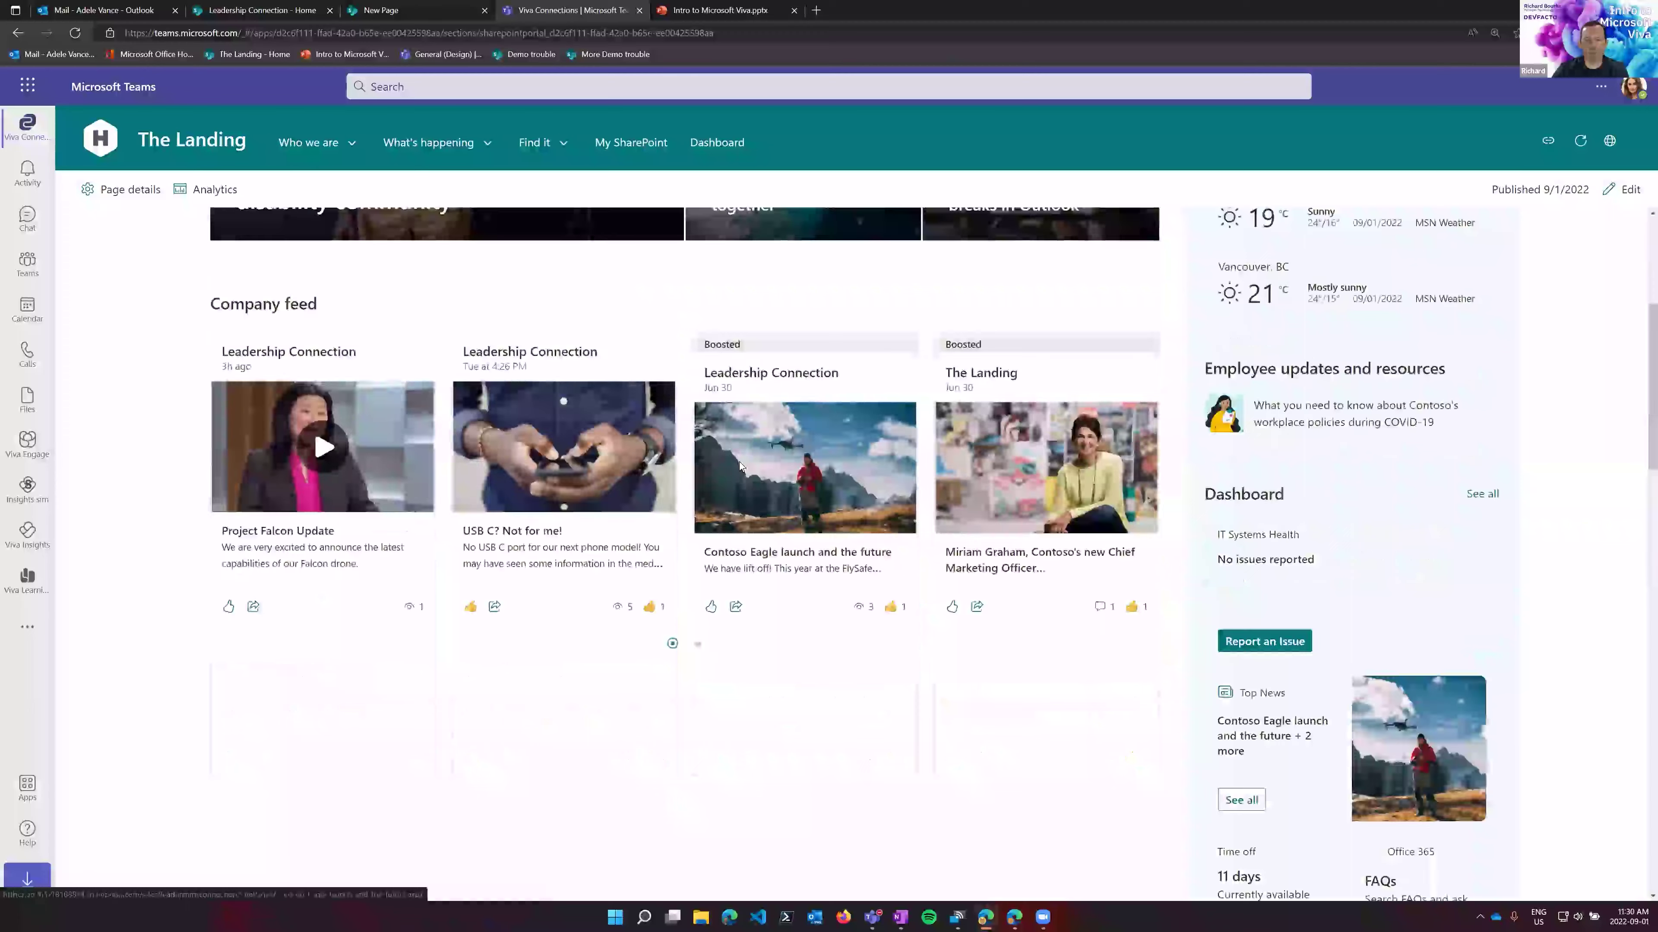
scroll(743, 434, up, 5)
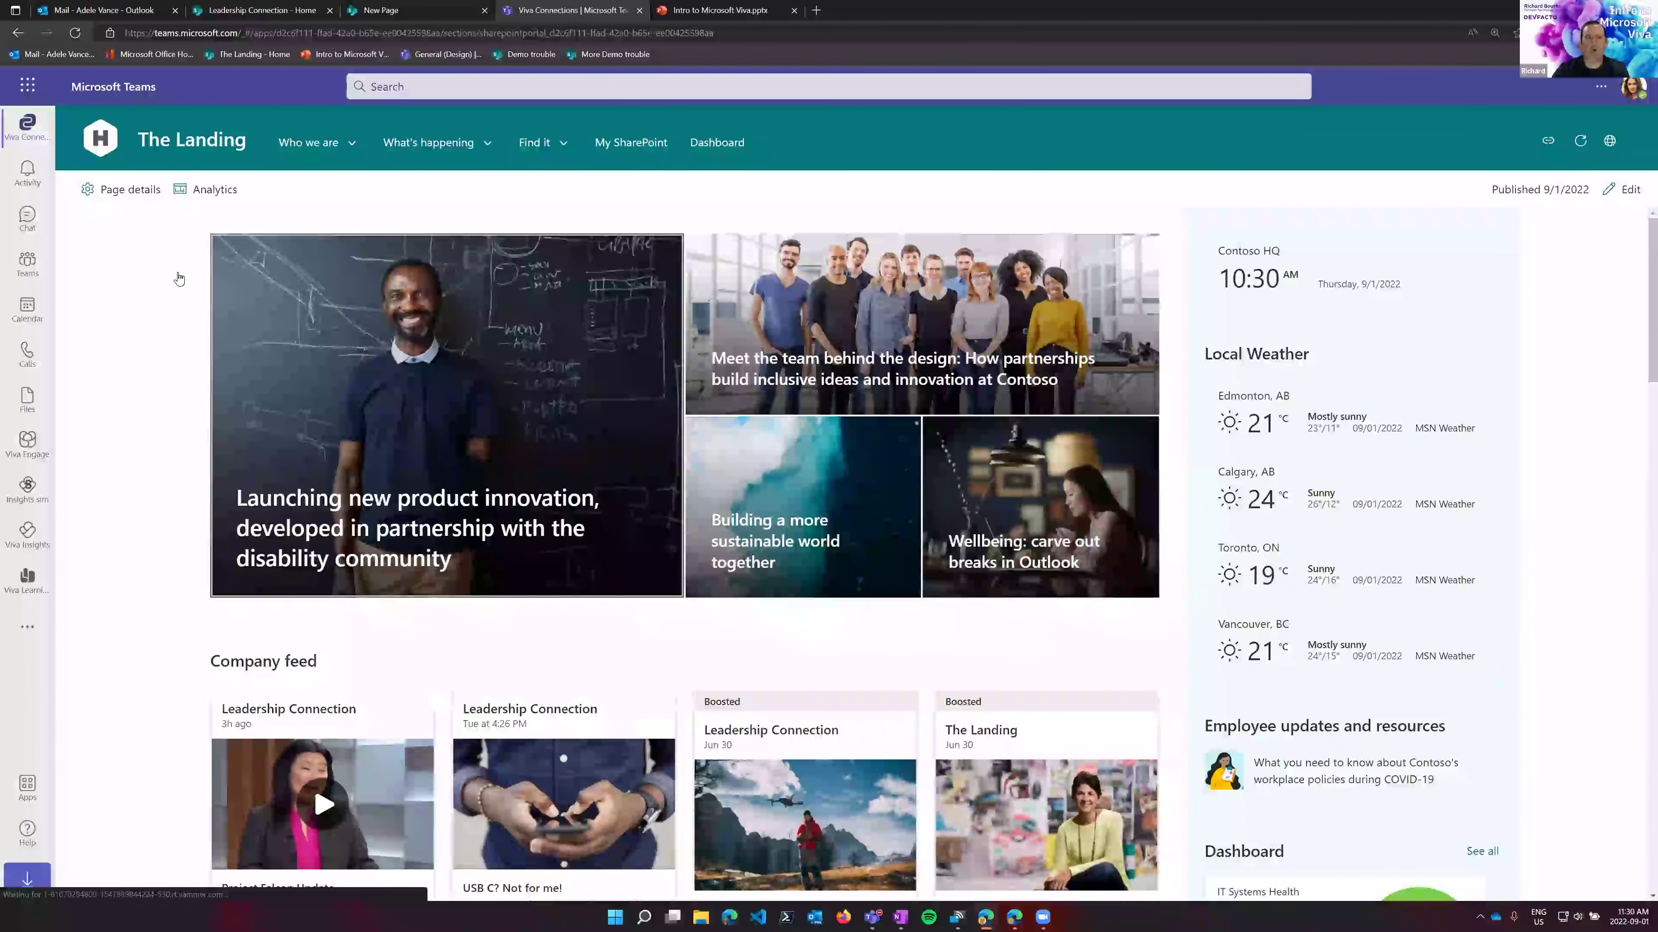
- Open the Viva Connections global navigation, expand Quick Access, Organizational Info and Benefits, and look through My Sites and My News
click(33, 128)
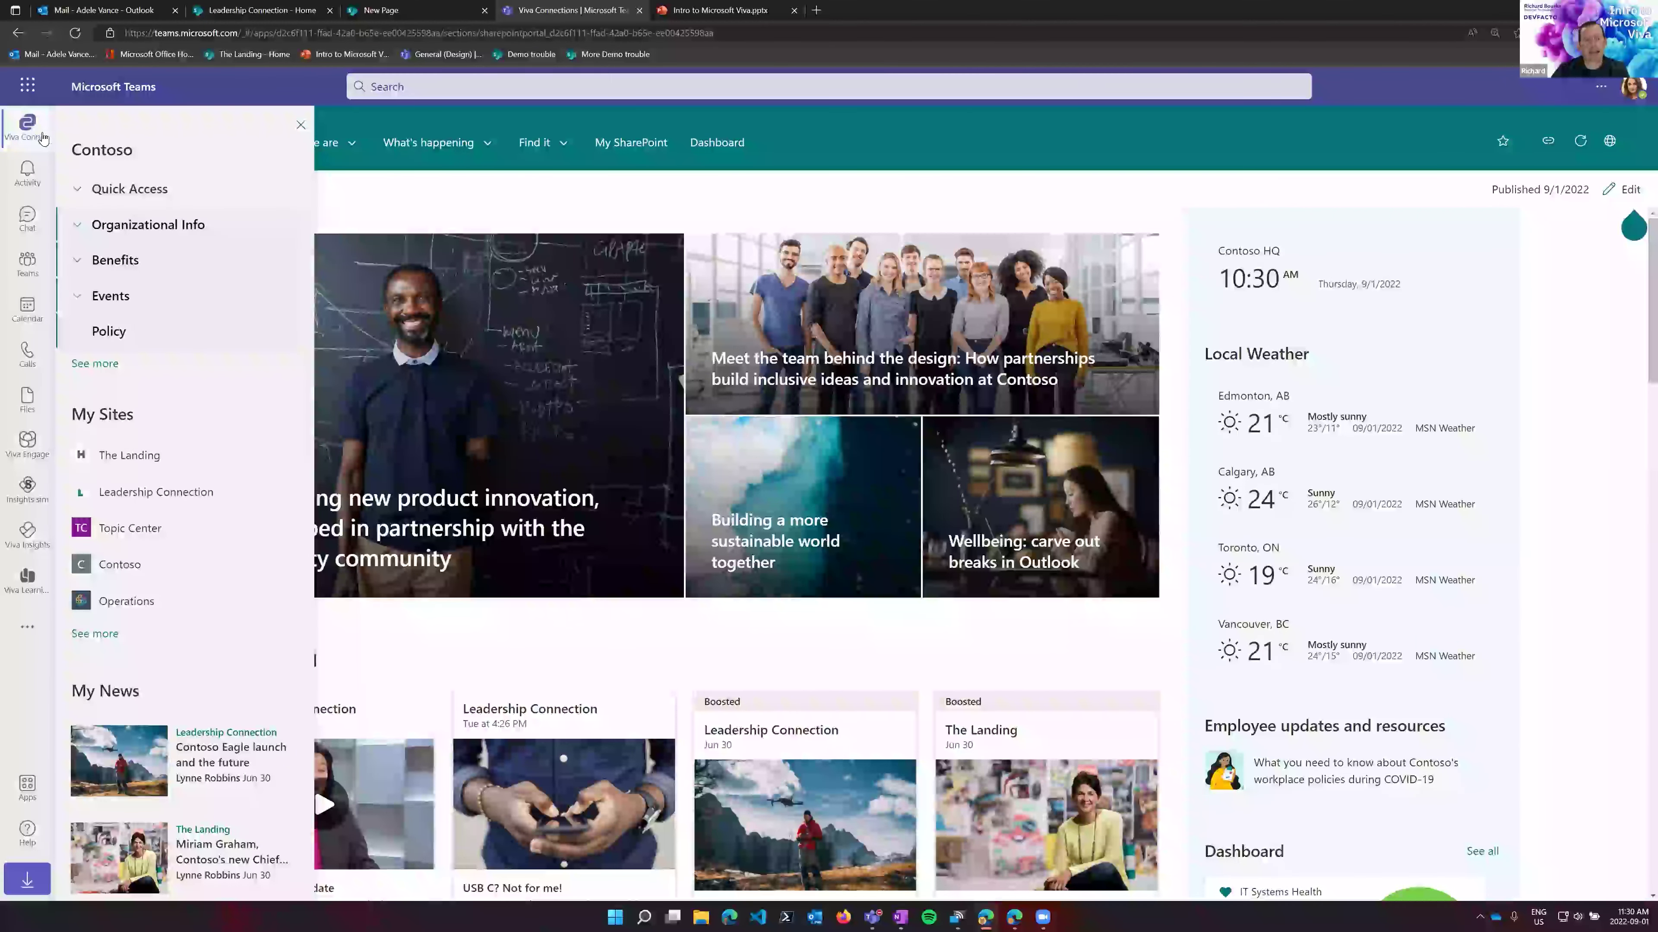
click(74, 191)
click(82, 439)
scroll(81, 392, down, 4)
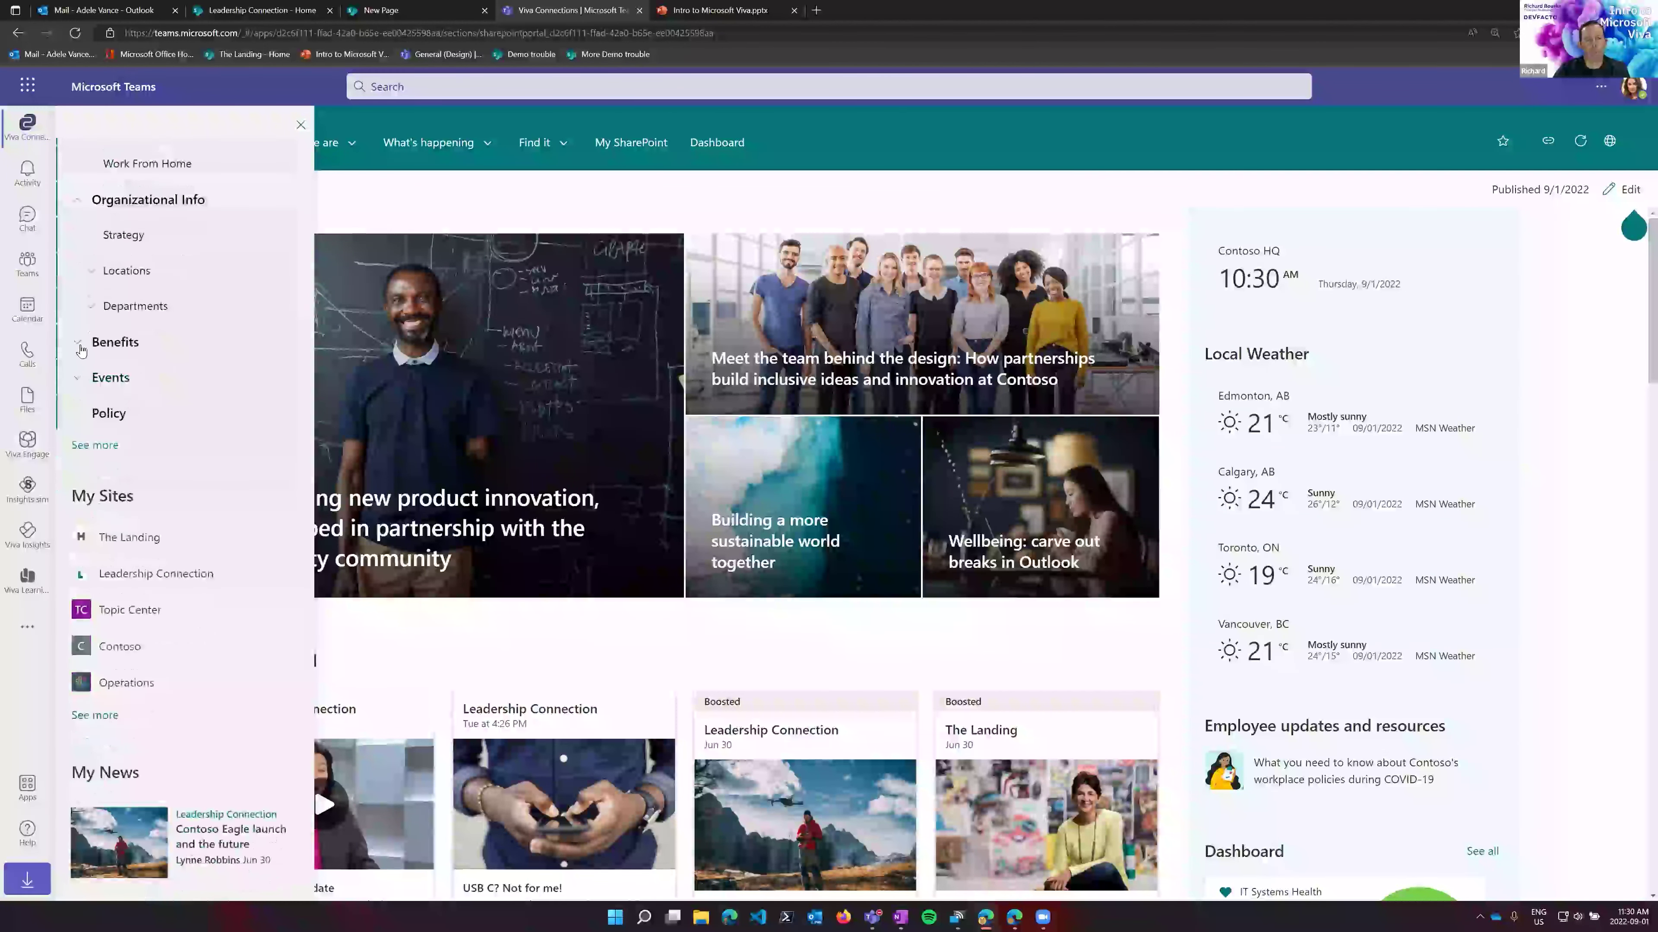
click(78, 343)
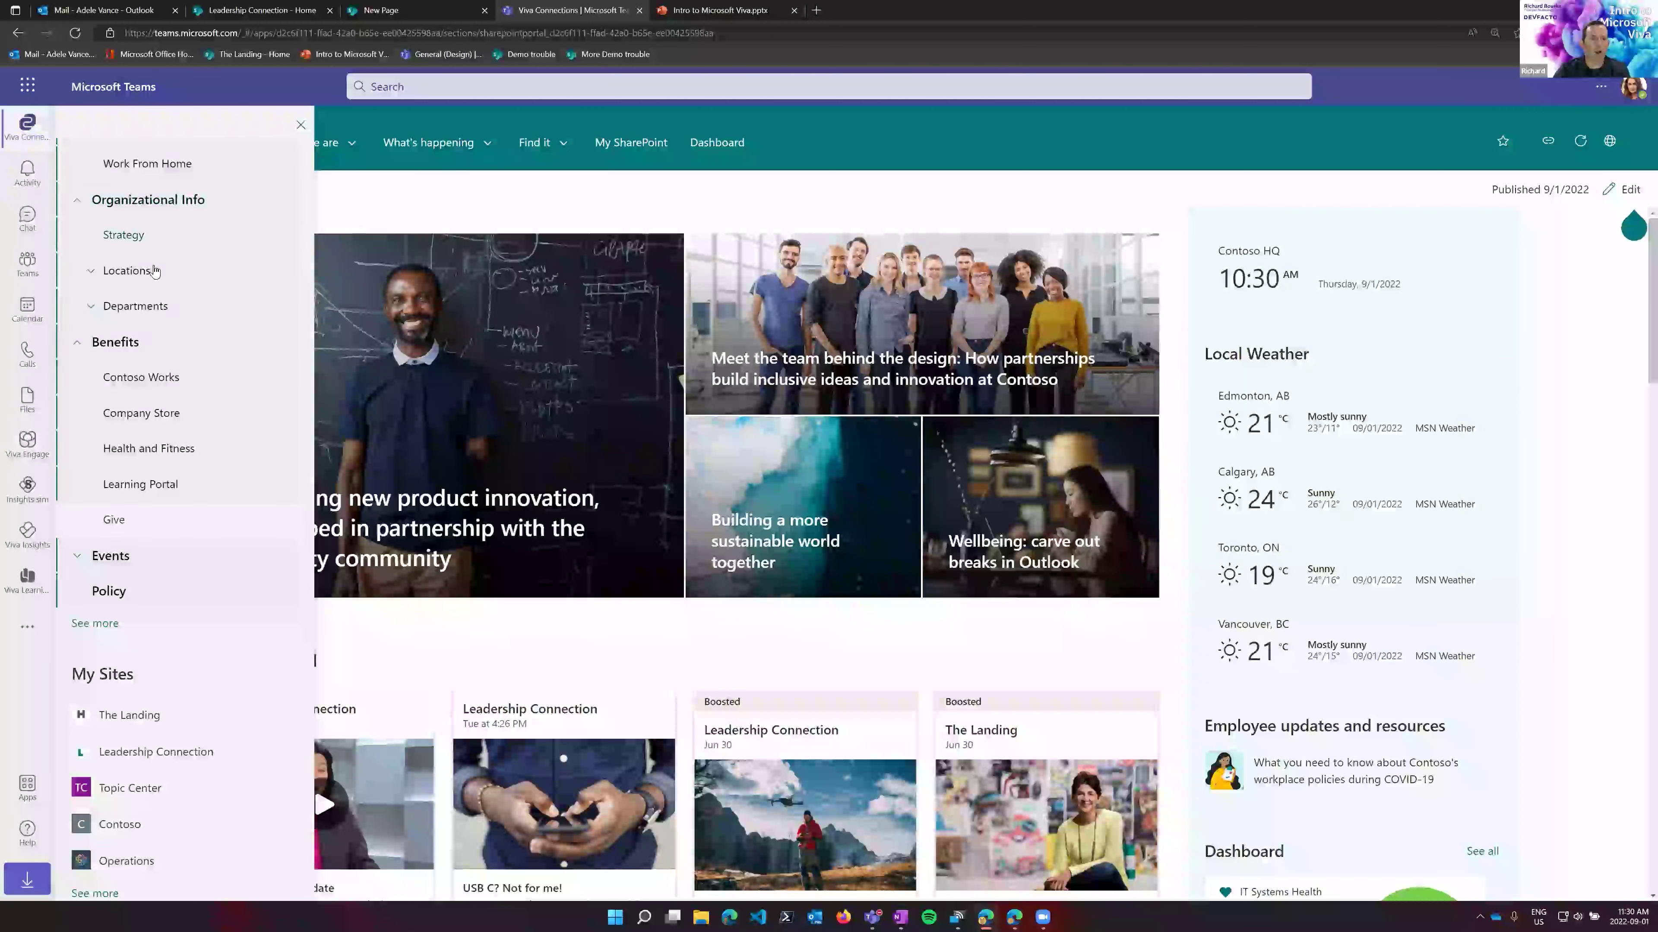
scroll(153, 392, down, 4)
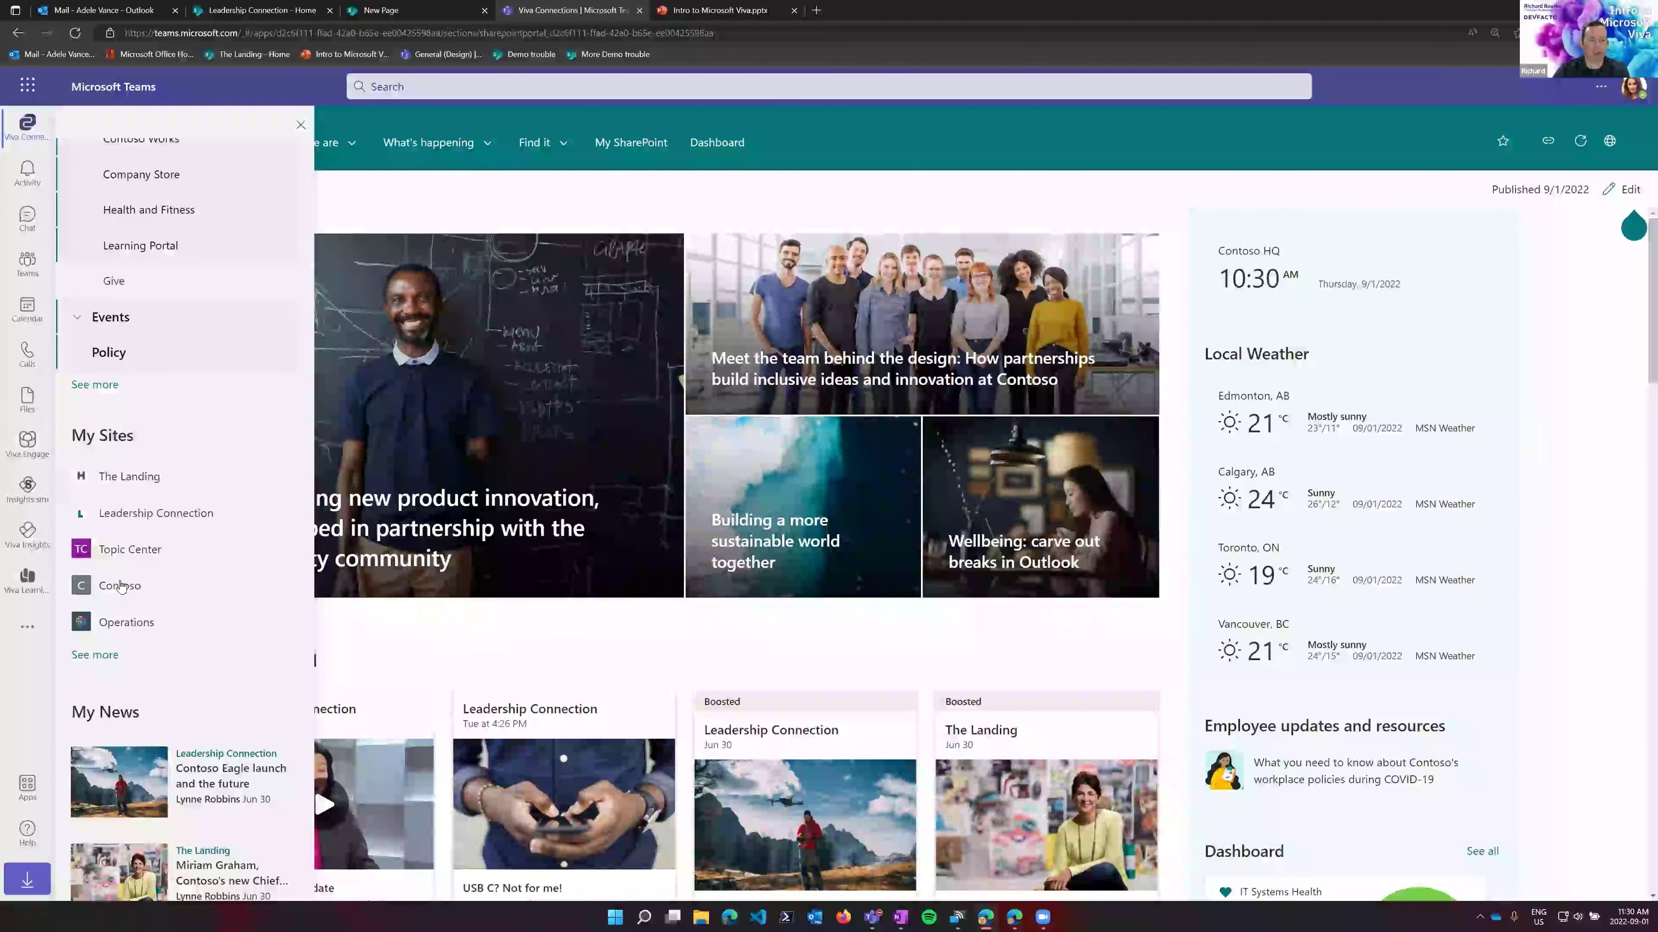
scroll(179, 521, down, 5)
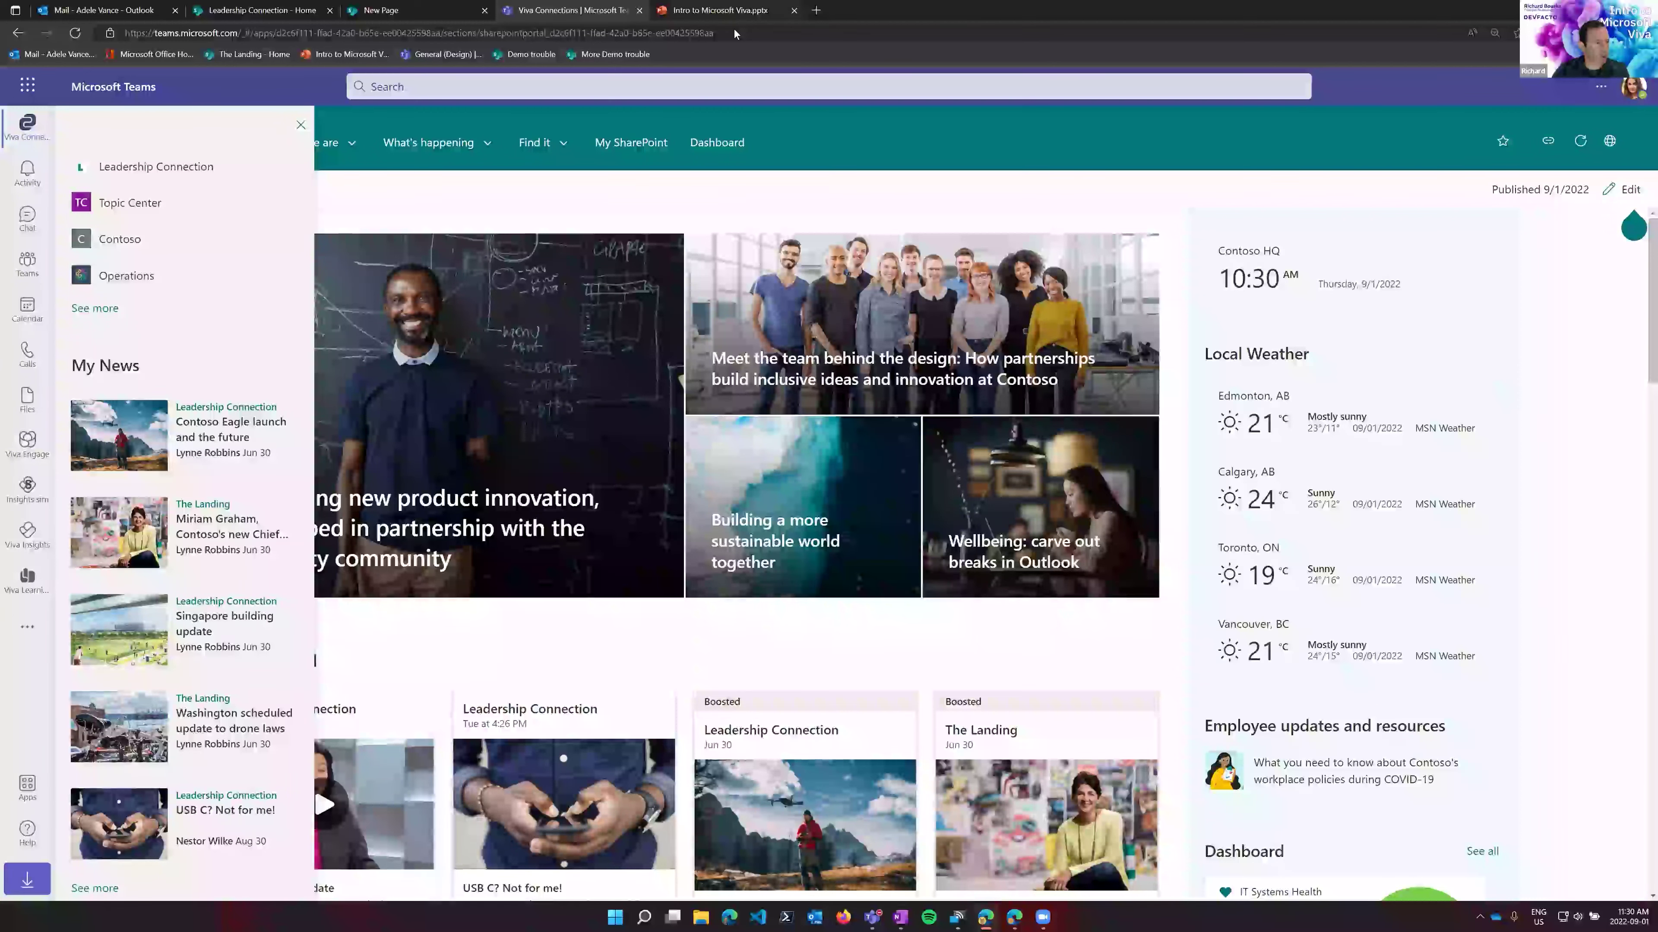
- Switch to the Intro to Microsoft Viva presentation, start the slide show from Viva Connections Demo, and advance to the Dashboard recap slide
click(725, 10)
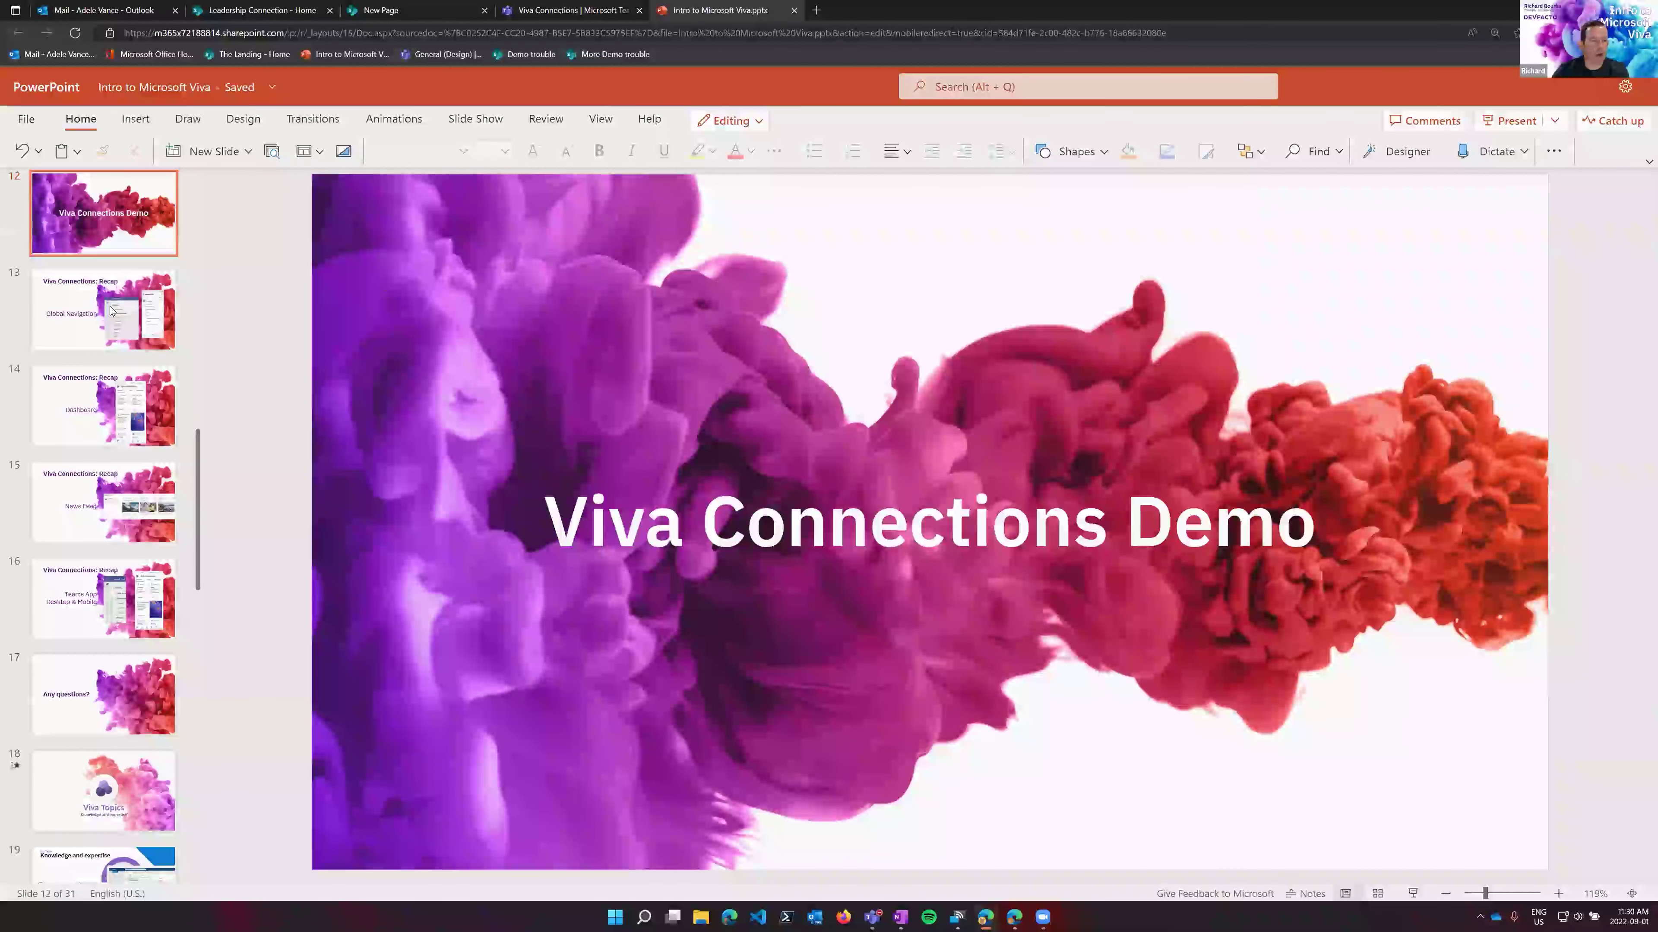
click(1413, 895)
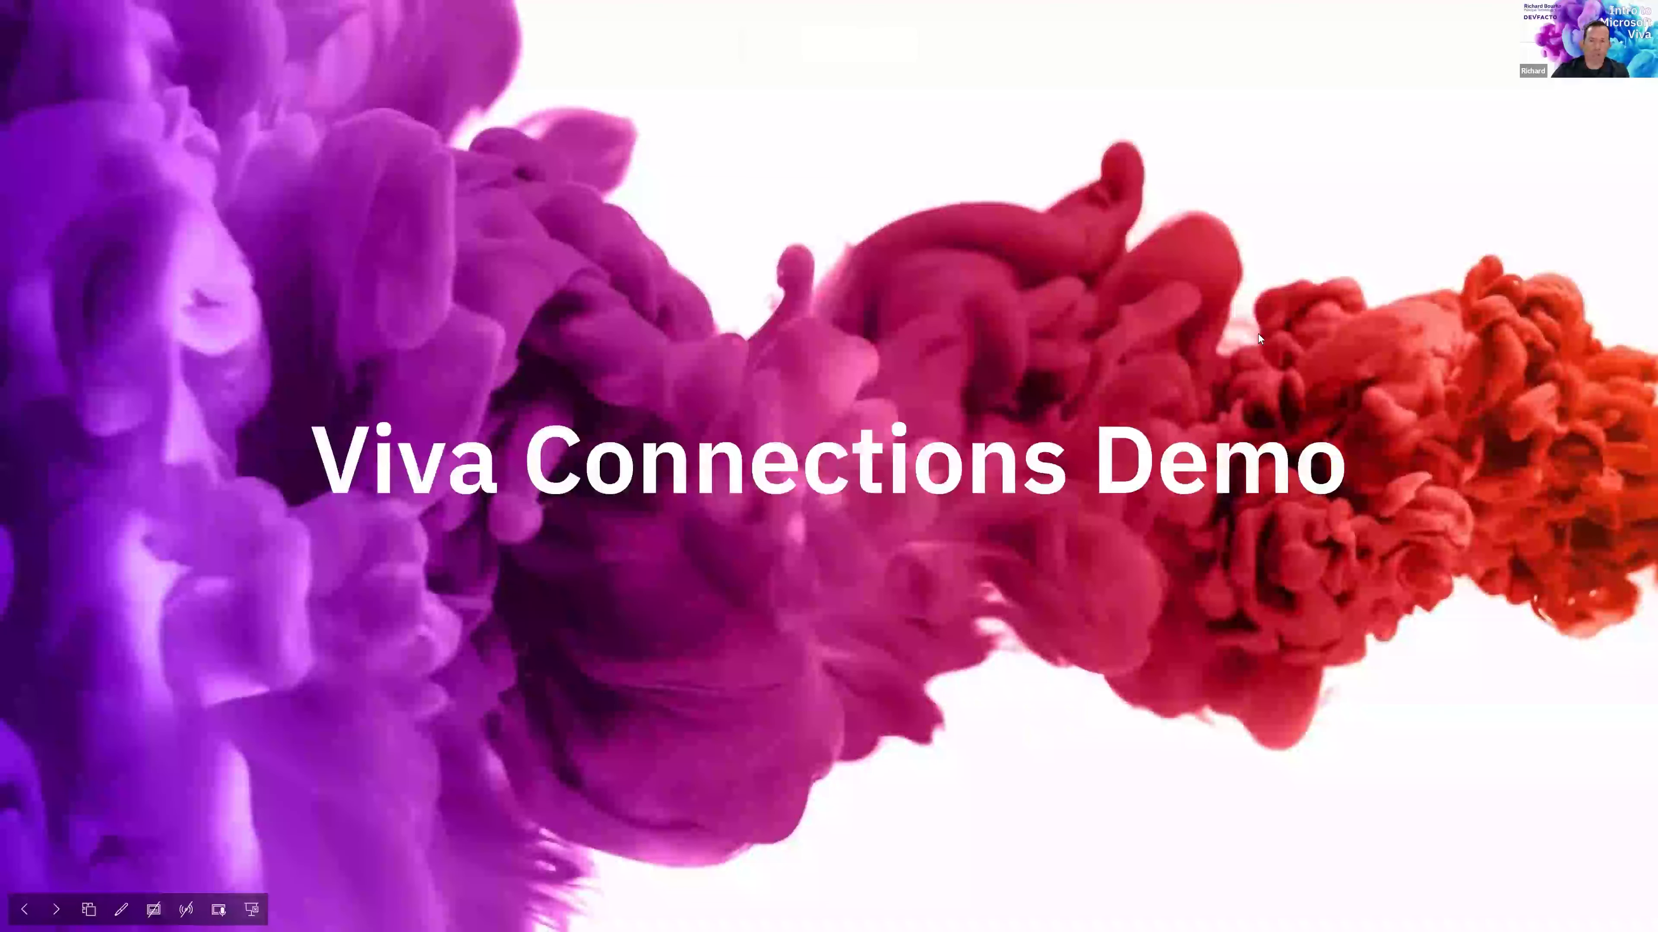
click(1259, 337)
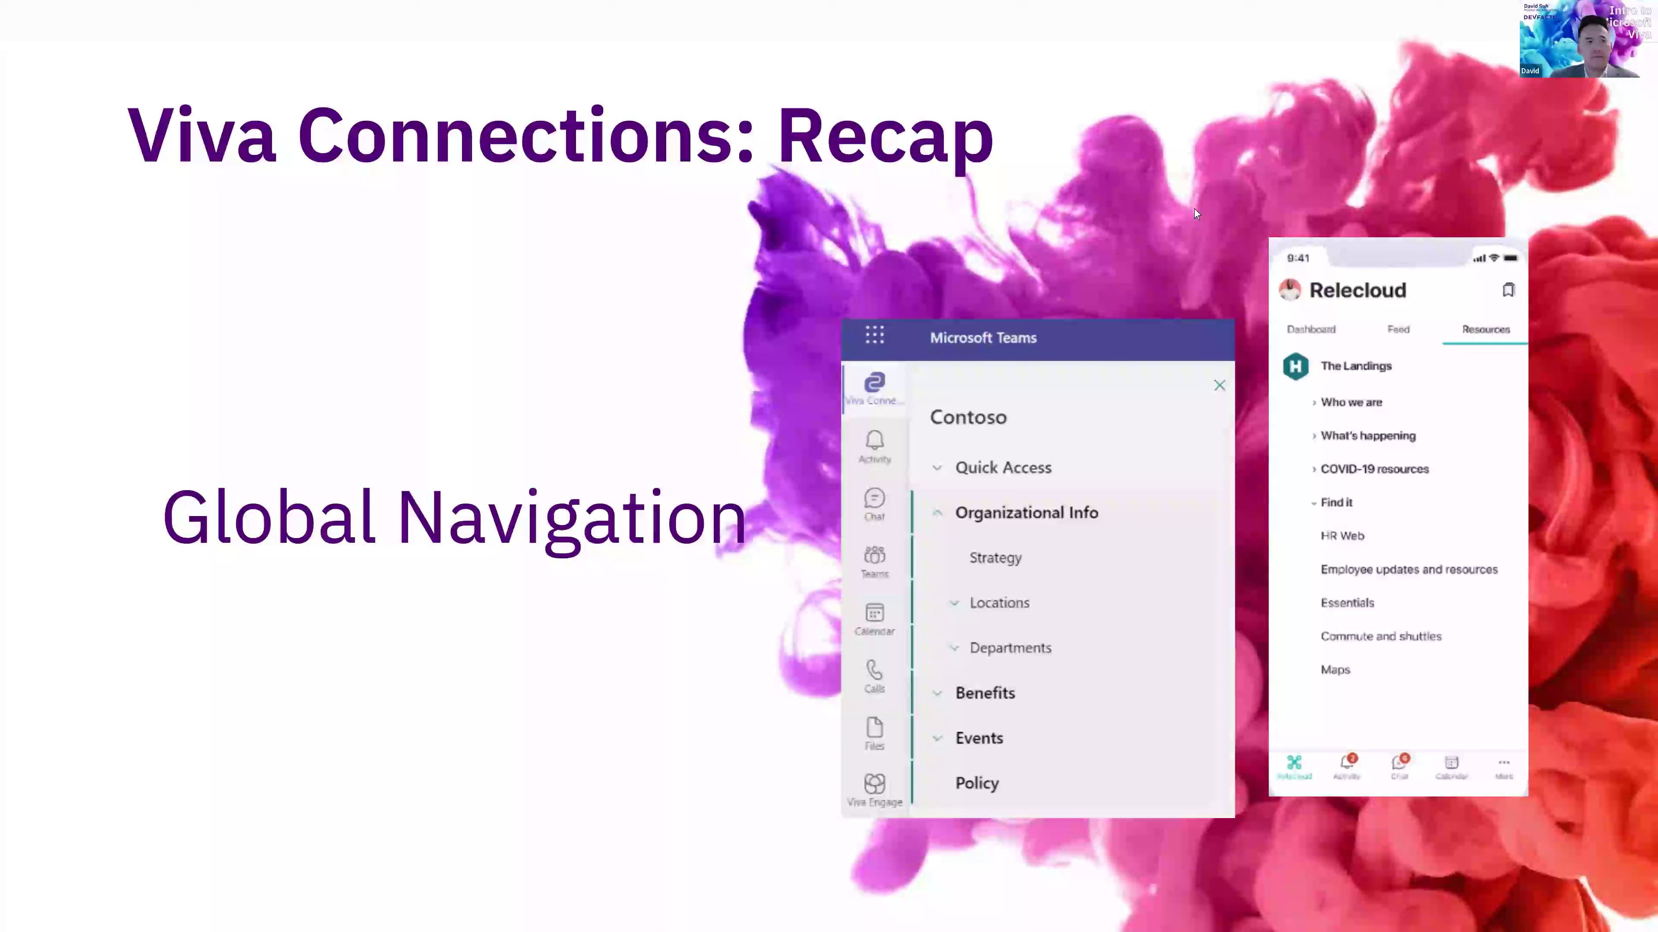
key(Right)
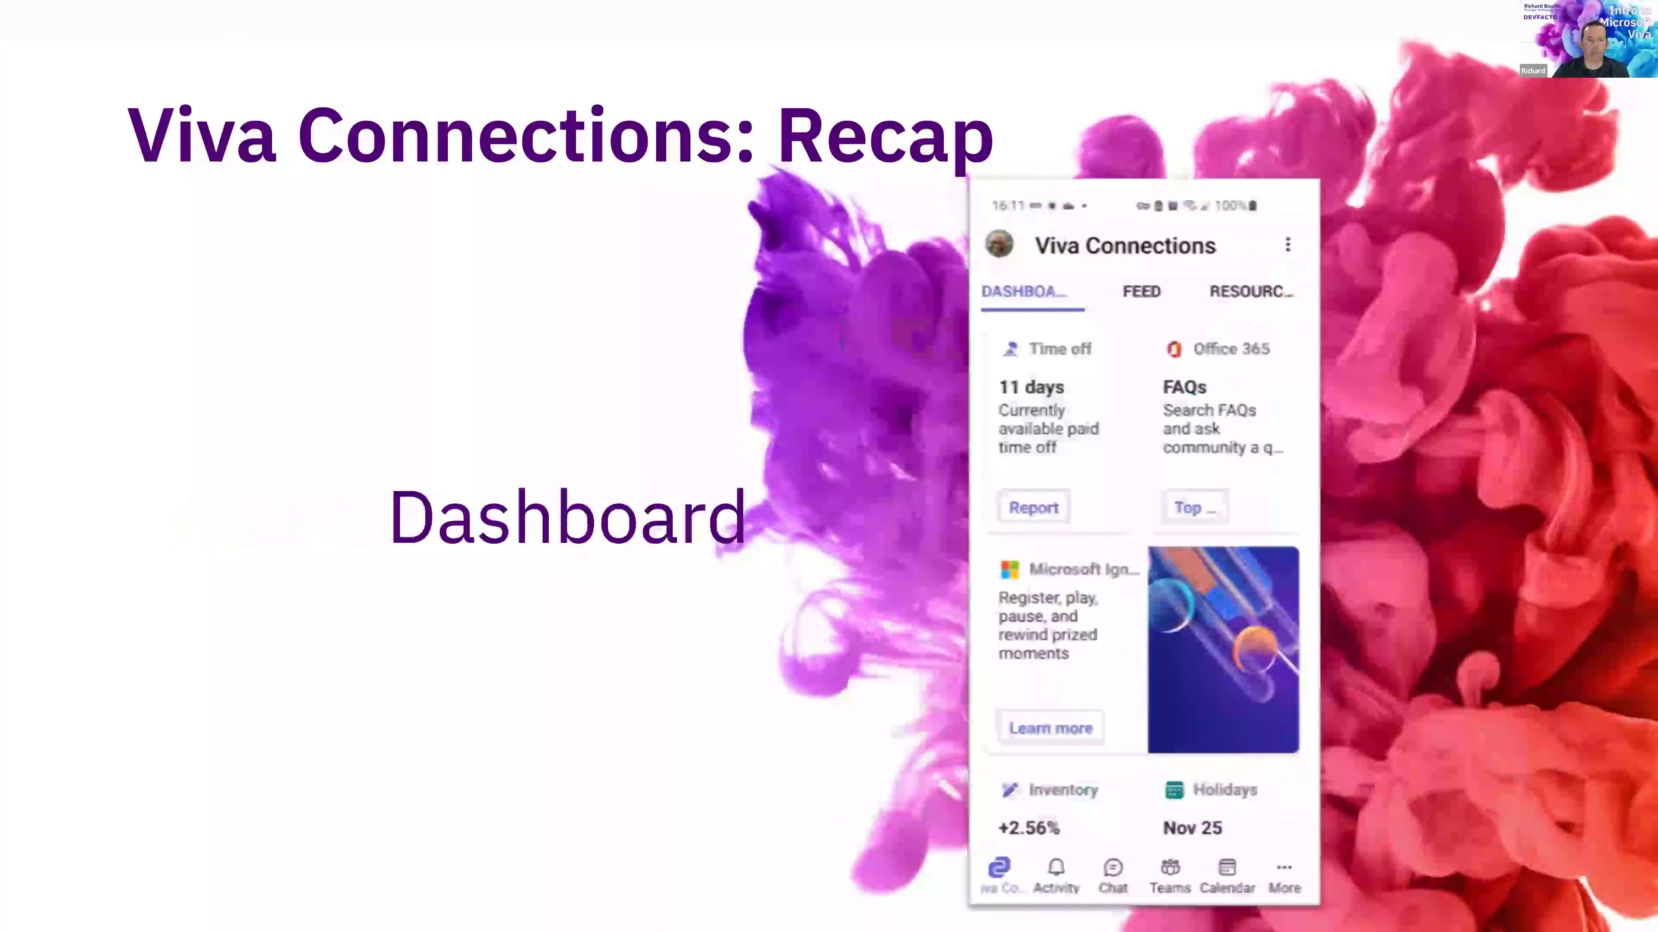
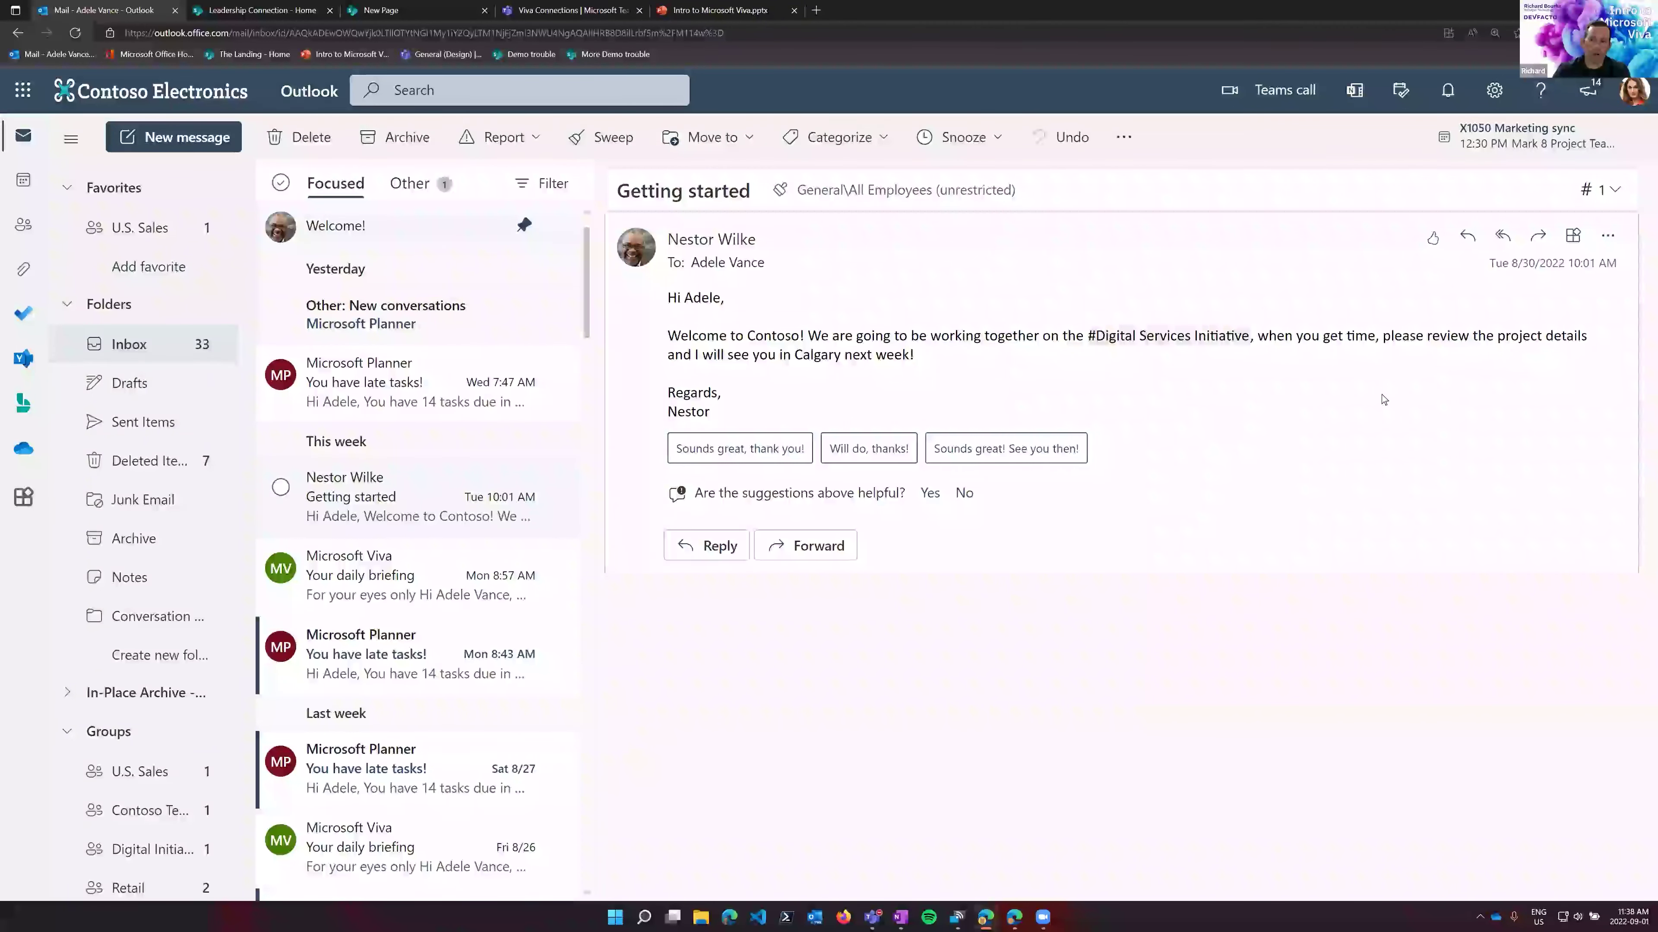
- Preview the people, resources and related topics on the Digital Services Initiative card in the Getting started email, and open its topic page
mouse_move(1151, 348)
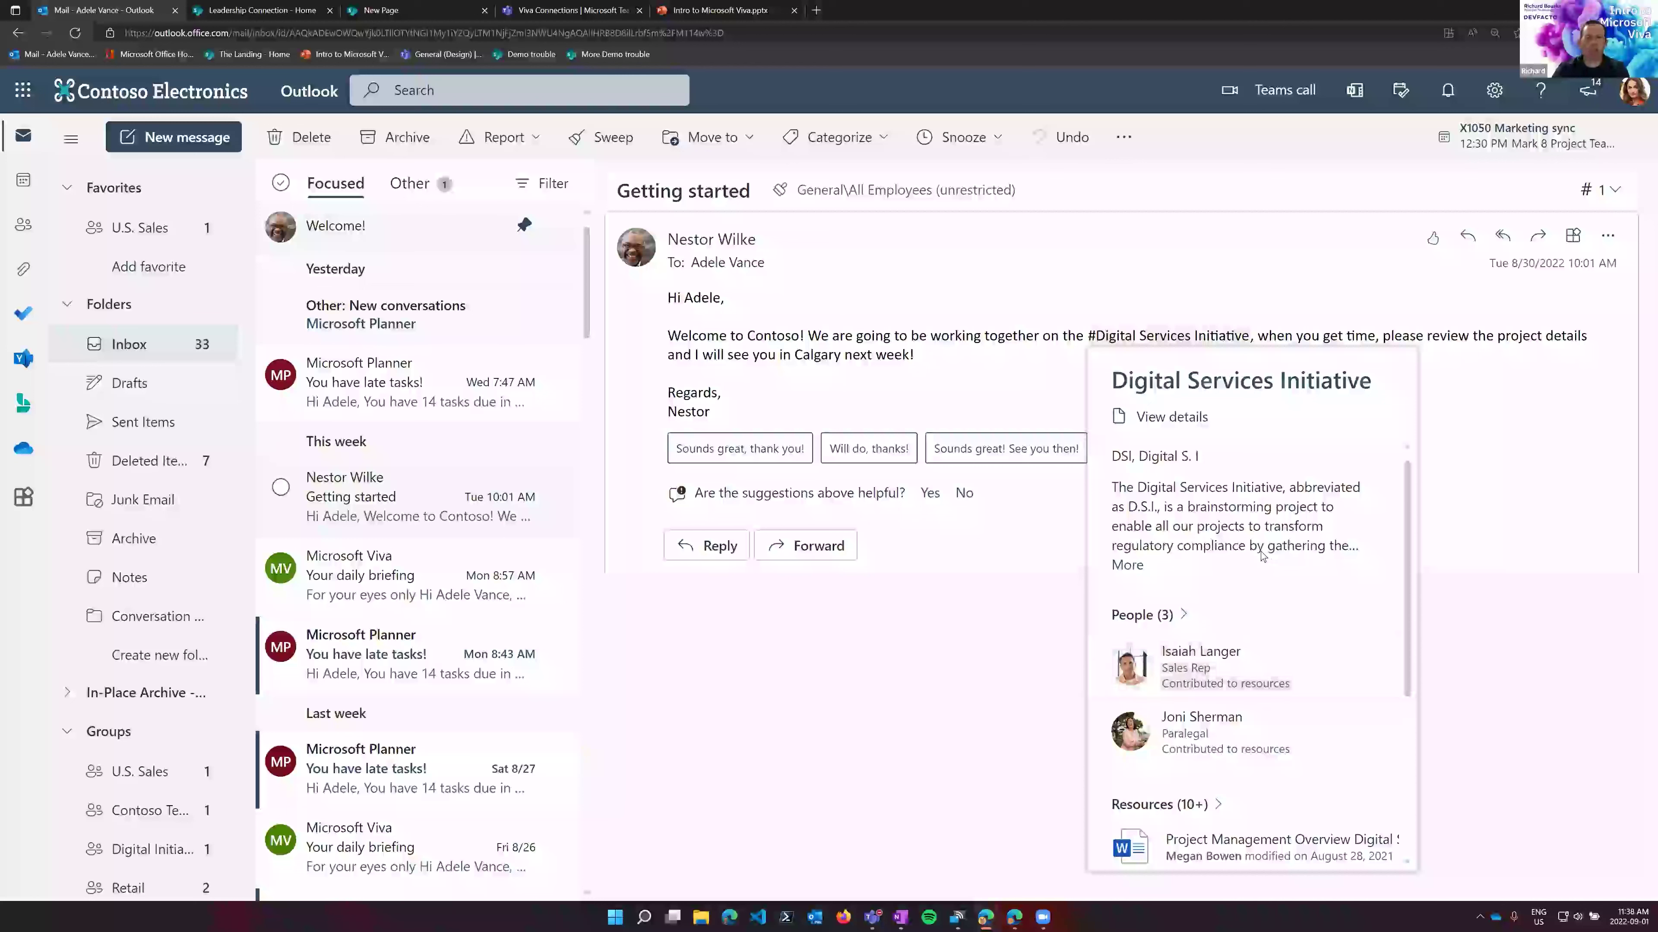
scroll(1272, 542, down, 4)
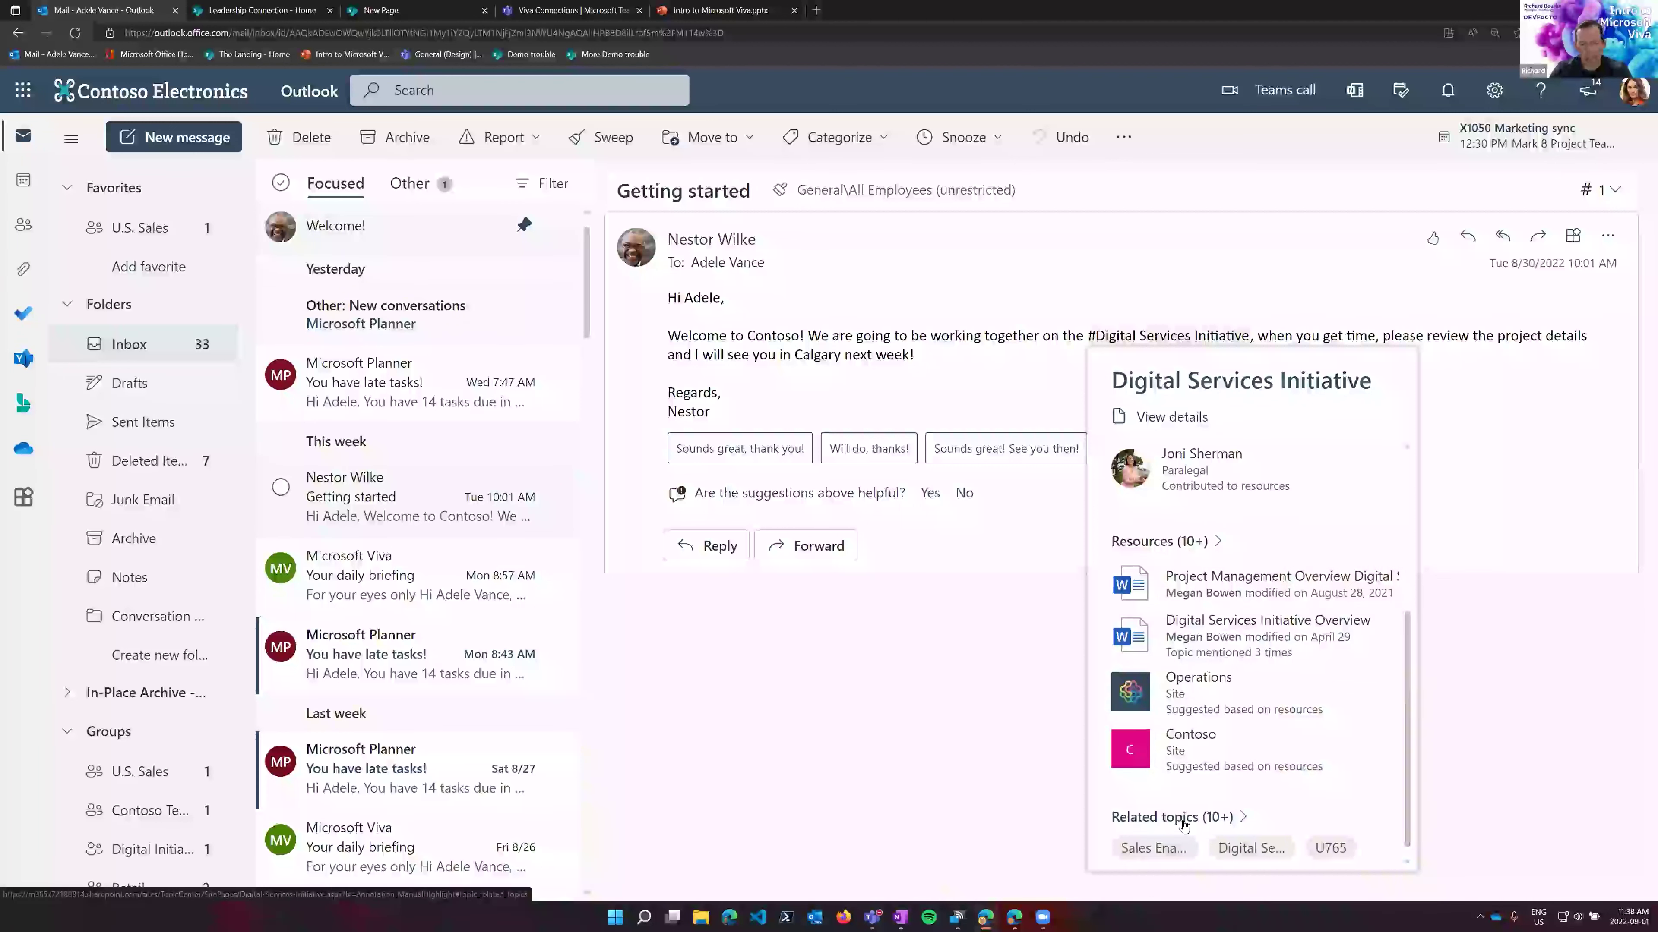
mouse_move(1075, 788)
mouse_down()
mouse_move(1153, 842)
mouse_move(1449, 889)
mouse_up()
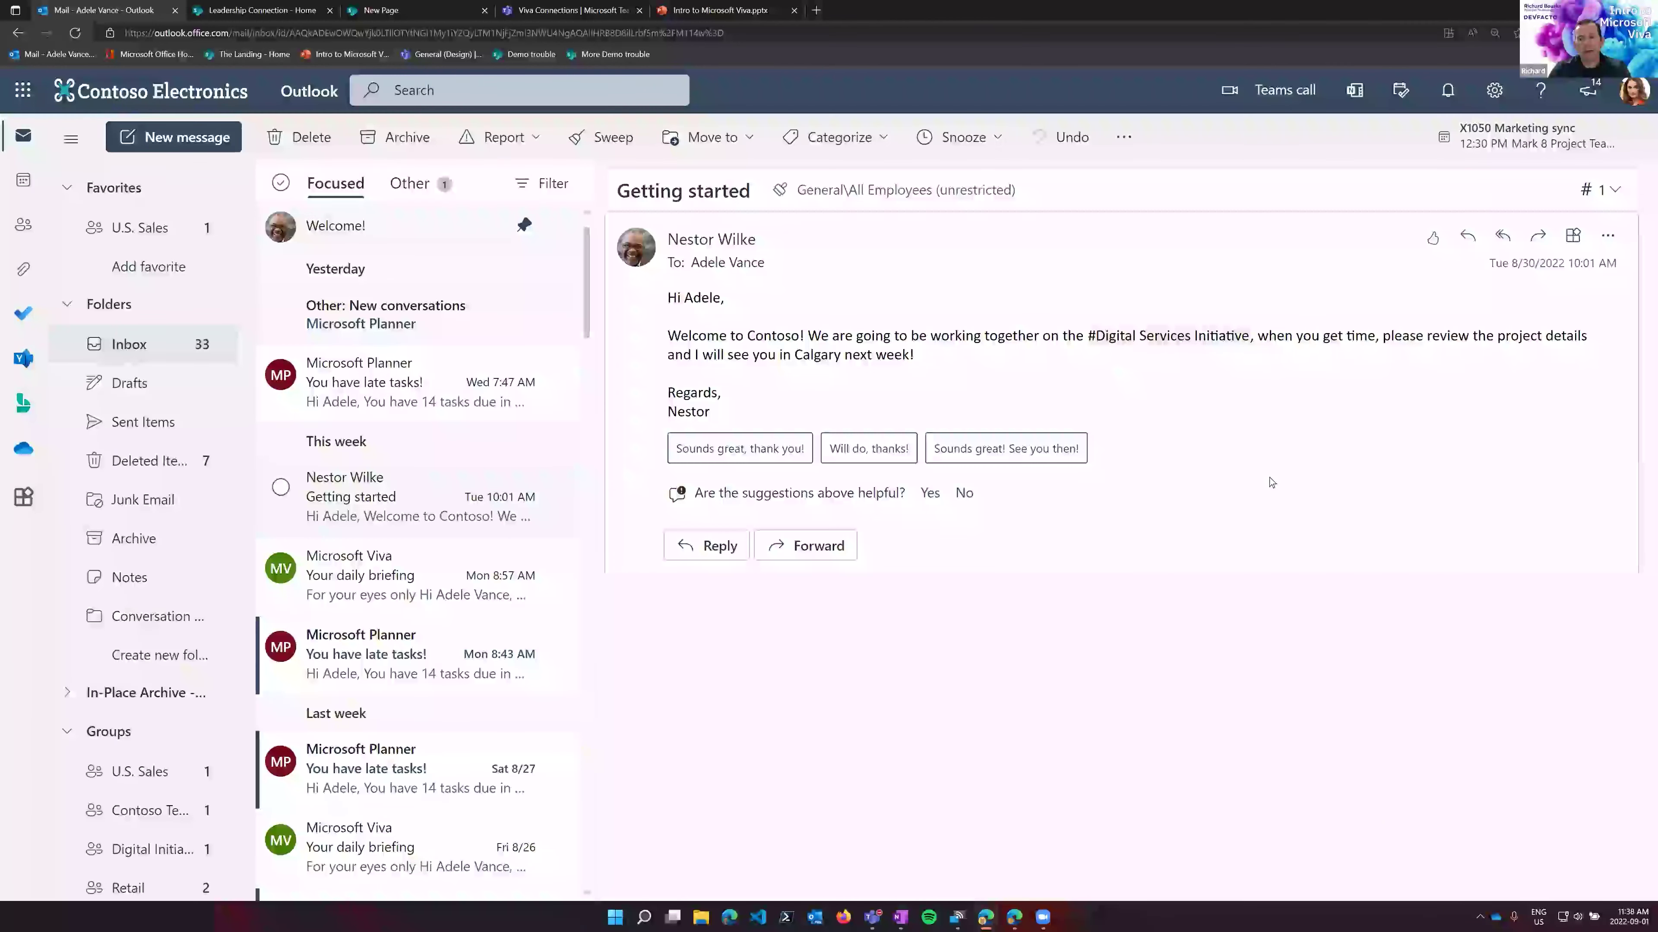
mouse_move(1181, 337)
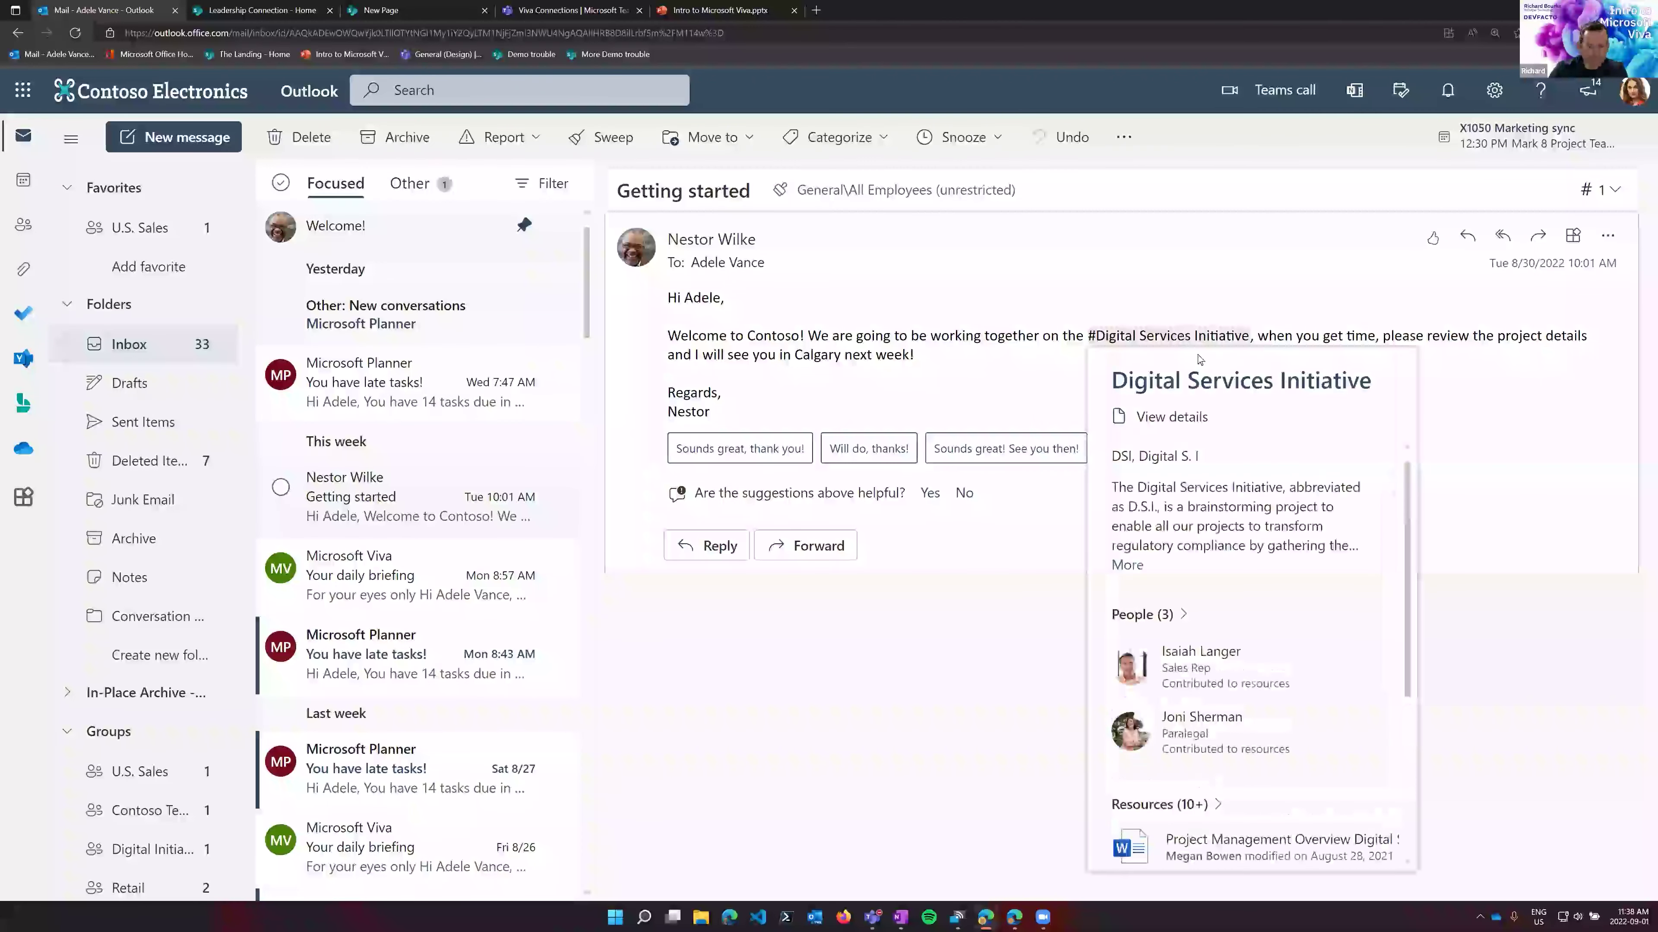
click(1208, 387)
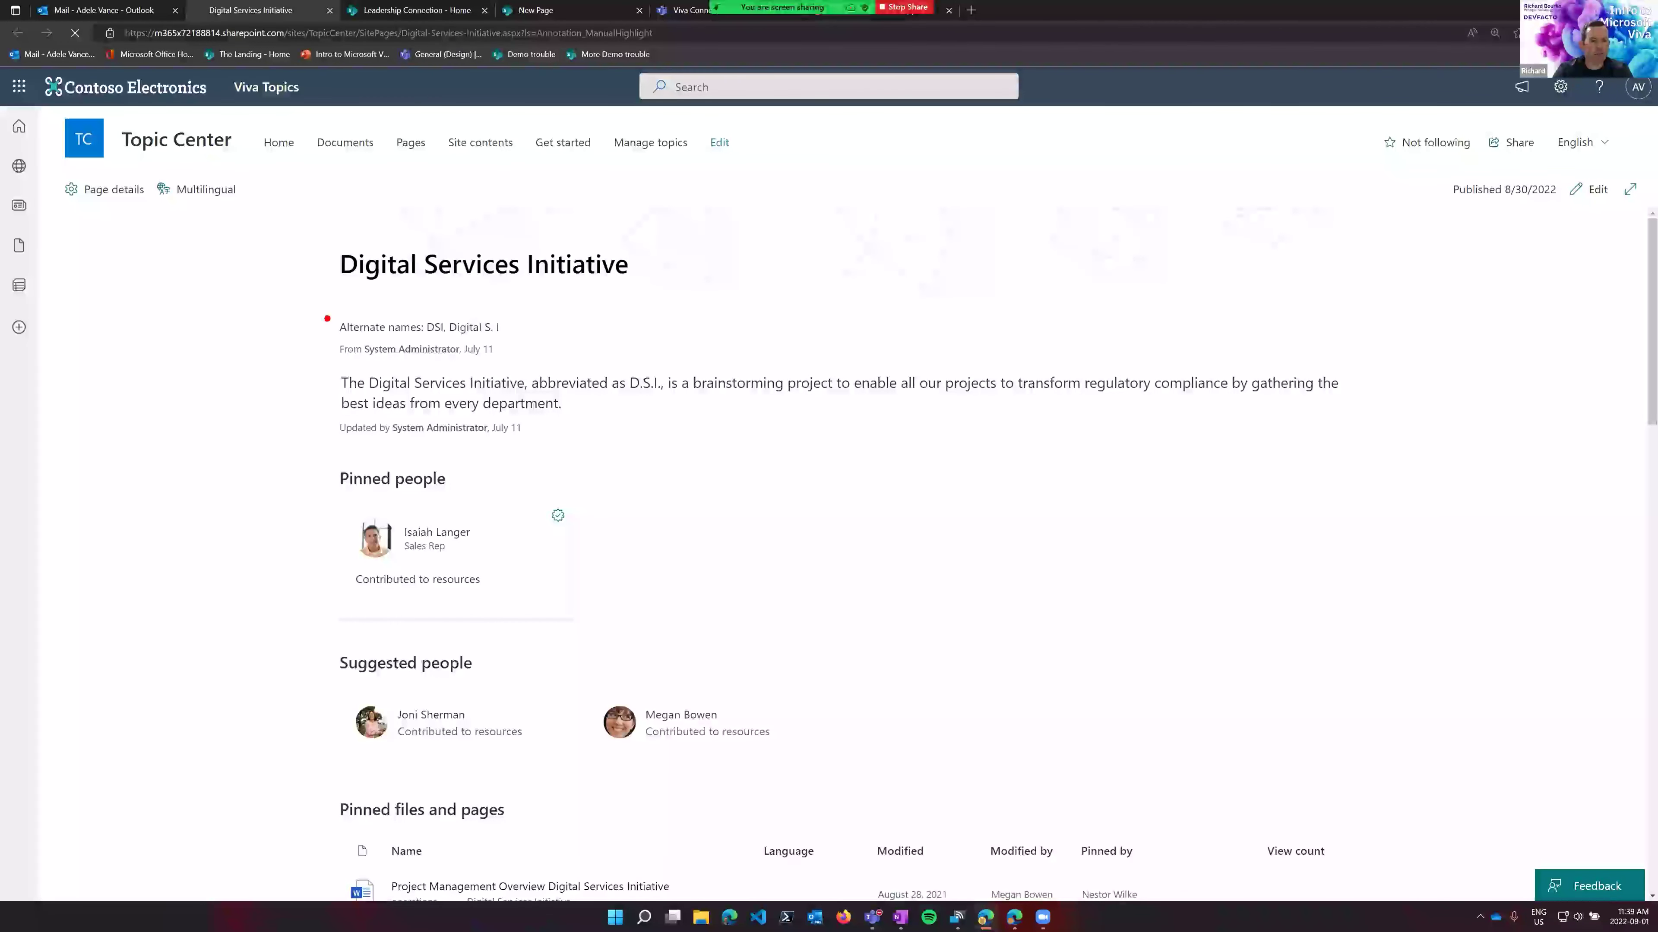
- Examine the topic page's alternate names, pinned and suggested people, pinned and suggested files, and the files' activity column
drag(320, 302, 553, 346)
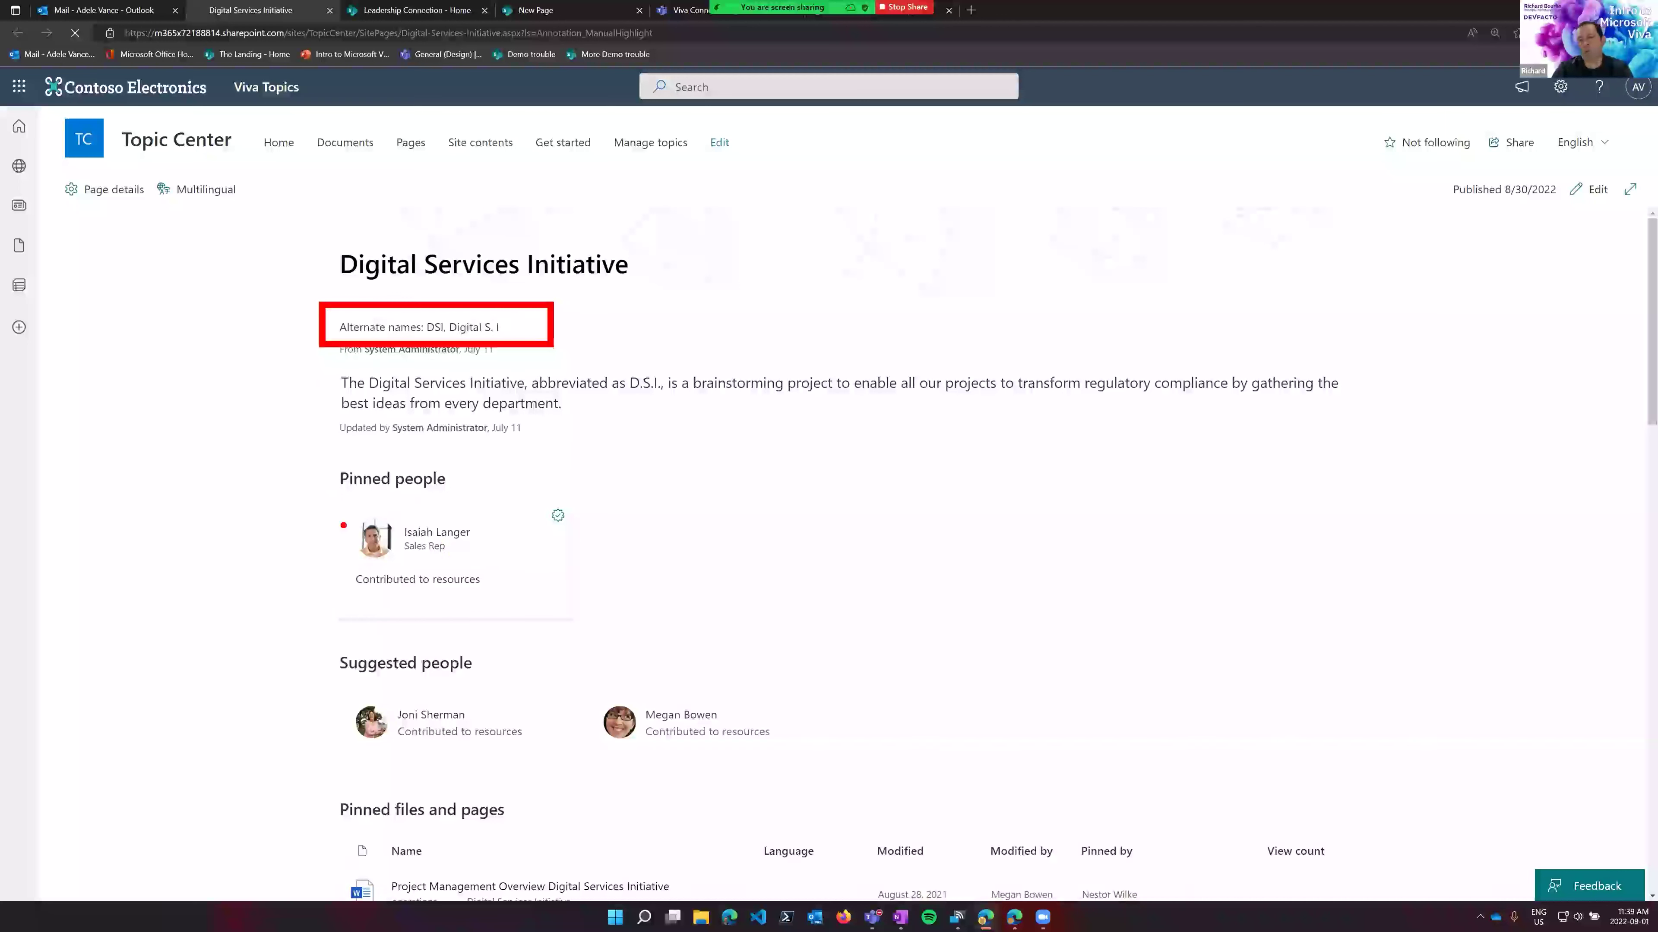
key(Escape)
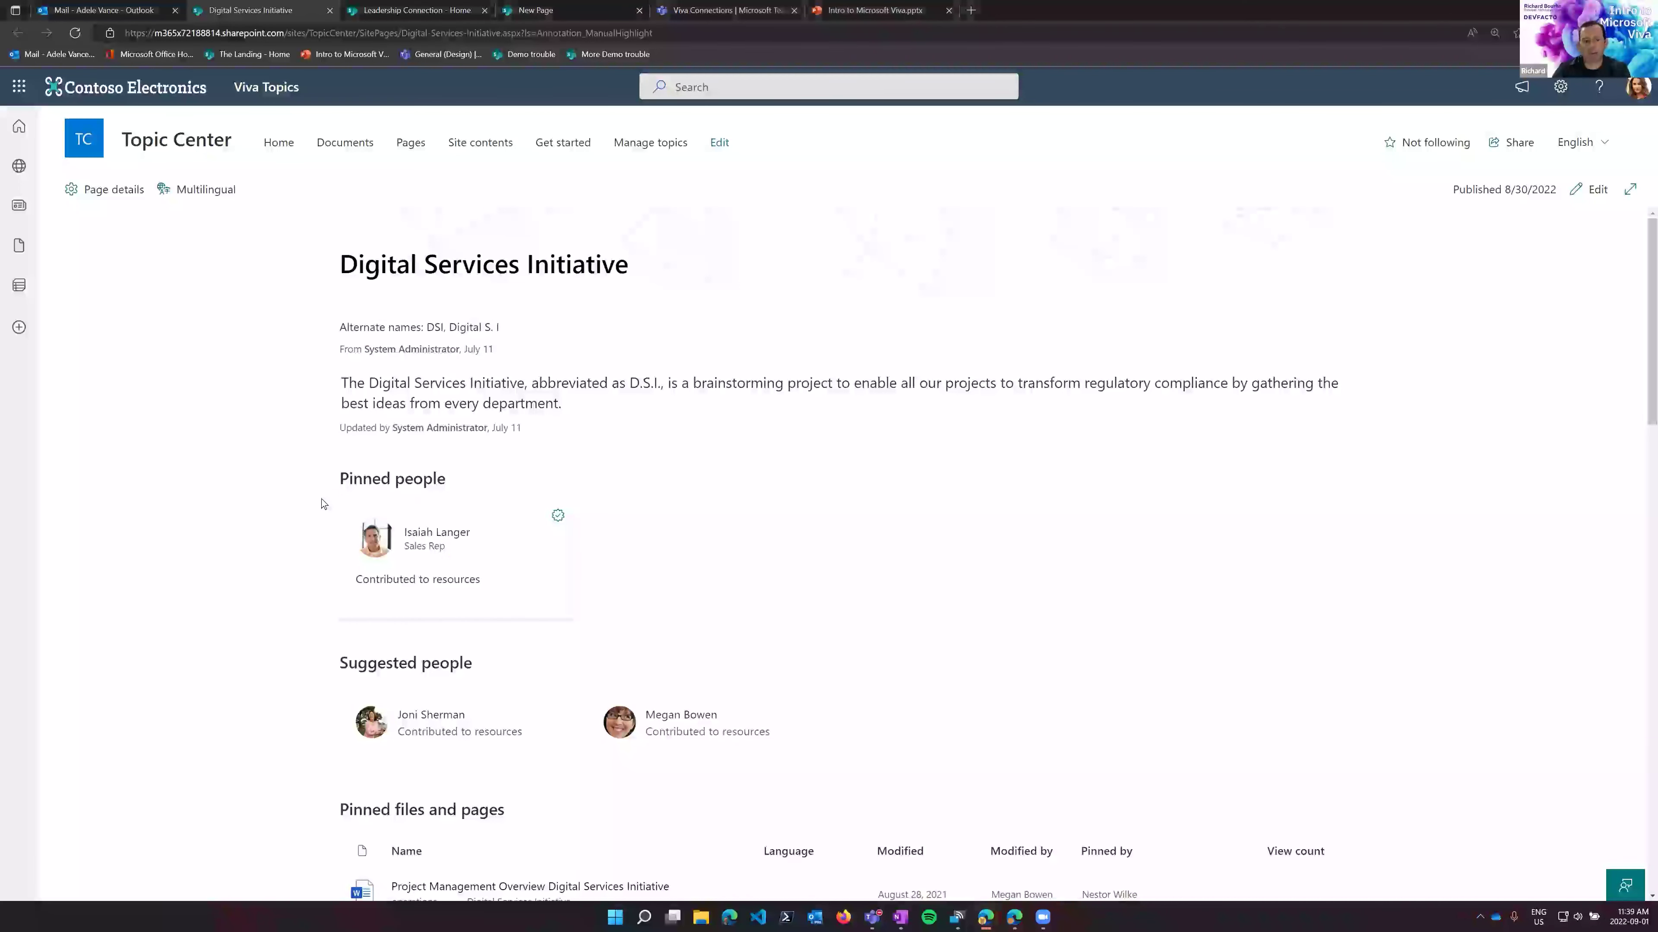
scroll(282, 470, down, 3)
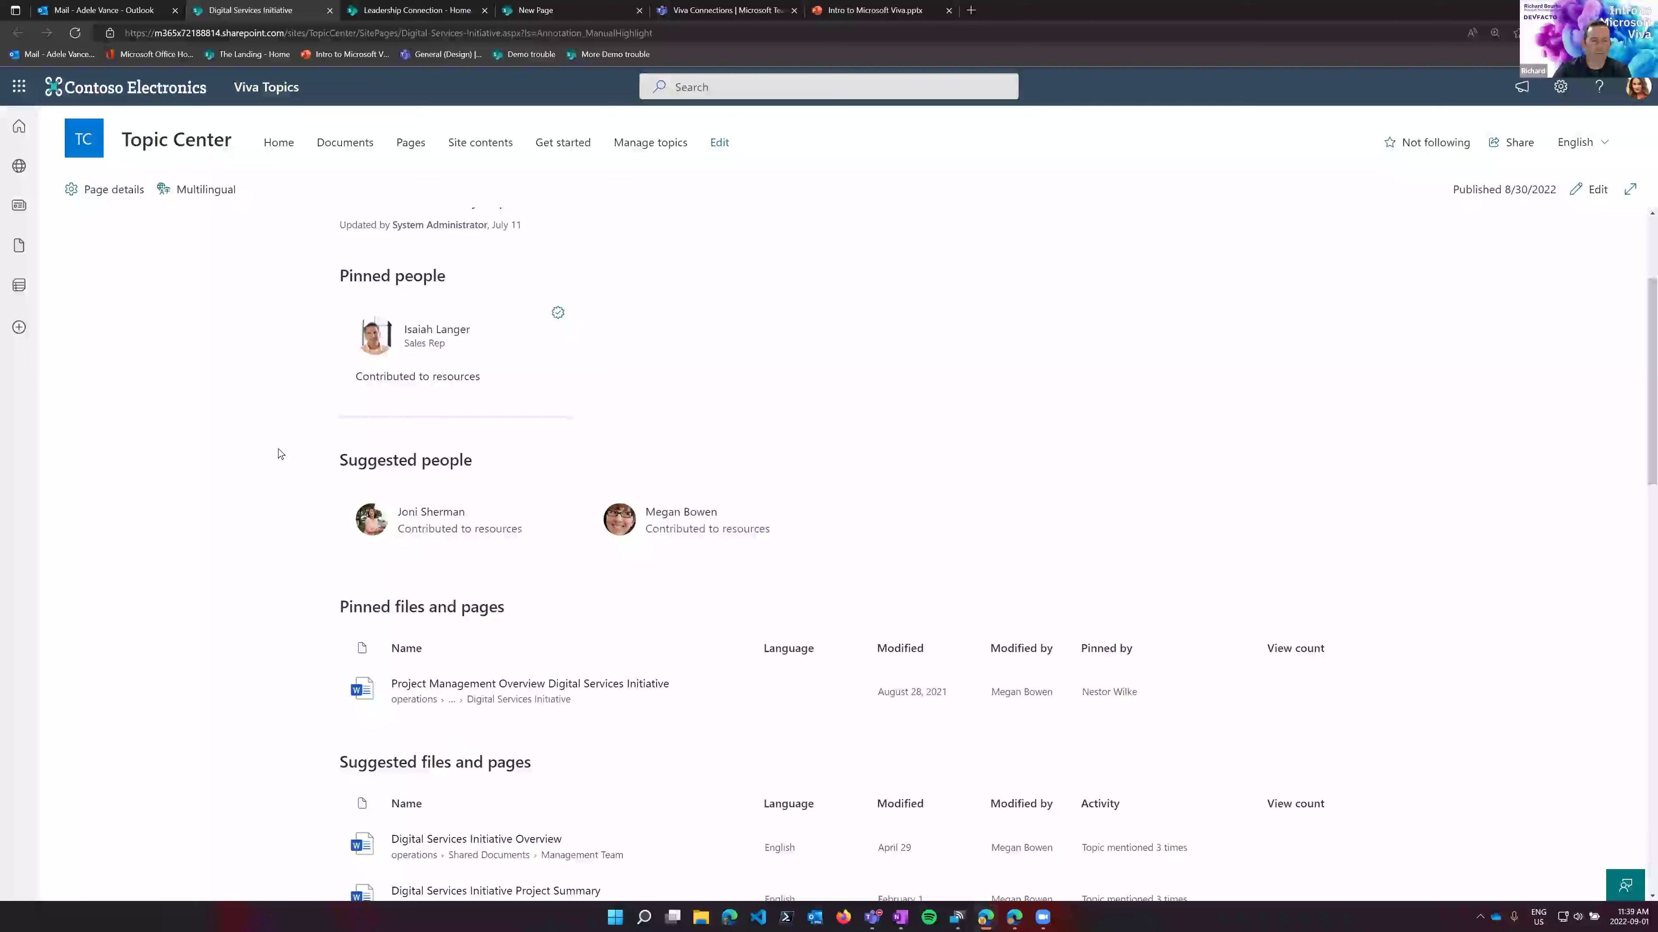
scroll(280, 437, down, 3)
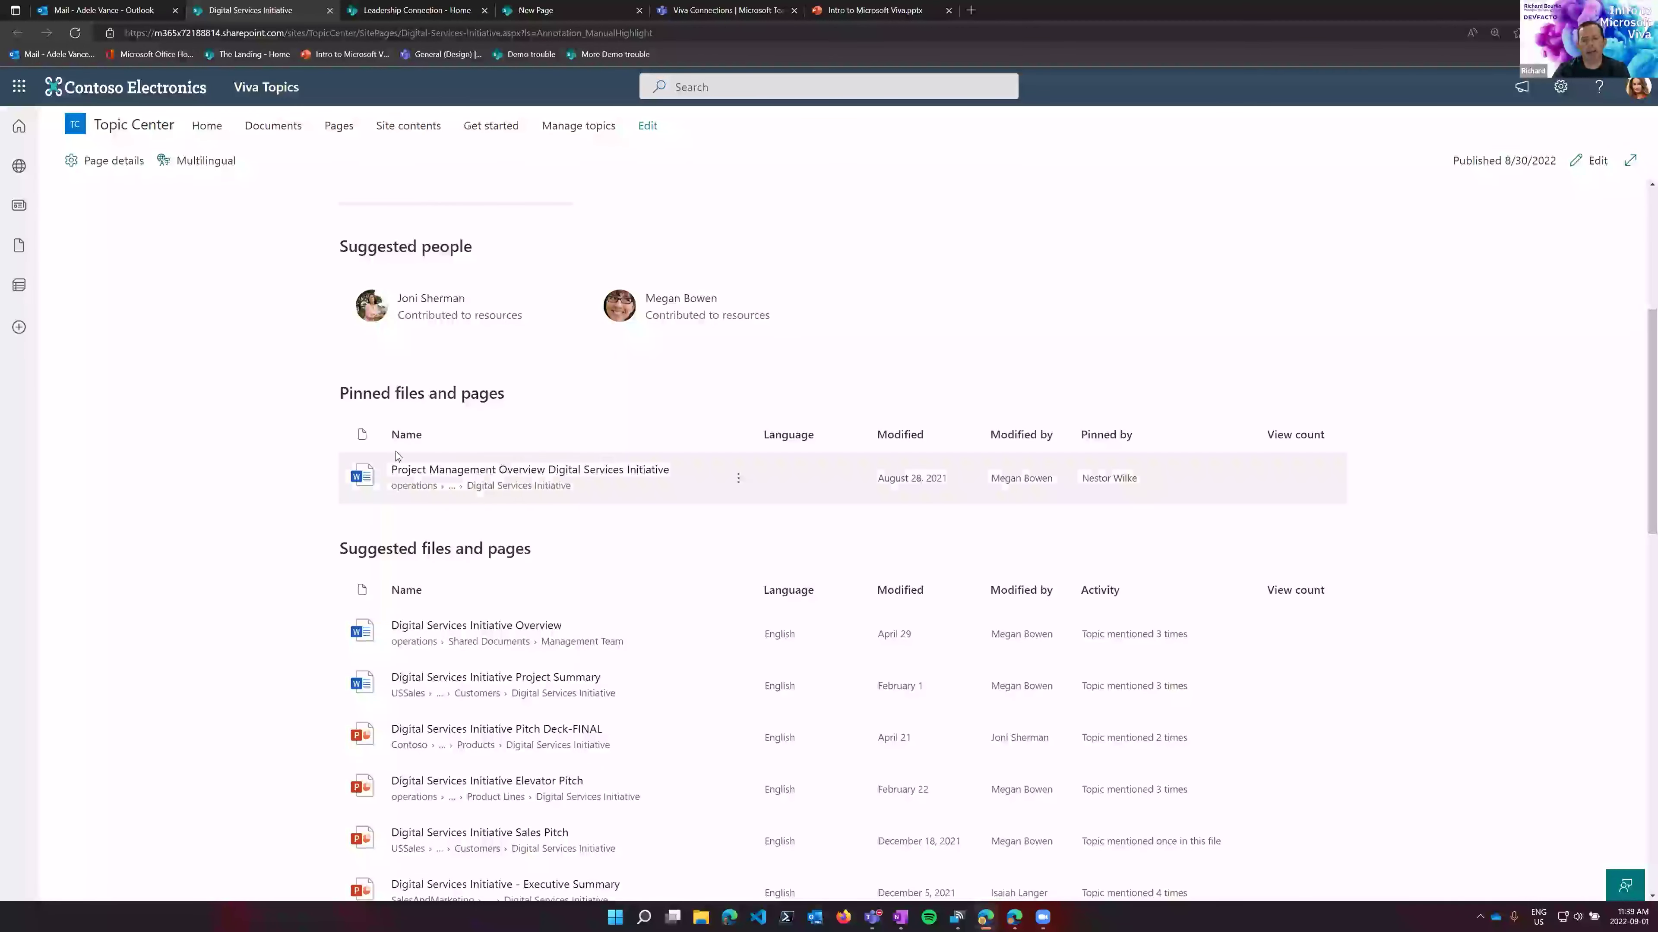
scroll(307, 392, down, 2)
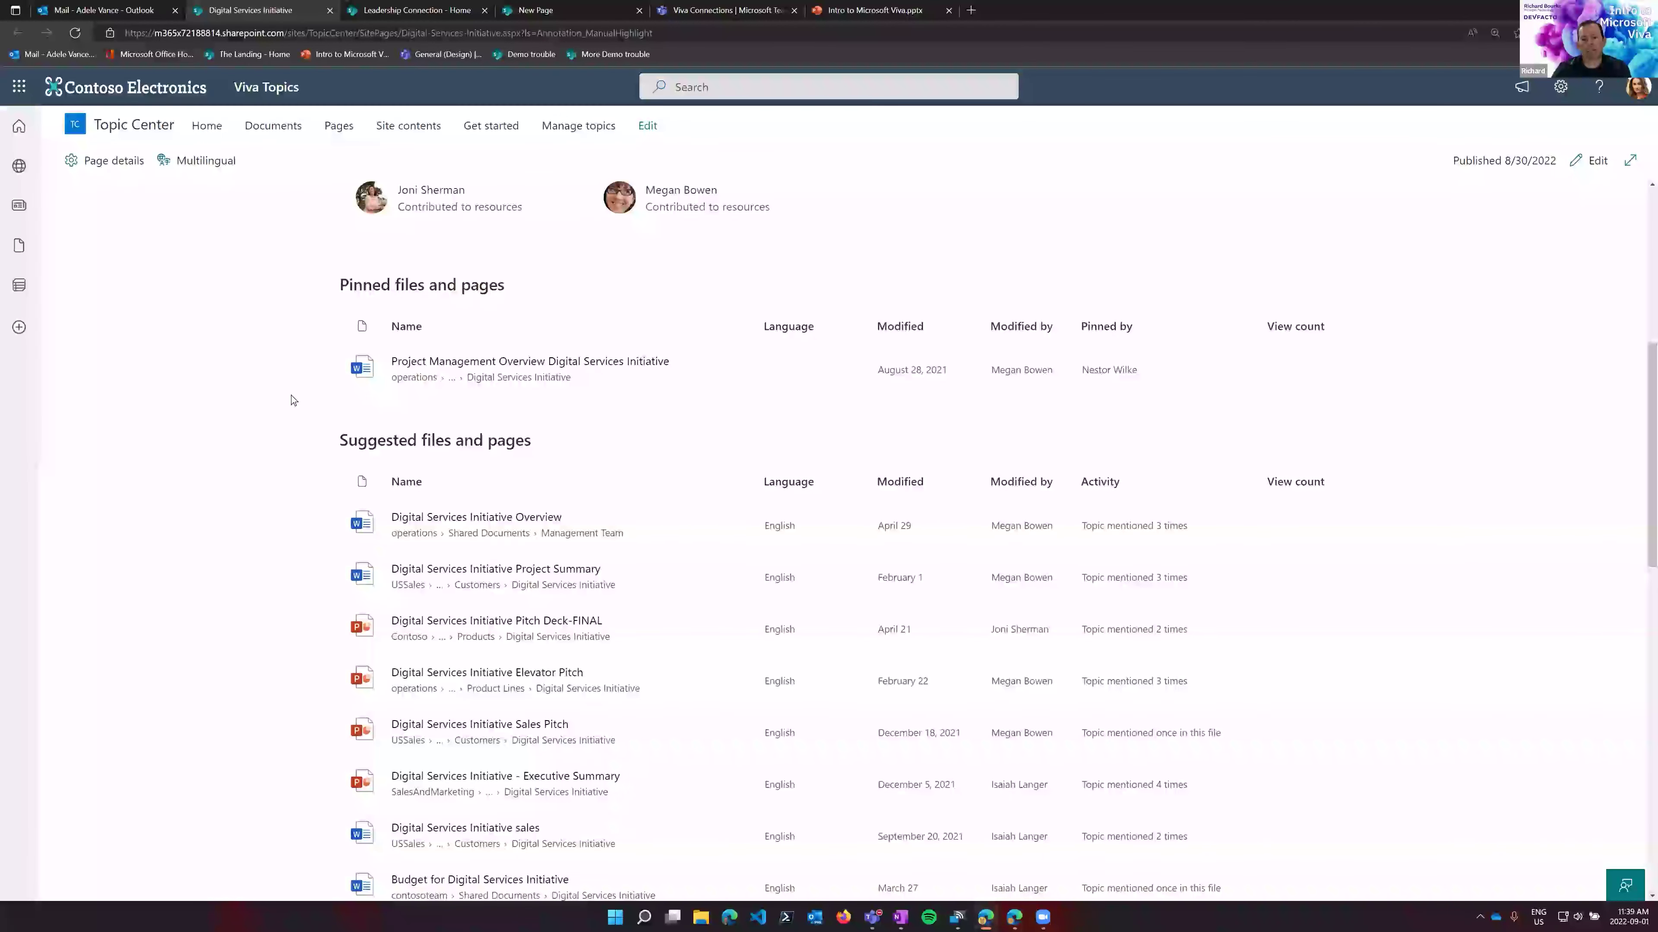
scroll(293, 400, down, 2)
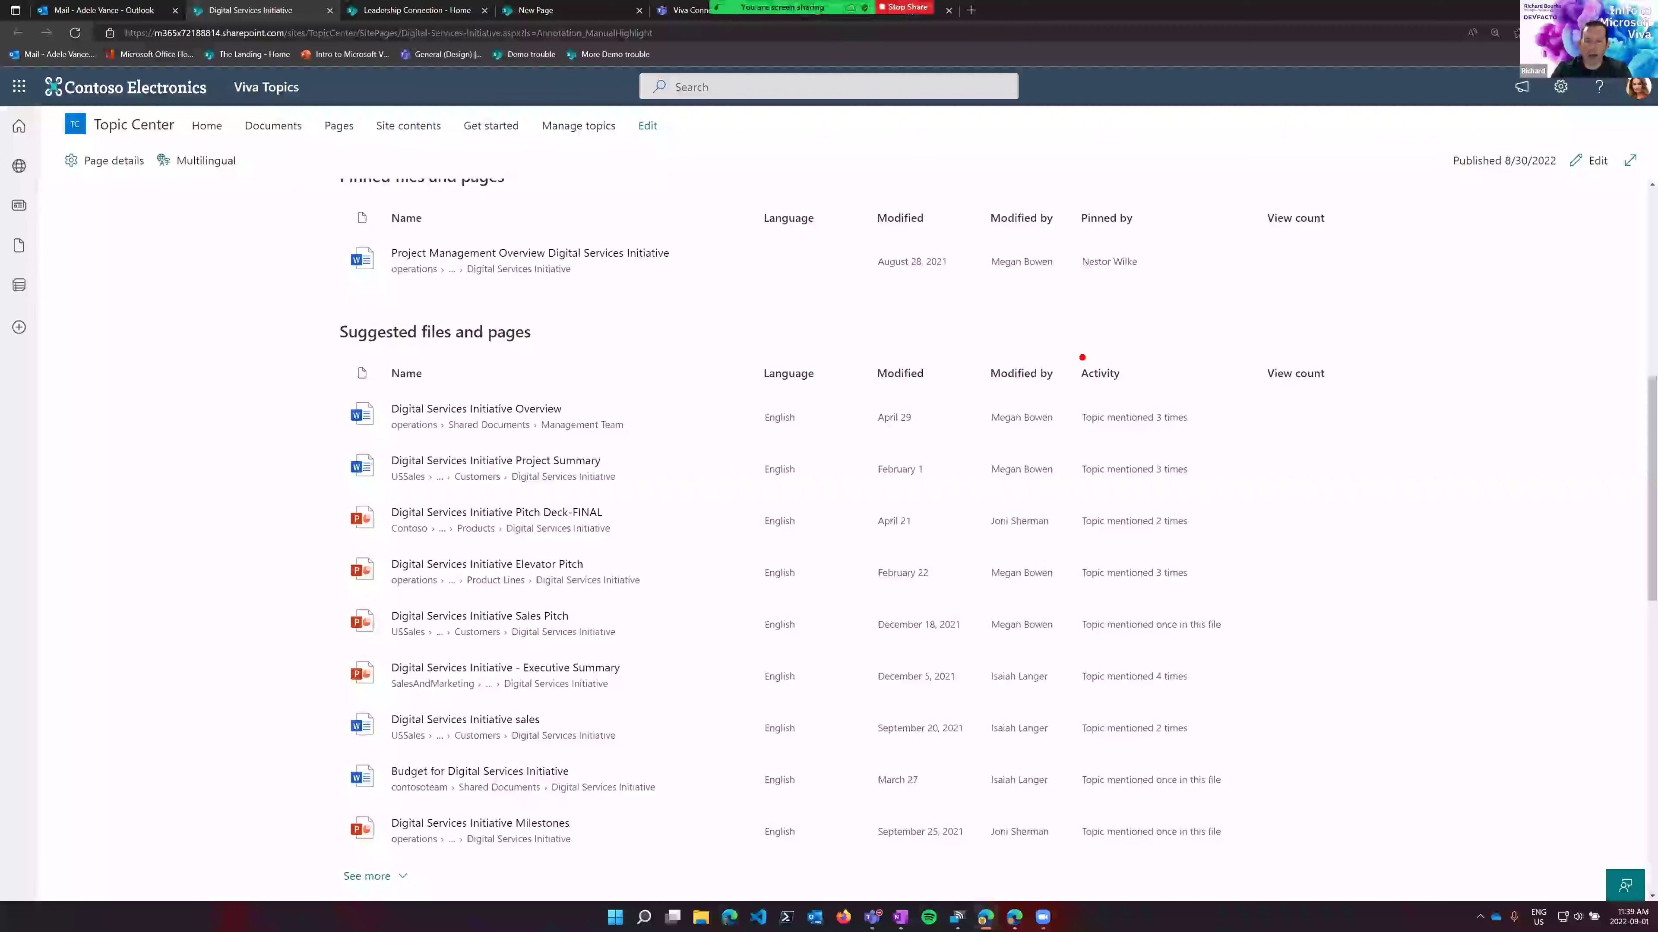
mouse_move(1070, 351)
mouse_down()
mouse_move(1168, 477)
mouse_move(1251, 648)
mouse_move(1295, 767)
mouse_move(1301, 862)
mouse_up()
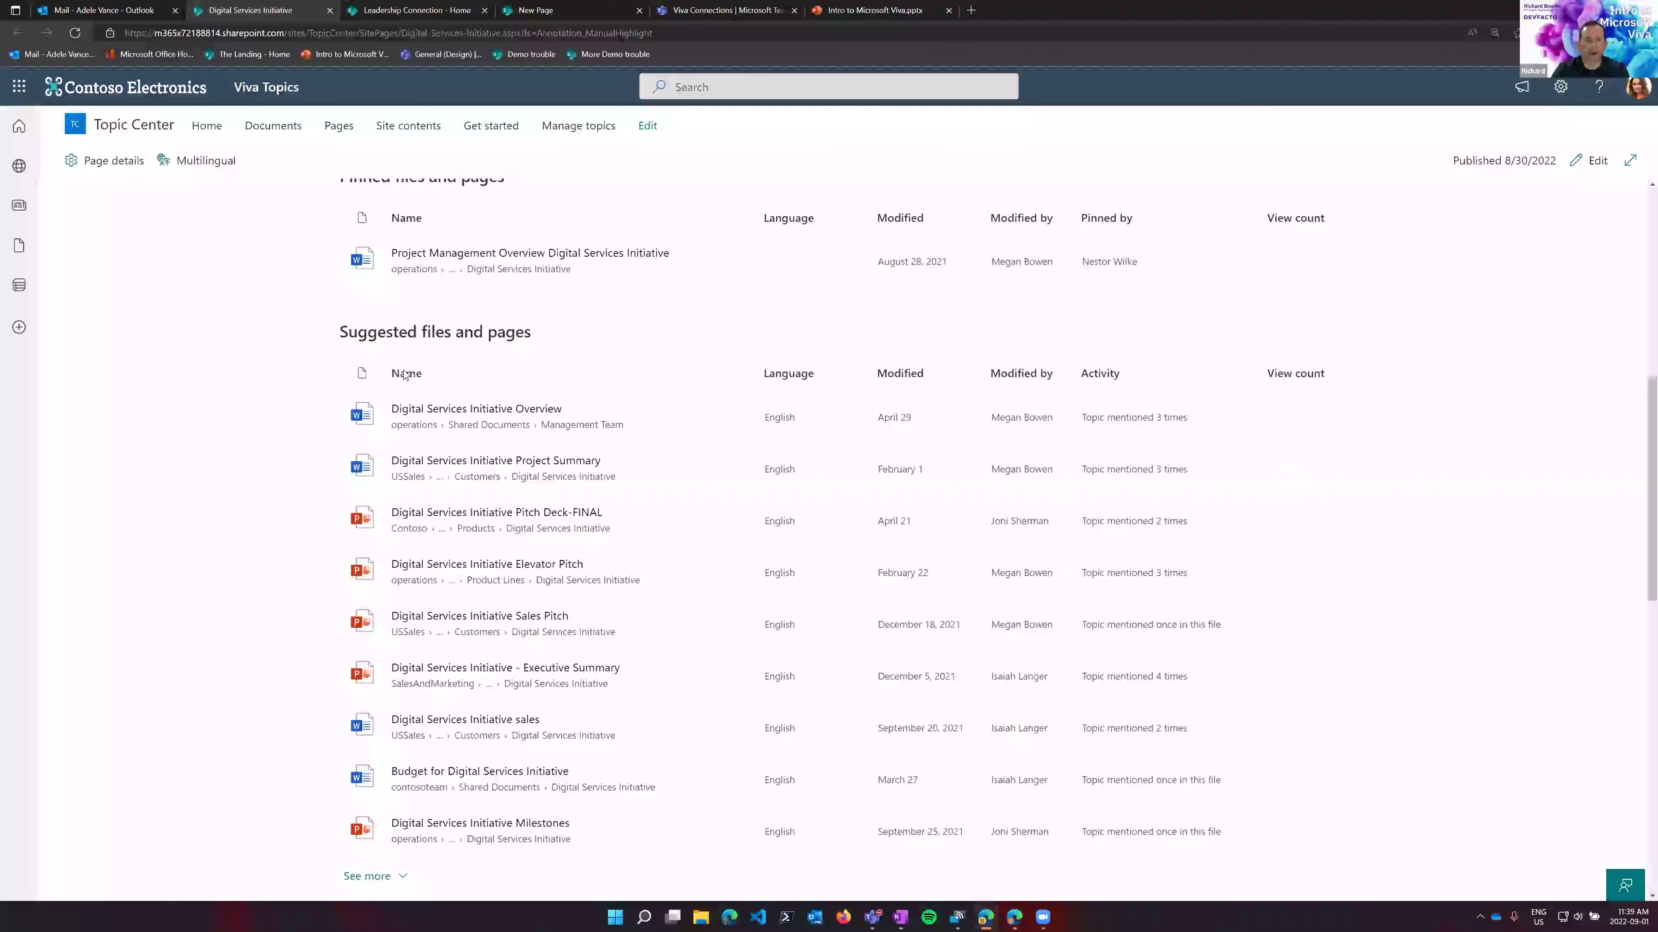
- Examine the topic page's suggested sites and its related topics map, including the connection to Digital Services Plan
scroll(316, 369, down, 1)
scroll(316, 369, down, 3)
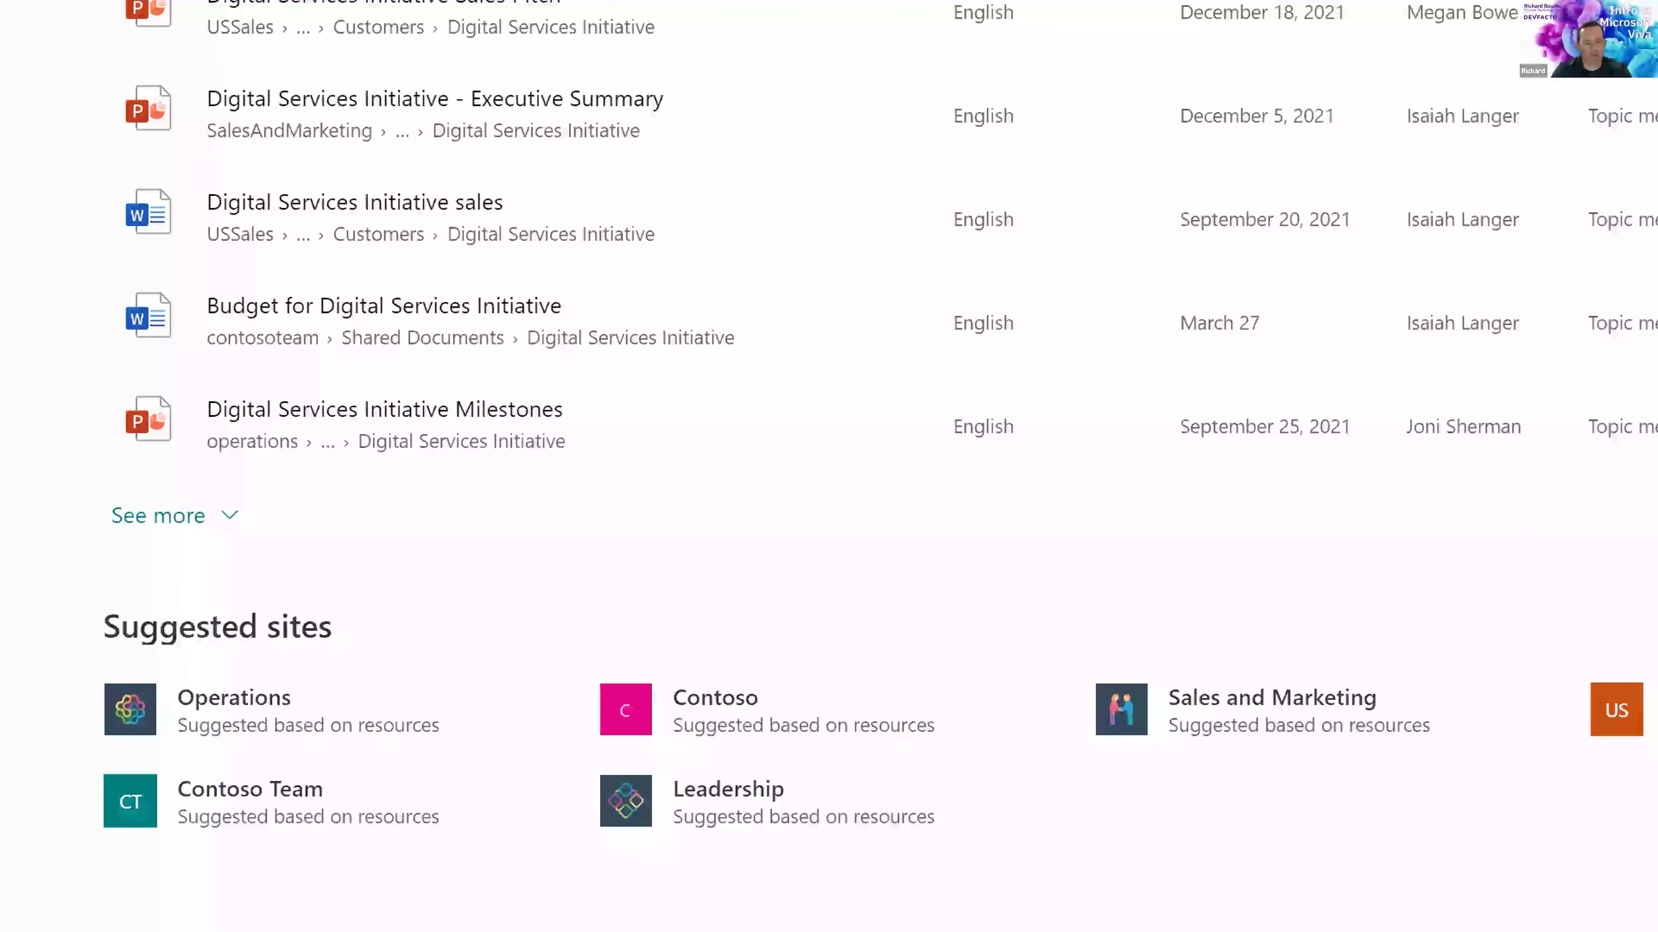
scroll(210, 483, down, 4)
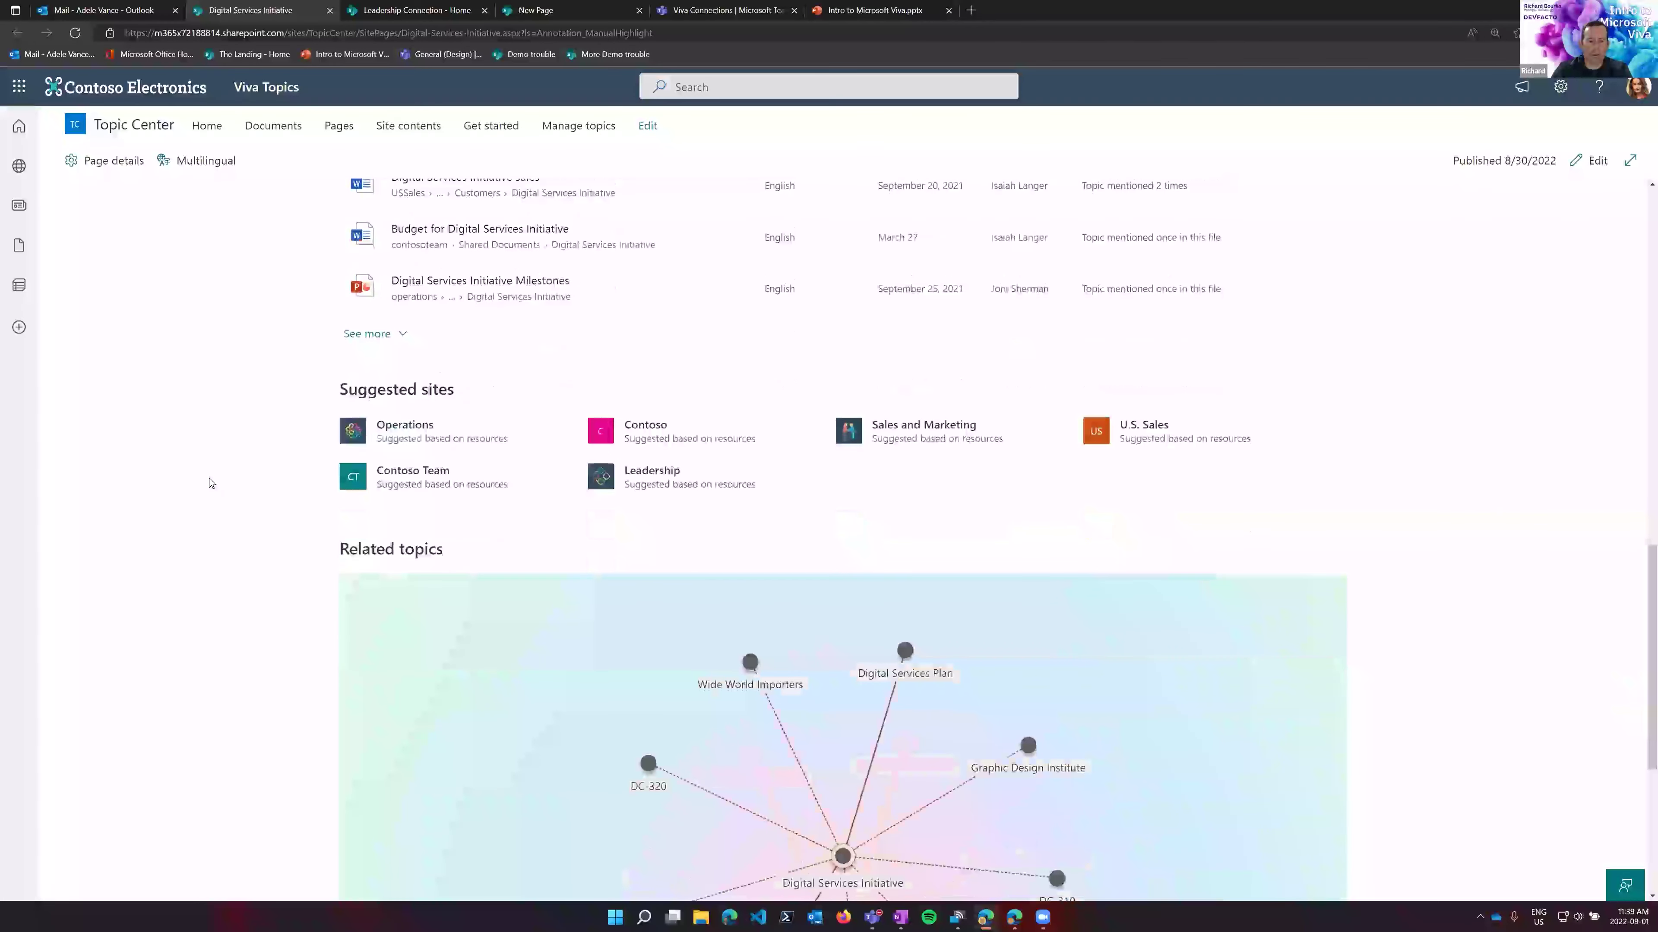
scroll(210, 483, down, 5)
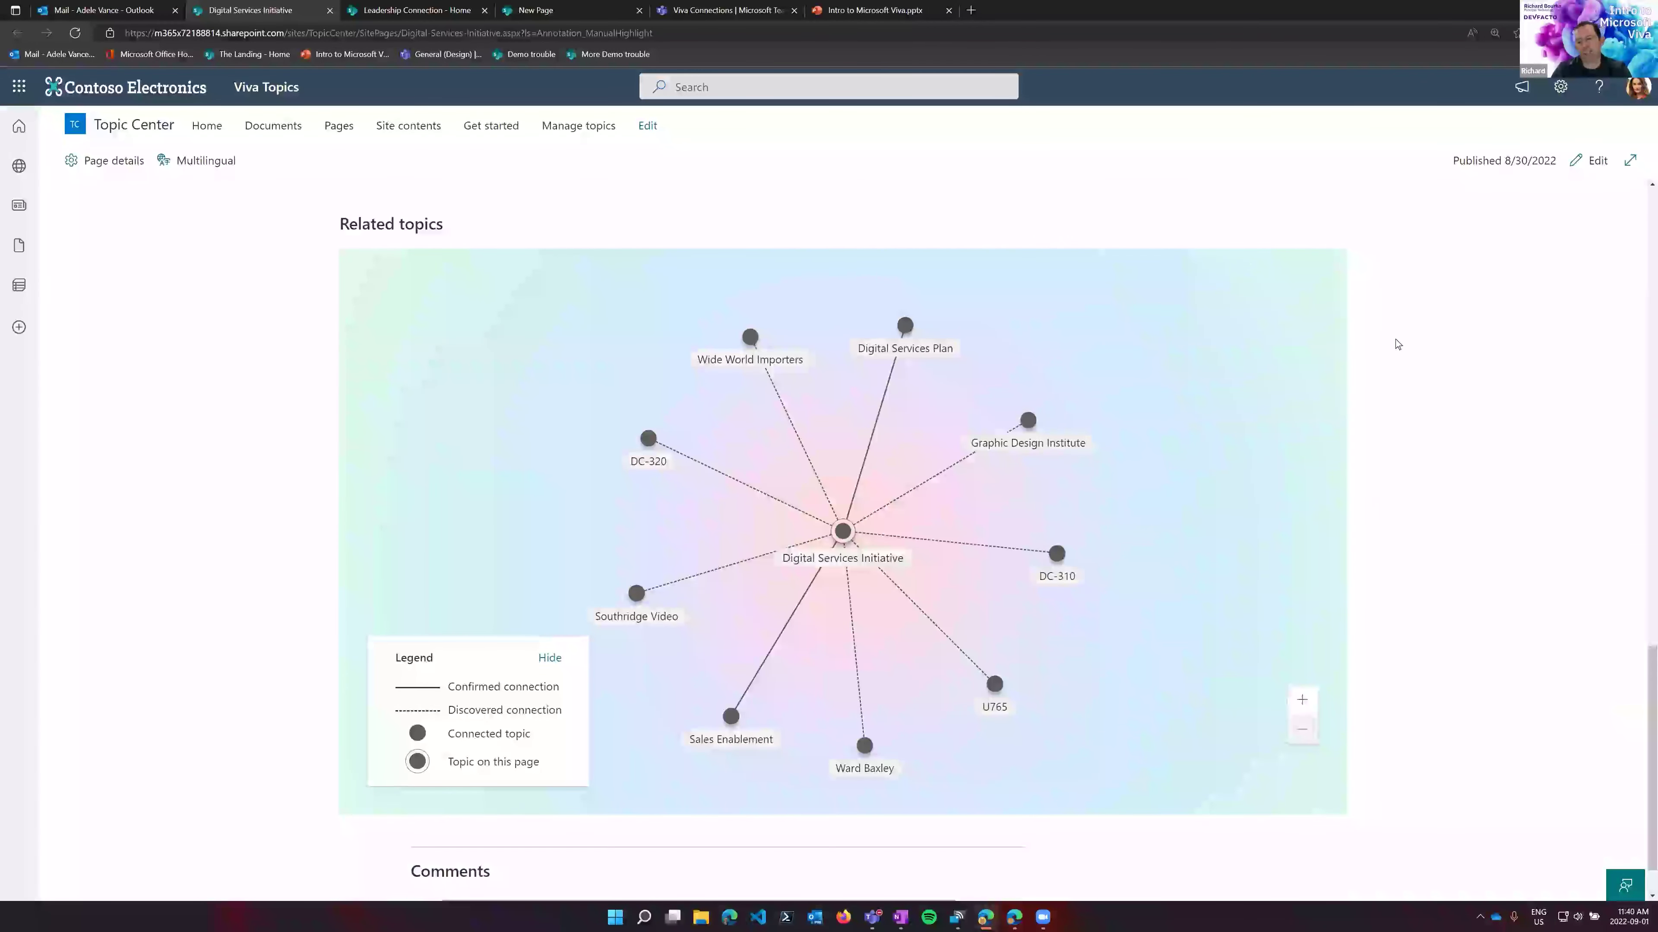
scroll(1410, 326, down, 1)
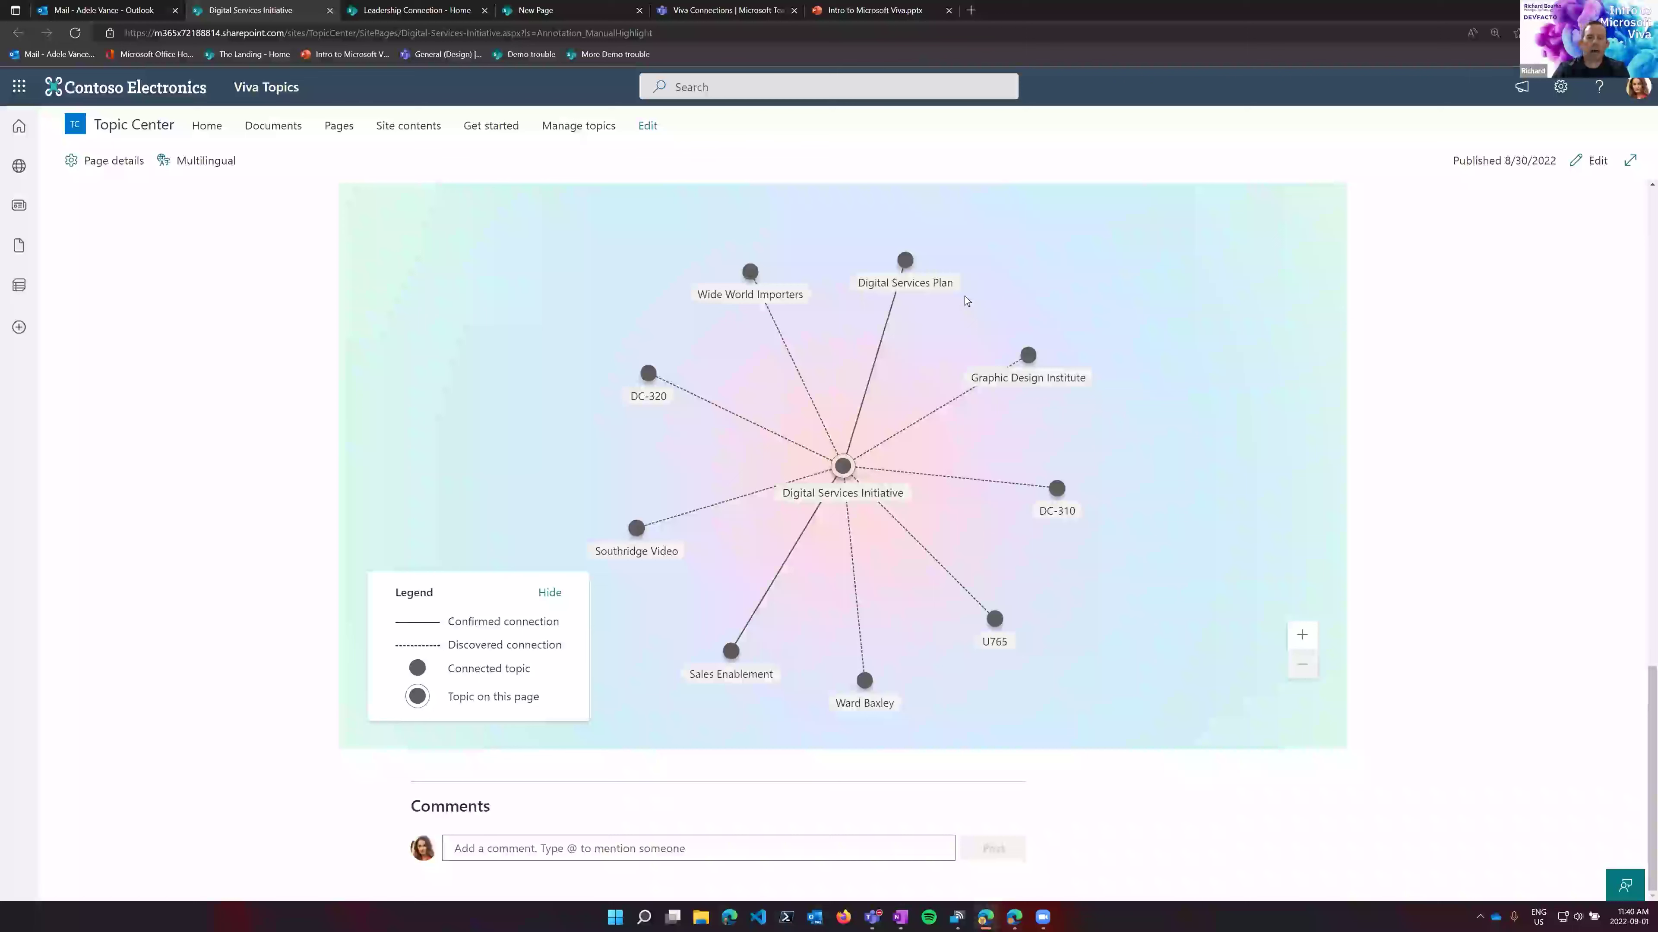
mouse_move(929, 281)
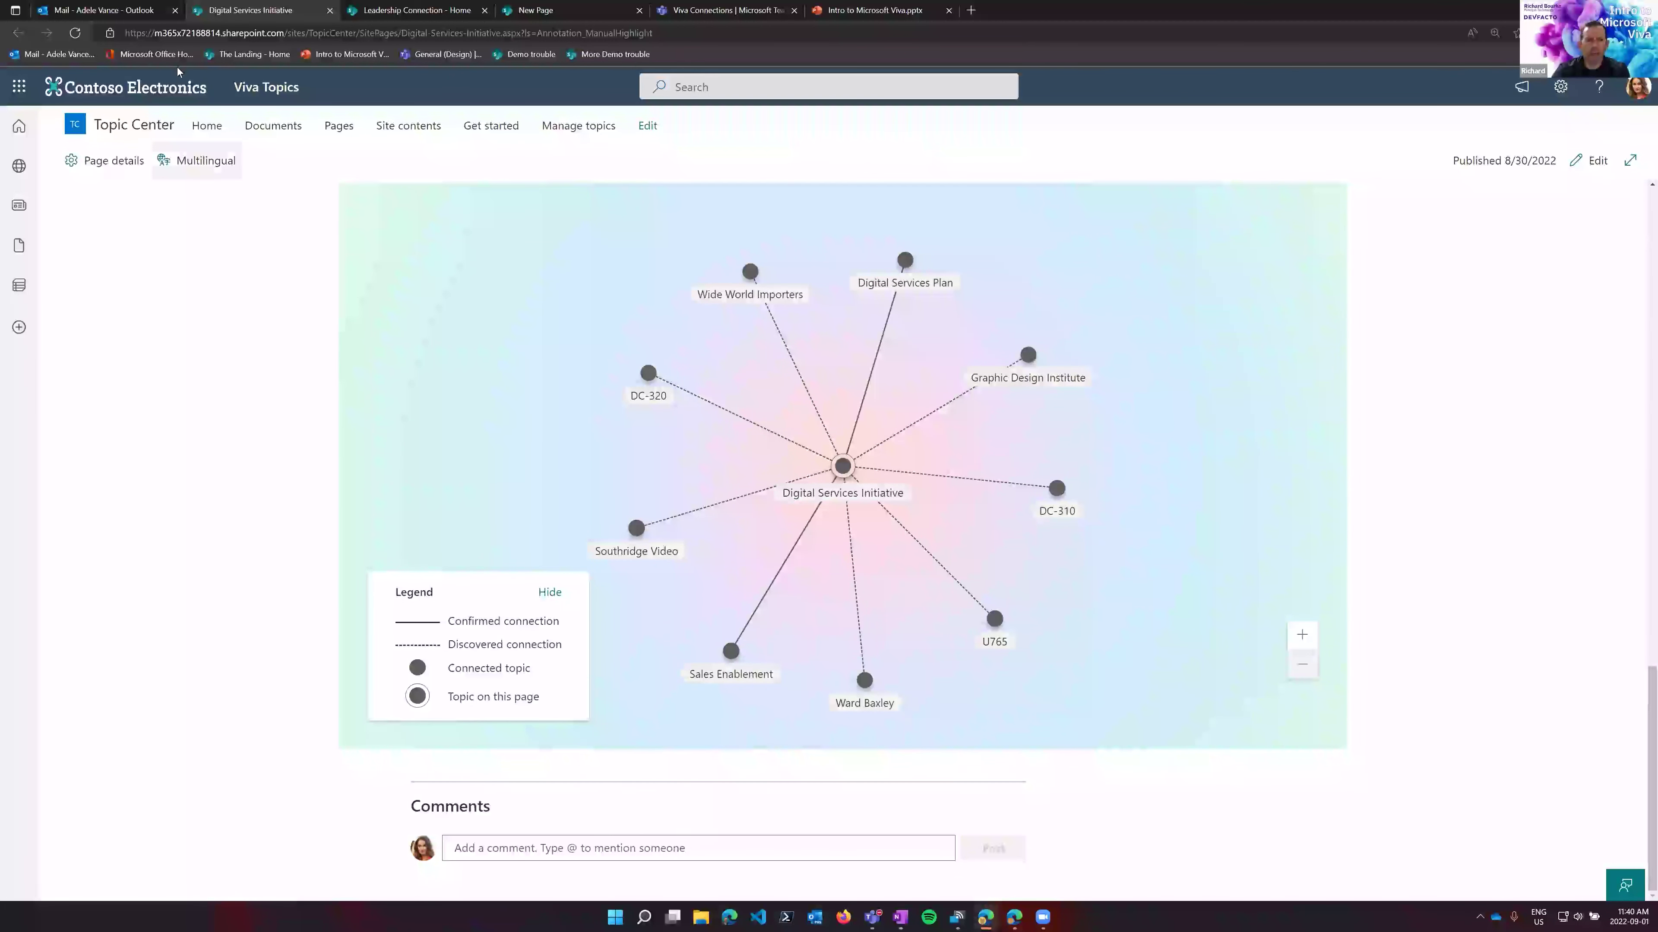
- Revisit the Getting started email, return to the Topic Center, and go to The Landing home page
click(110, 8)
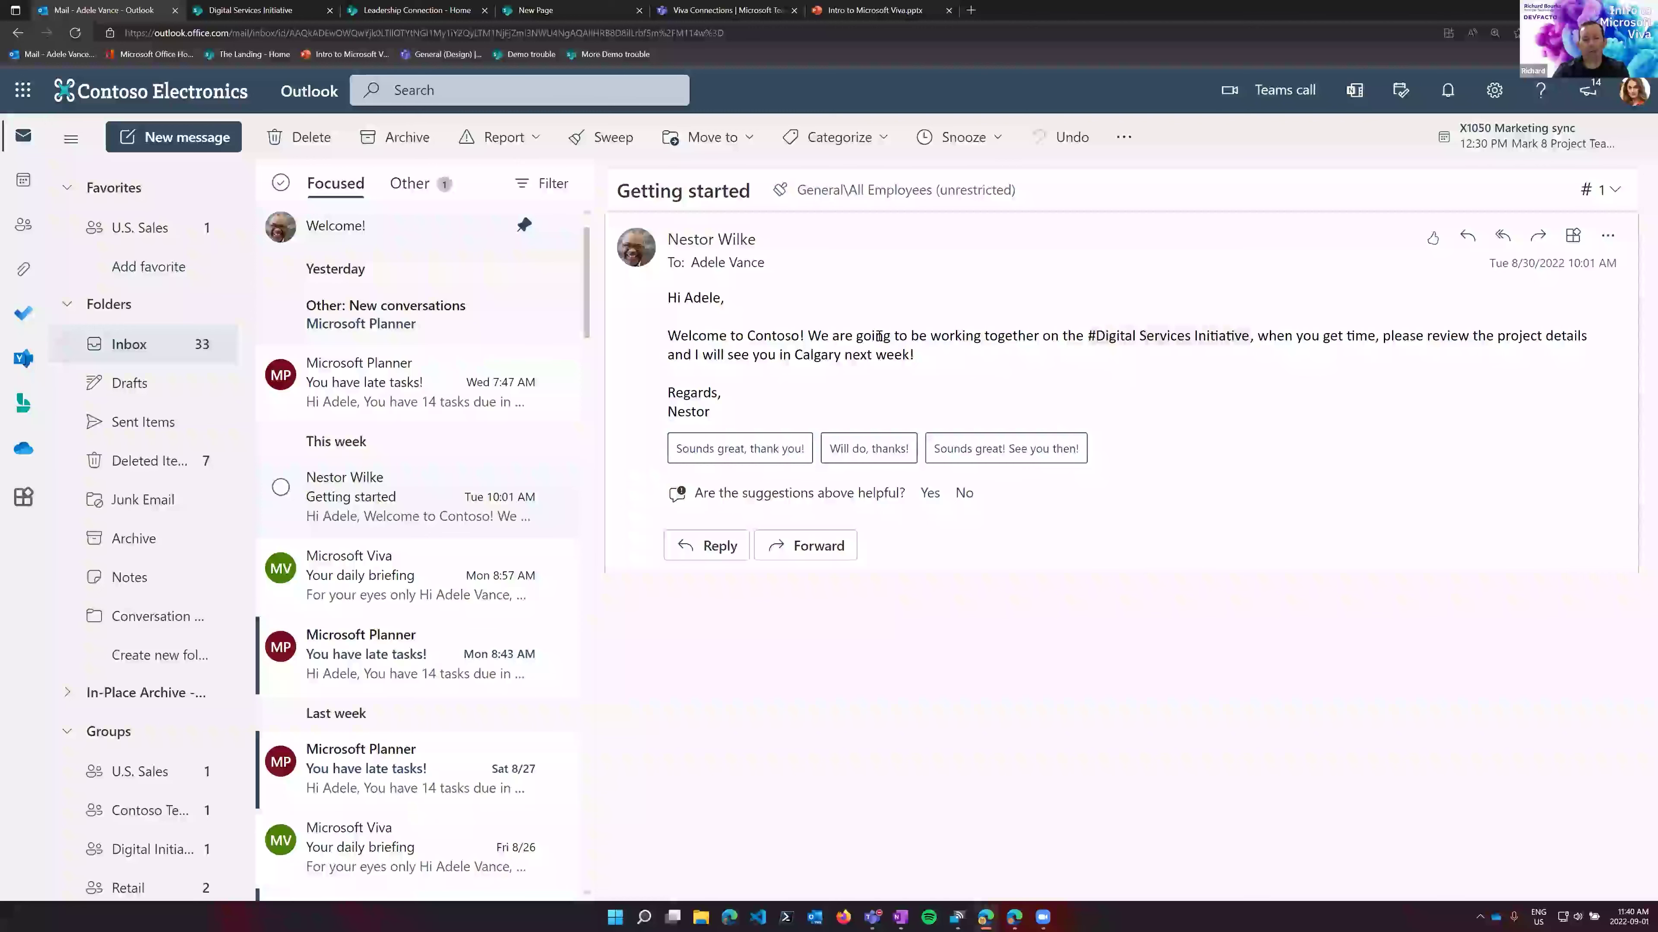
click(296, 9)
click(189, 89)
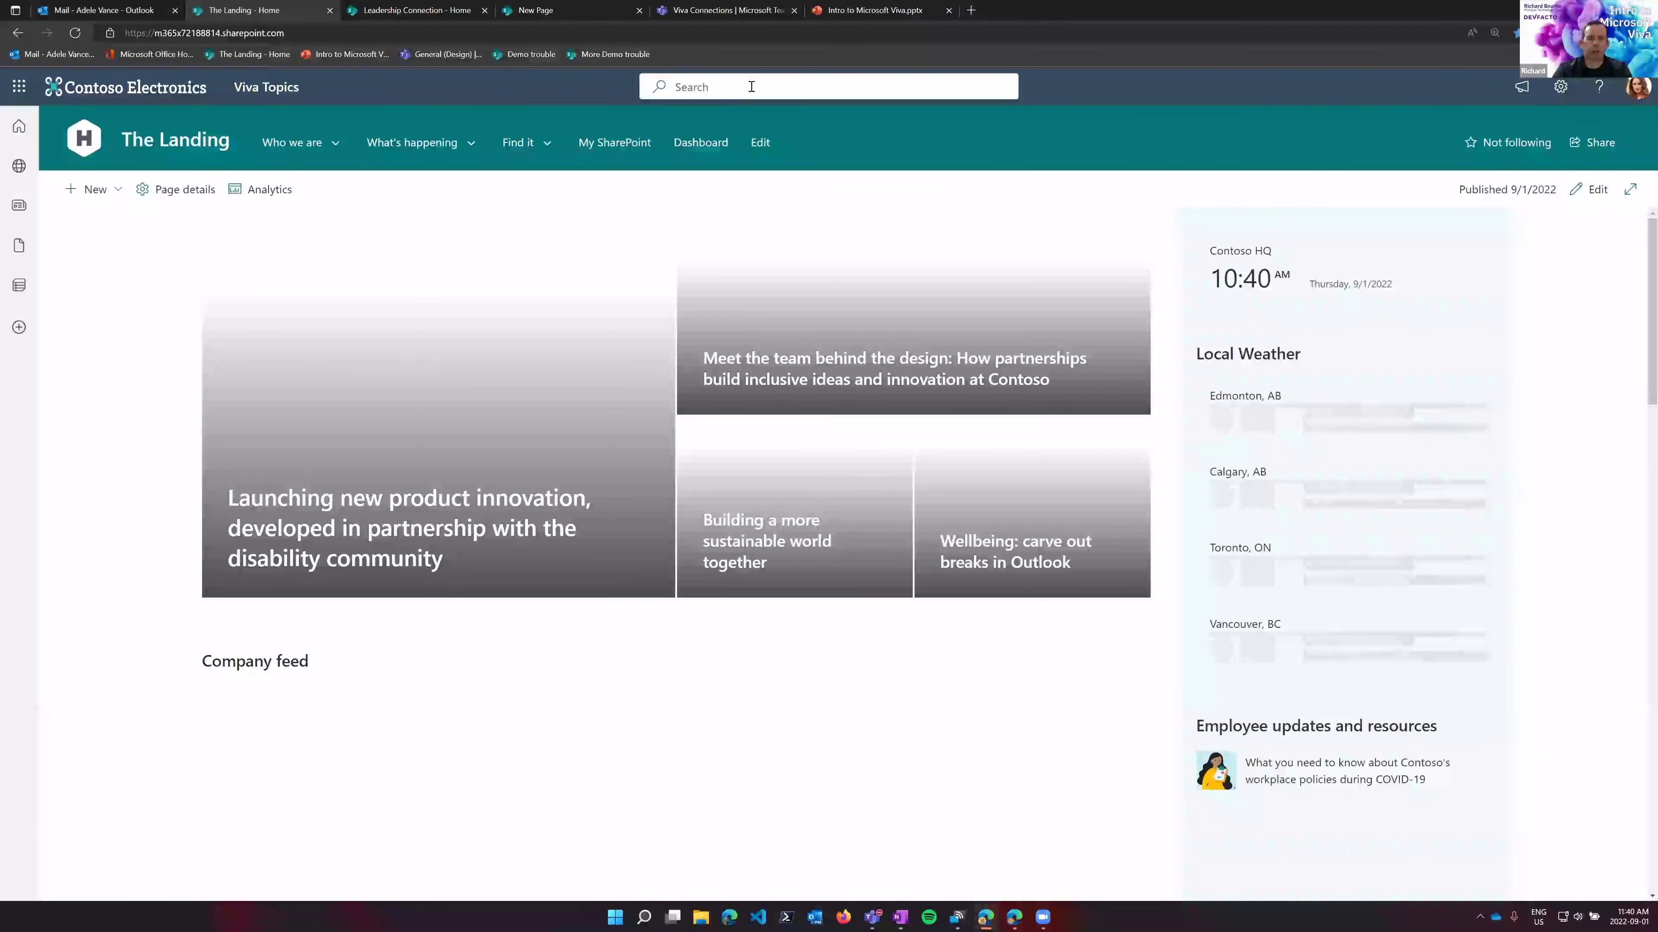
- Search the intranet for "travel" and examine the Travel topic card with its alternate names, people and resources
click(751, 86)
text(trav)
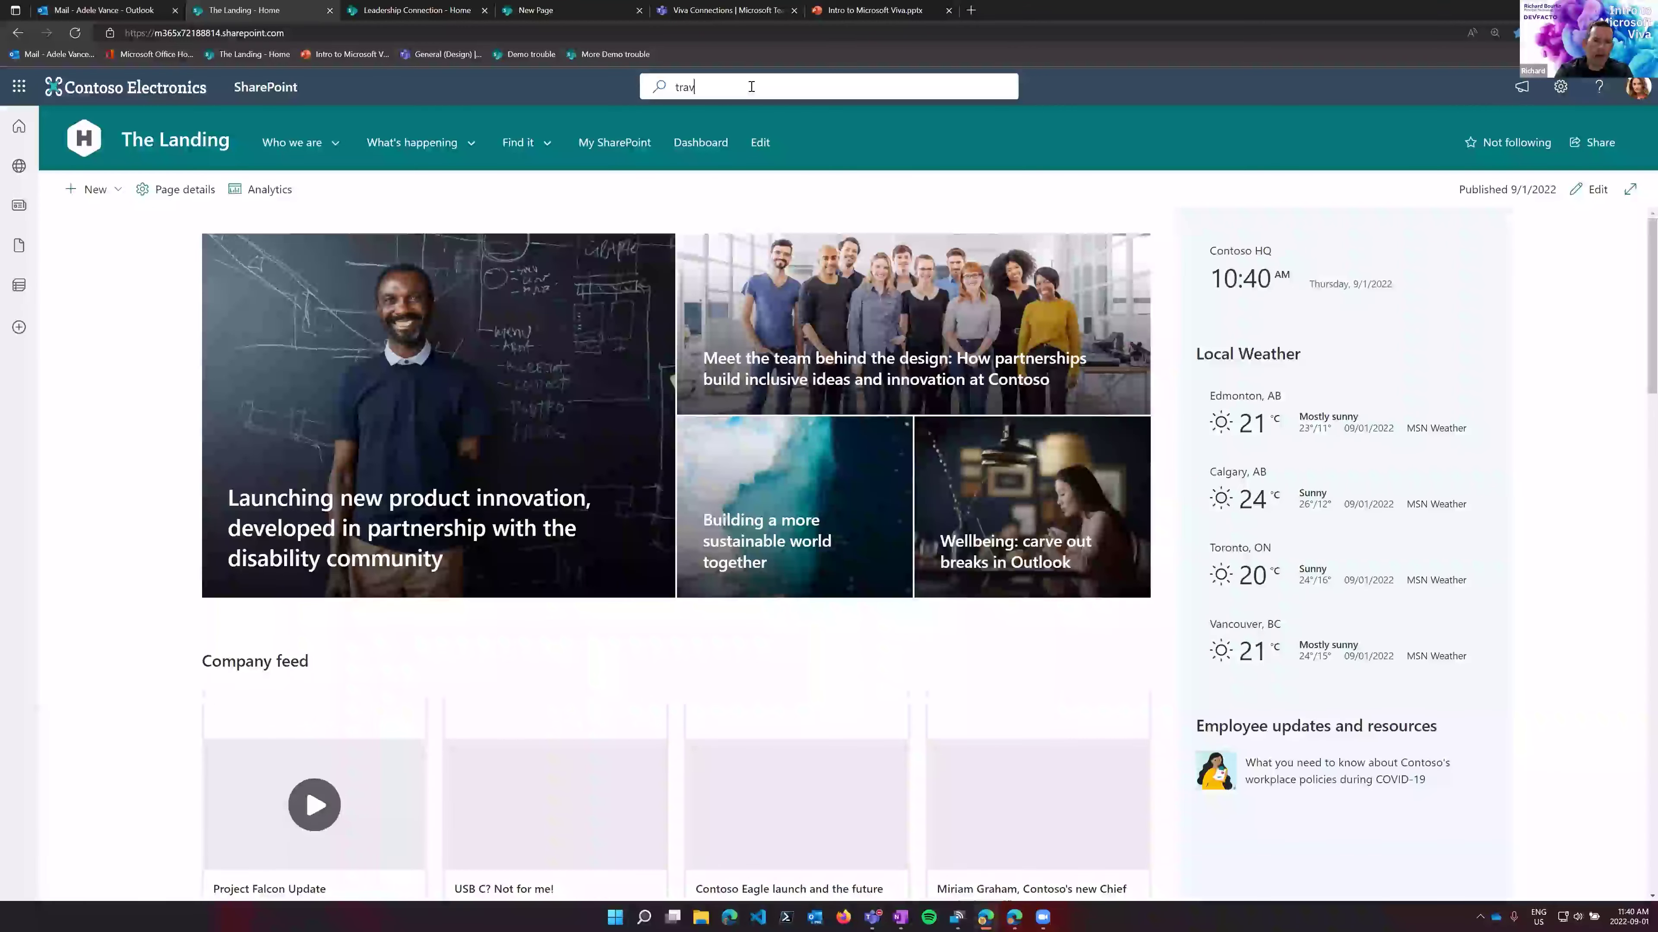
text(el)
key(Return)
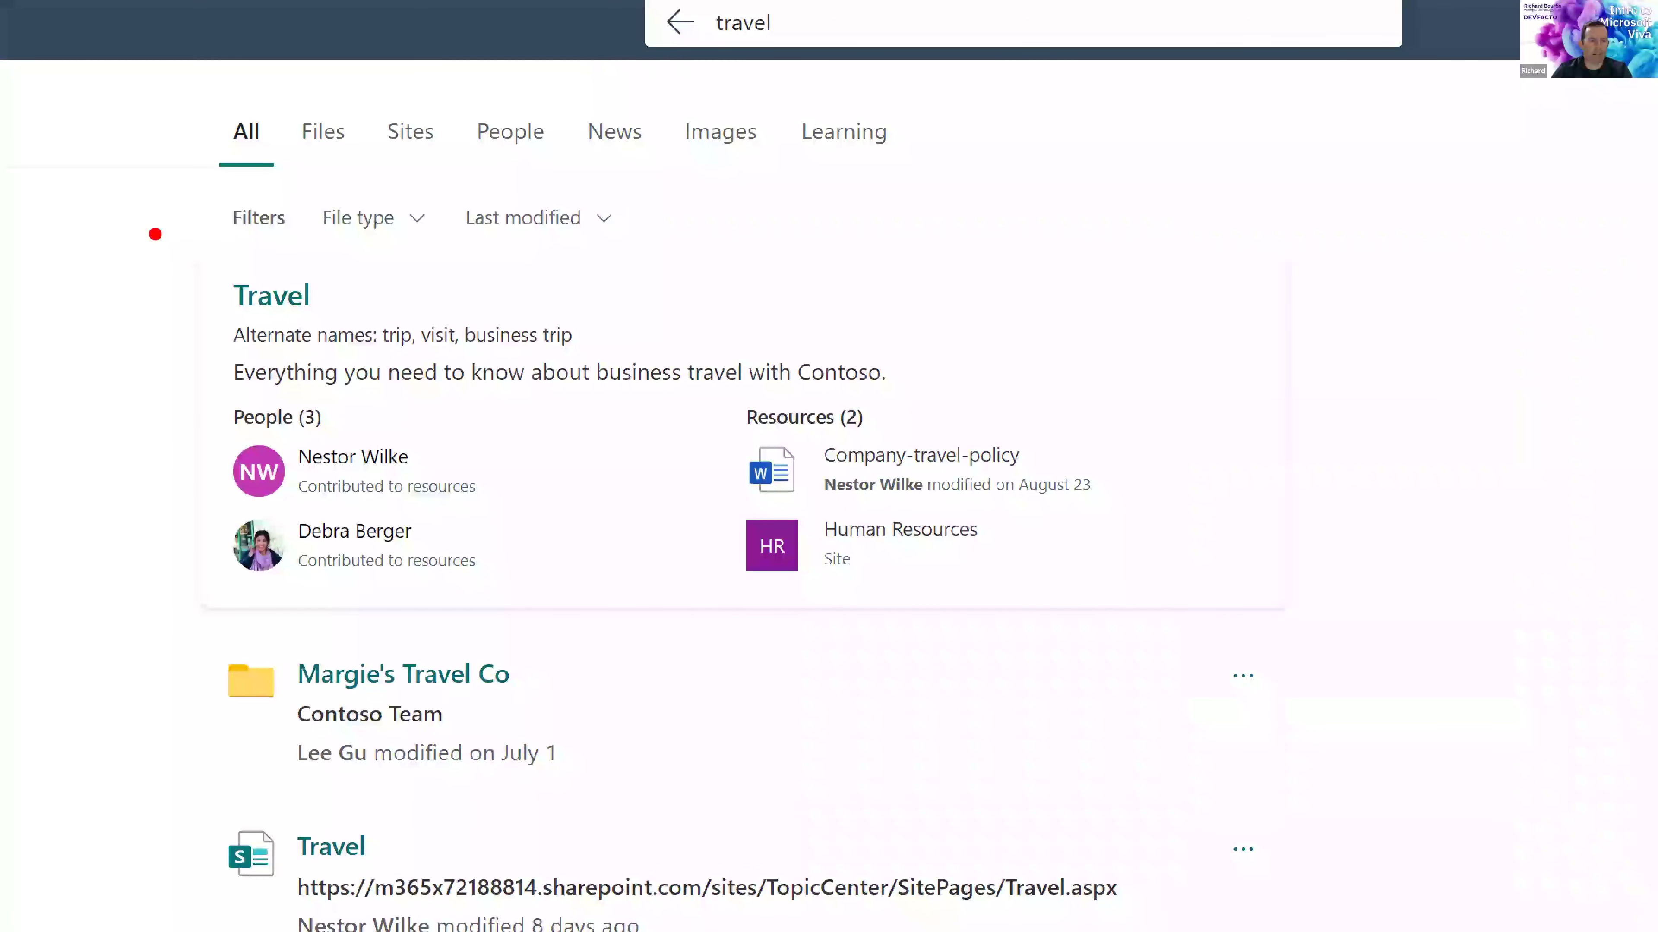
mouse_move(156, 234)
mouse_down()
mouse_move(307, 382)
mouse_move(1503, 652)
mouse_up()
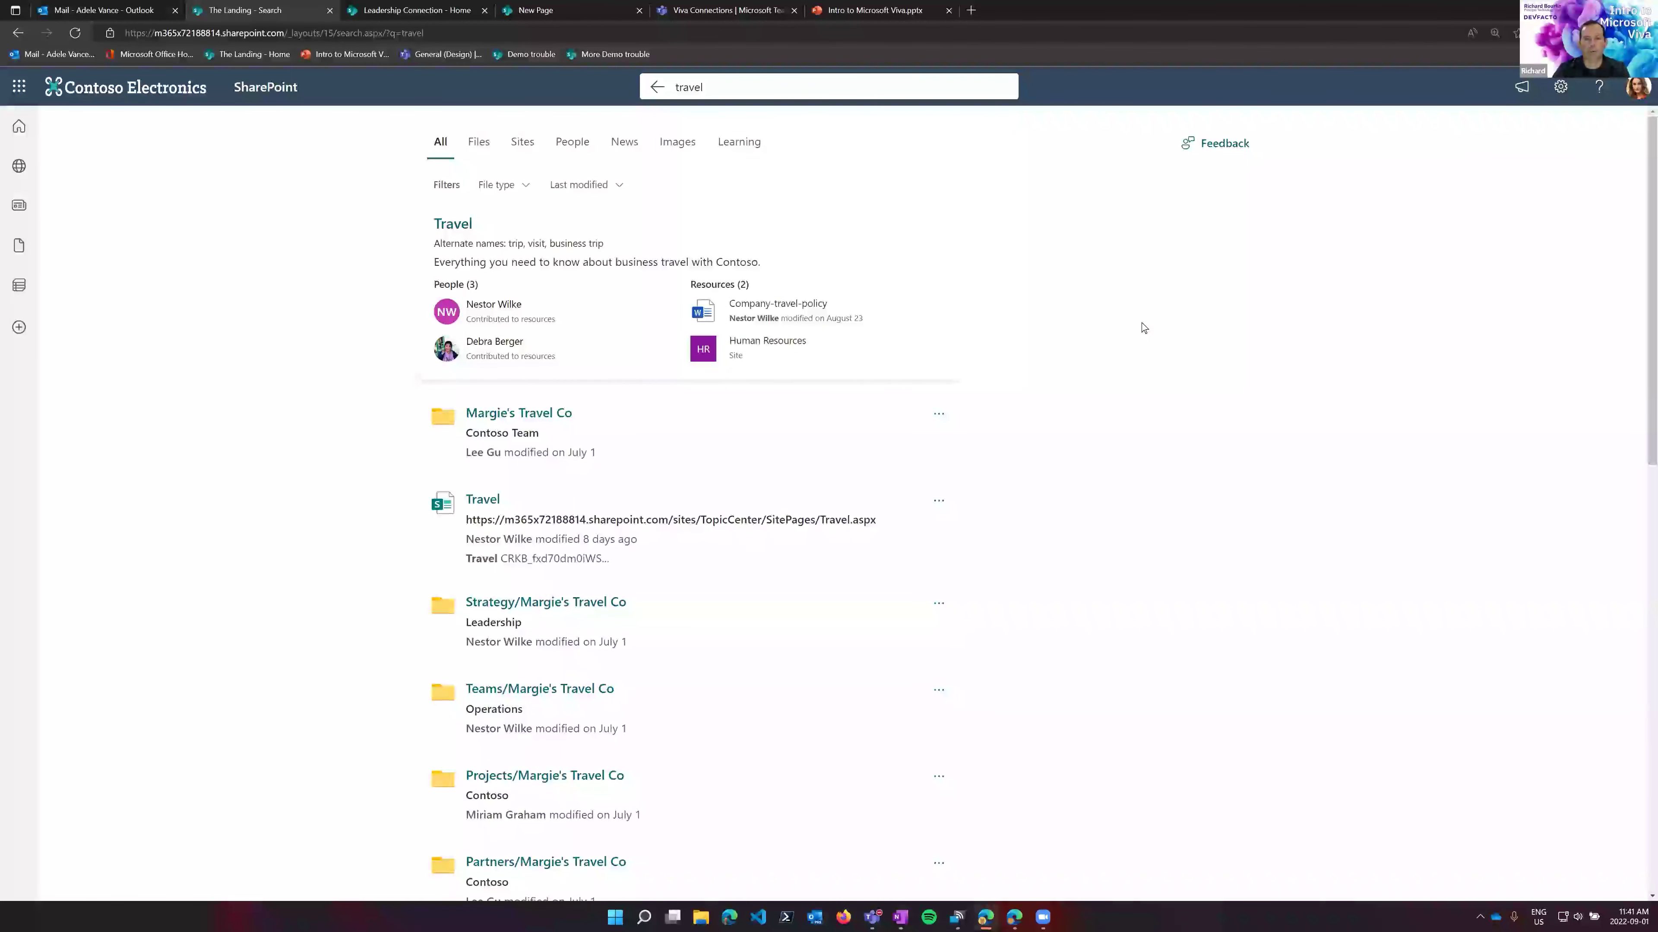
- Search for "dsi" and examine the Digital Services Initiative card, including its related topics and the feedback question about a connected person
click(775, 81)
double_click(775, 81)
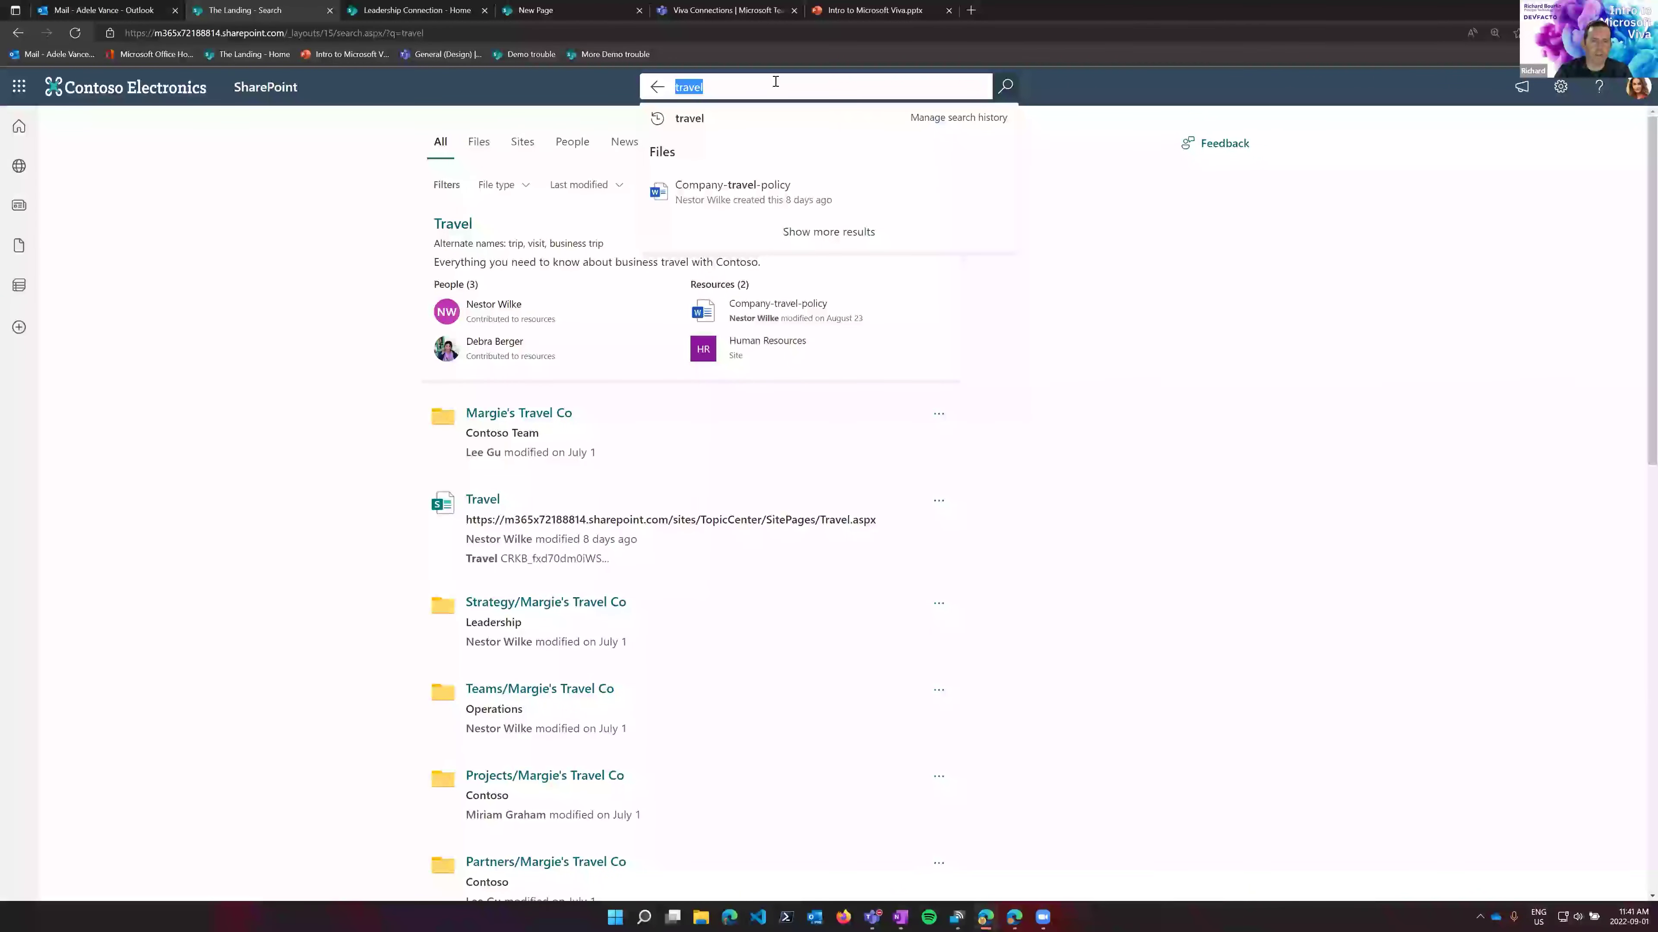
text(dsi)
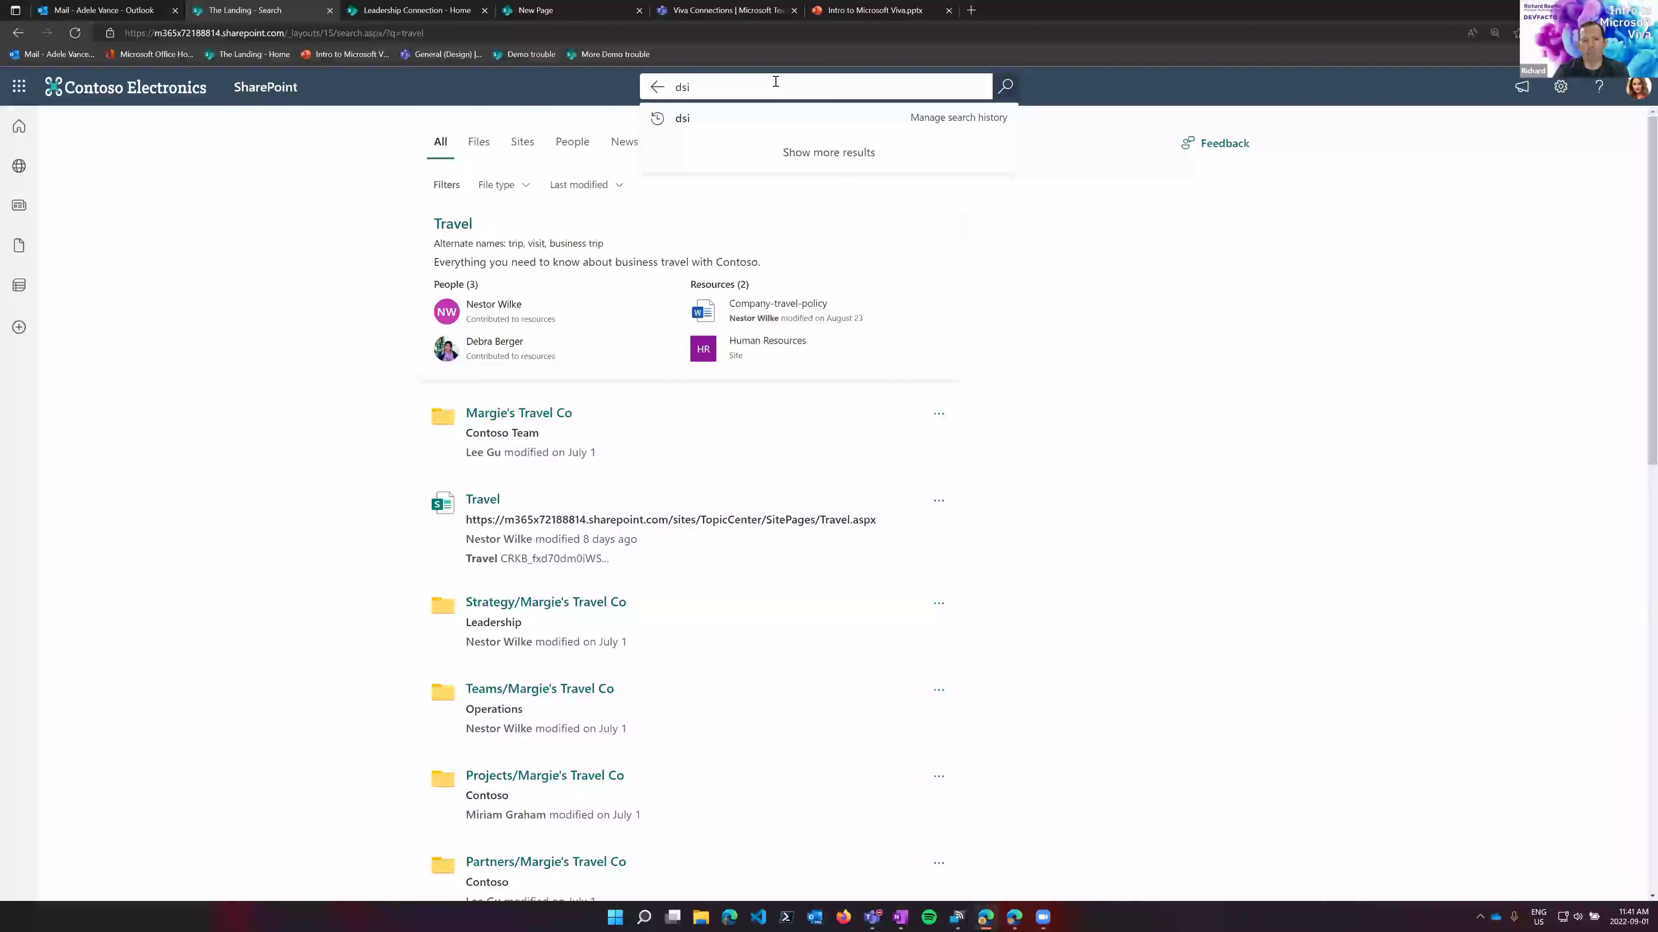
key(Return)
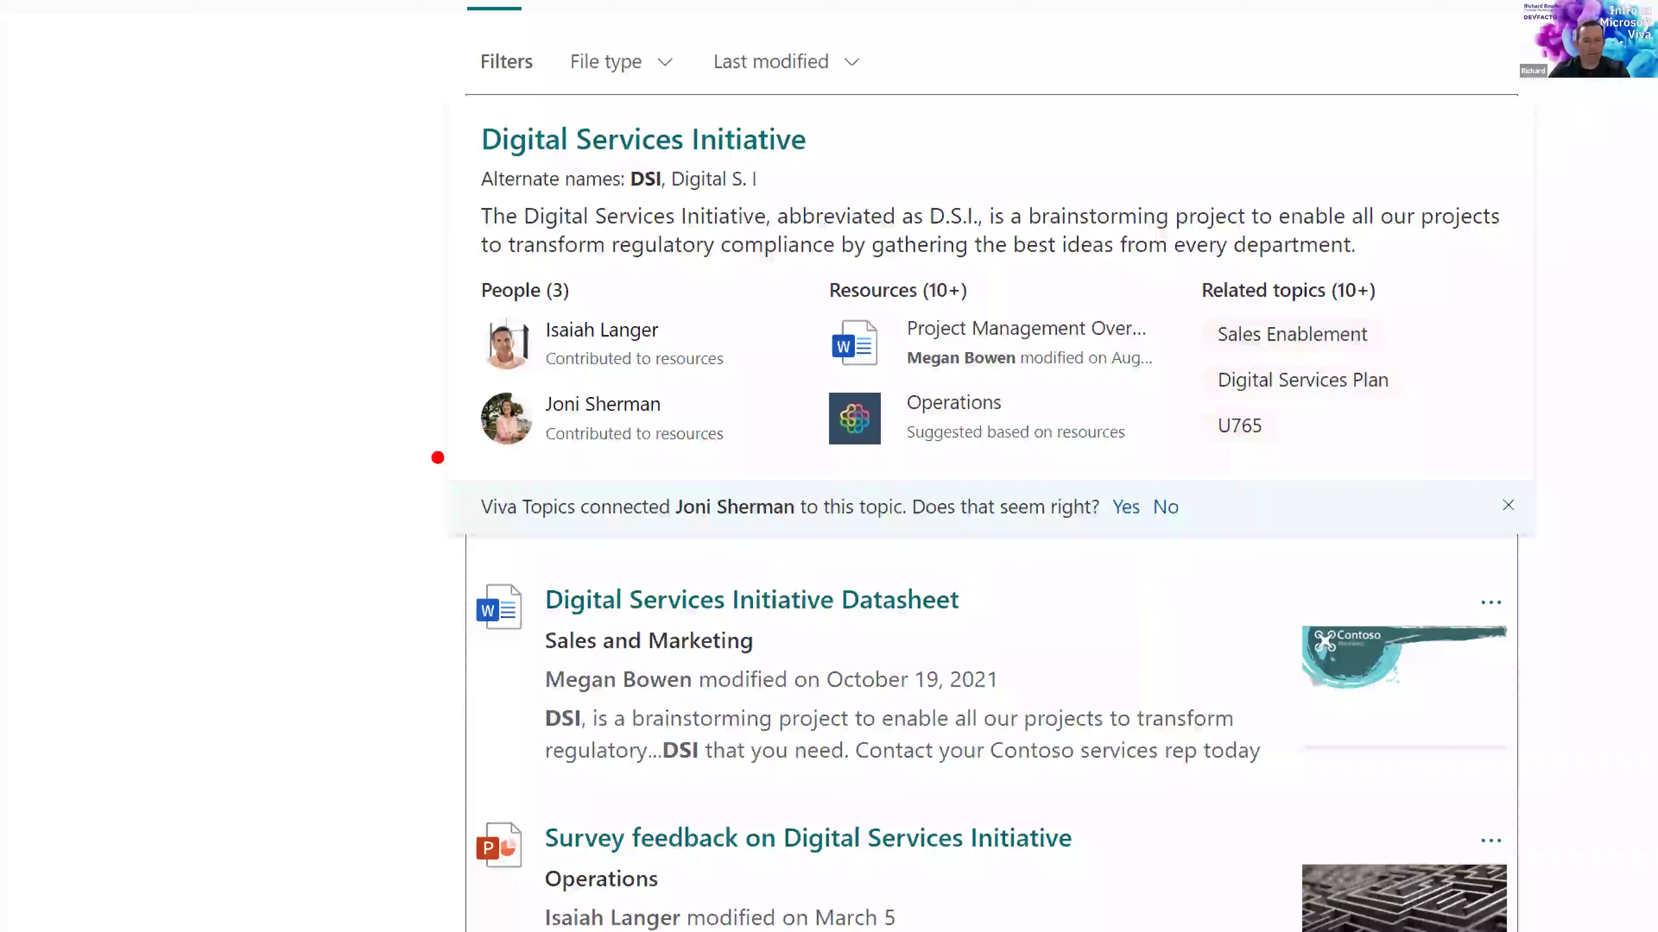
mouse_move(421, 450)
mouse_down()
mouse_move(607, 572)
mouse_move(1503, 546)
mouse_up()
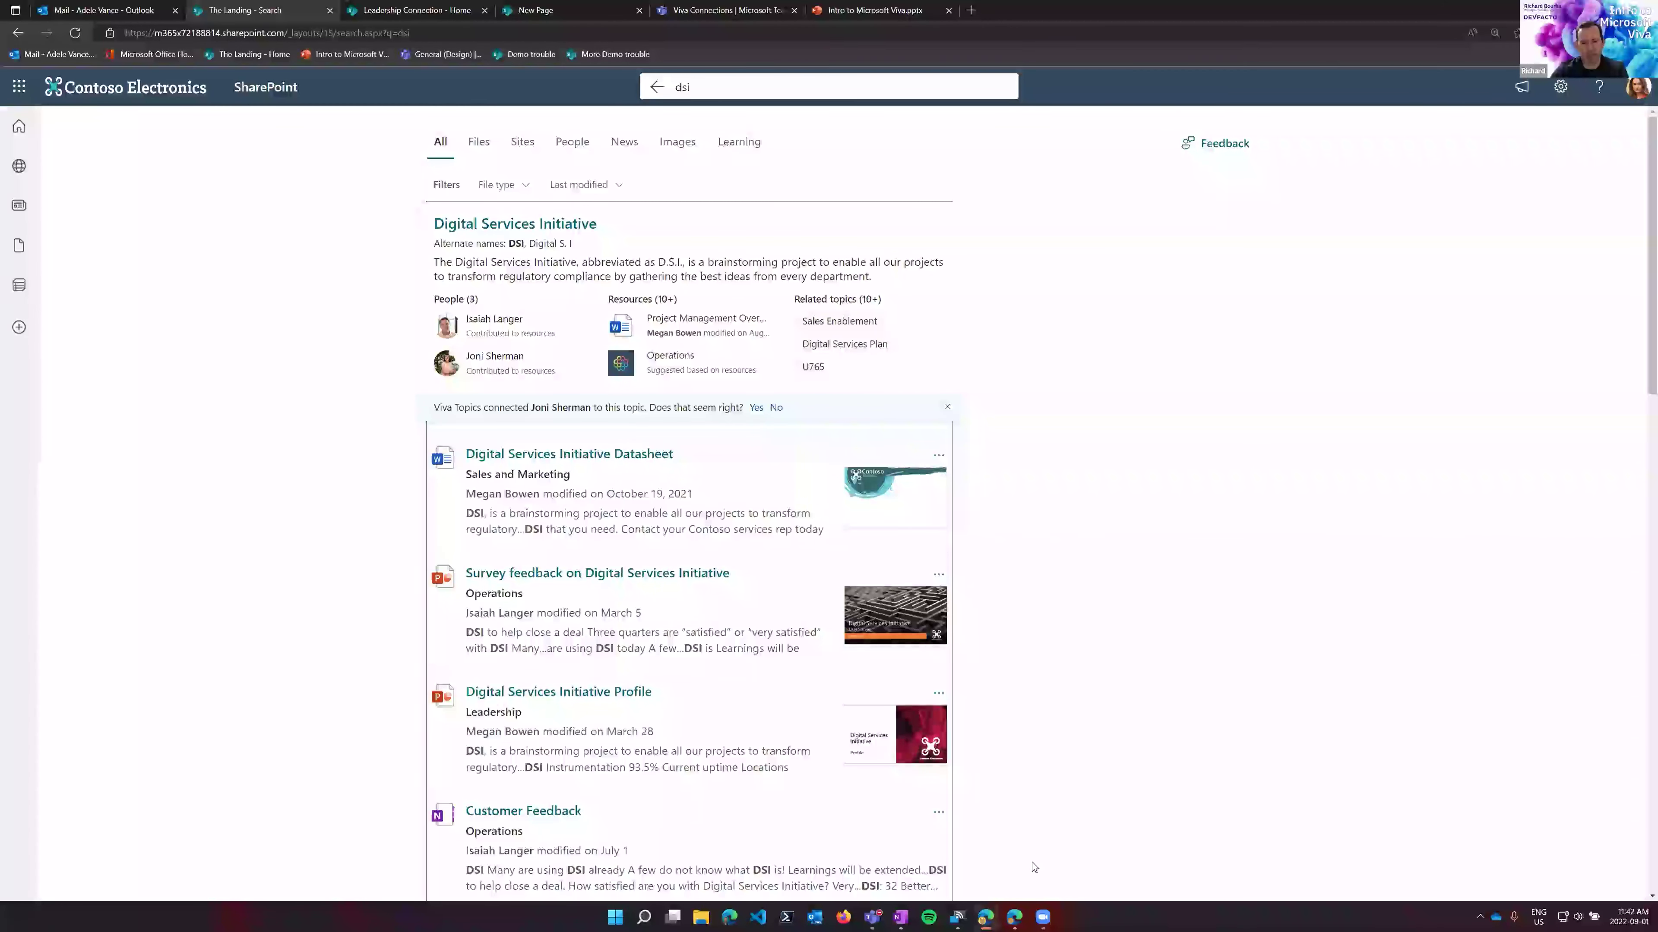
- In the other browser window, open the Digital Services Initiative topic page from the Expanding our business article and go to topic management
click(1024, 917)
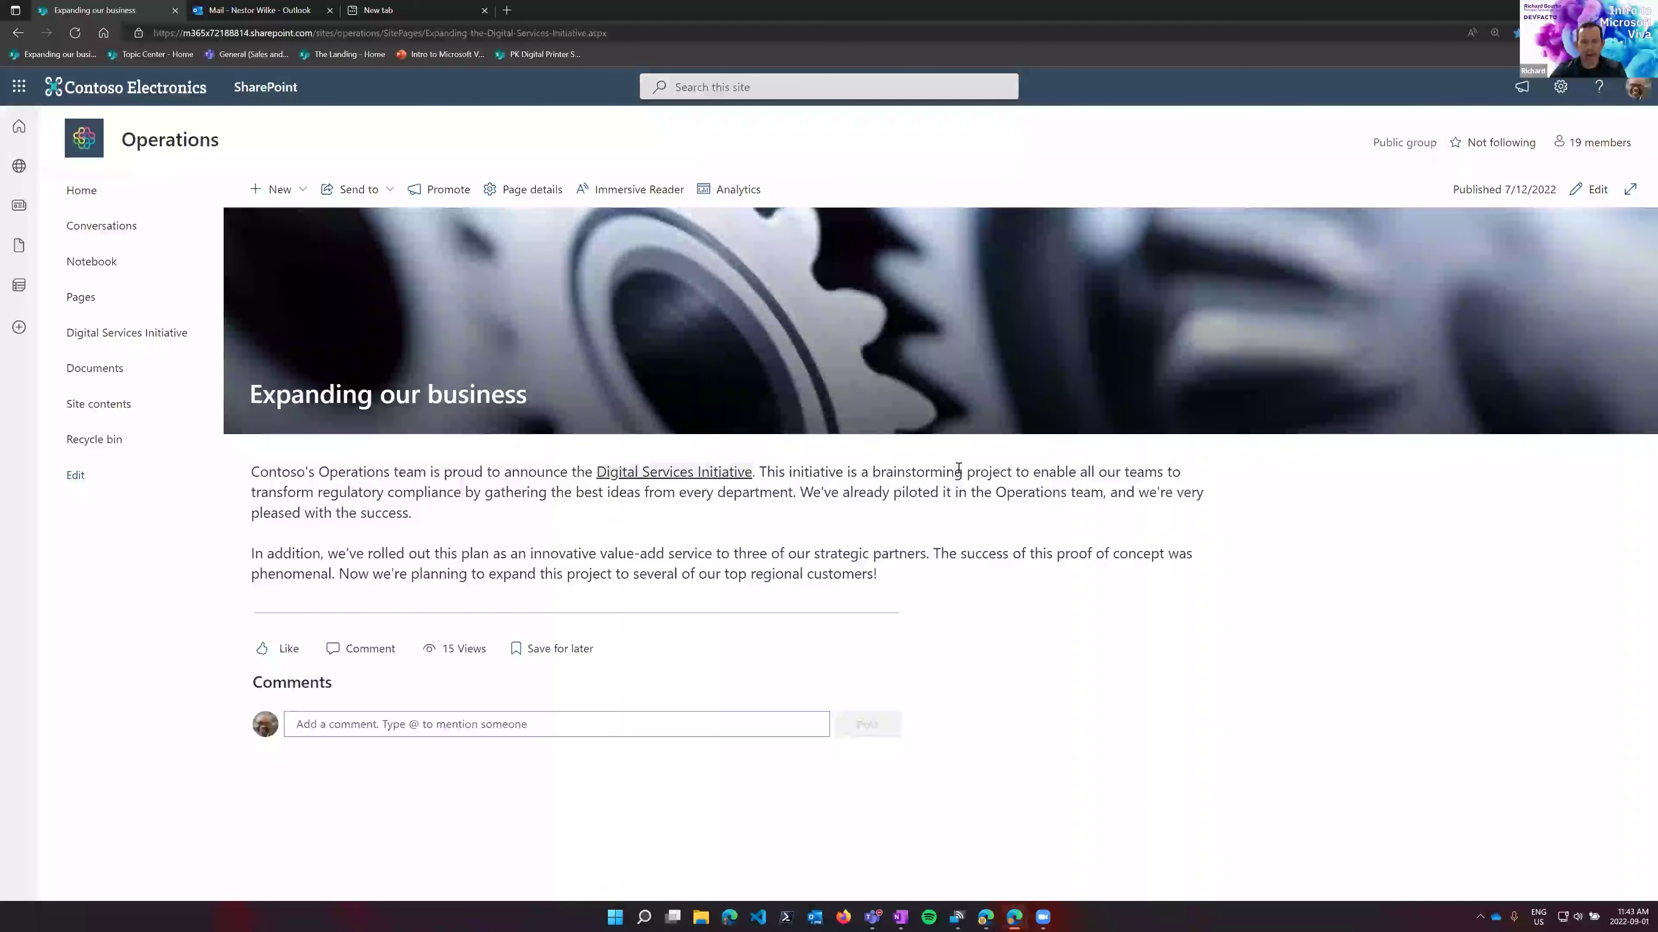
mouse_move(705, 474)
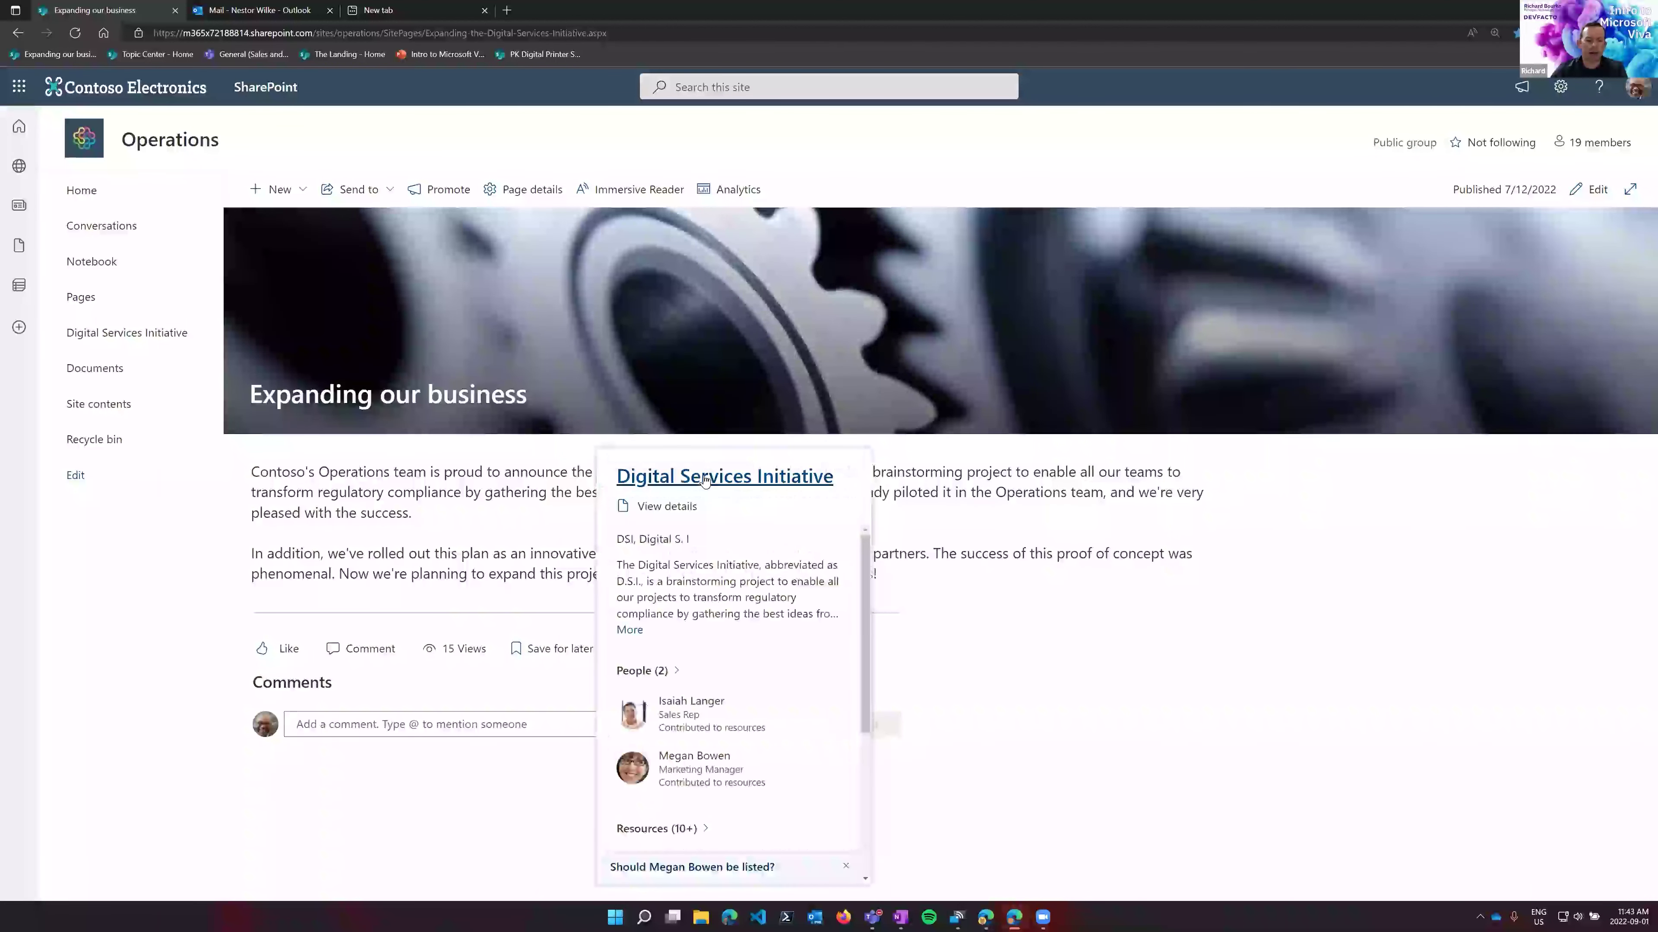
click(704, 476)
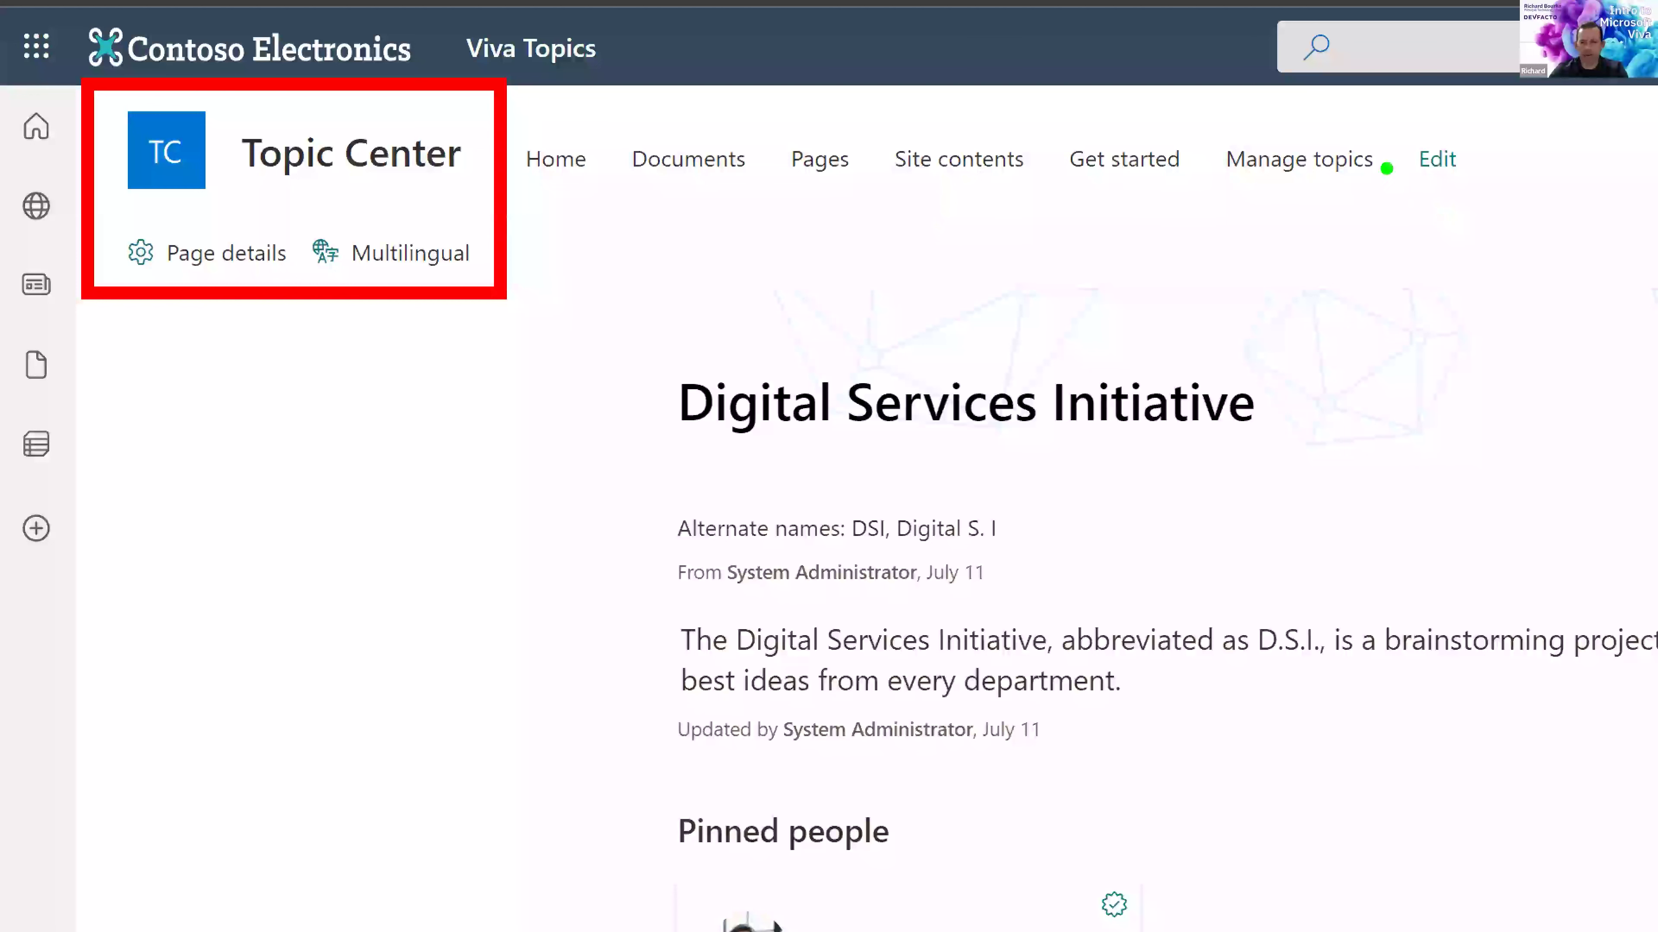
mouse_move(1182, 108)
mouse_down()
mouse_move(1302, 186)
mouse_move(1410, 204)
mouse_up()
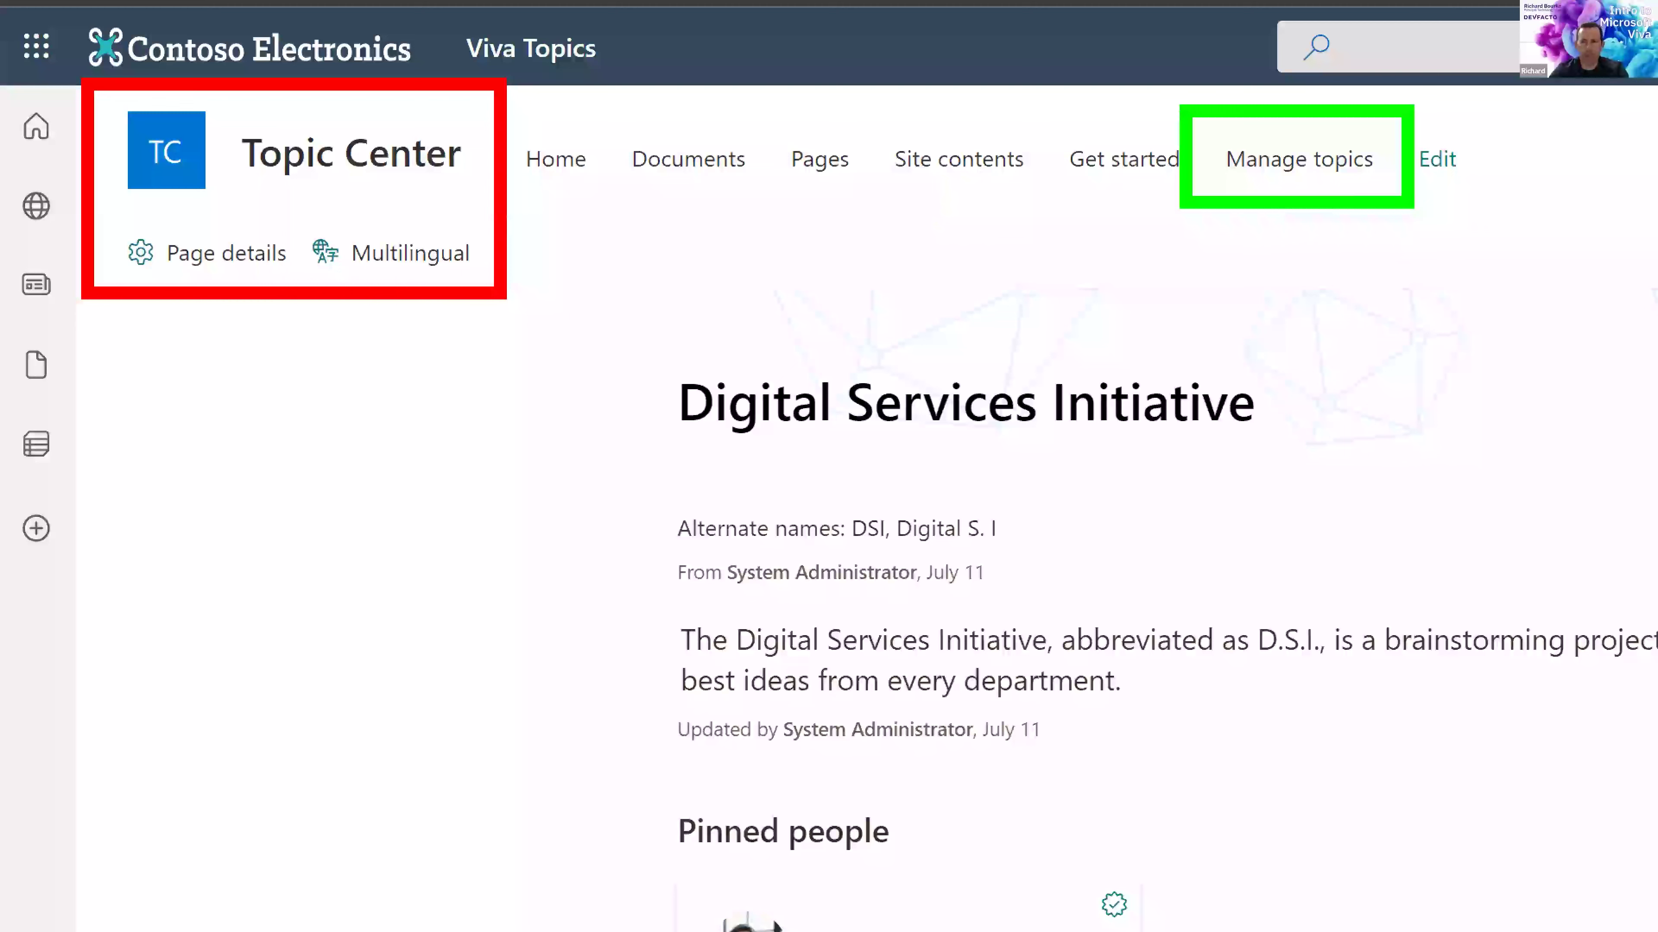
click(1267, 168)
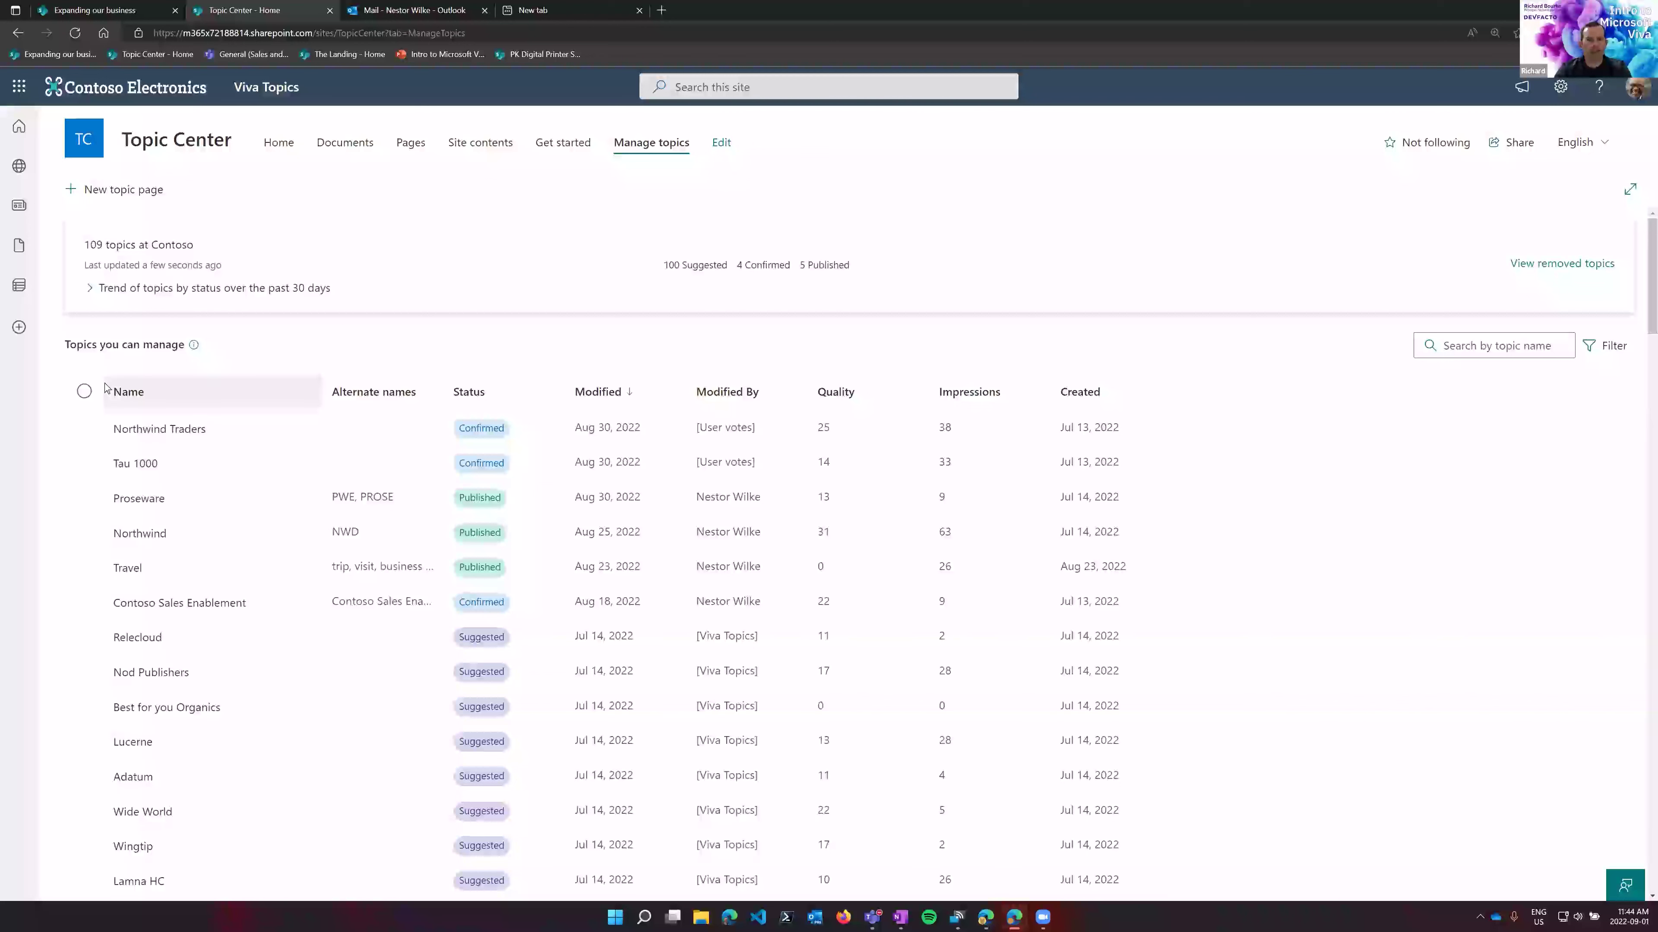
- Look through the list of topics that can be managed and examine its Impressions column
scroll(79, 398, down, 3)
scroll(77, 400, down, 10)
scroll(77, 400, down, 6)
scroll(77, 400, up, 20)
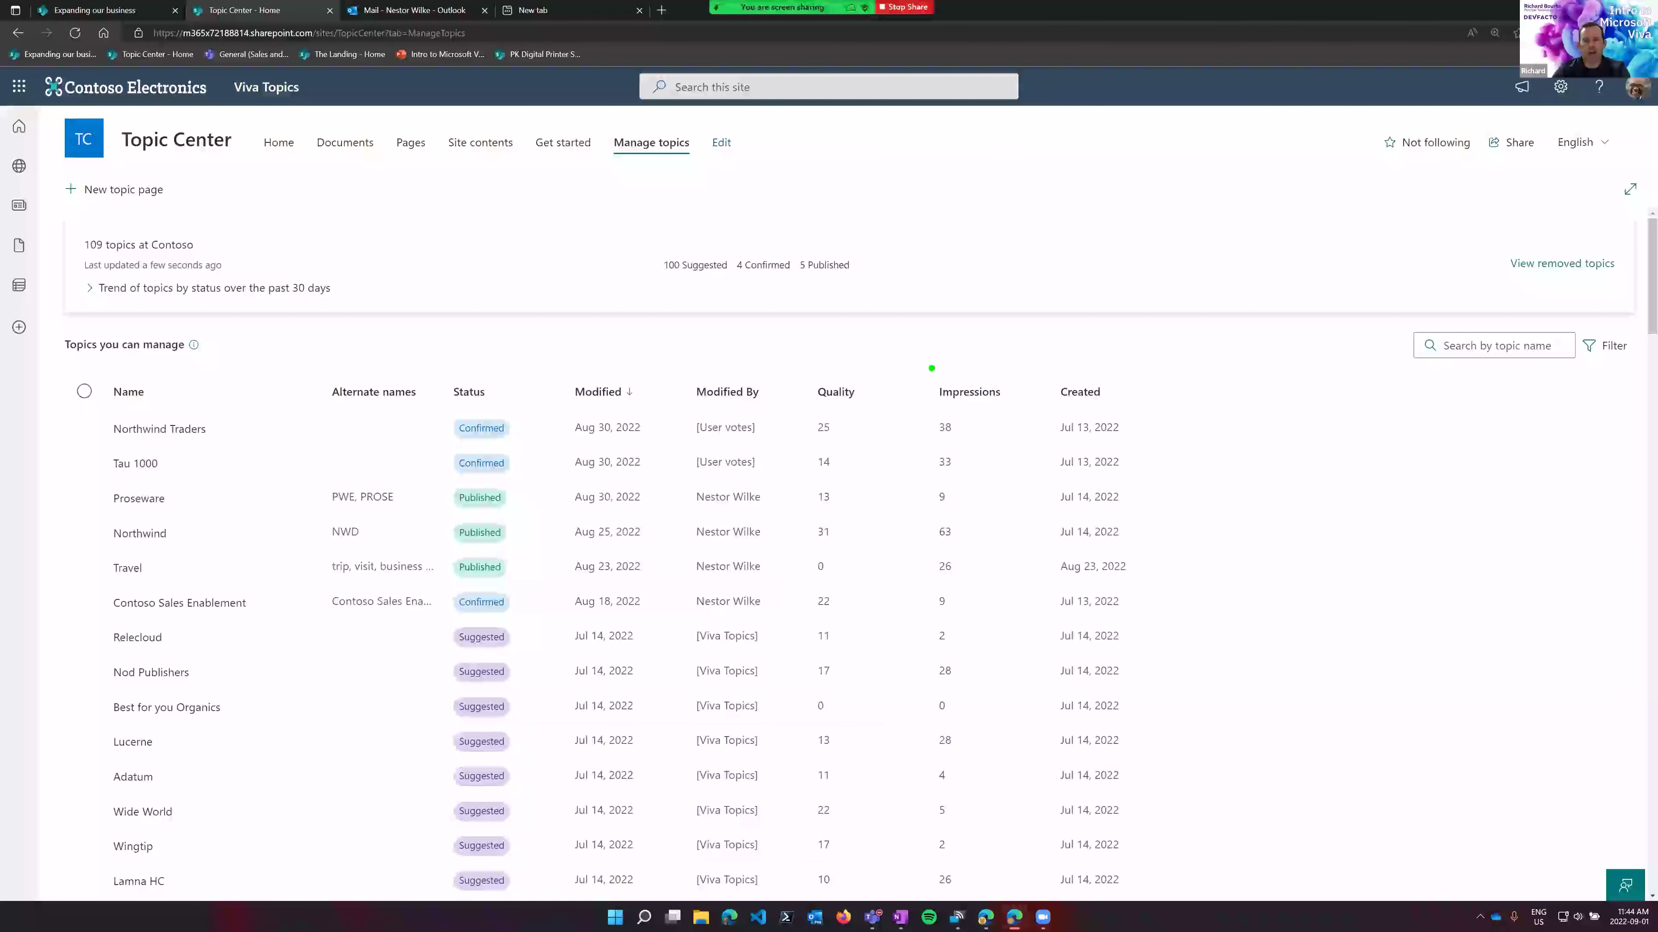
mouse_move(920, 364)
mouse_down()
mouse_move(1025, 596)
mouse_move(1044, 742)
mouse_move(1033, 840)
mouse_up()
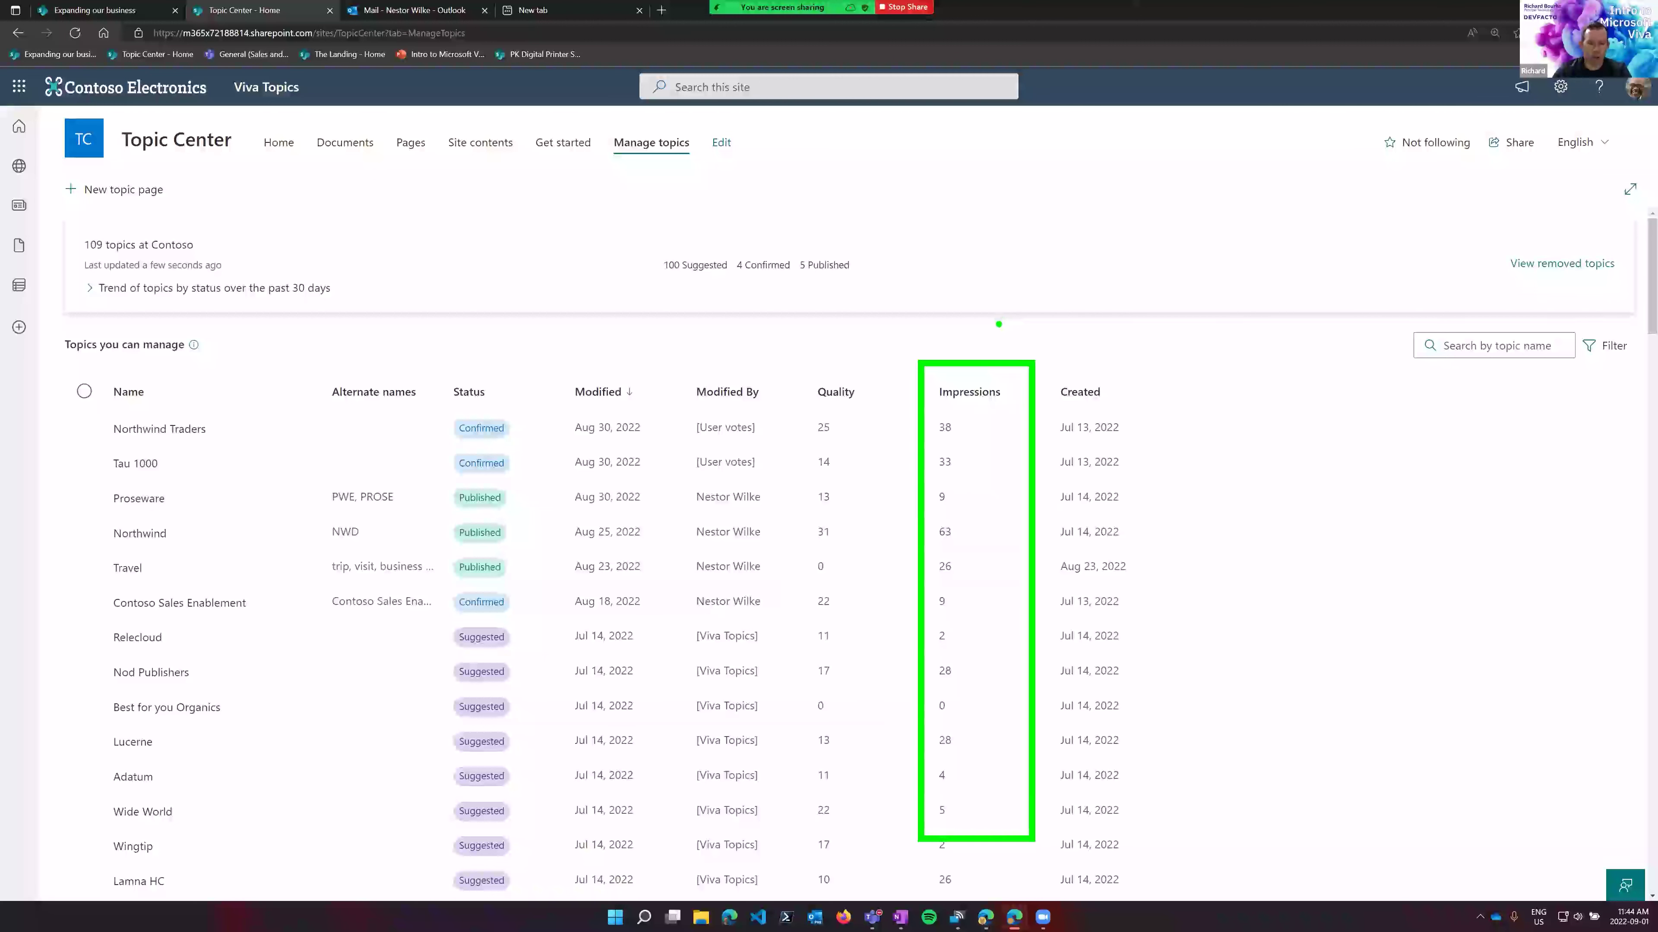
key(Escape)
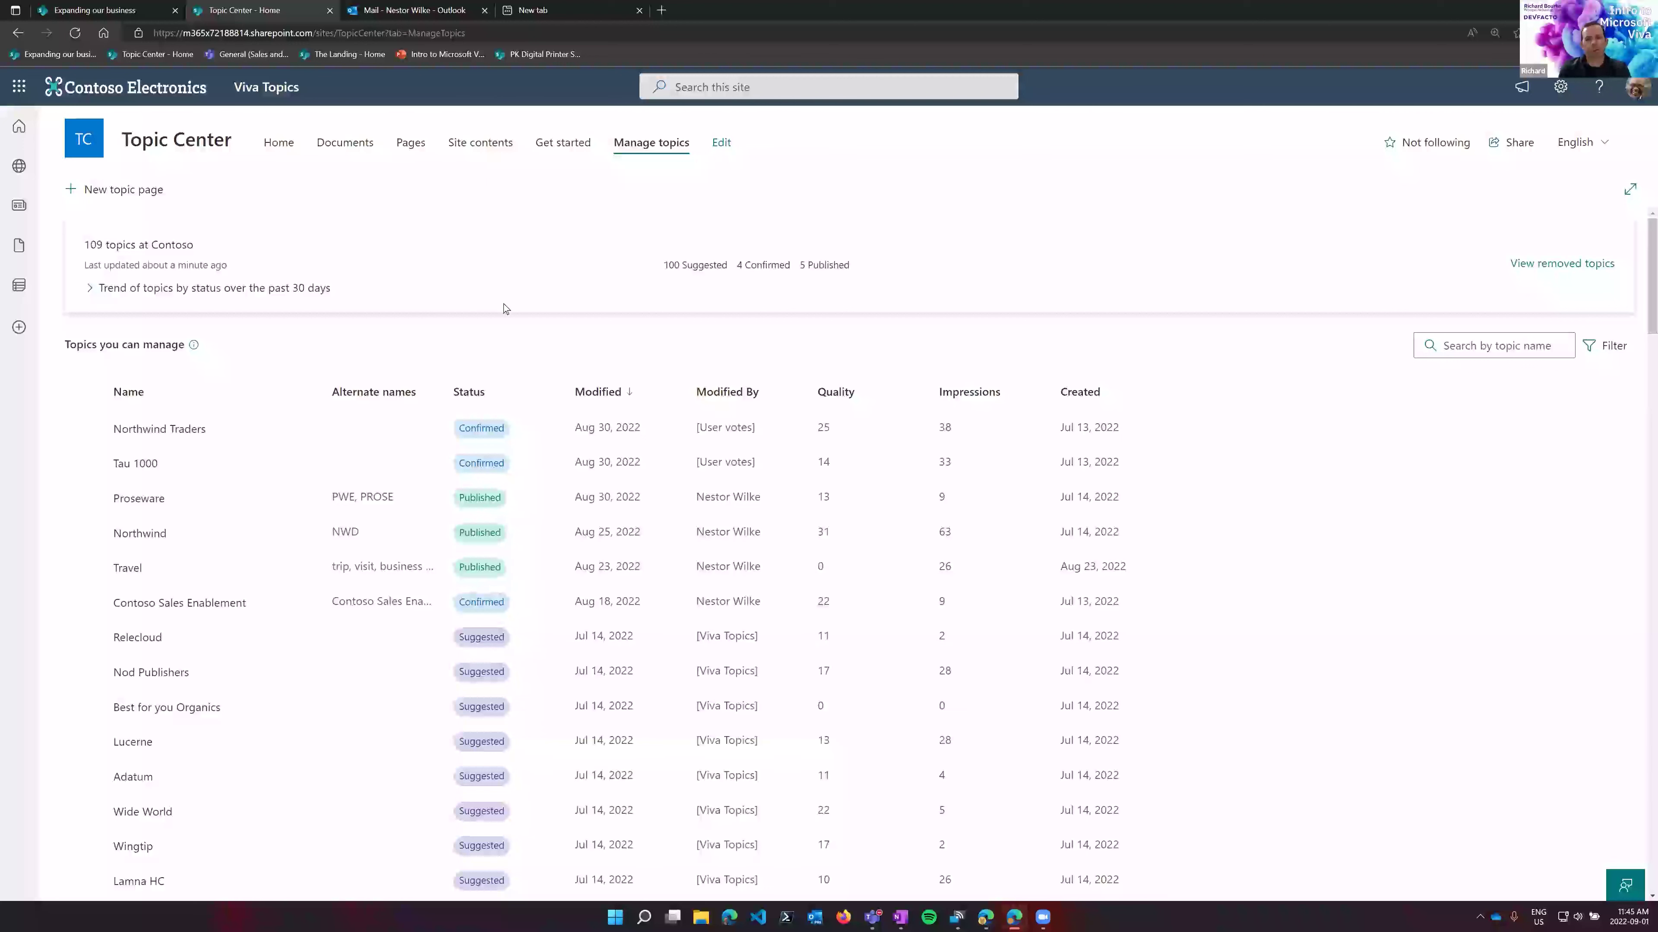
- Examine the confirm and reject options and the status of the suggested topics in the list
mouse_move(285, 712)
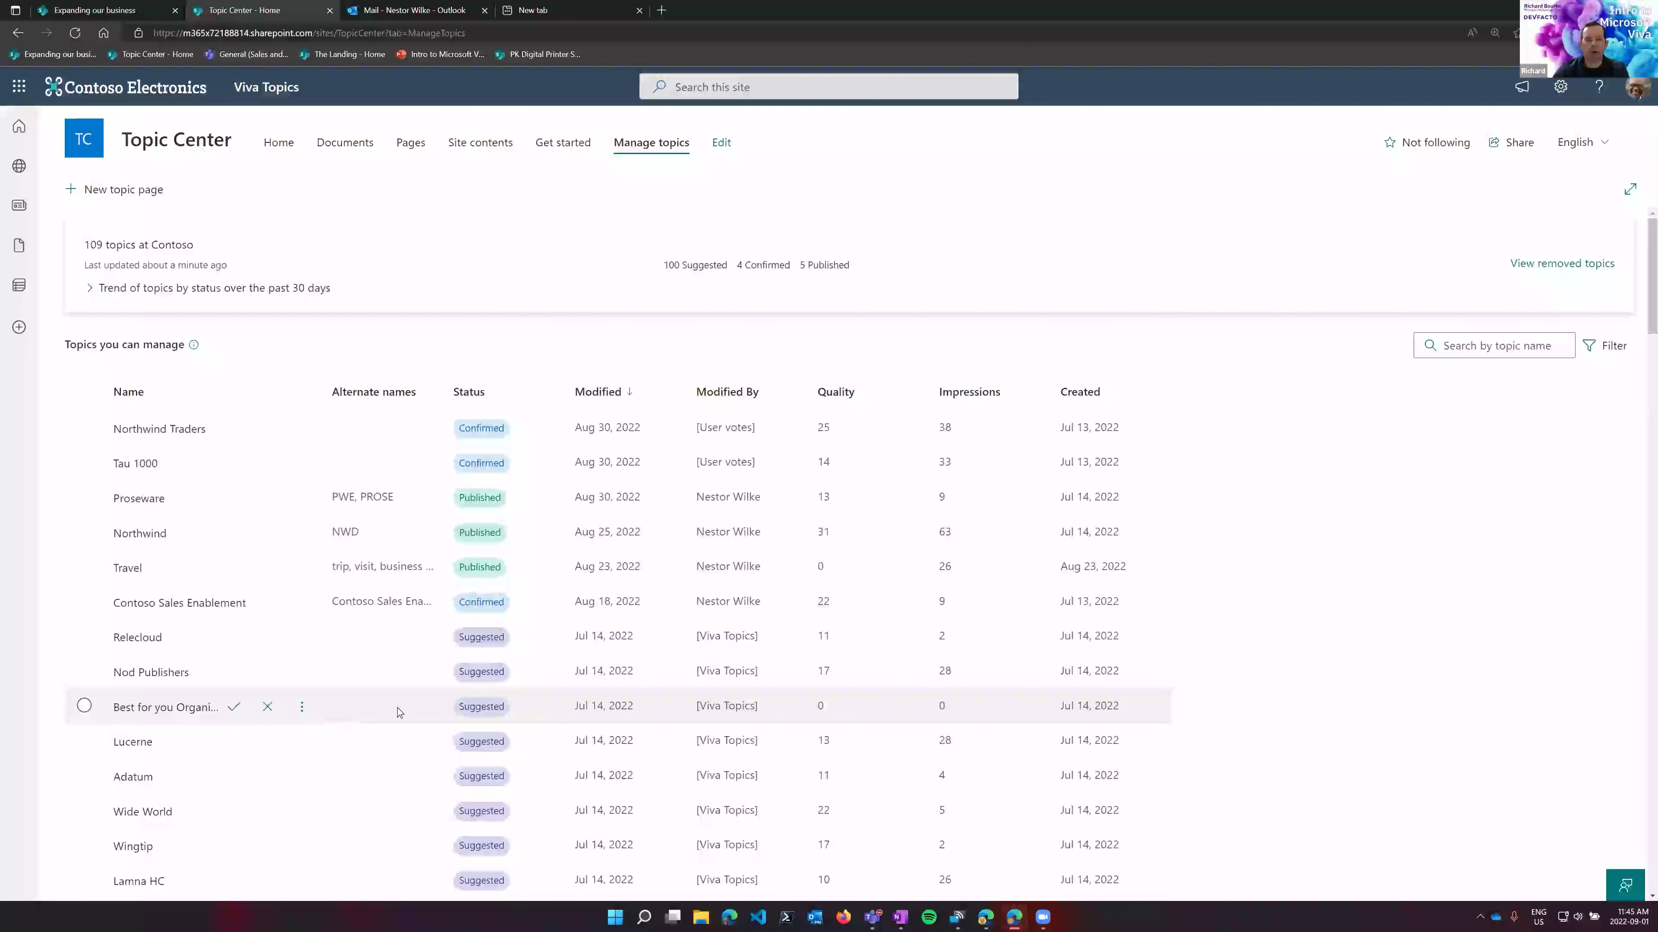
mouse_move(484, 708)
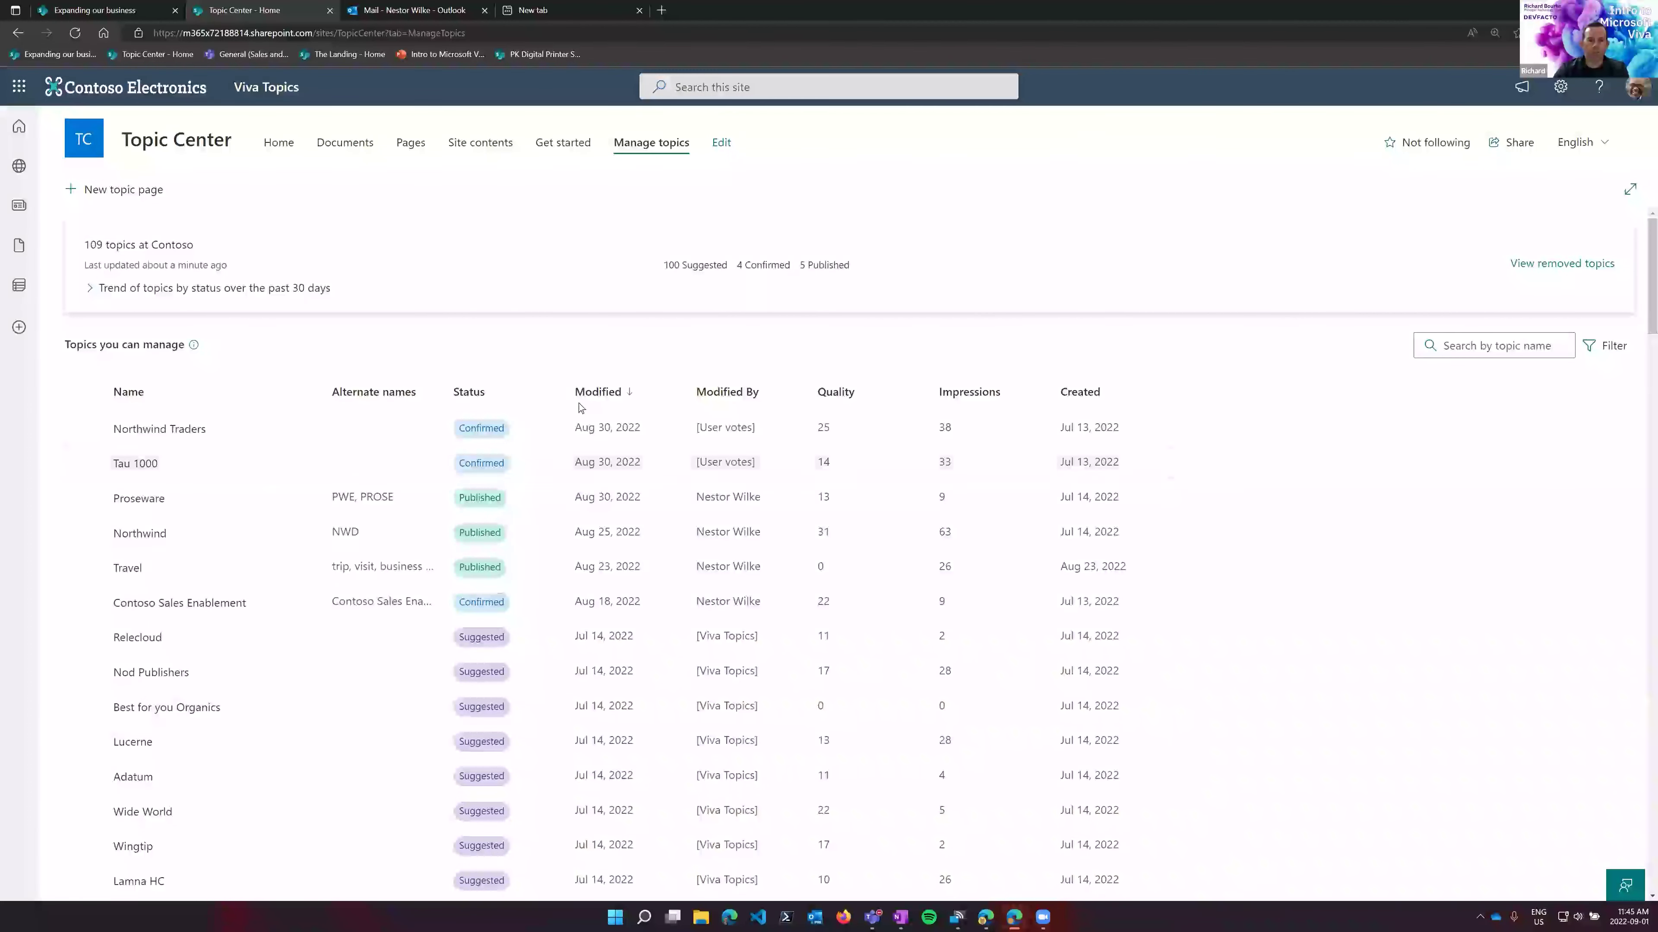
scroll(280, 591, down, 6)
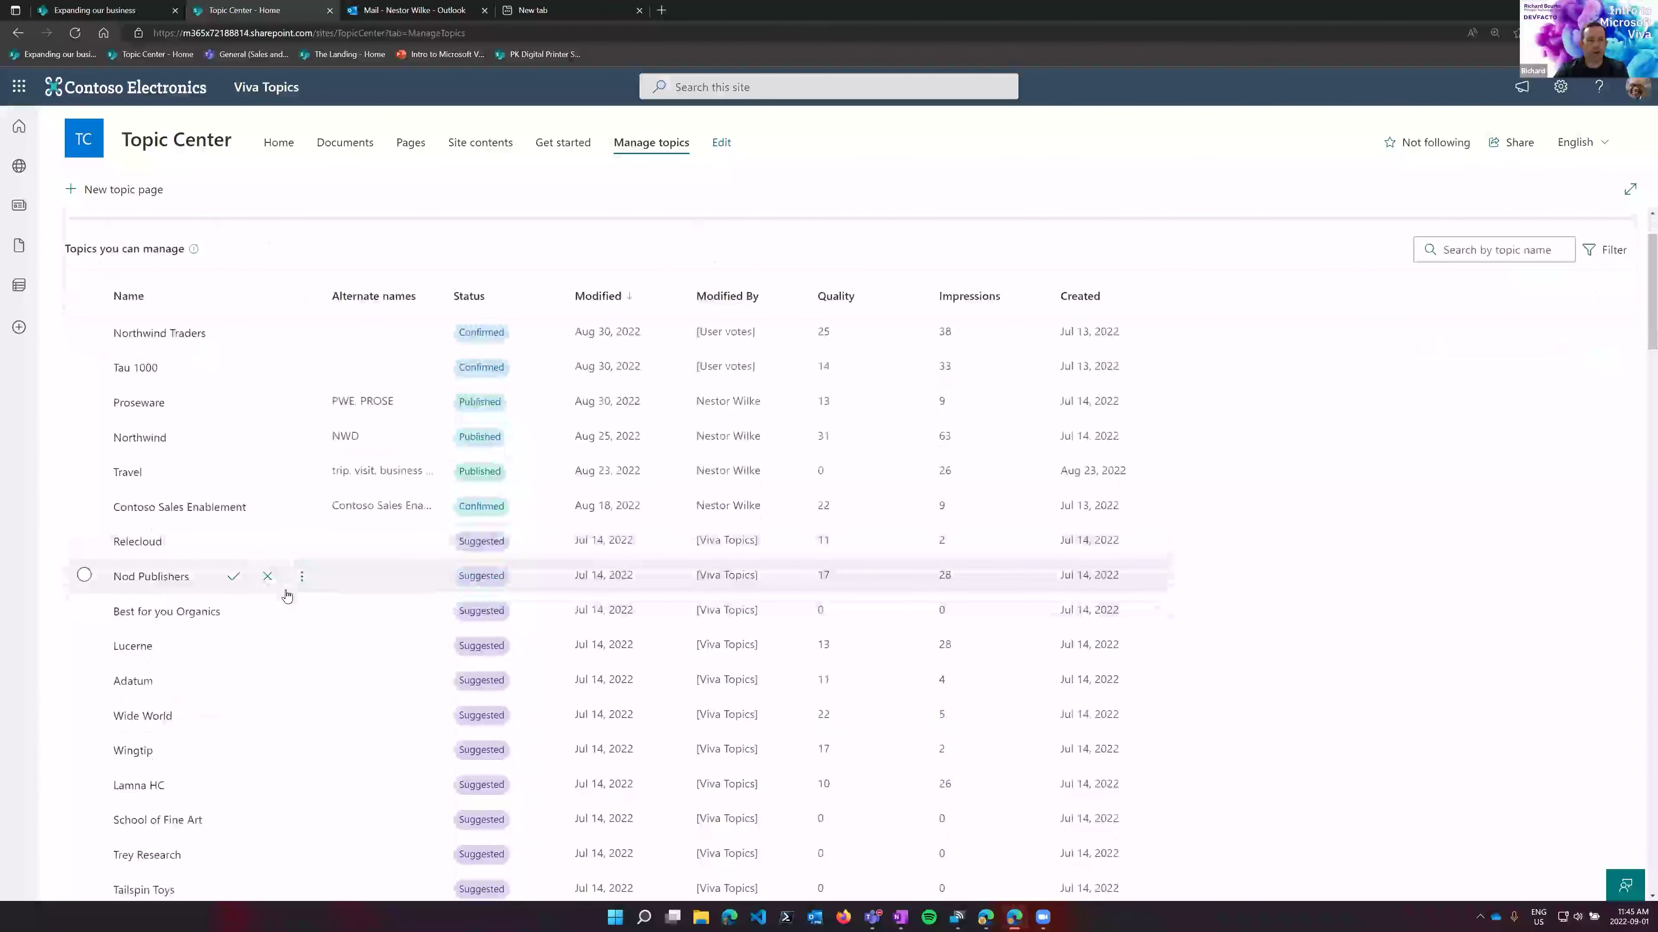
scroll(253, 454, down, 5)
scroll(288, 444, up, 8)
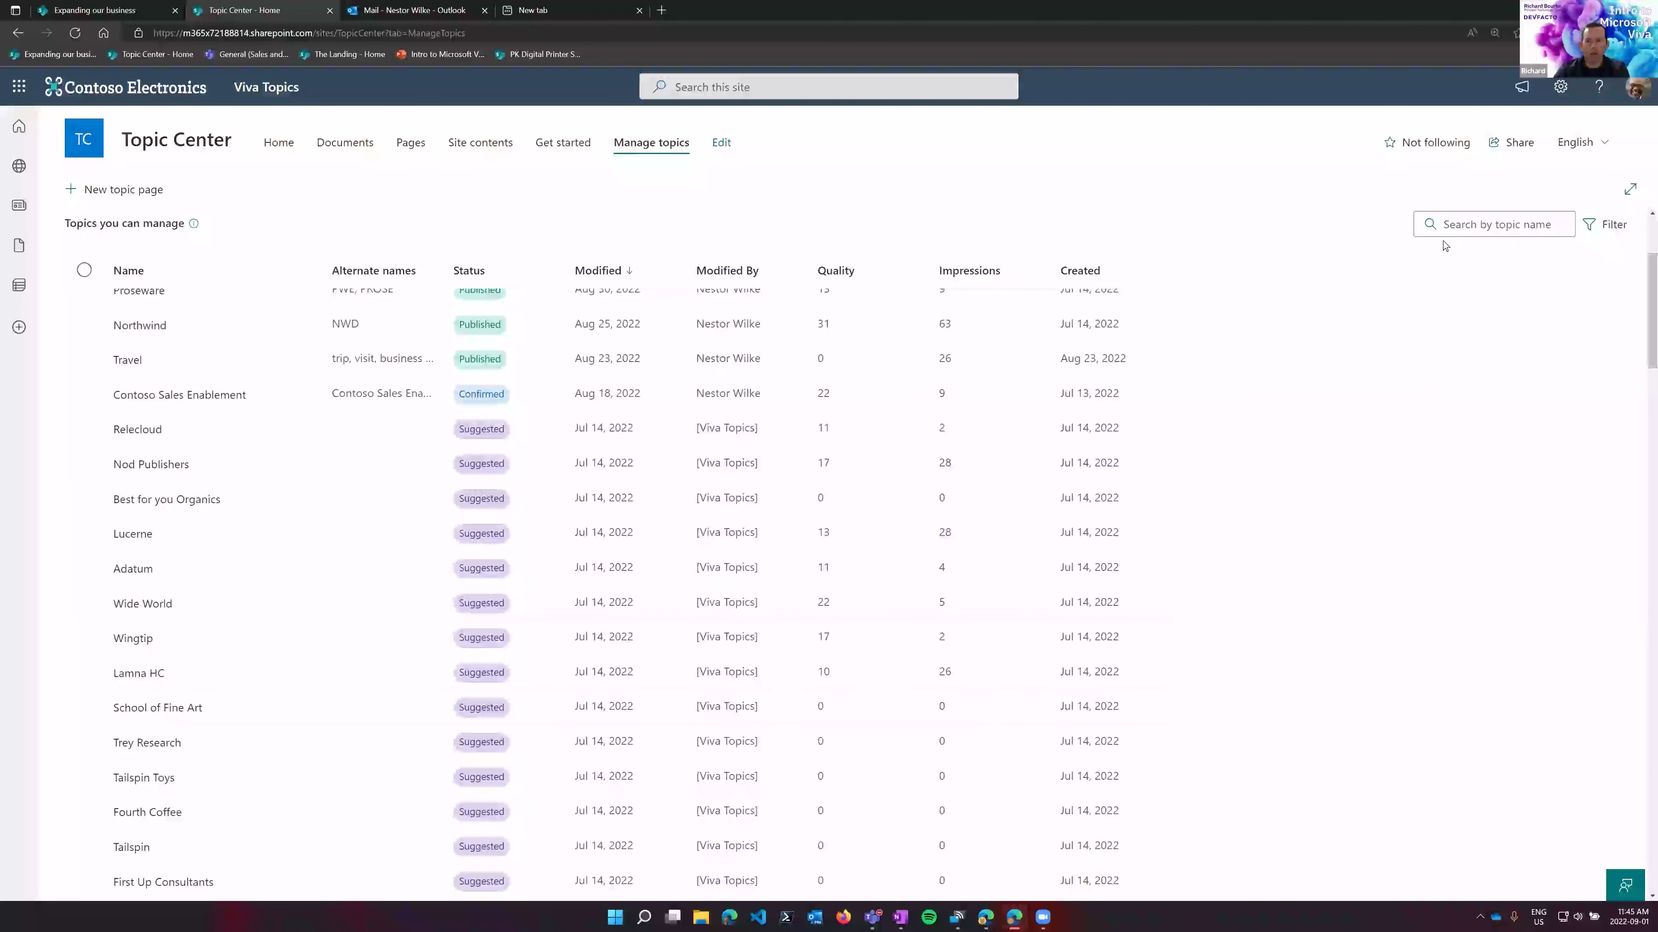
- Find topics matching "pk" and confirm the suggested topic PK Digital Printer Services Bundle
click(1461, 222)
text(pk)
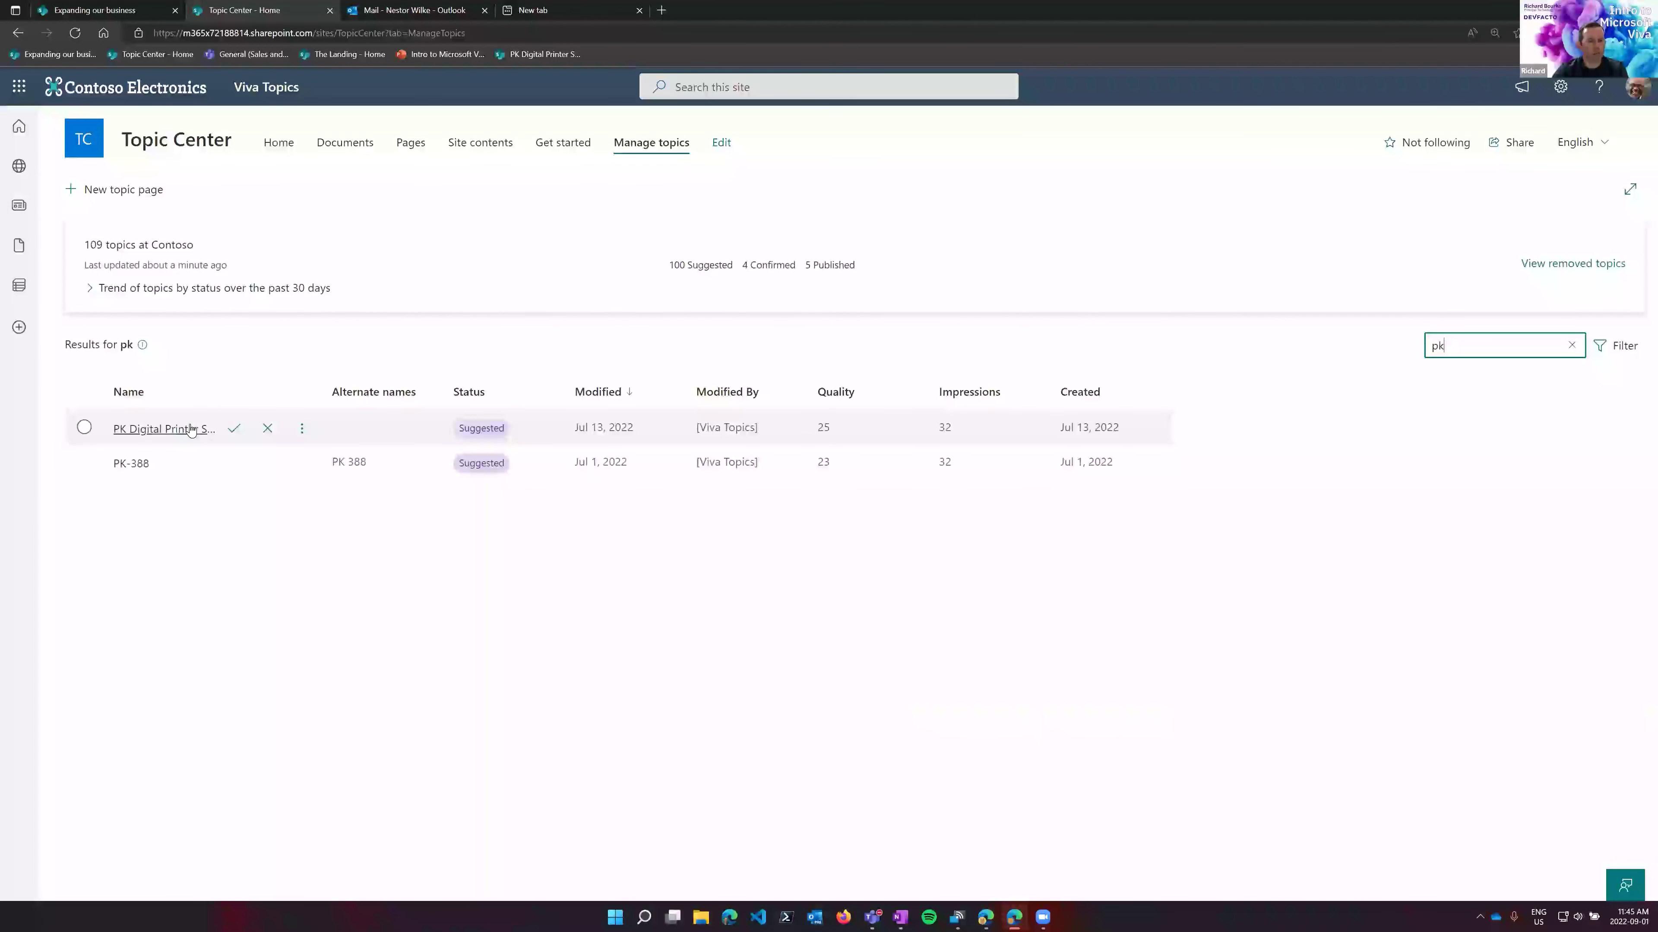
mouse_move(472, 434)
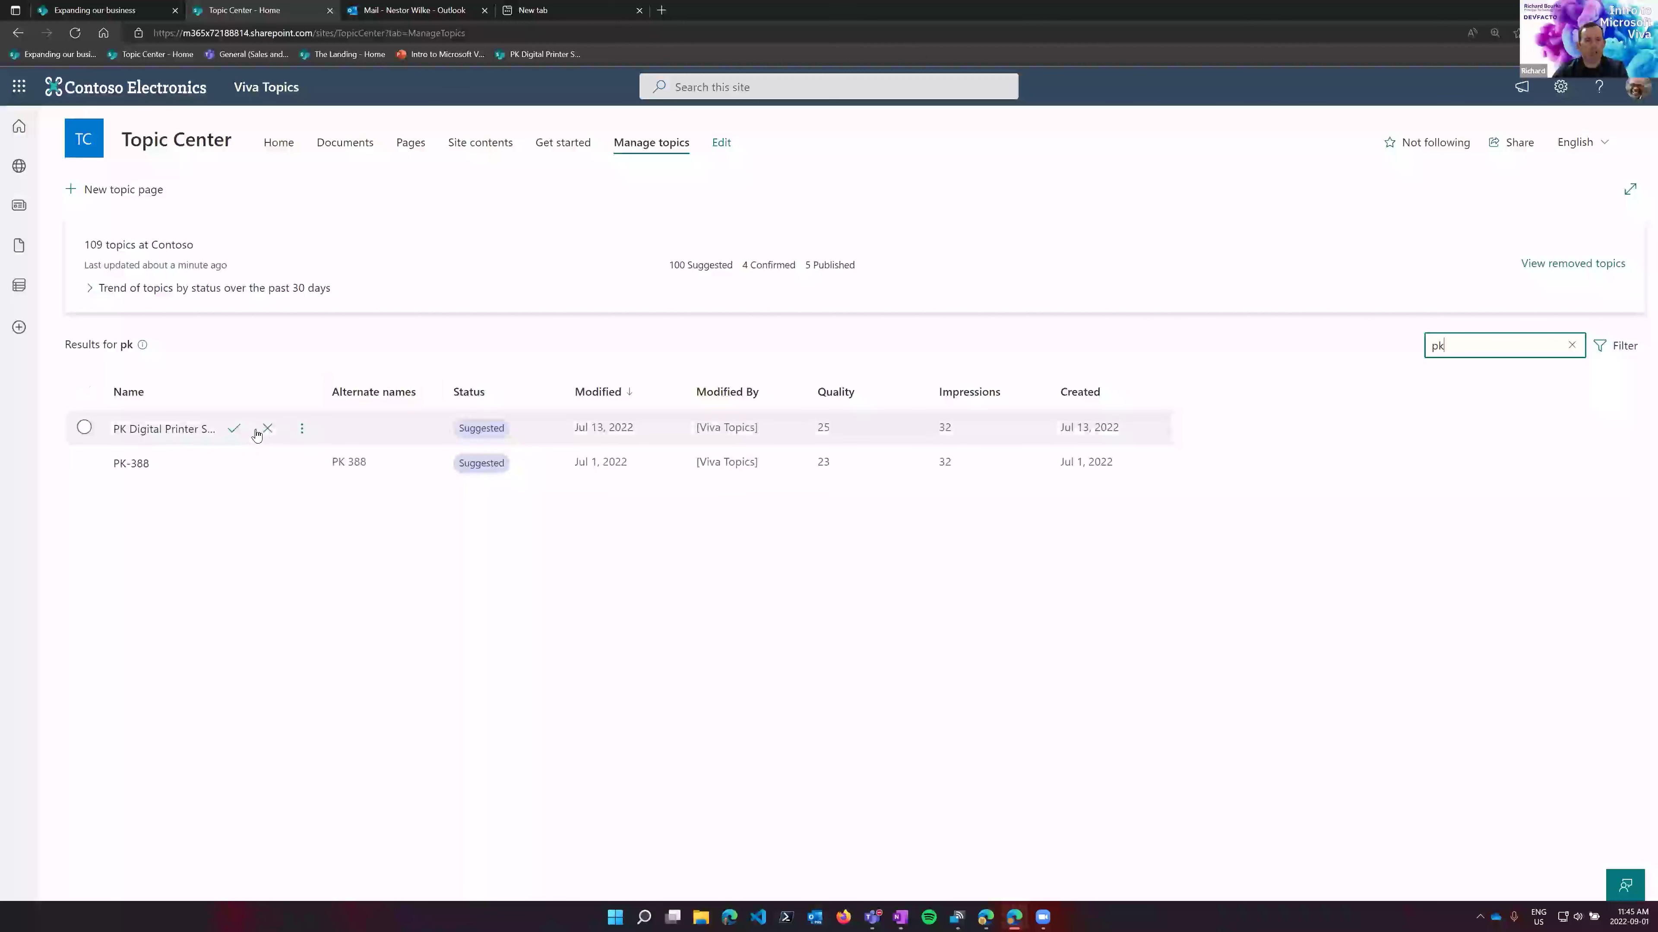
click(235, 430)
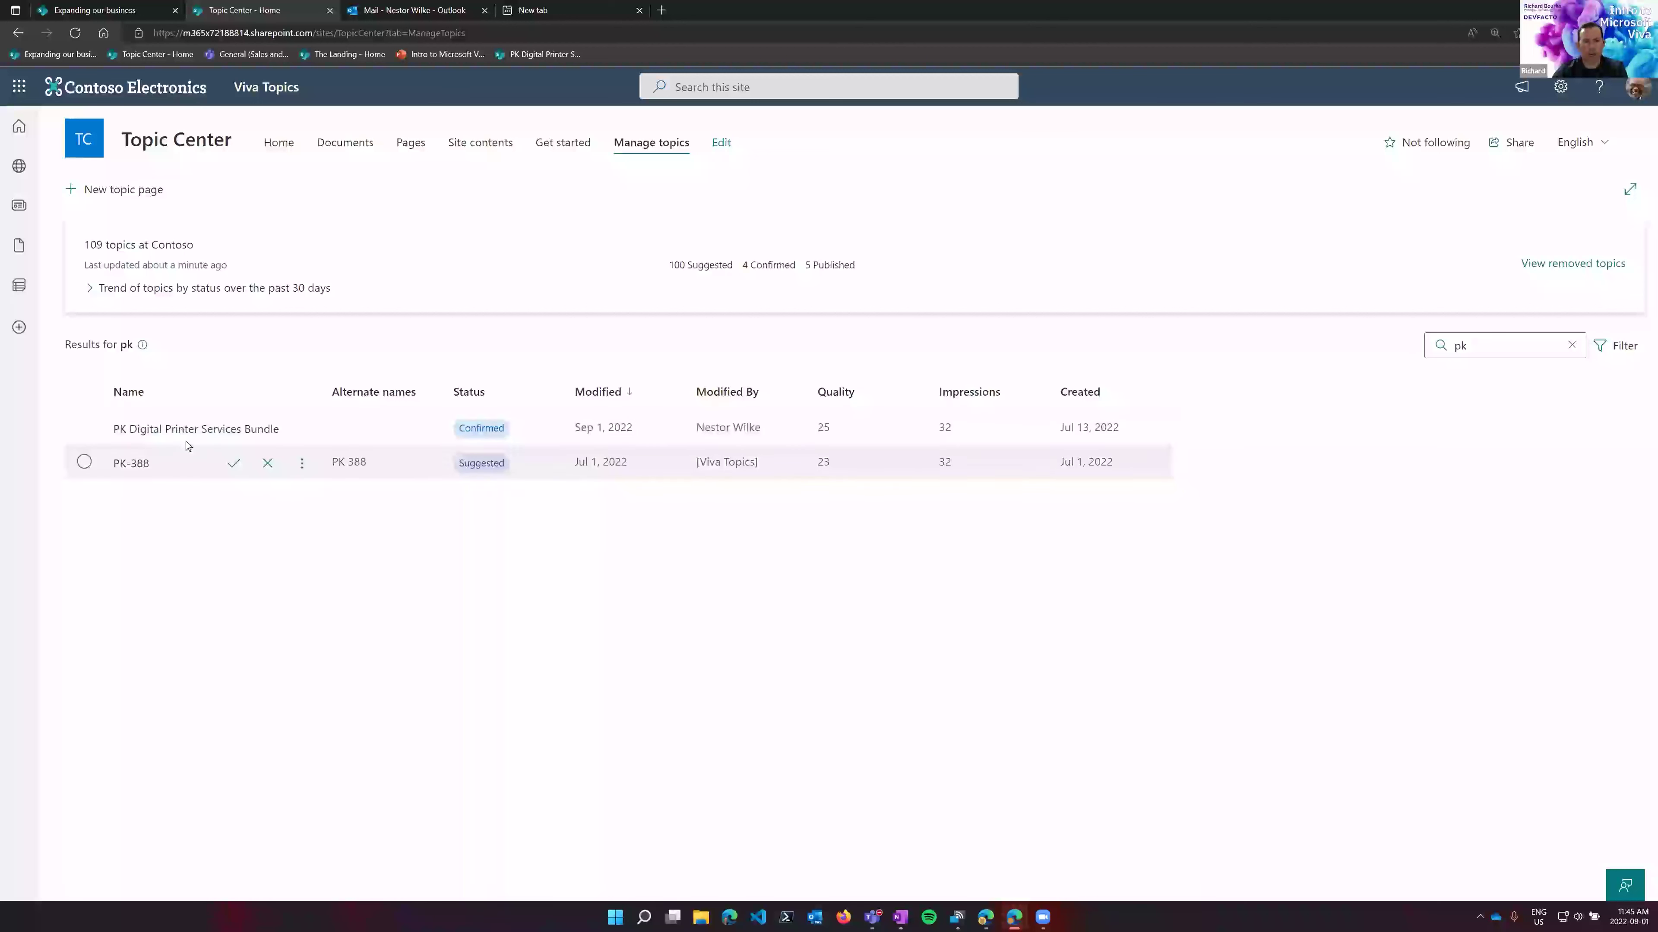
- Open the PK Digital Printer Services Bundle topic page from its topic card and put the page into edit mode
mouse_move(184, 432)
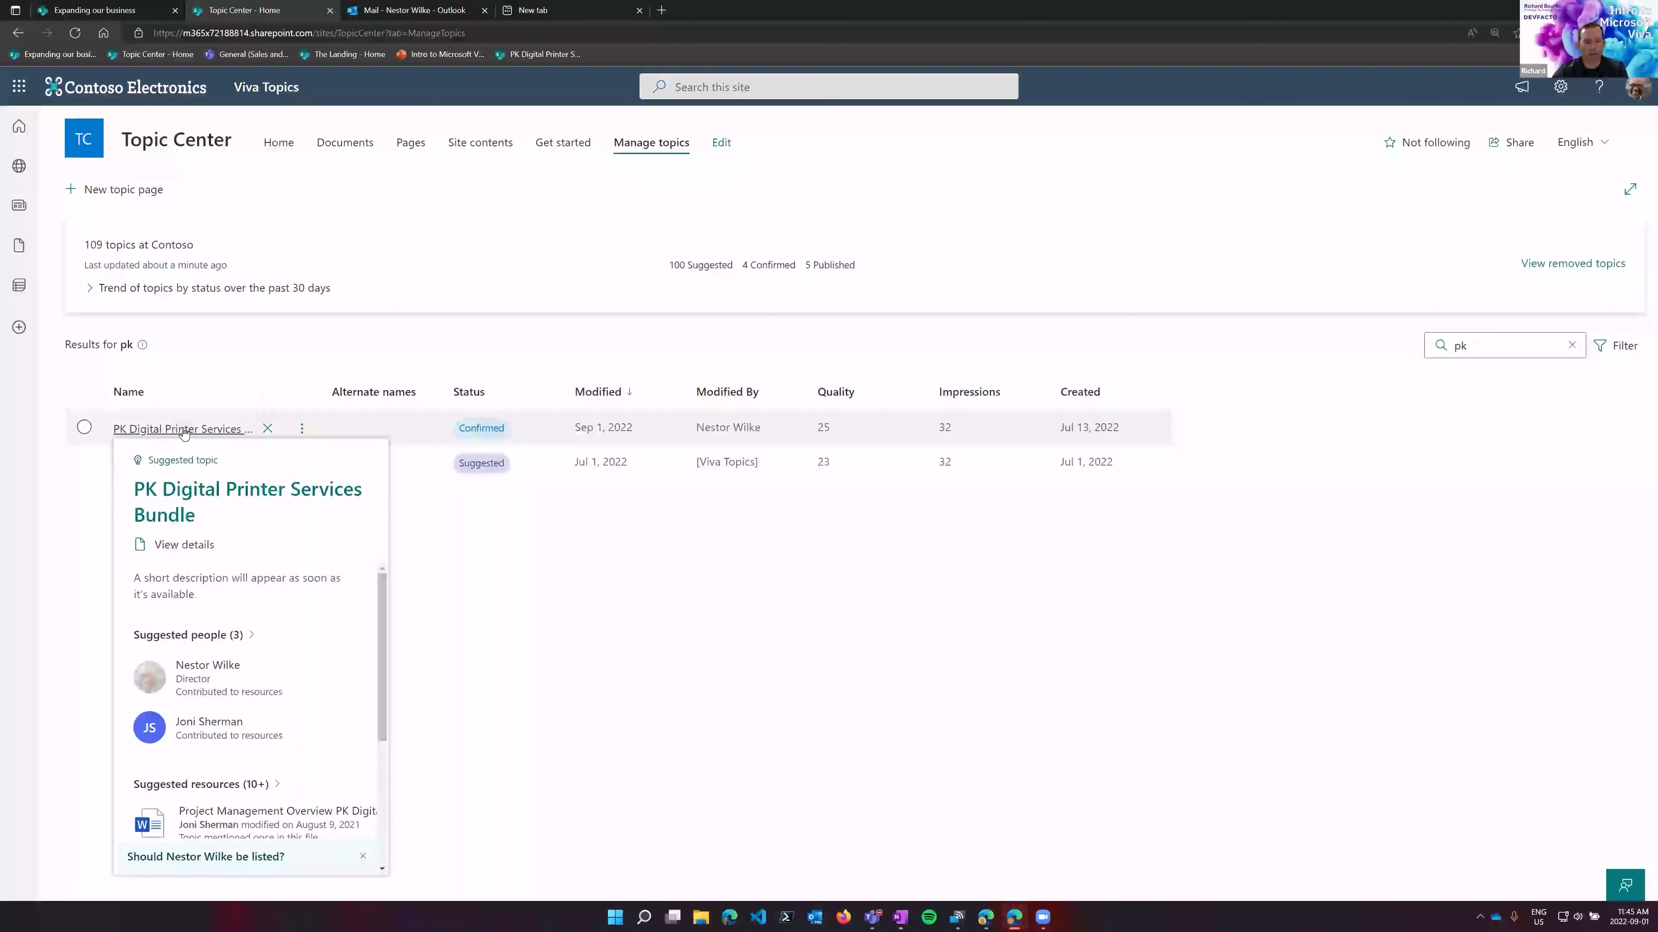
click(185, 490)
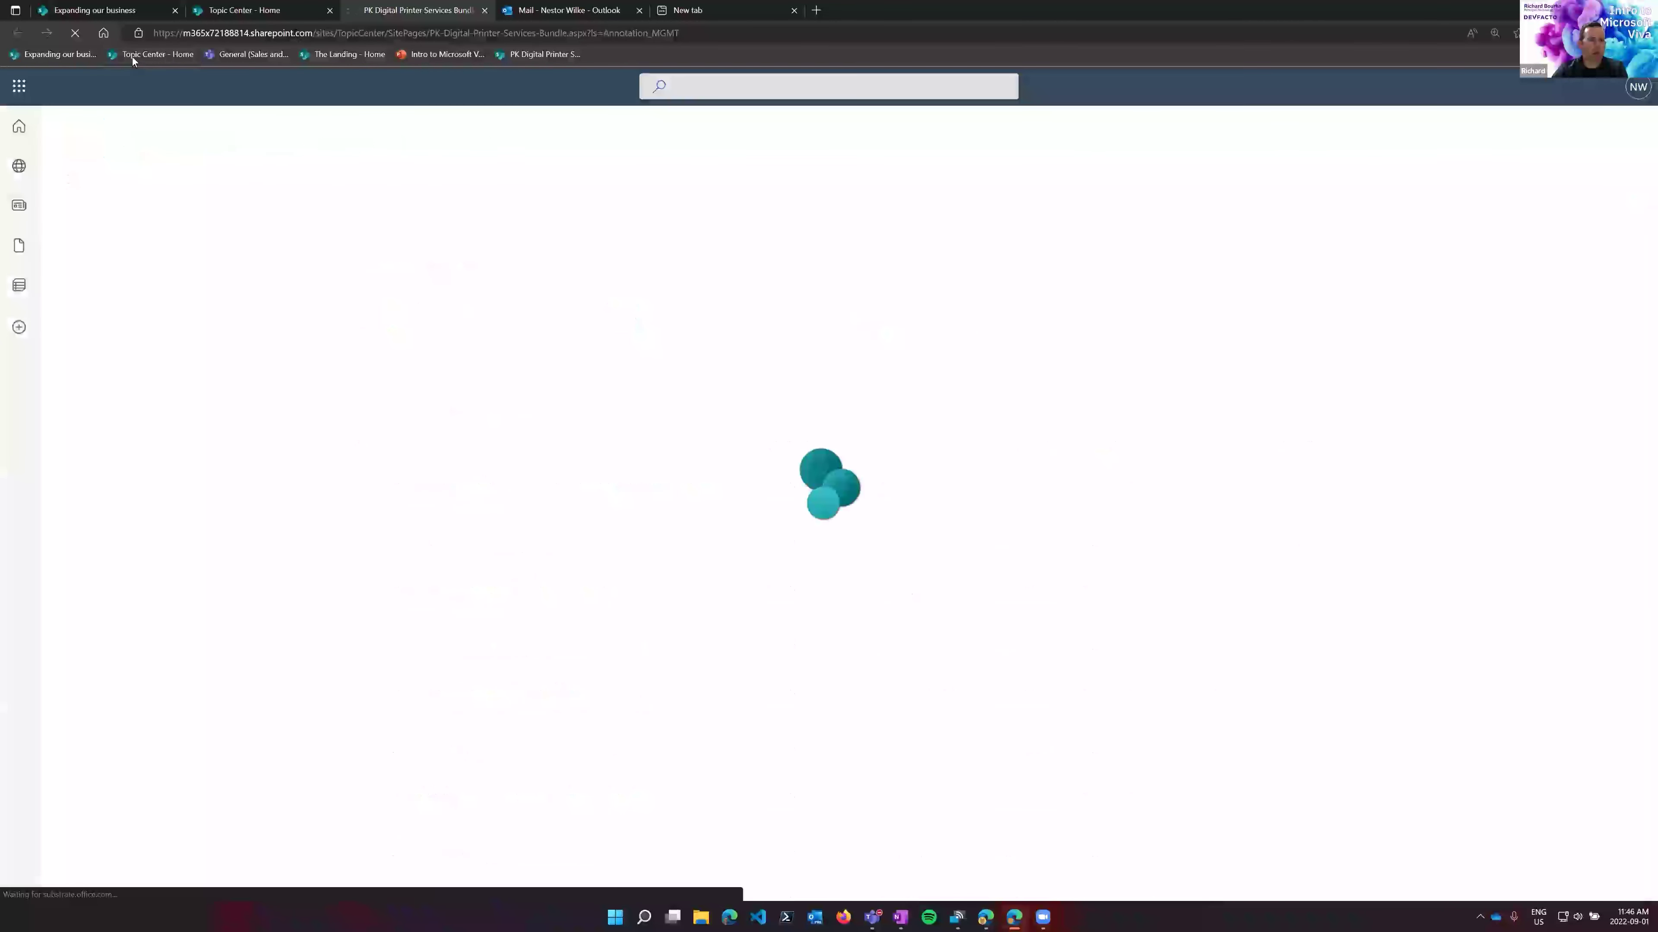
drag(136, 60, 199, 372)
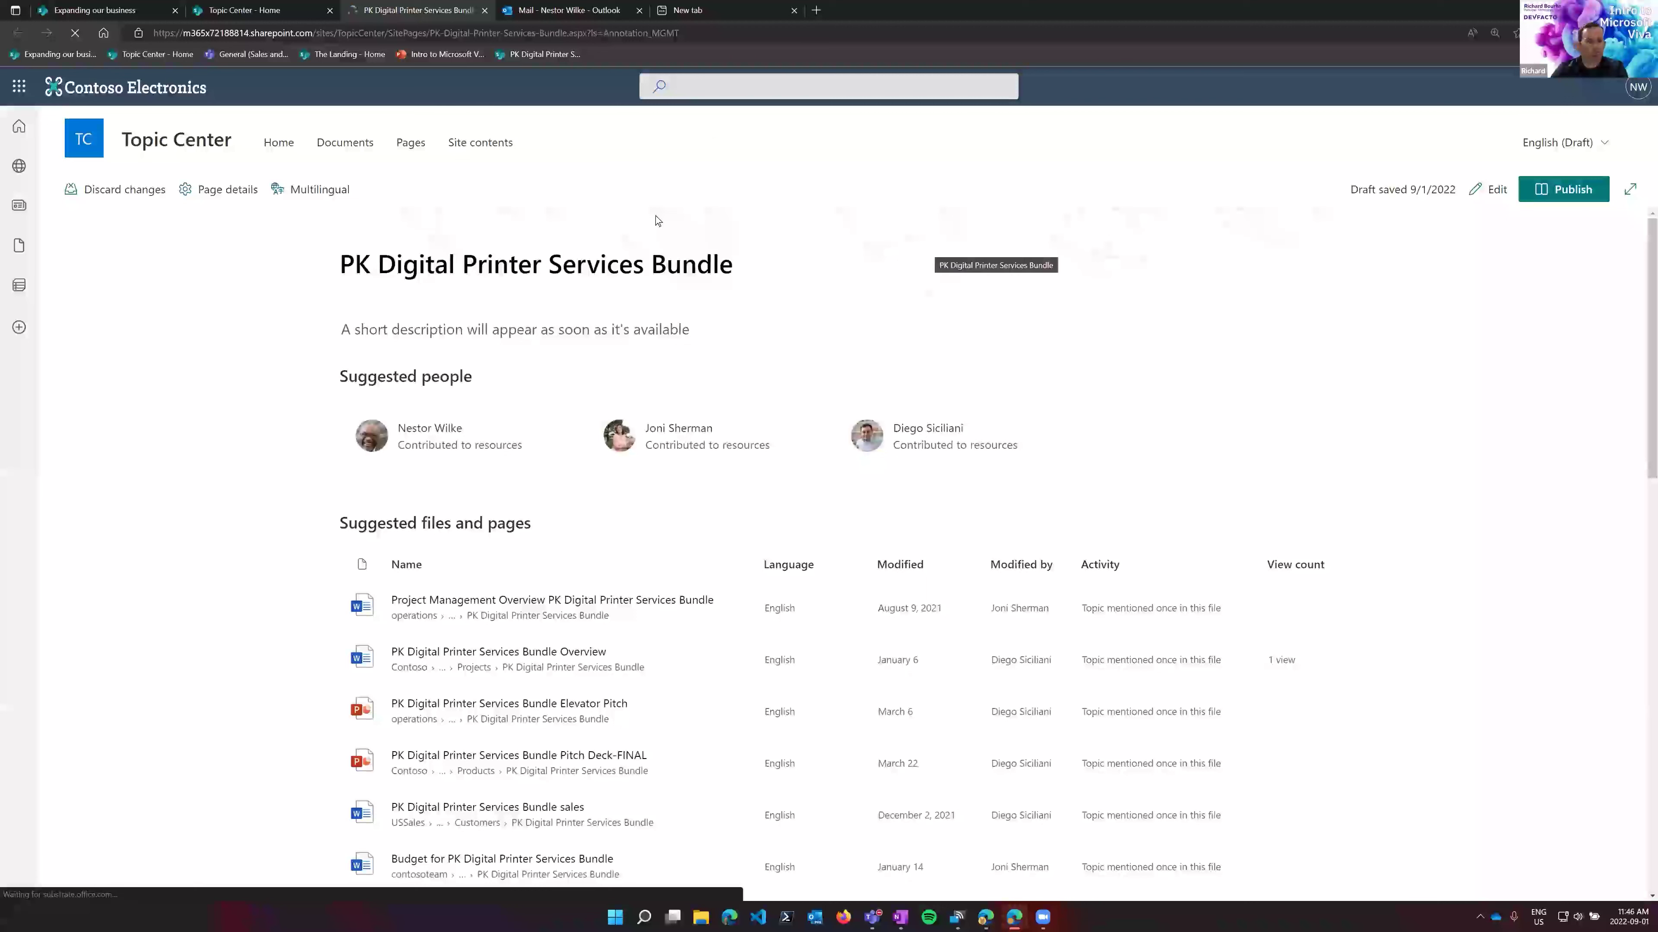
click(1494, 191)
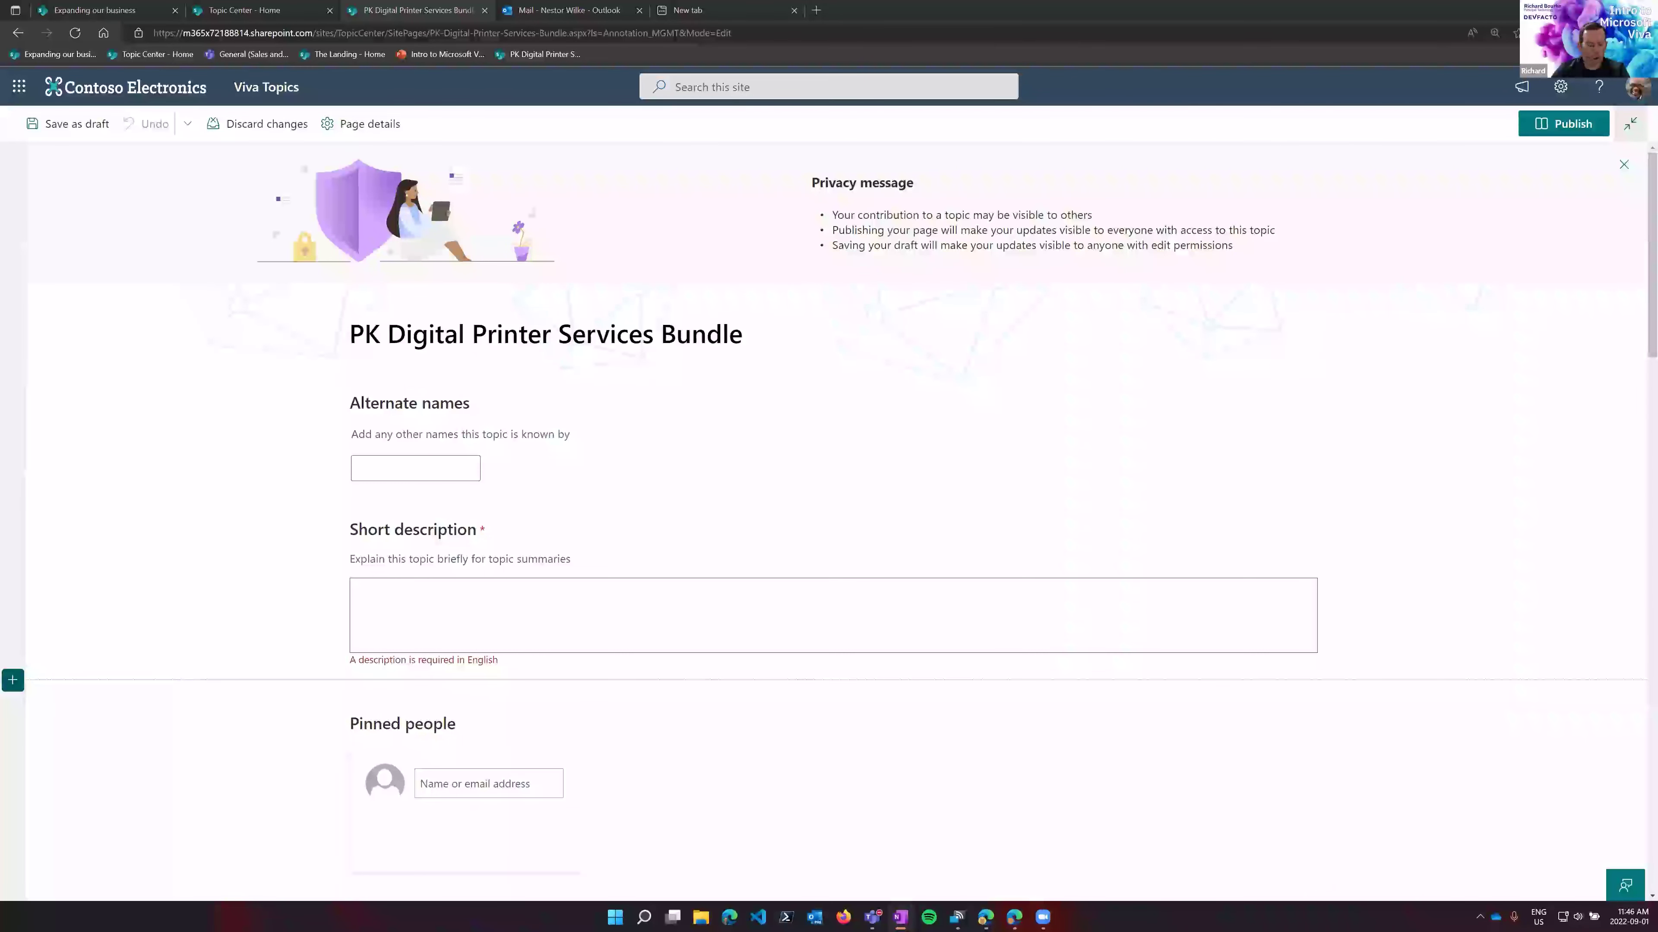
- Add PKDPS and DPS as alternate names for the topic
click(454, 467)
text(PKDPS)
key(Return)
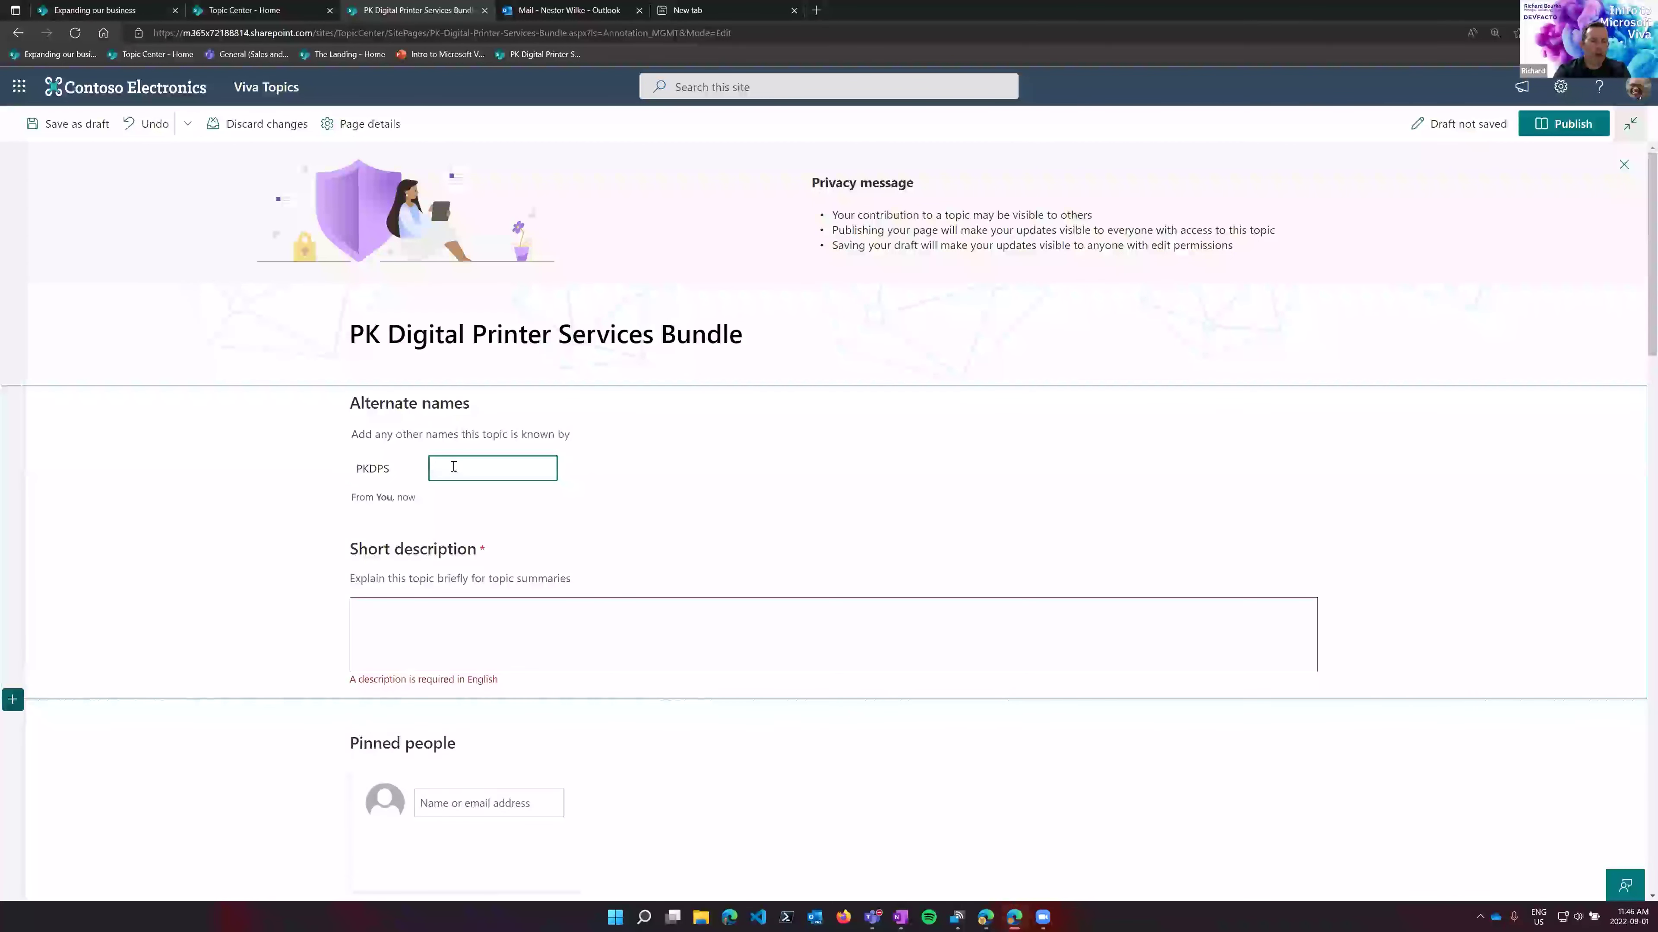
text(DPS)
key(Return)
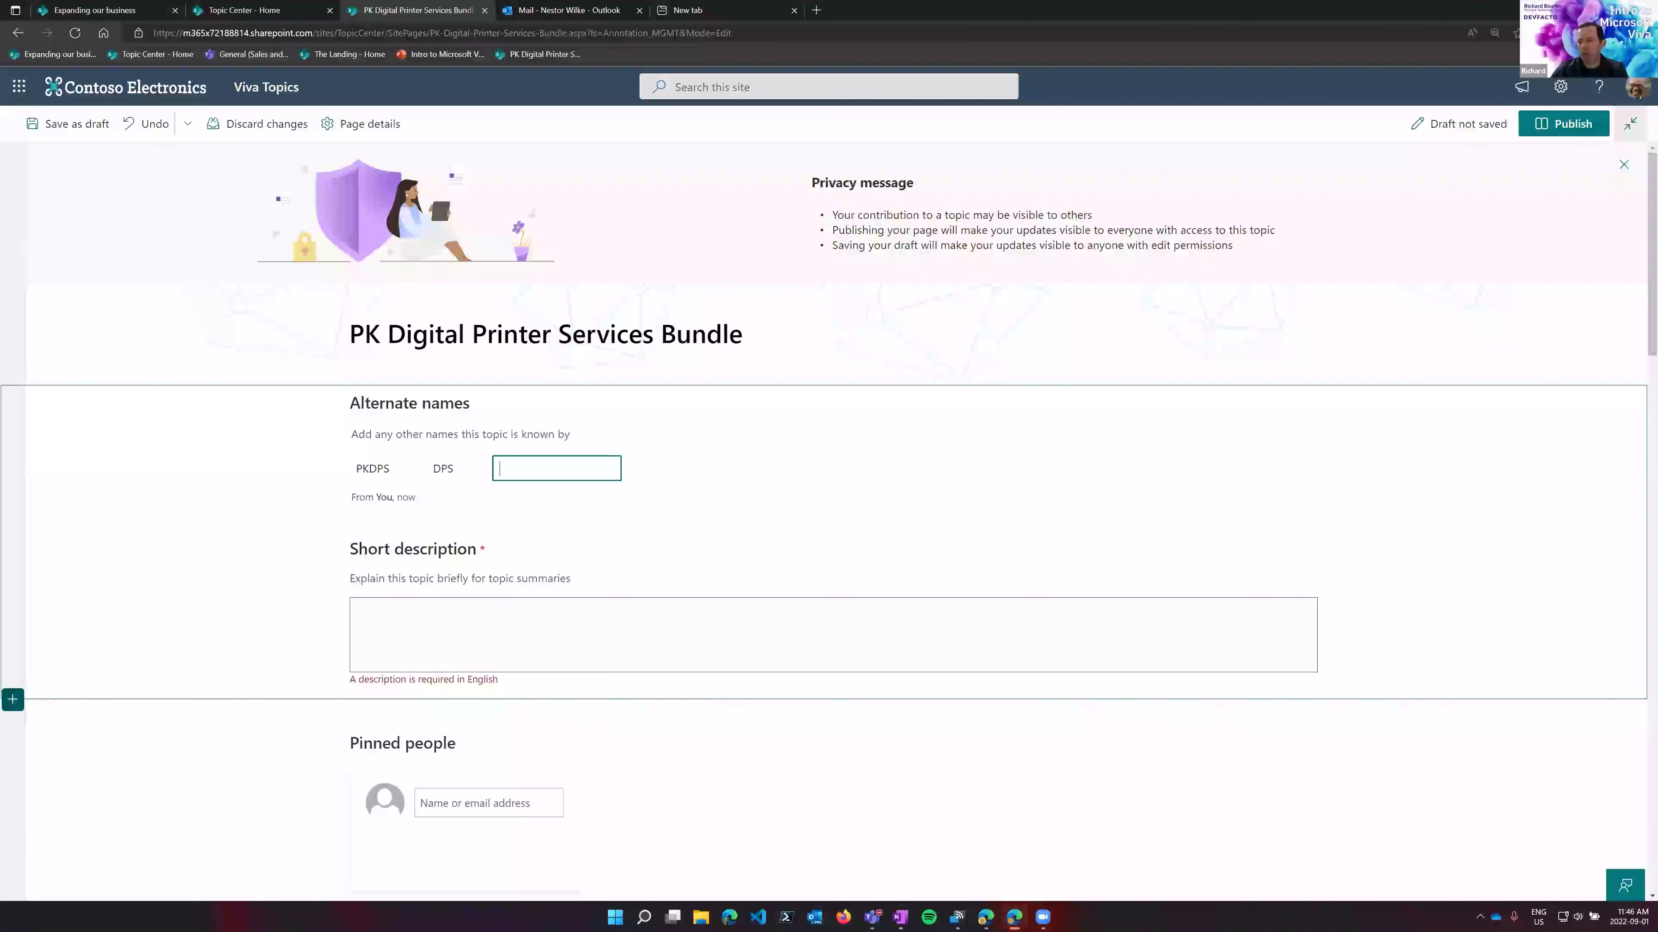
- Set the short description to "The PK Digital Printer Services Bundle includes hardware and software for PK customers in a single package that's easier to manage."
click(474, 630)
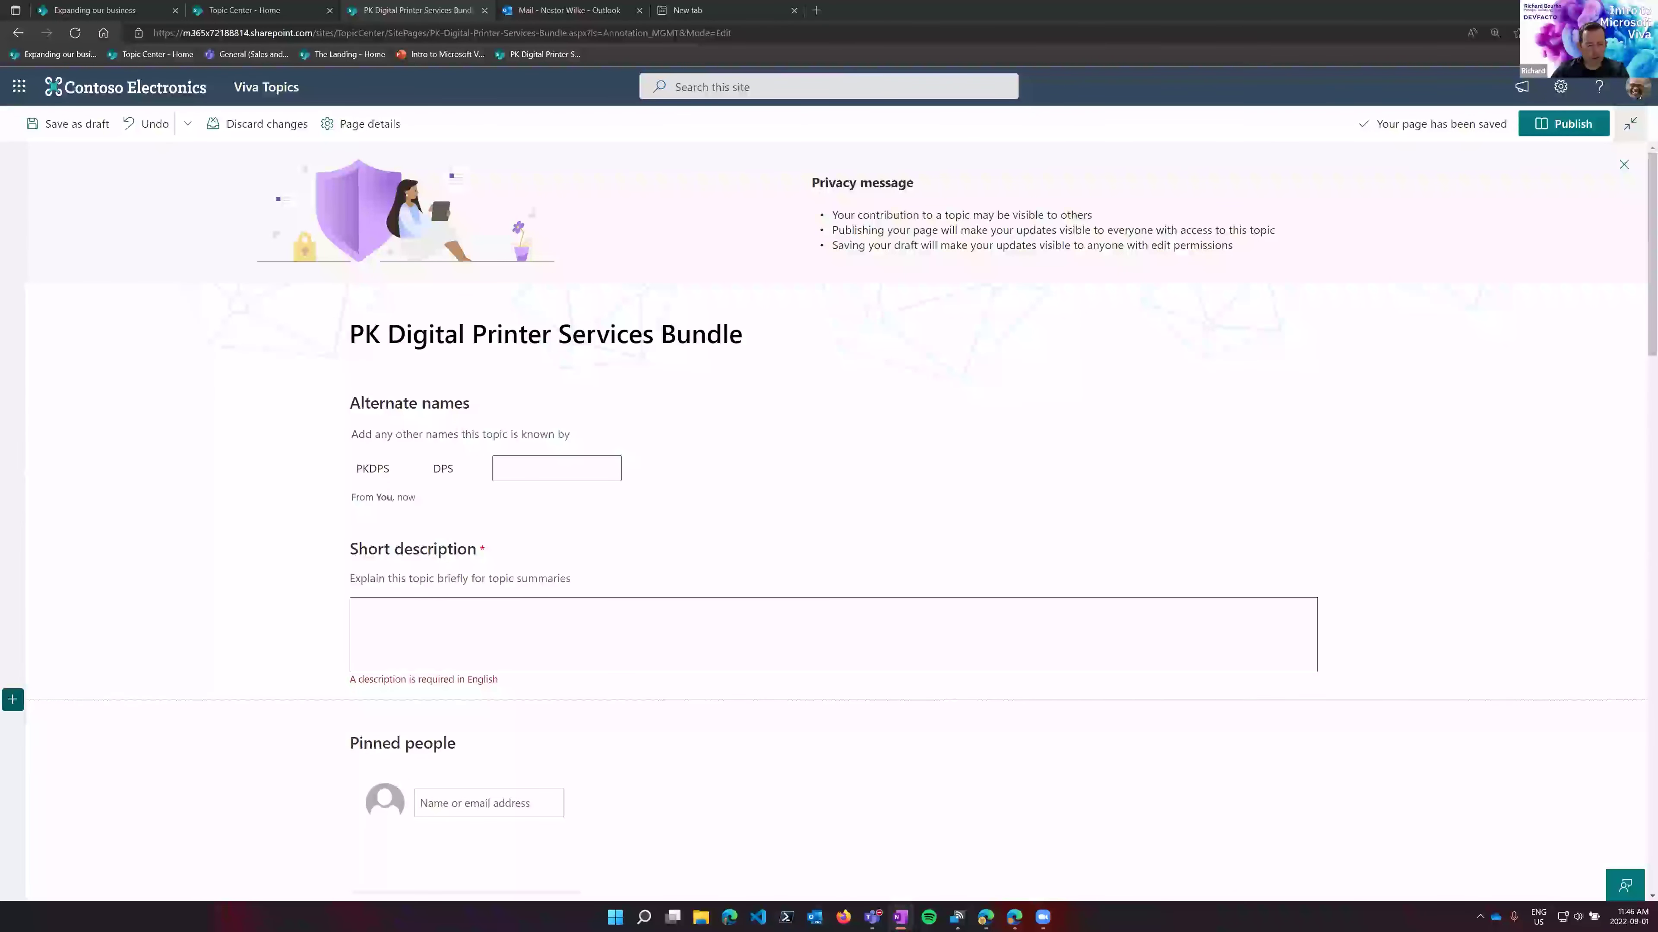
click(419, 624)
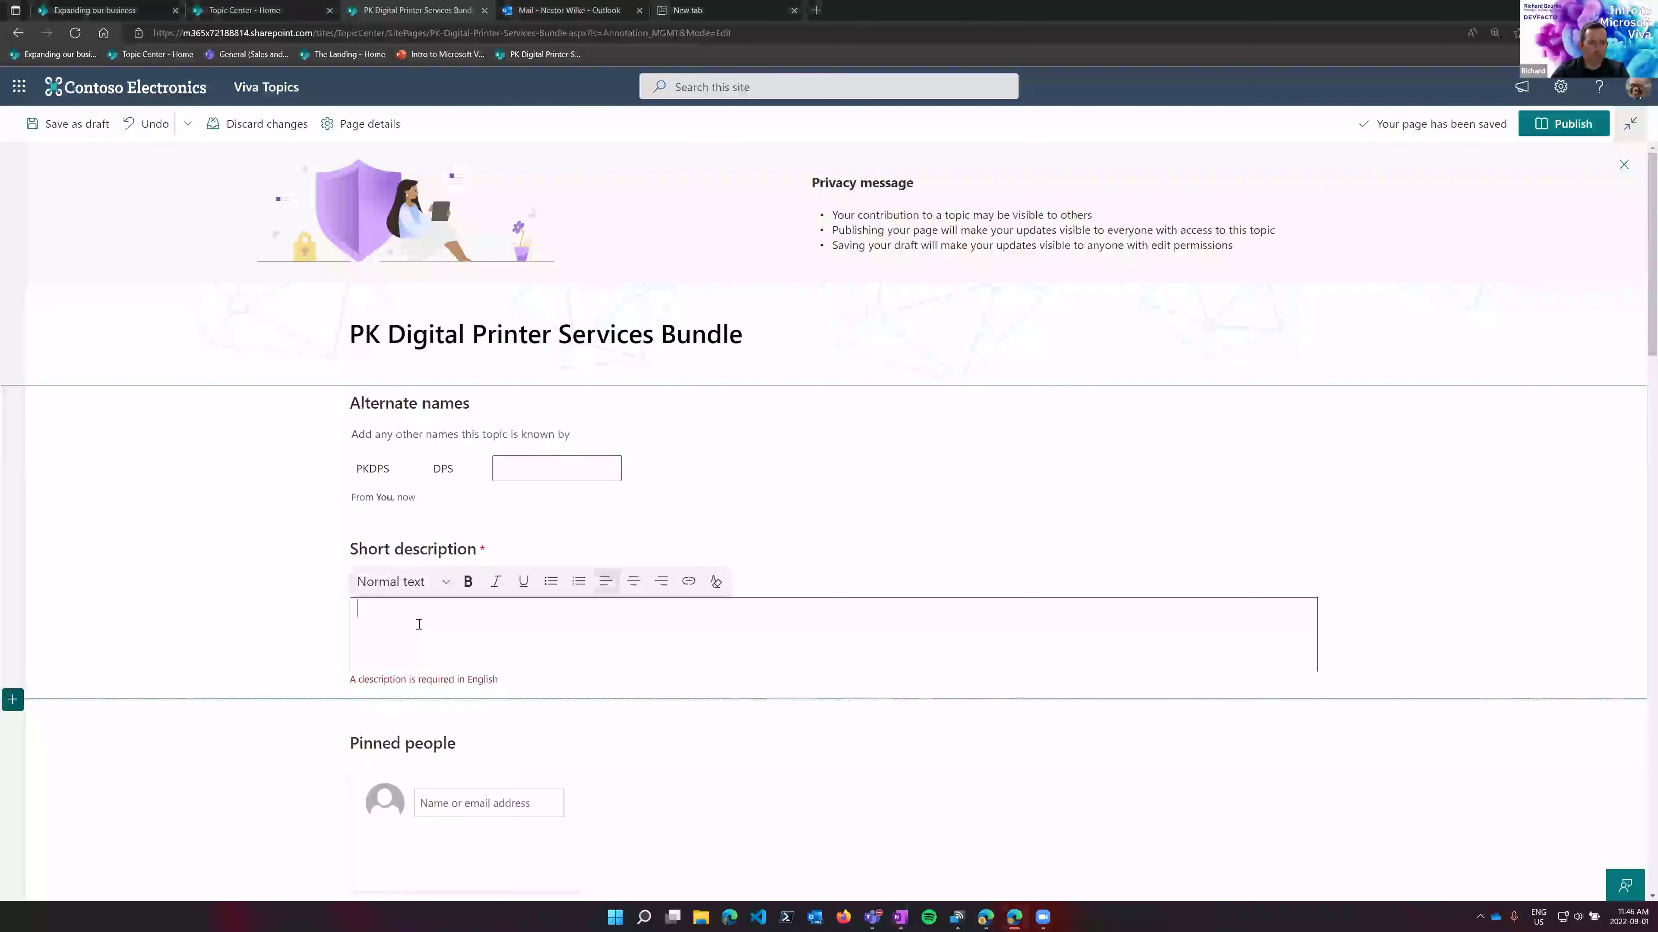
text(The PK Digital Printer Services Bundle includes hardware and software for PK customers in a single package that’s easier to manage.)
click(224, 516)
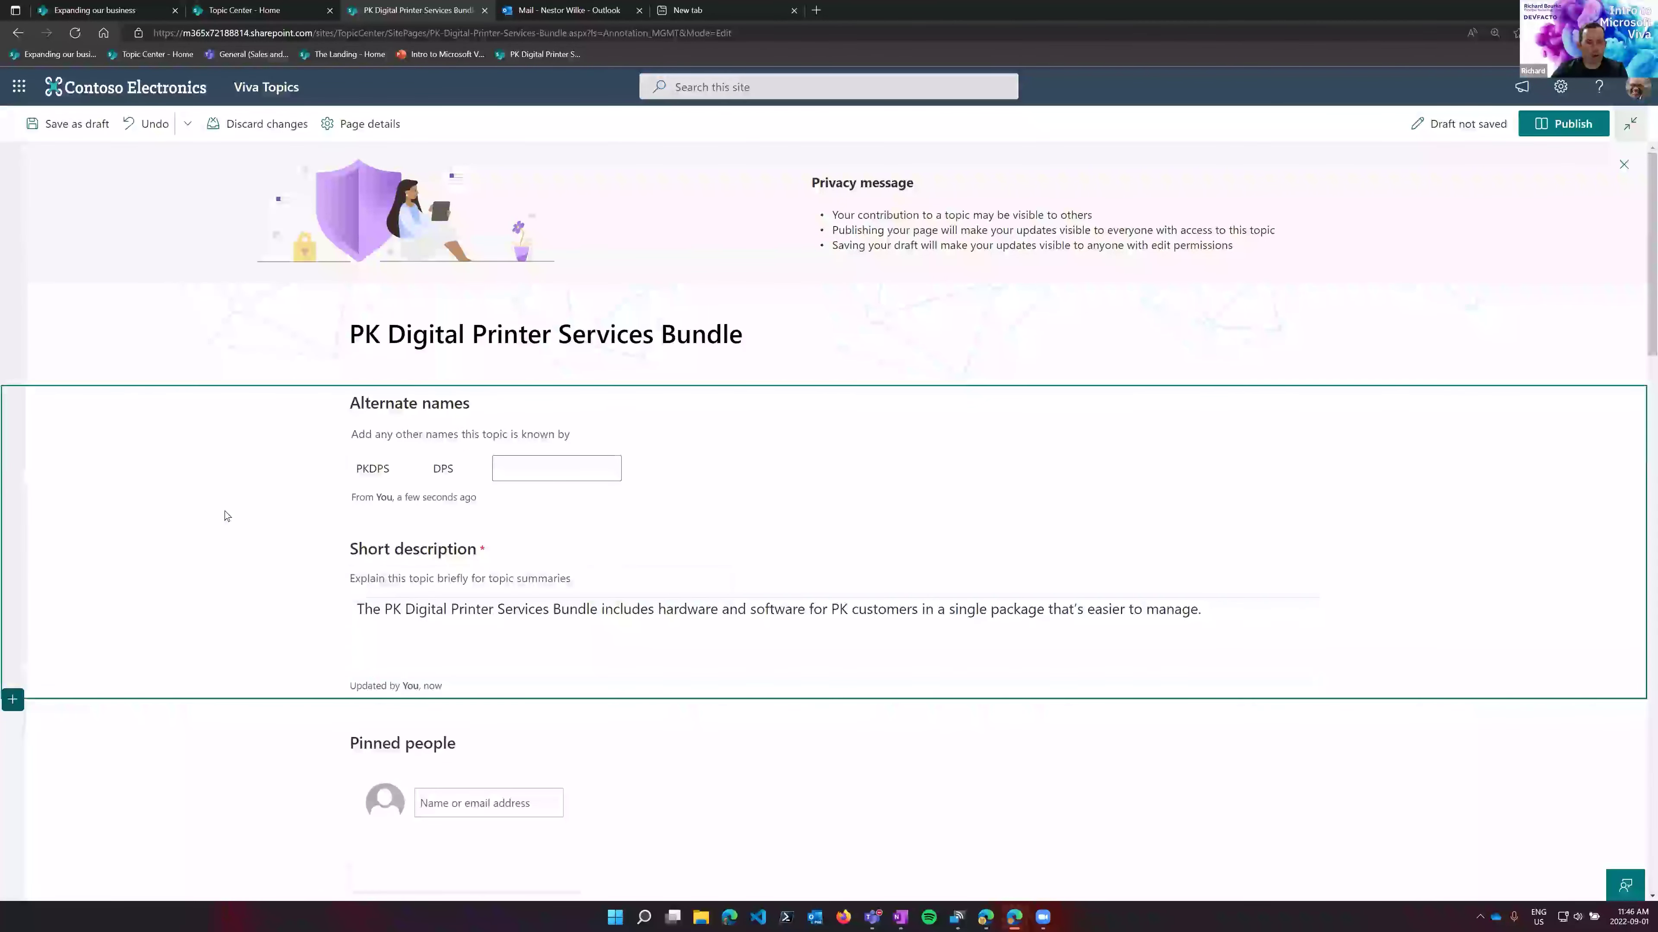
- Confirm the third suggested person as a pinned person on the topic and review the edited page
scroll(222, 515, down, 3)
scroll(459, 334, down, 3)
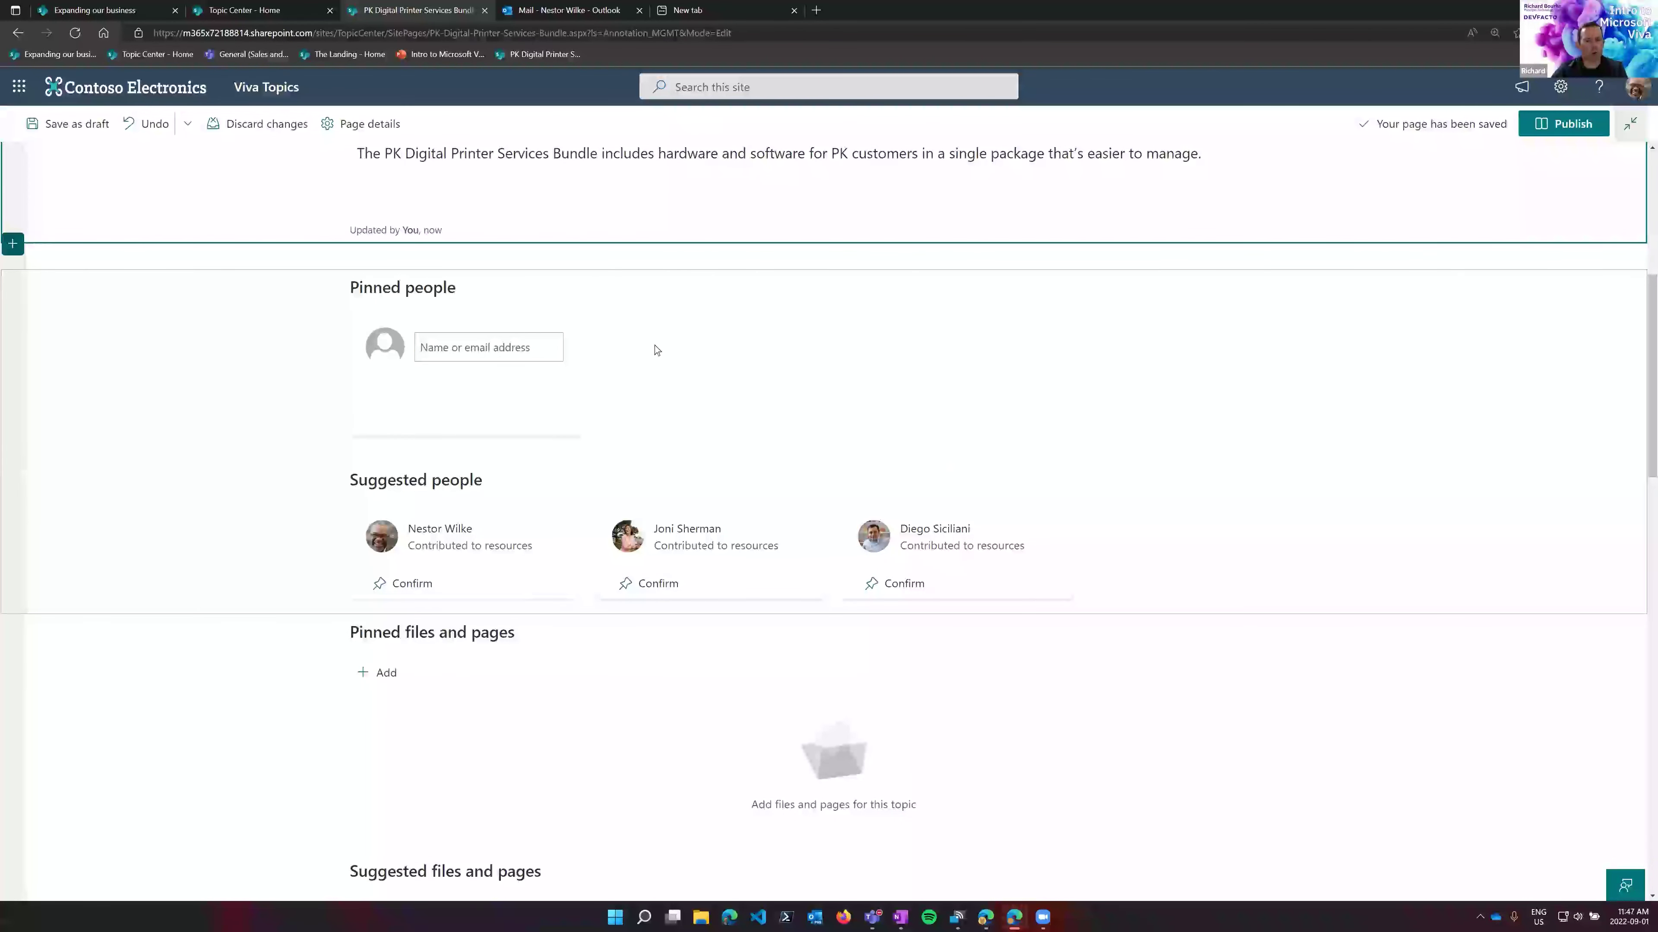
click(900, 583)
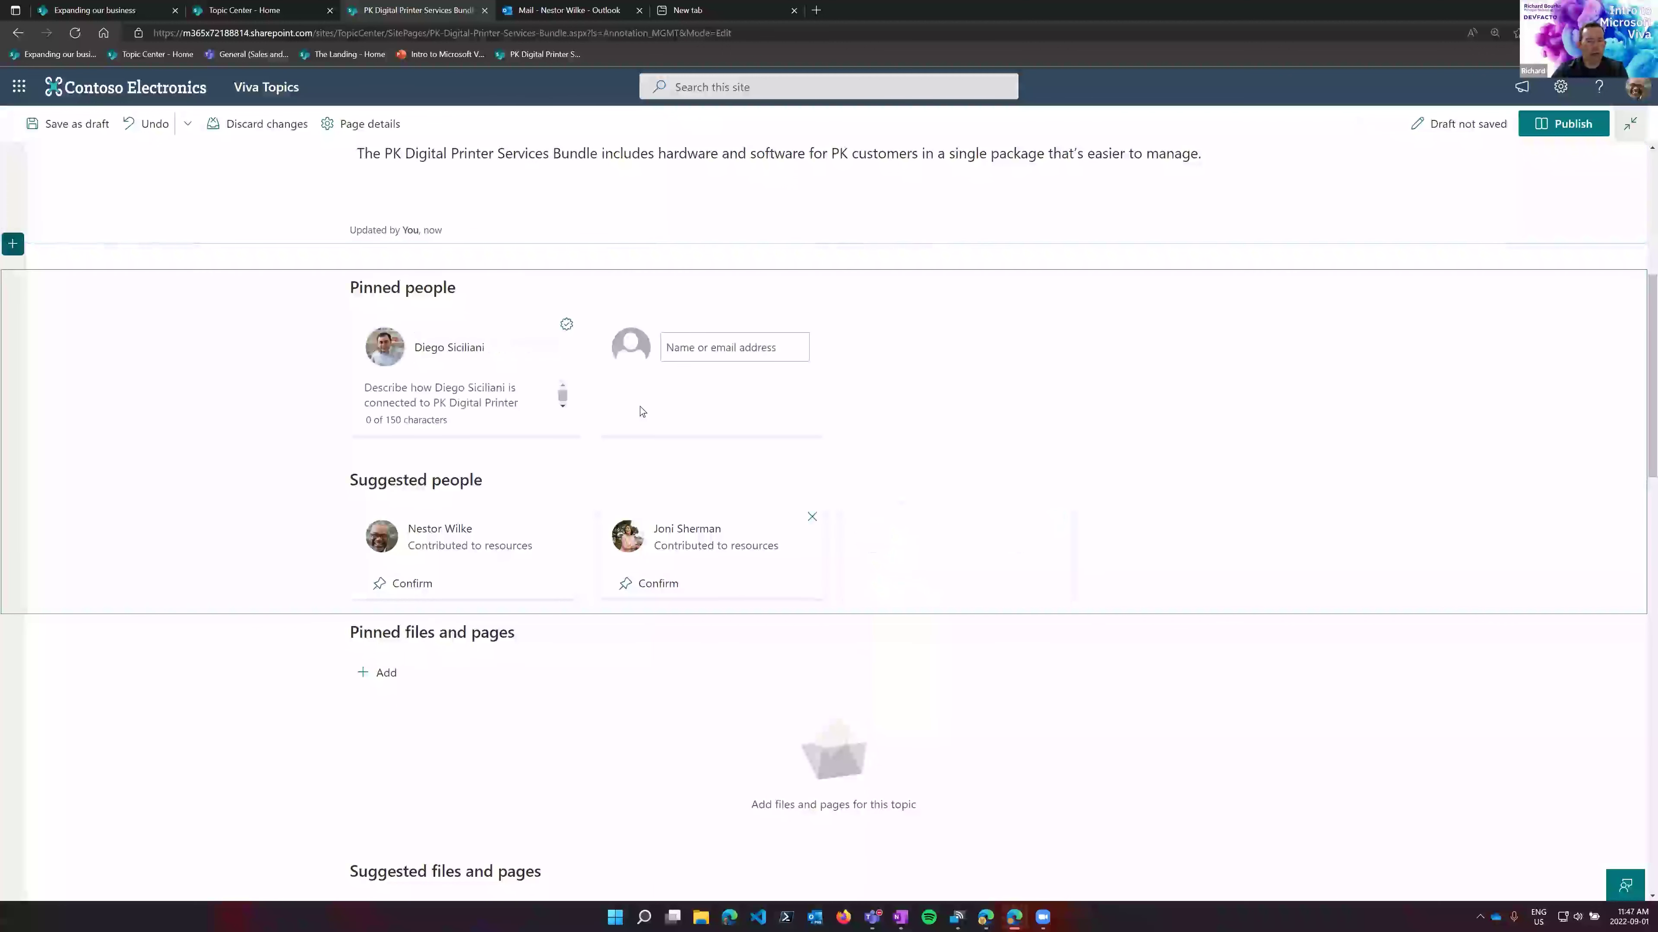
scroll(255, 457, up, 5)
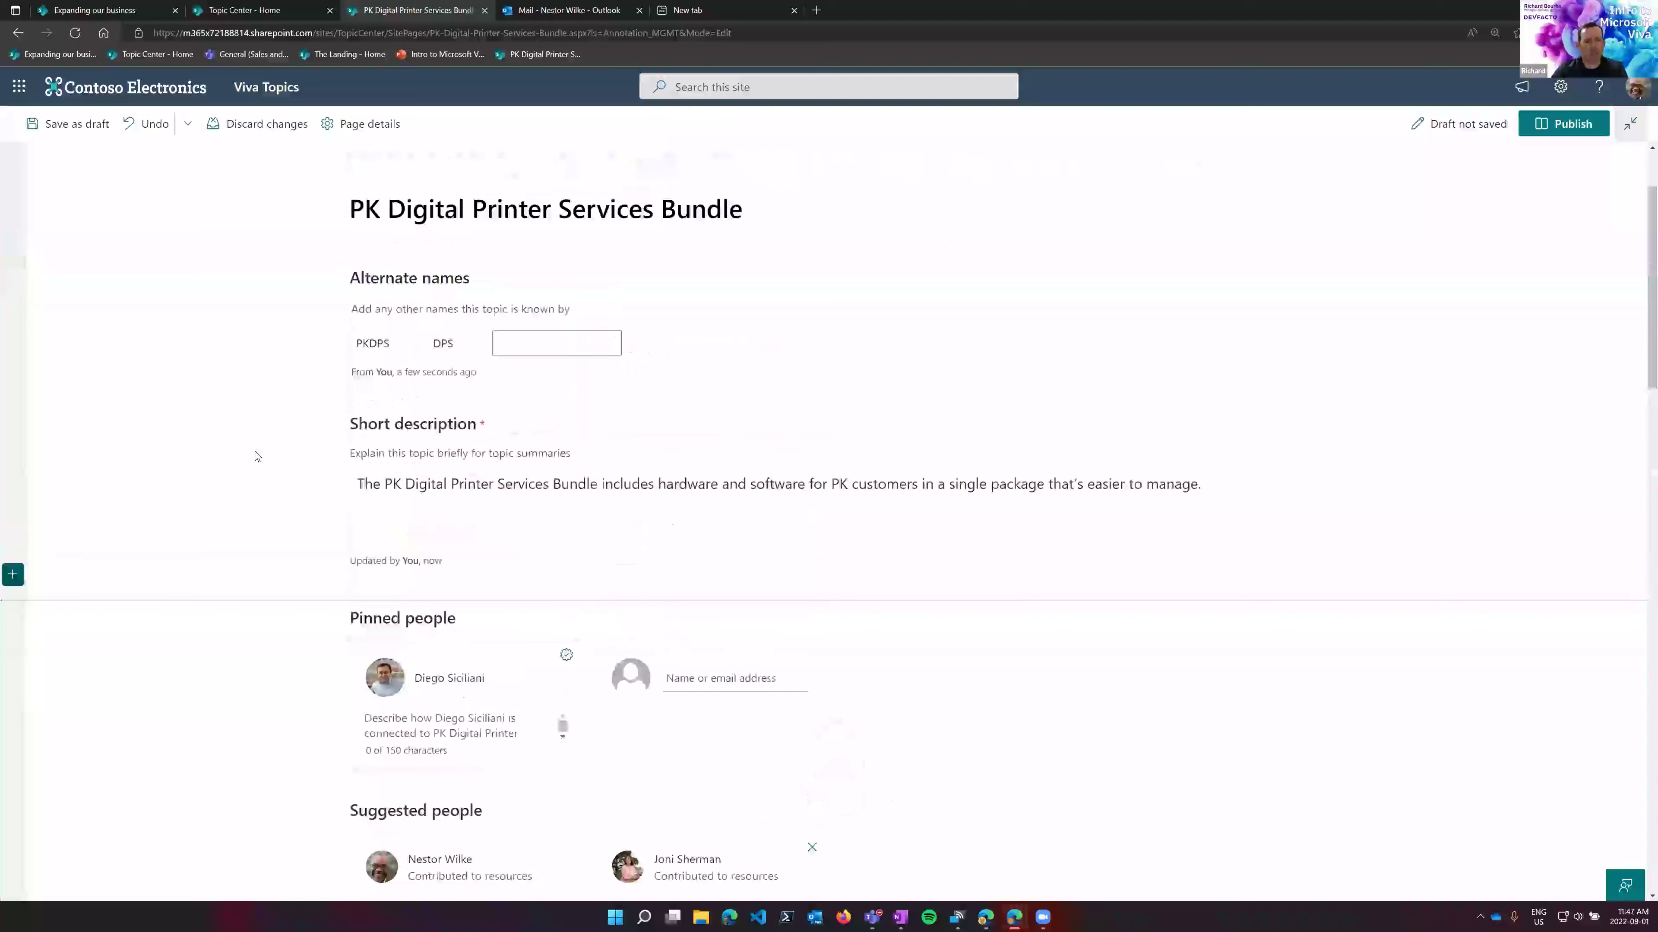
scroll(765, 355, down, 10)
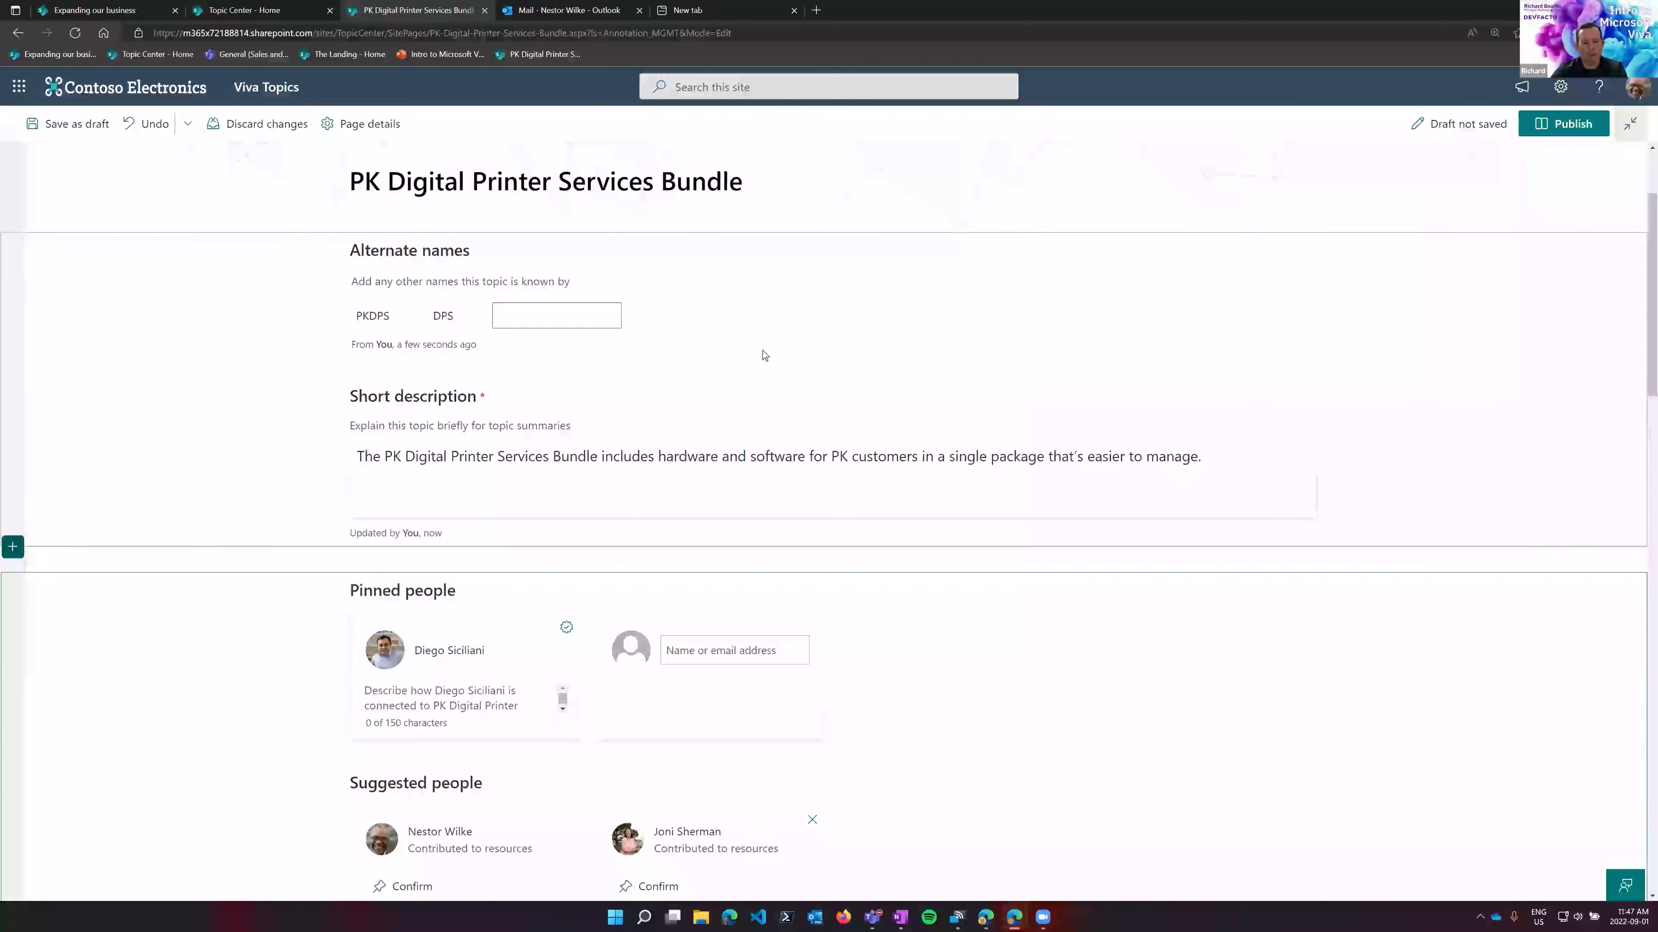
- Pin the suggested Project Management Overview document to the topic's files and pages
scroll(353, 470, down, 2)
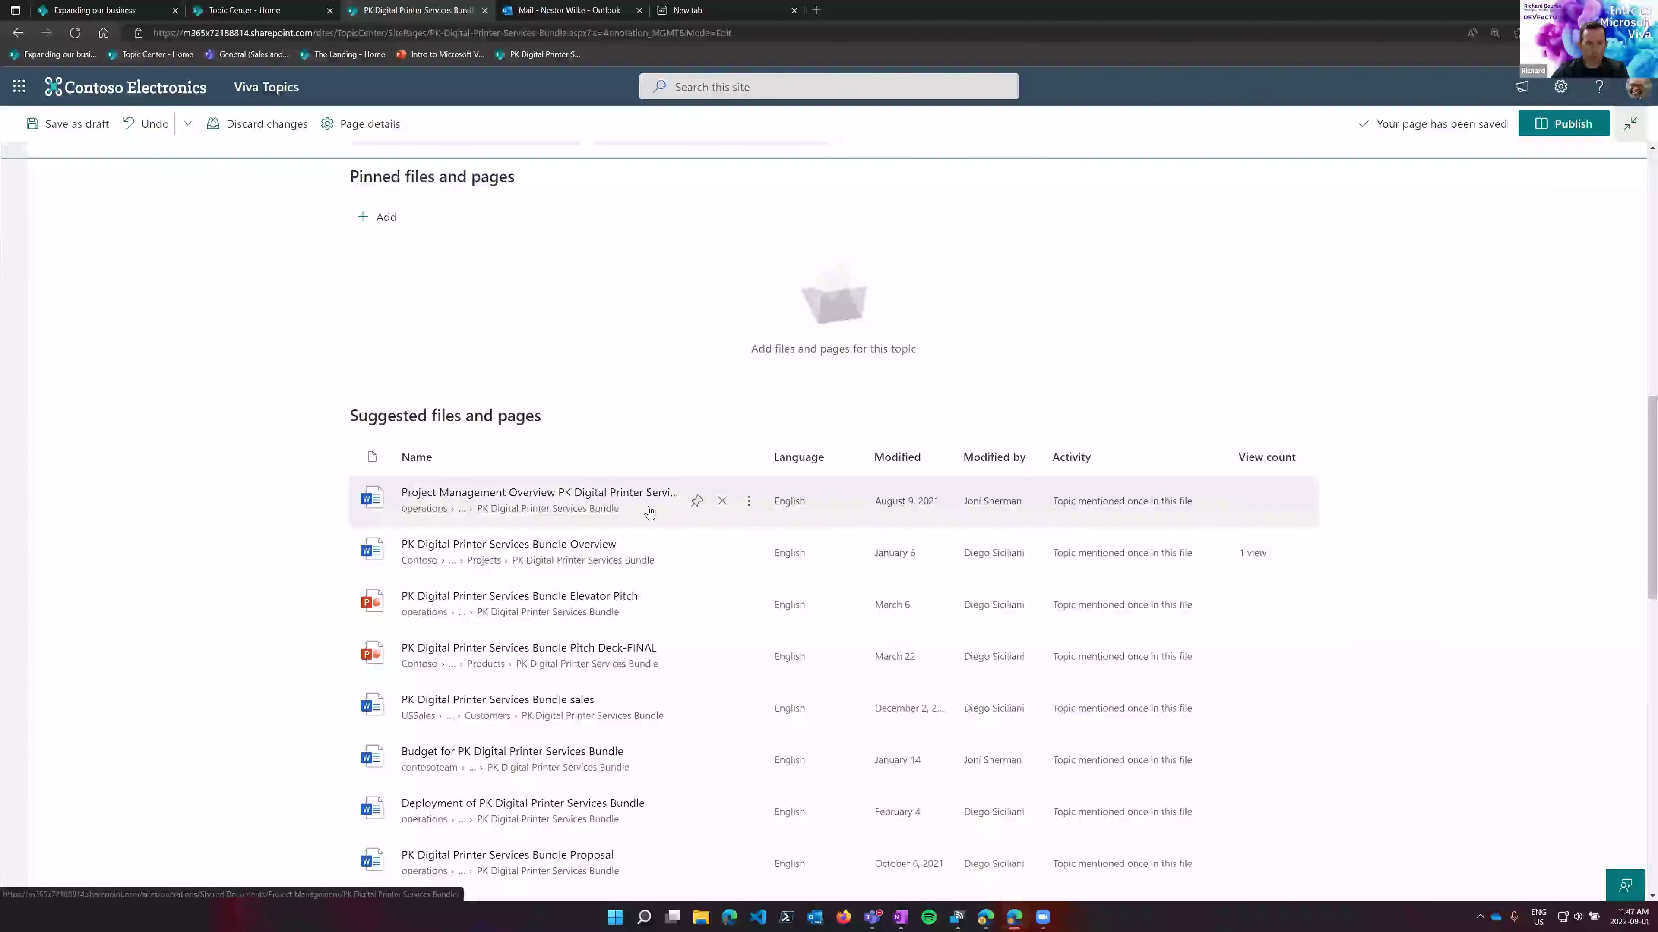
click(697, 503)
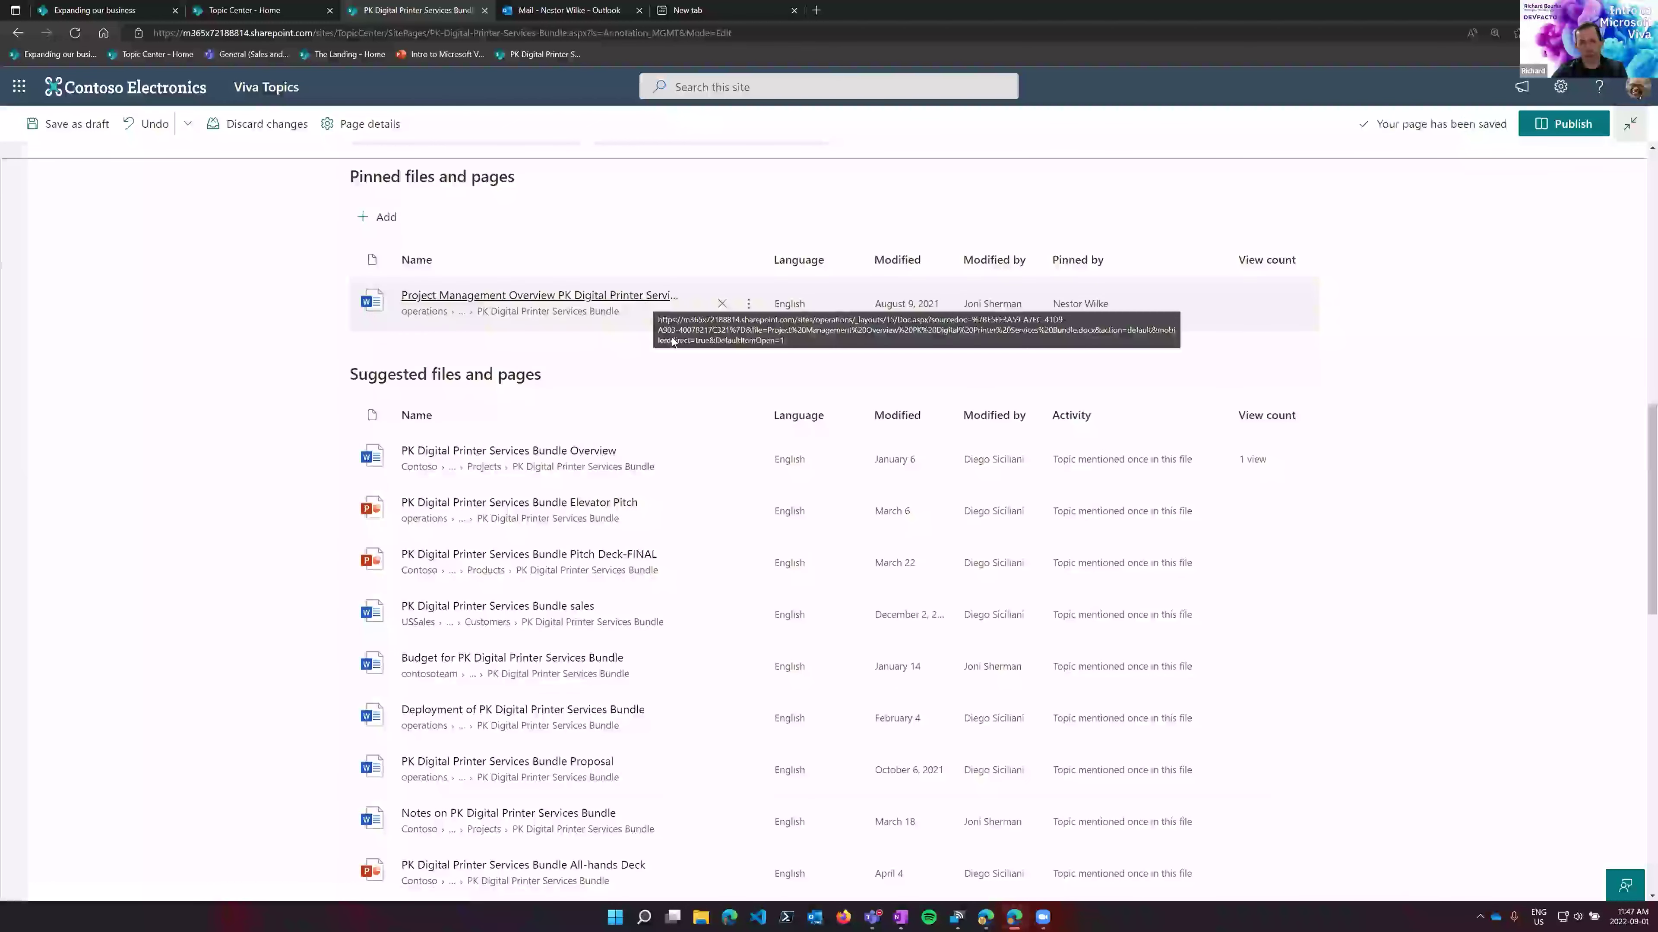
- Confirm the discovered connection to the related topic immediately clockwise of U765 and describe it as "Biggest consumer for the PK DPS"
scroll(319, 438, down, 6)
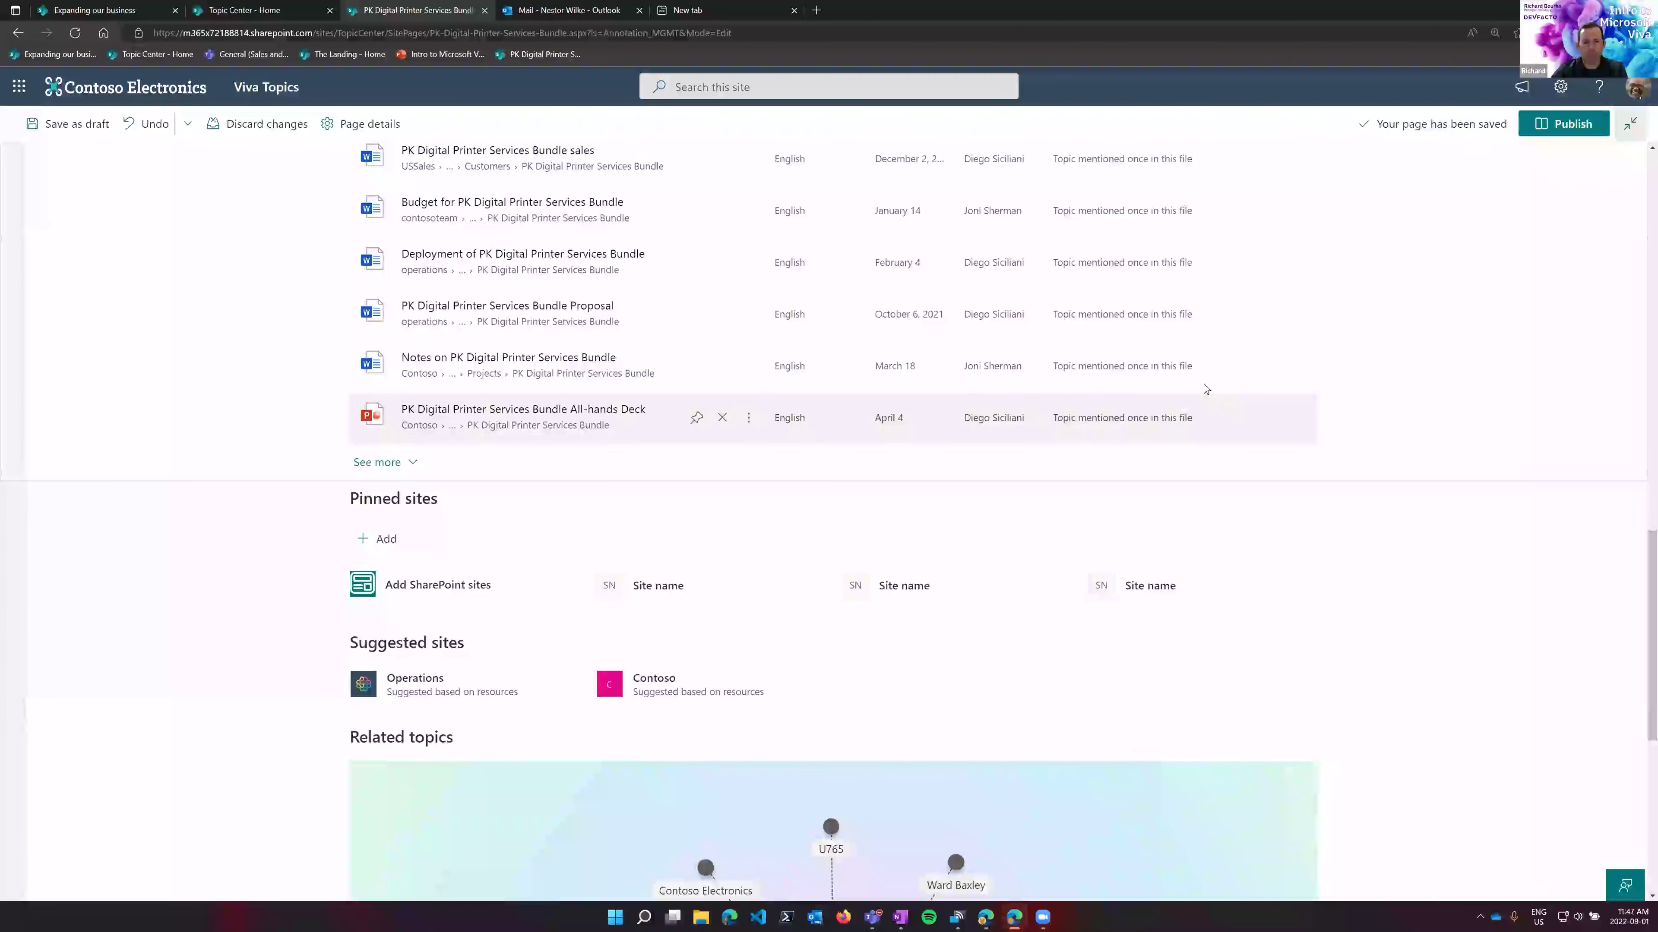
scroll(1273, 358, down, 1)
scroll(1273, 357, down, 5)
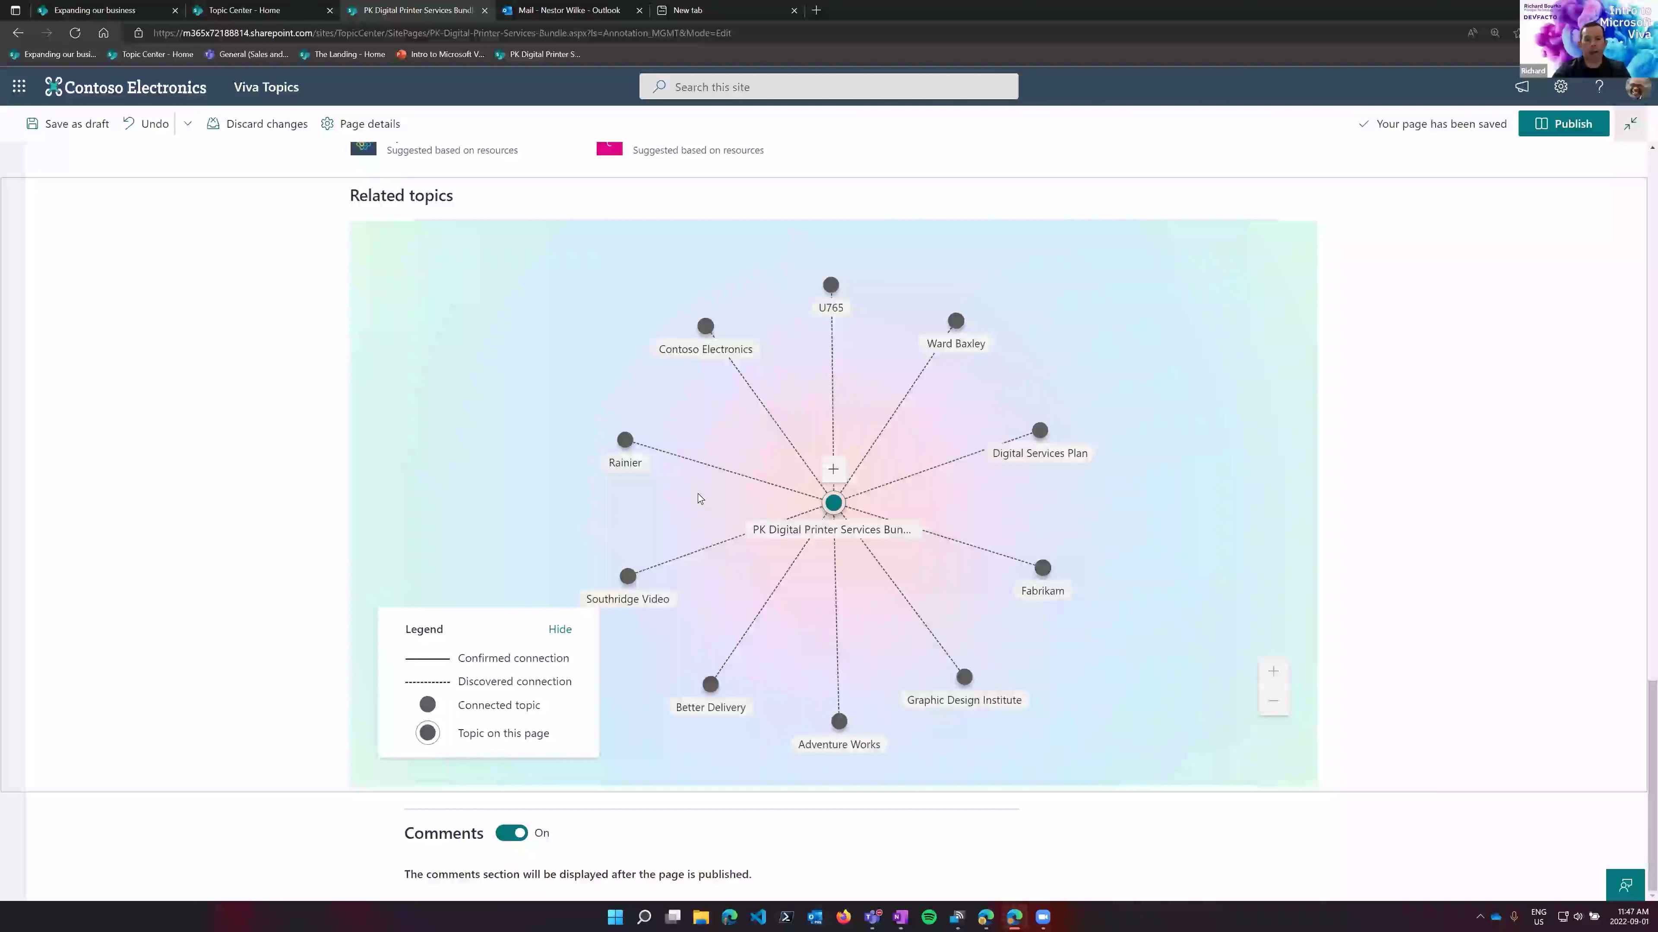
click(989, 347)
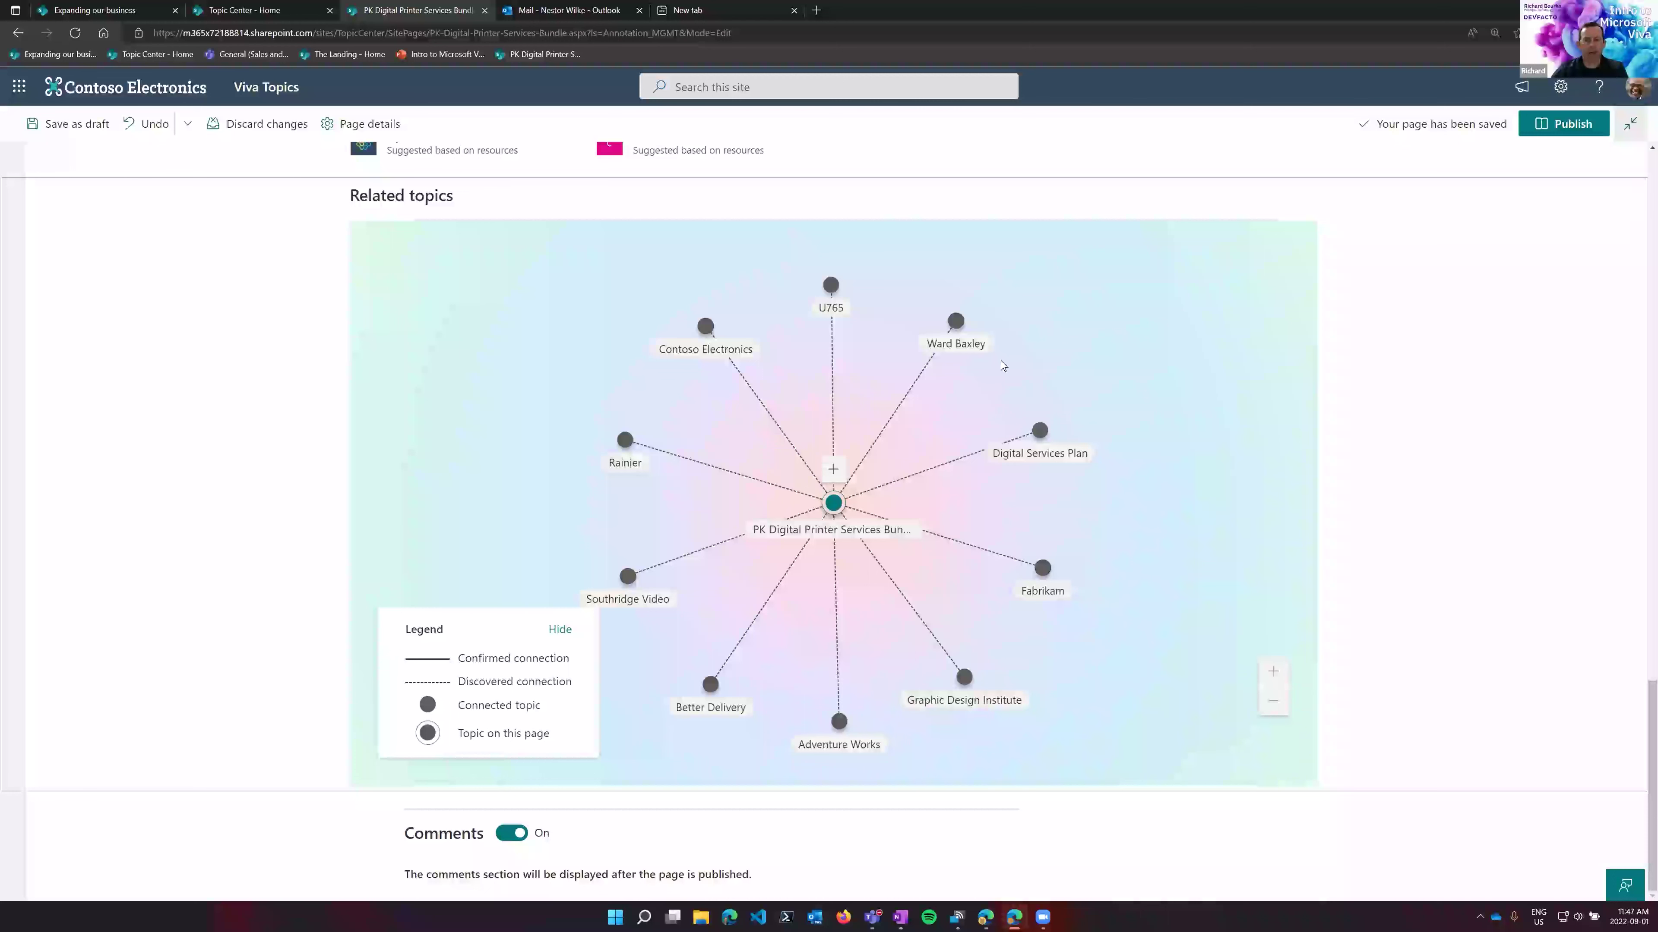
click(1459, 343)
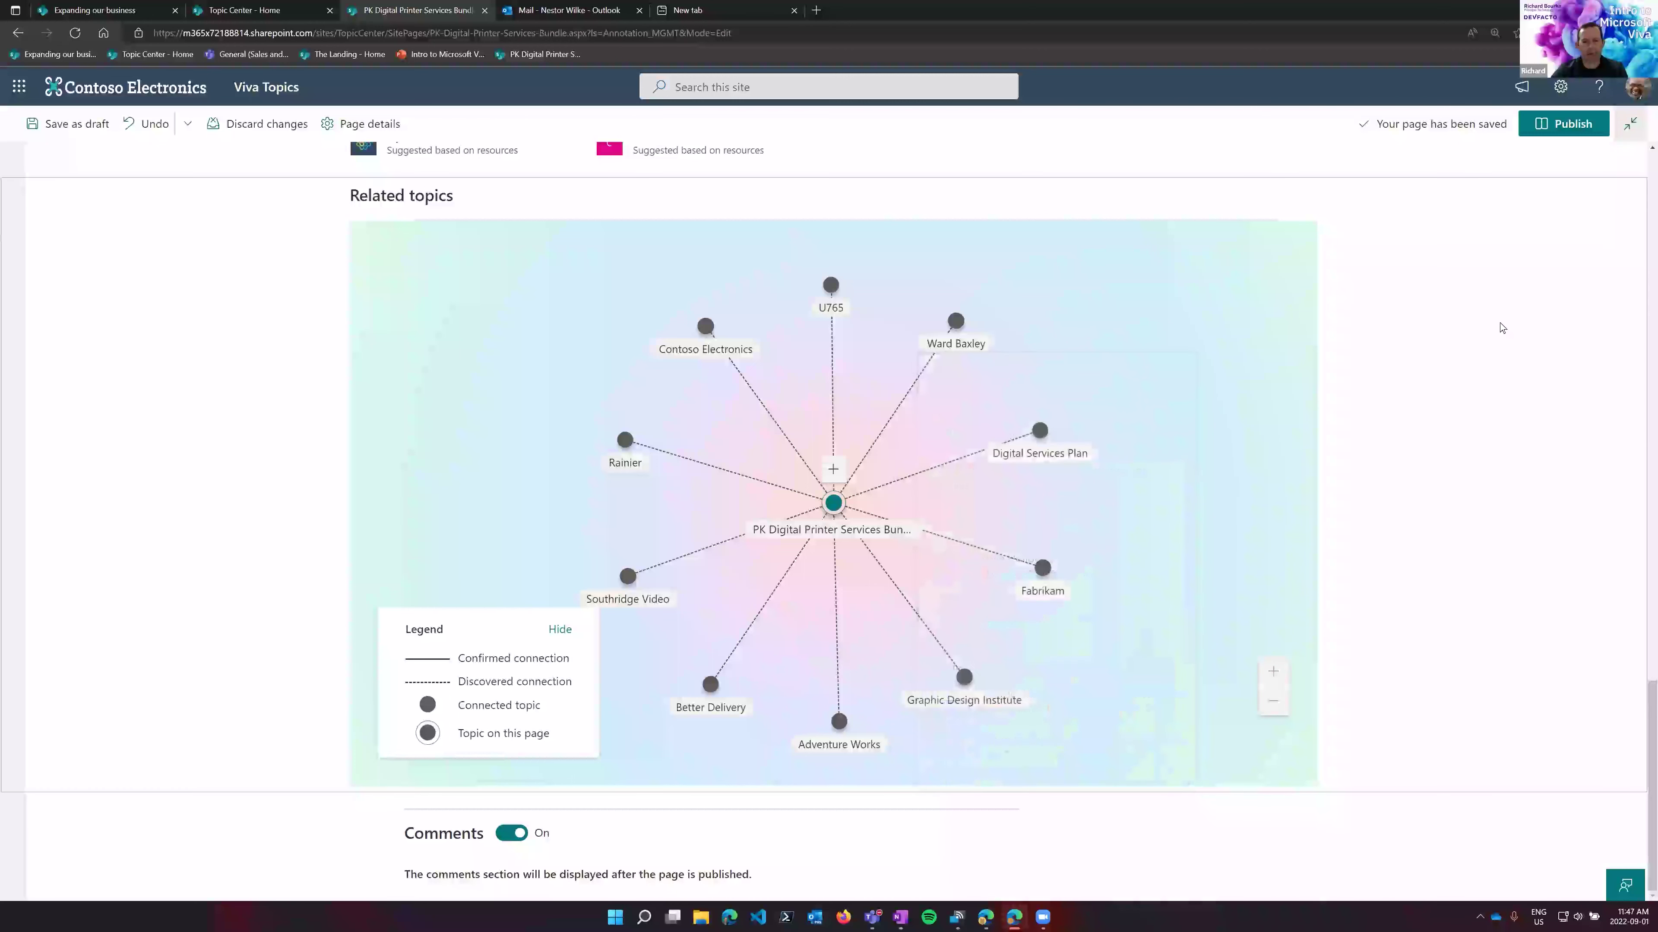
click(887, 428)
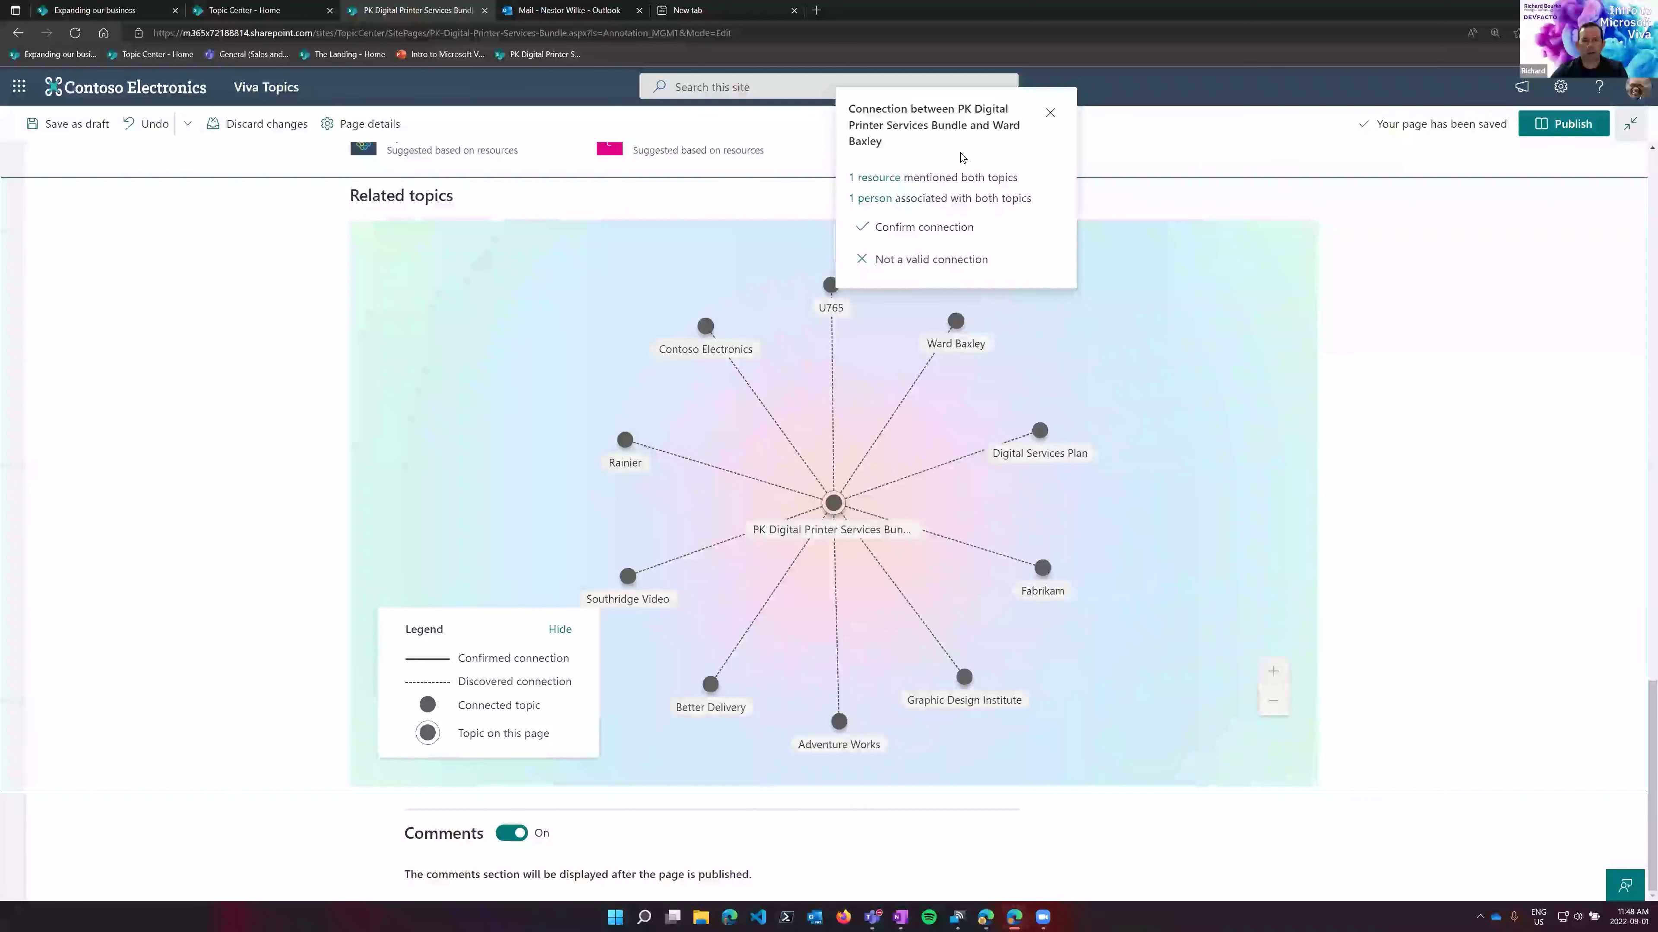
click(913, 229)
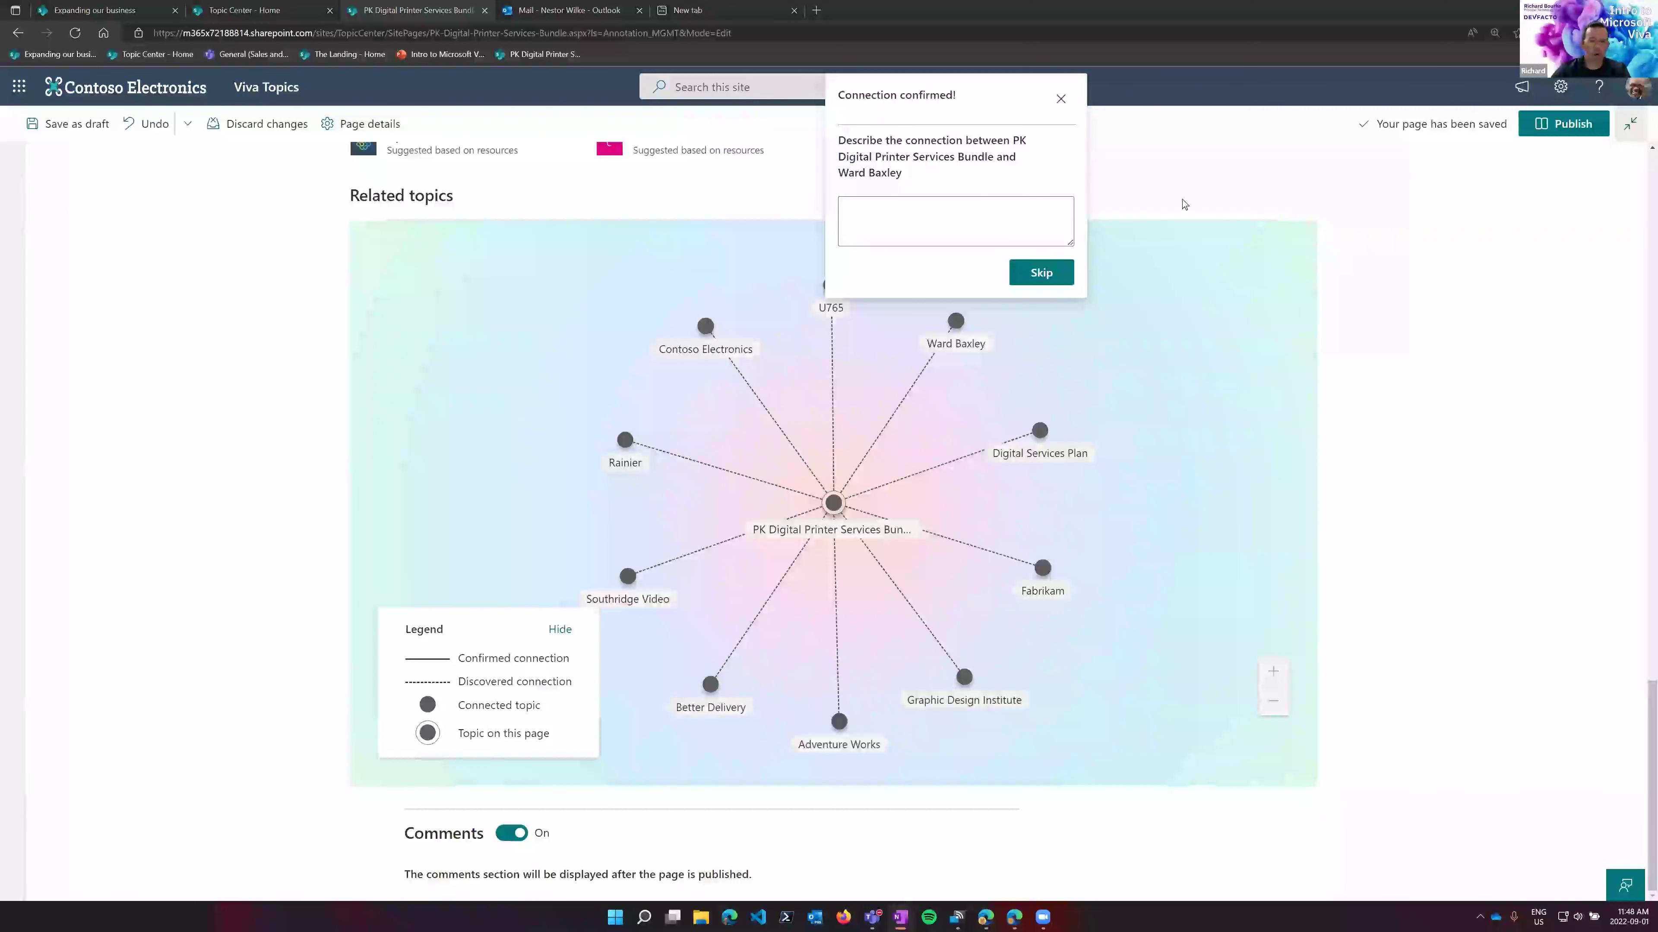
click(973, 204)
text(Biggest consumer for the PK DPS)
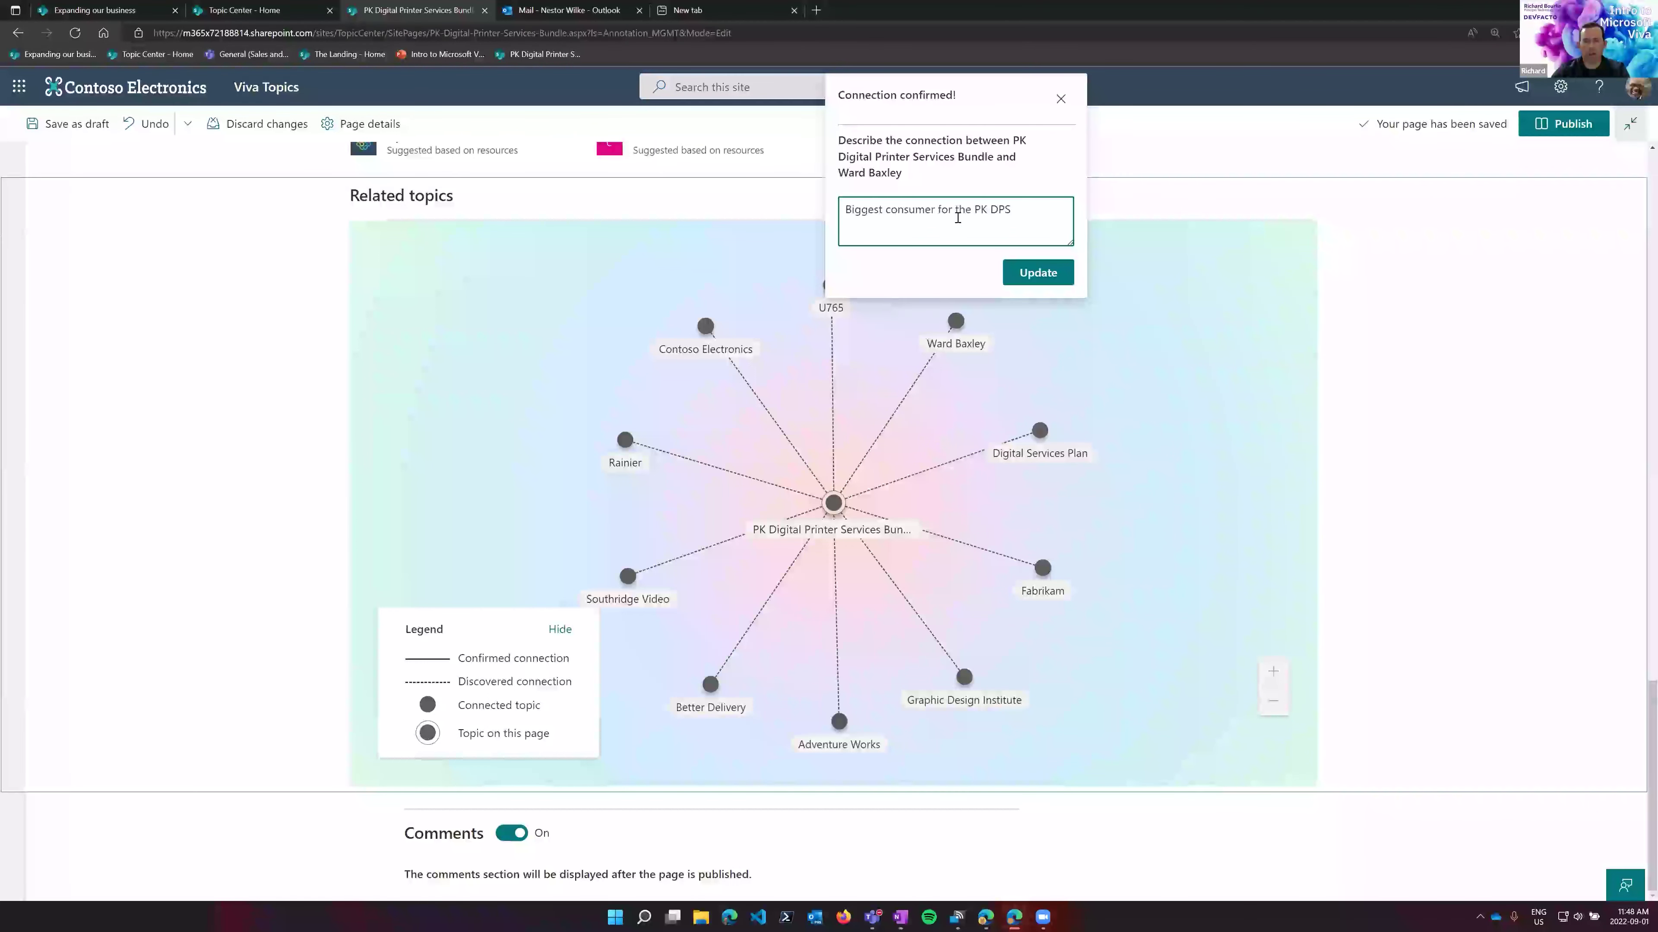
click(1045, 276)
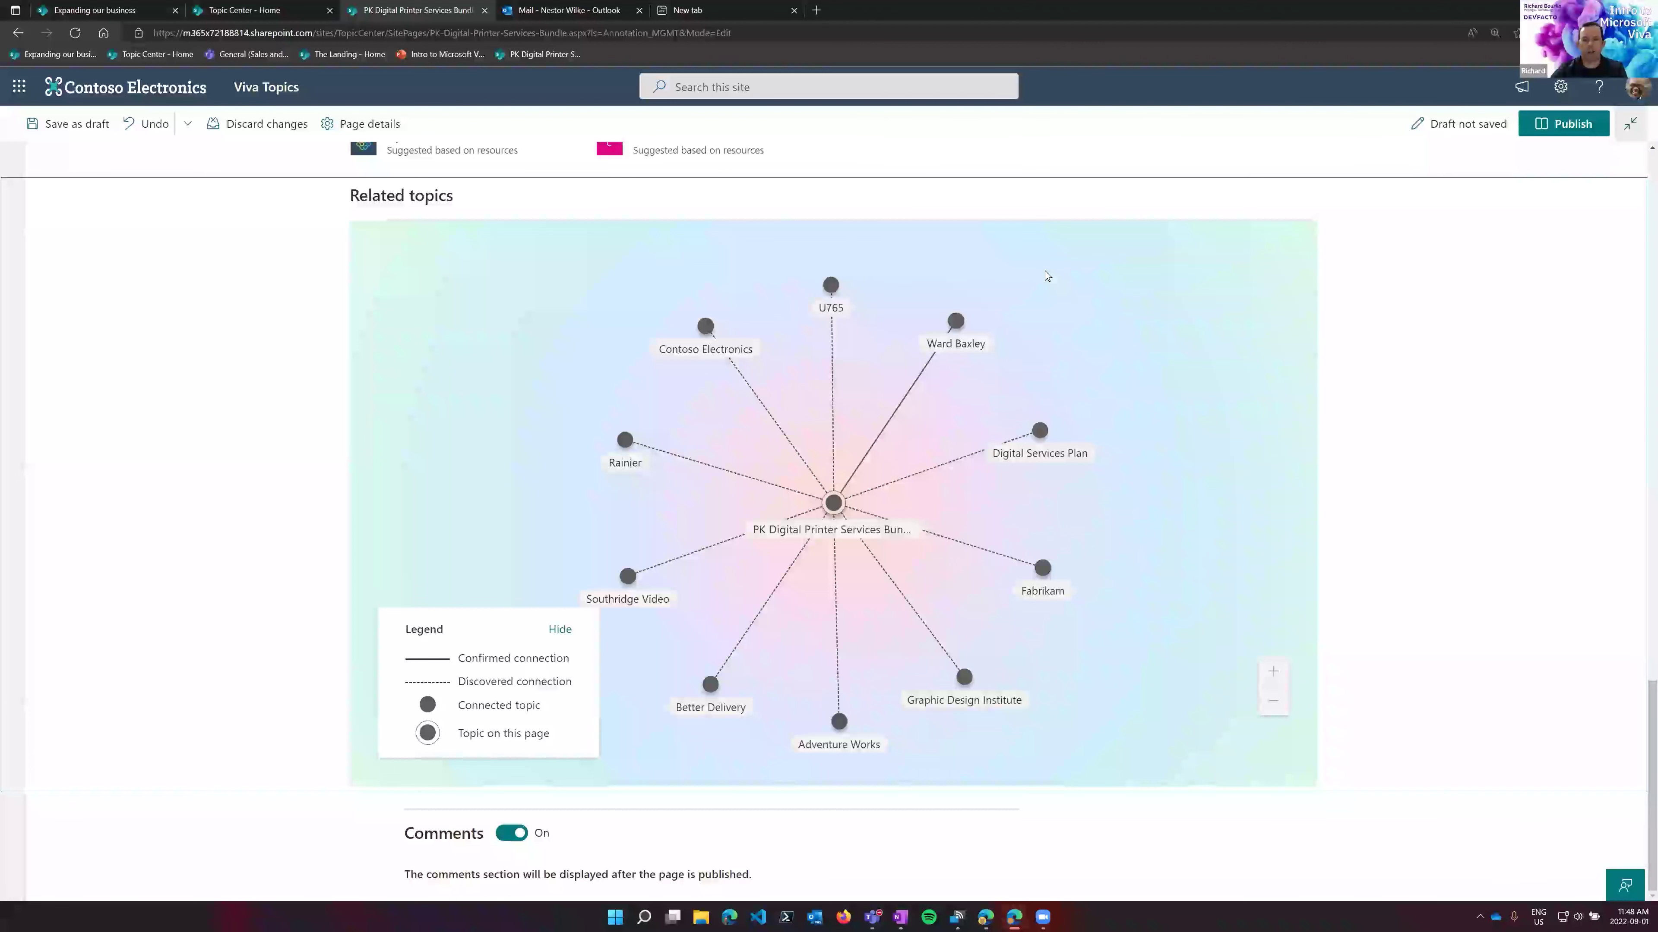
- Mark the discovered connection between PK Digital Printer Services Bundle and U765 as not valid
click(830, 372)
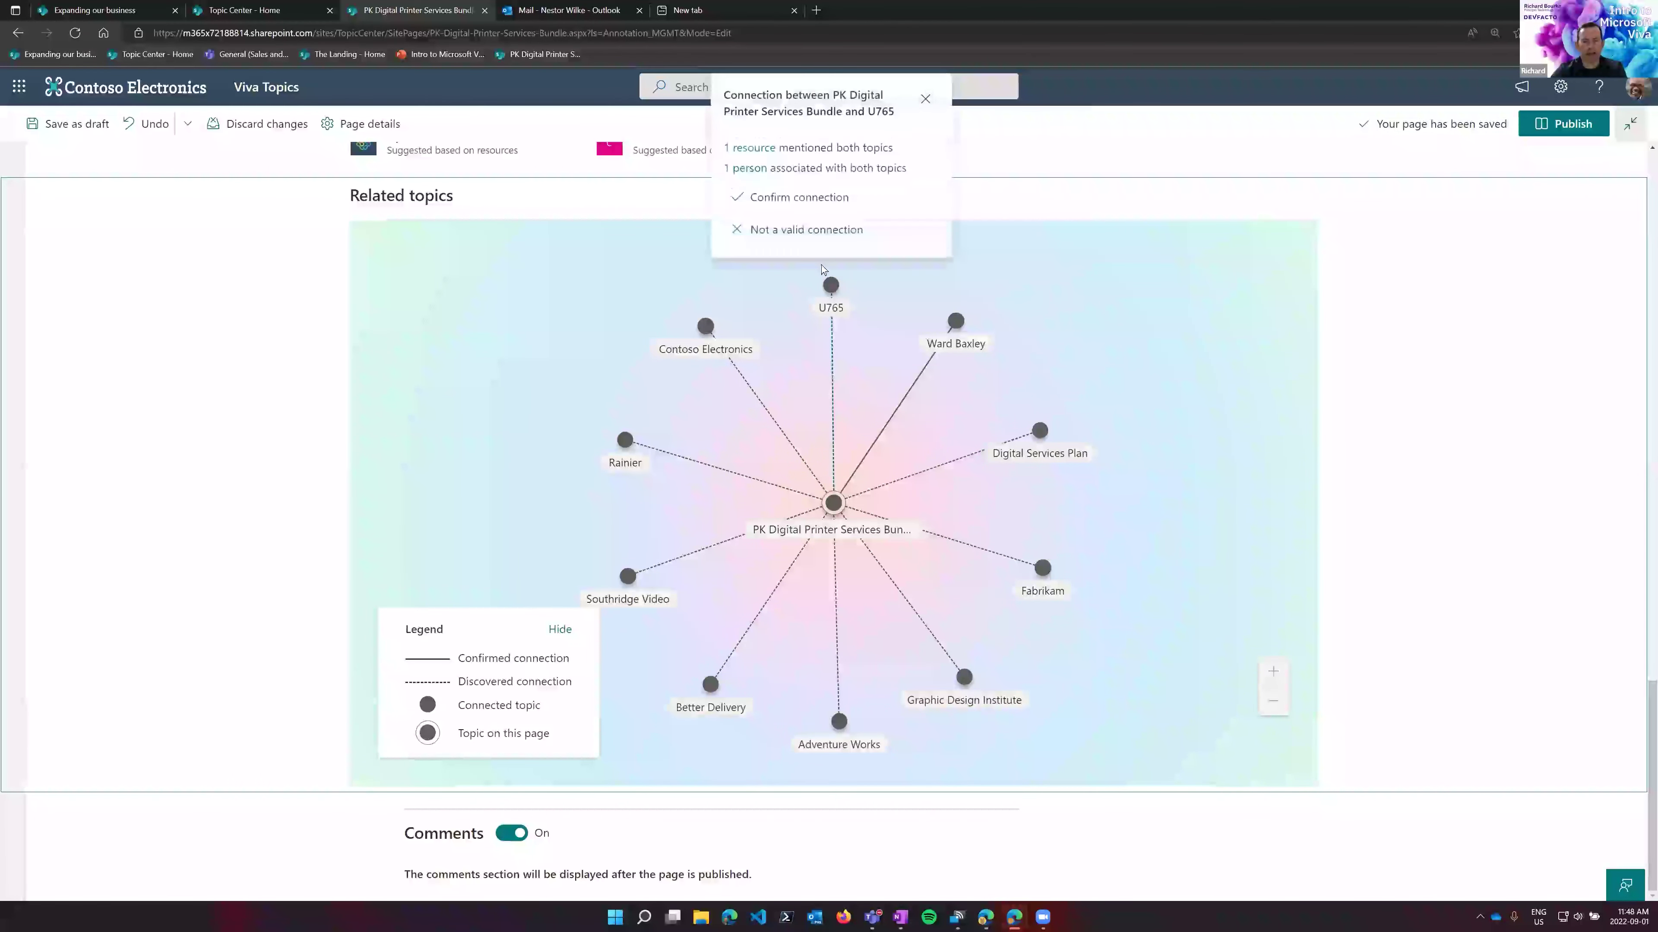
click(798, 231)
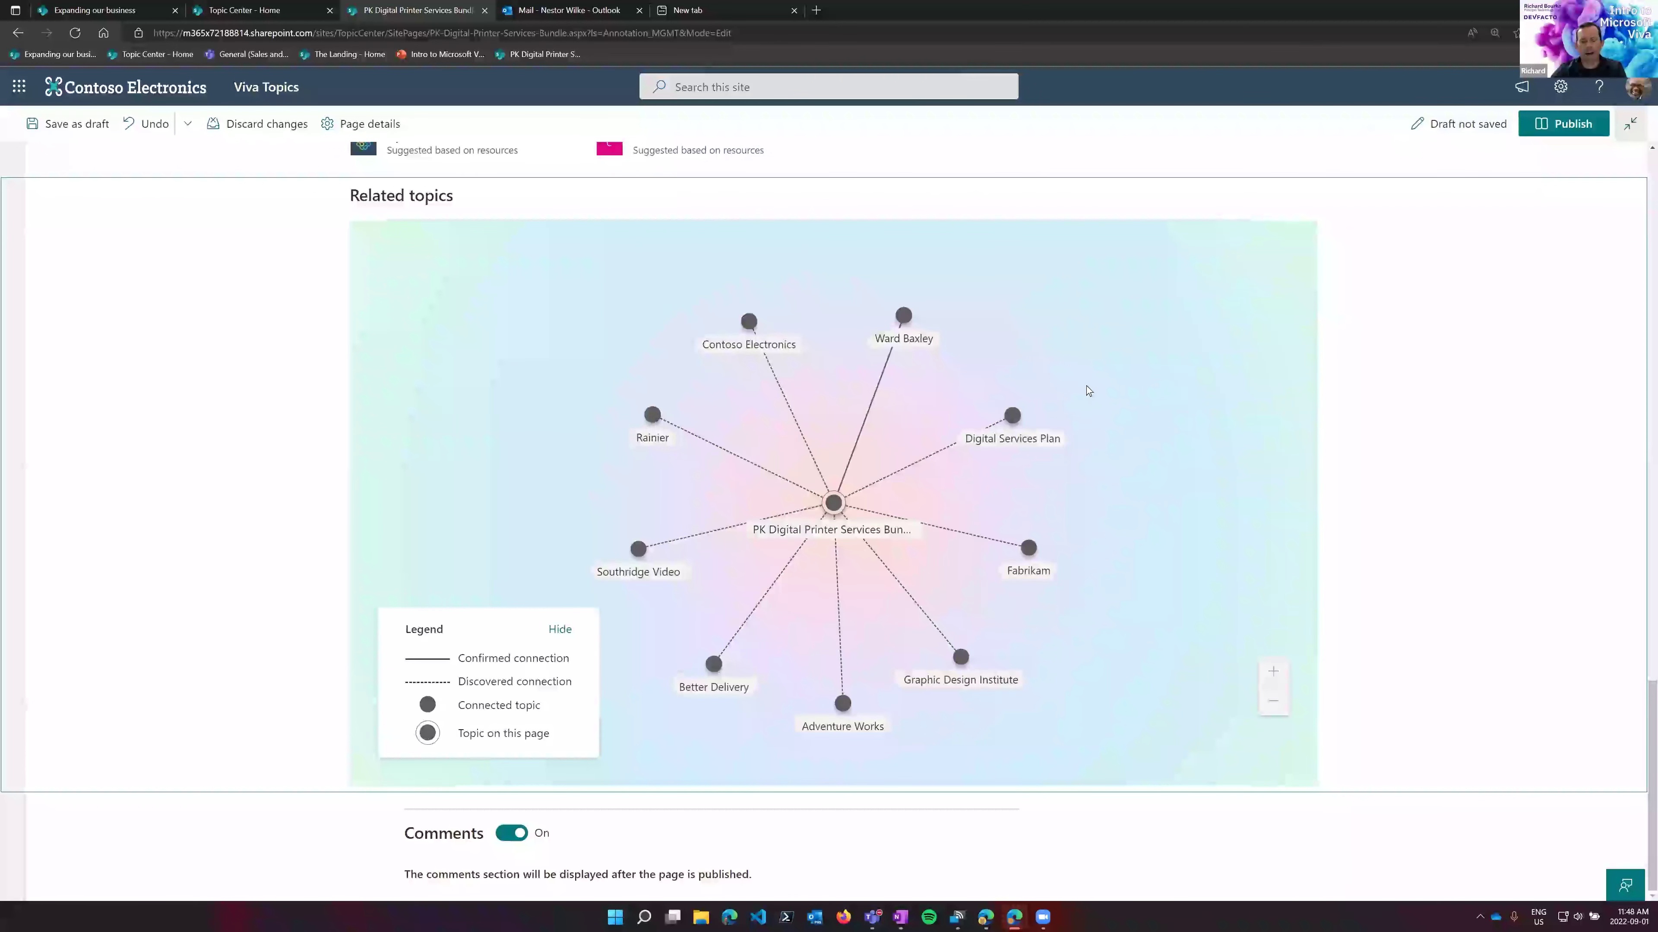
click(835, 502)
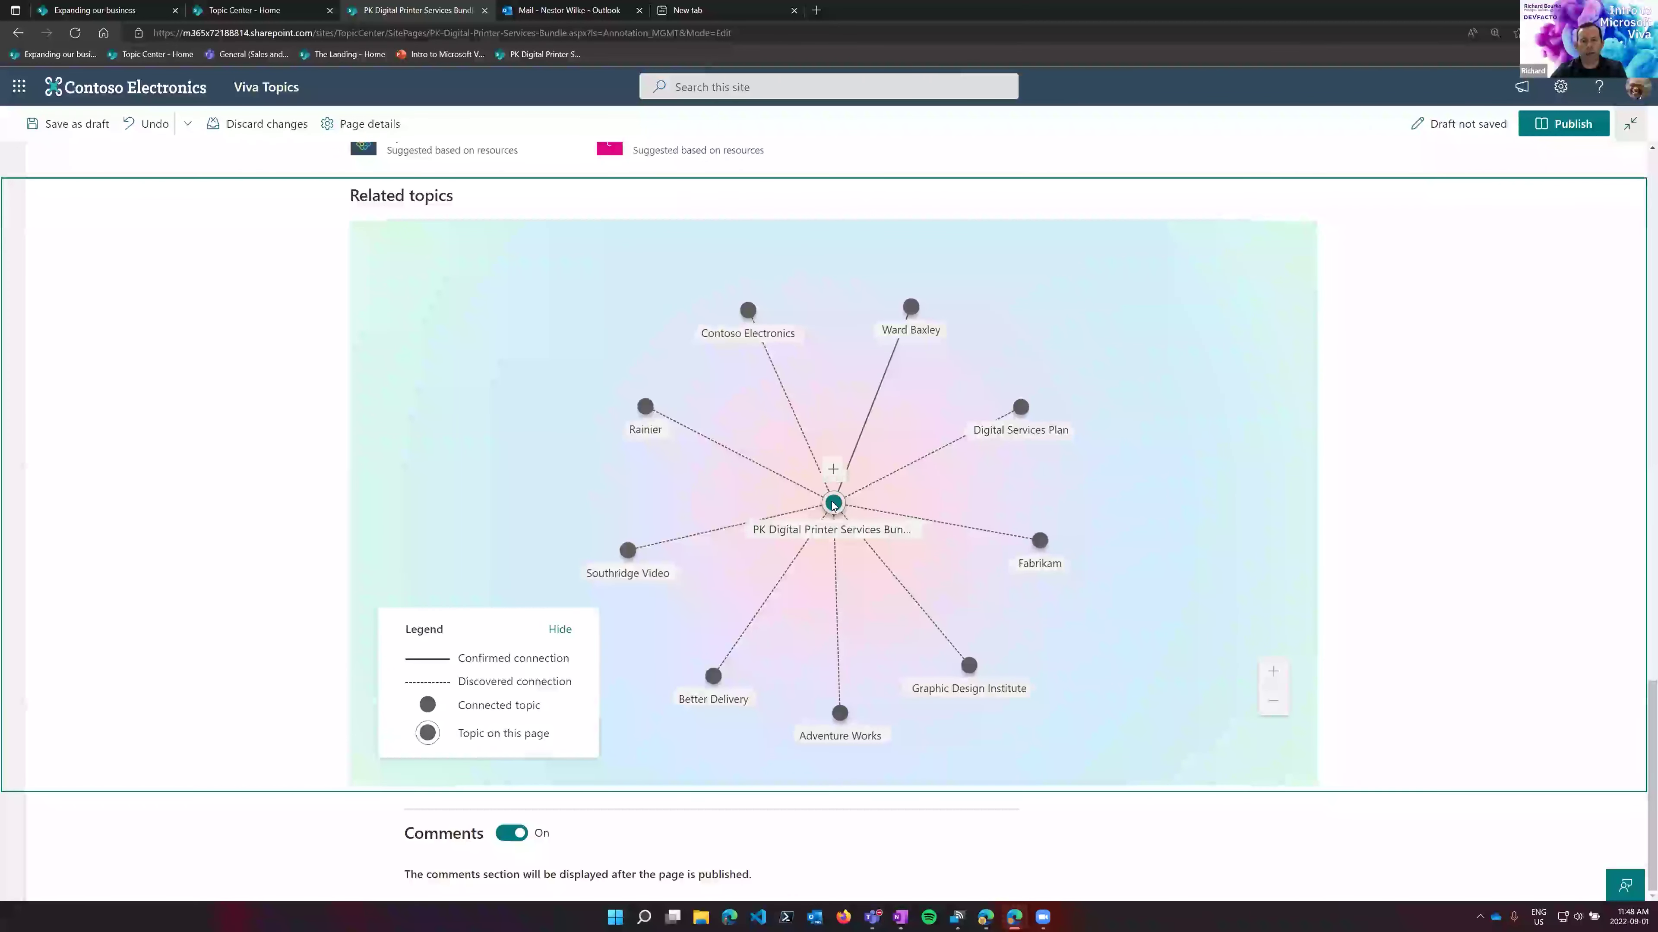
click(834, 470)
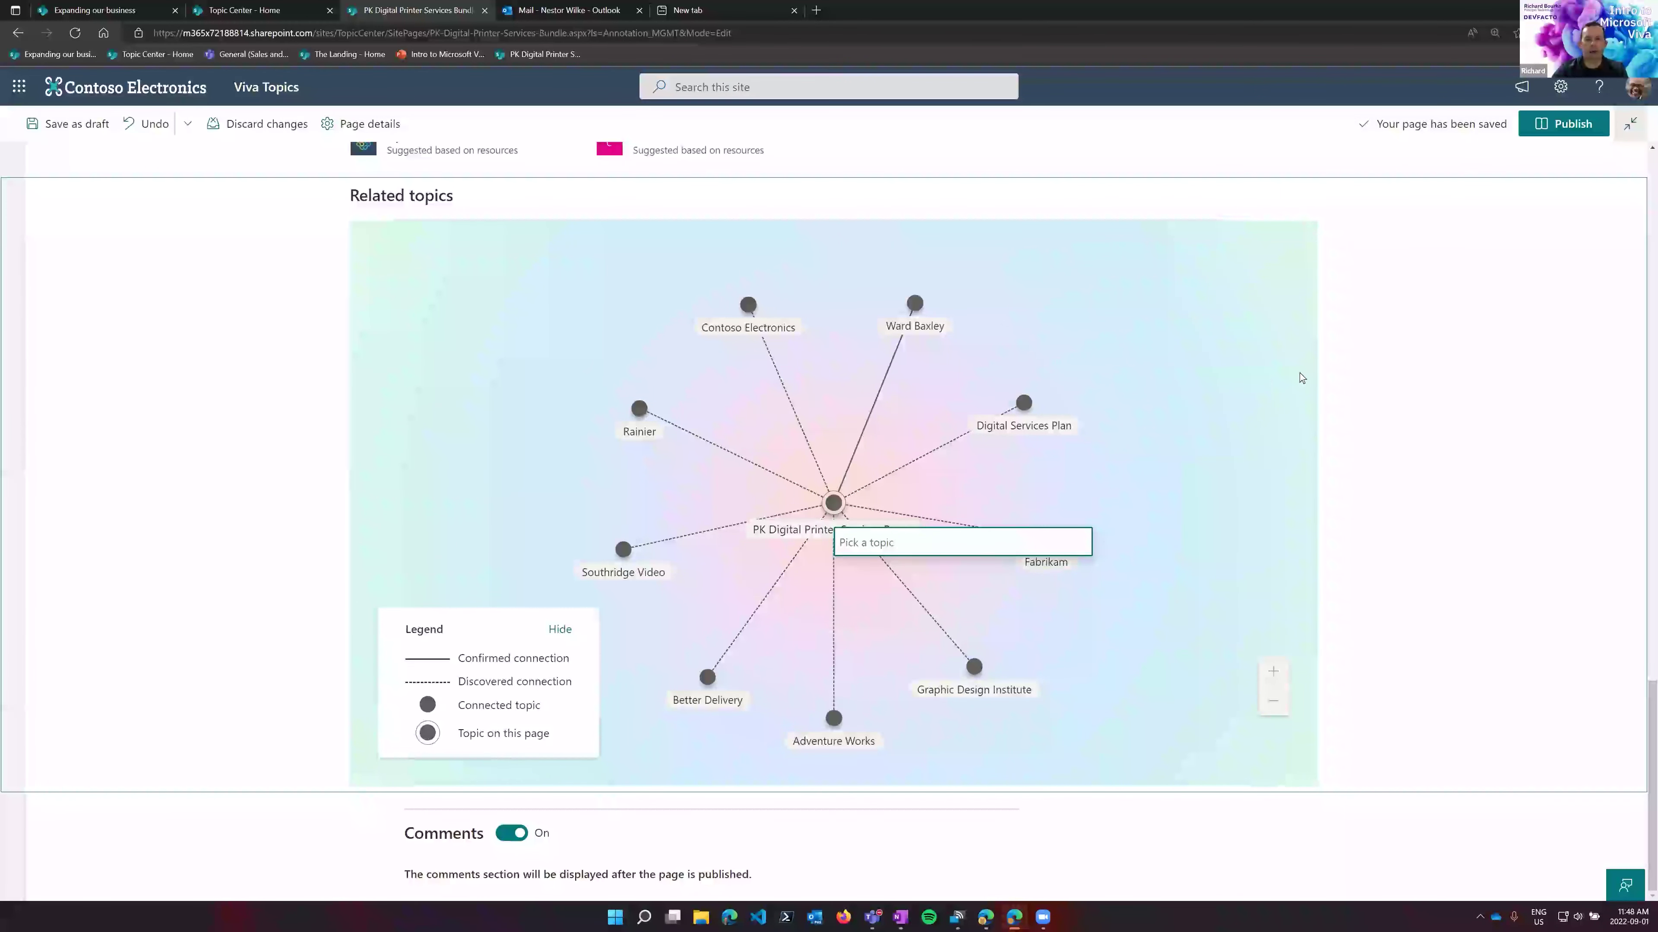
click(1519, 375)
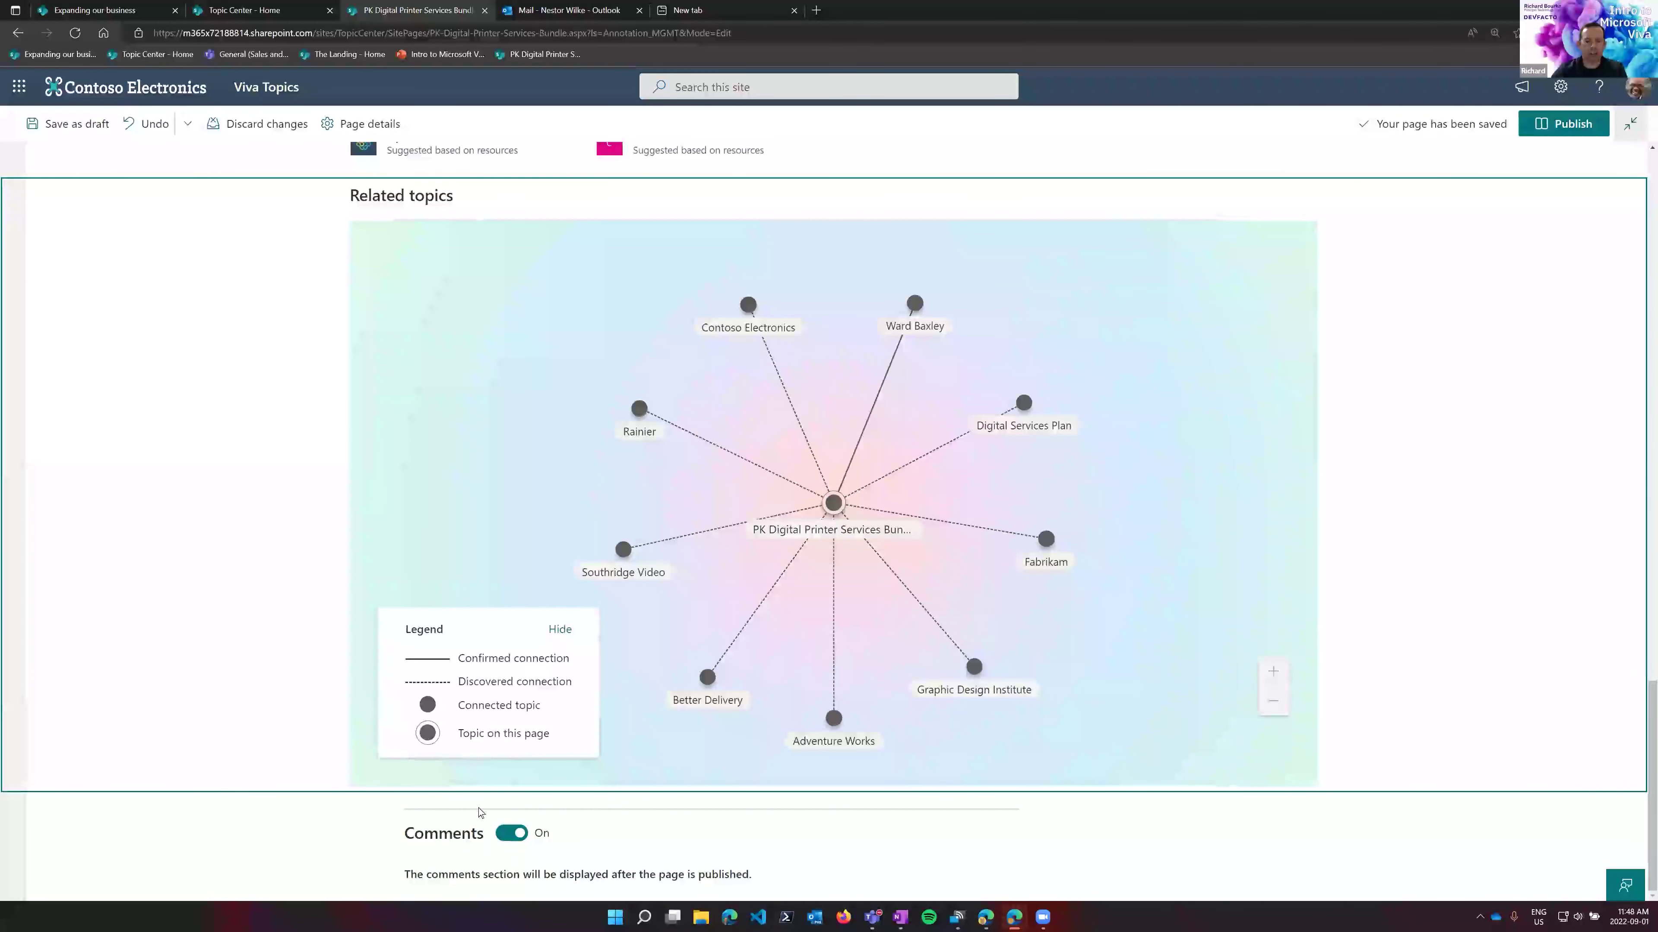
- Publish the topic page and review its related topics, files, people, description and alternate names
click(1565, 131)
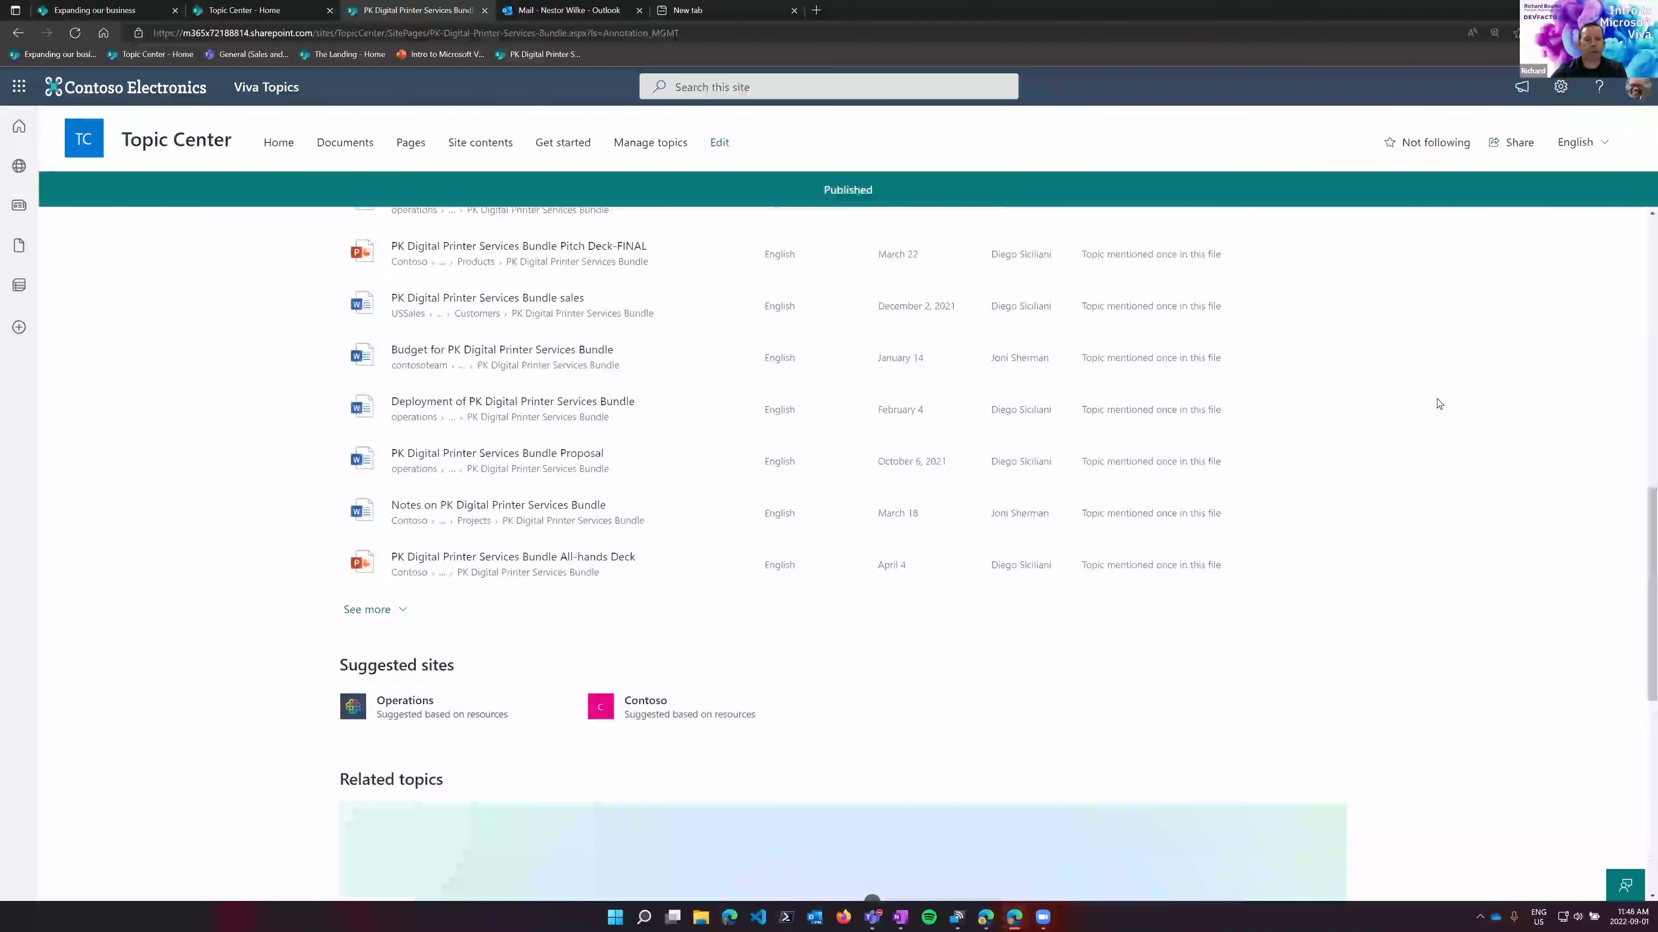
scroll(1424, 418, down, 5)
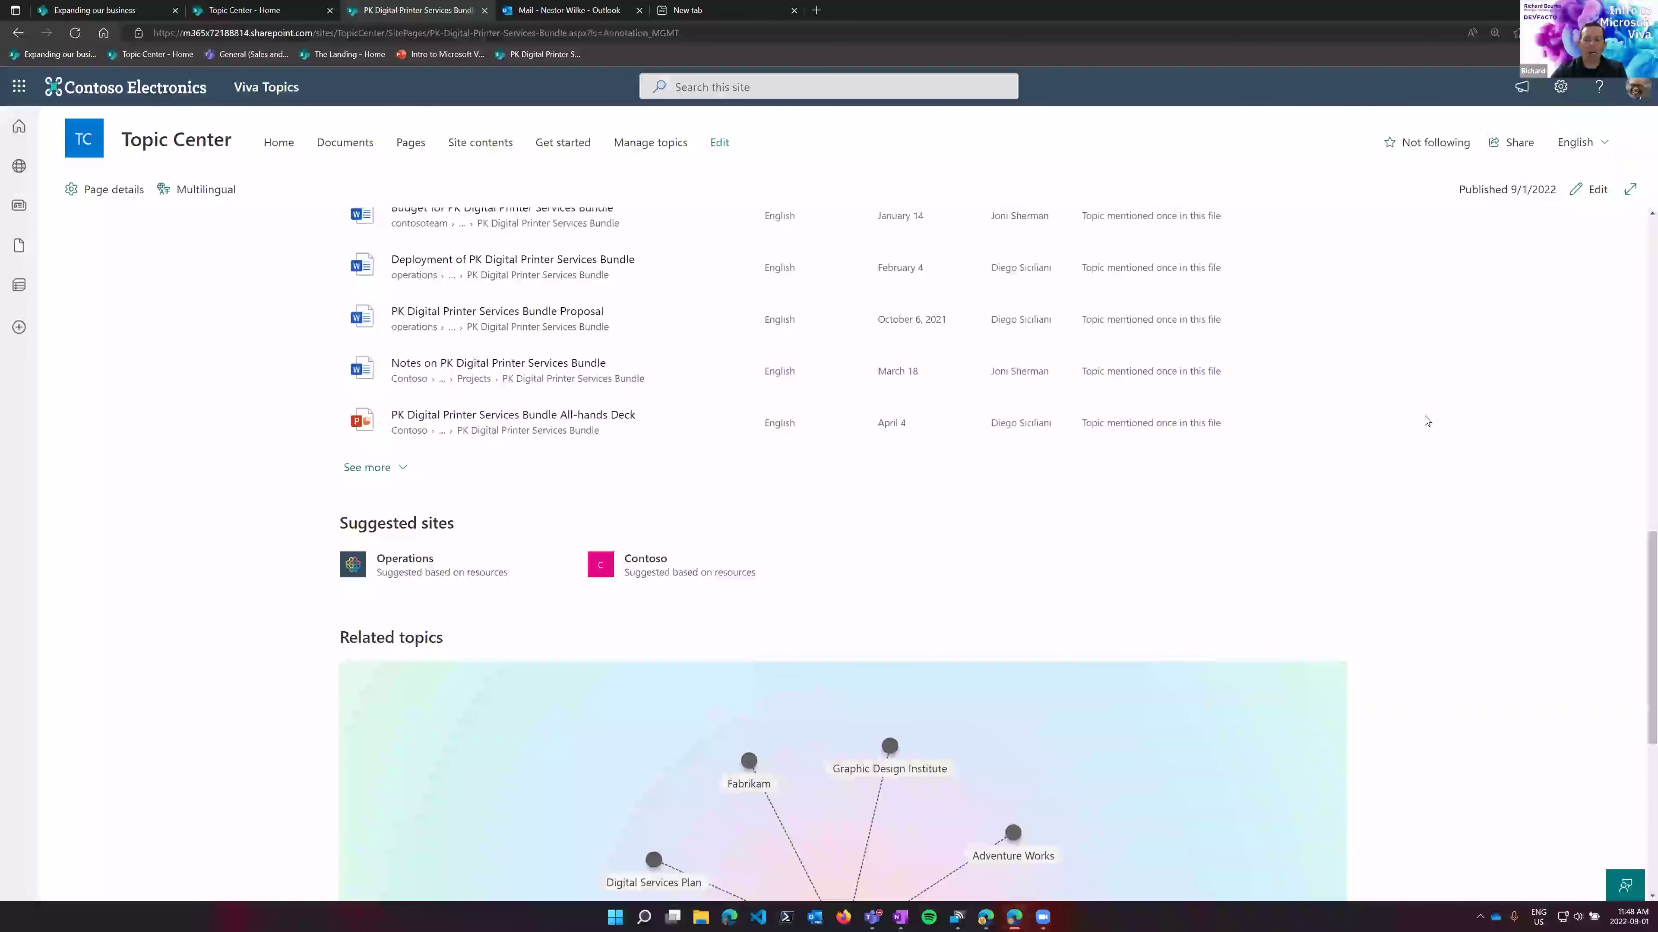
scroll(1343, 595, down, 2)
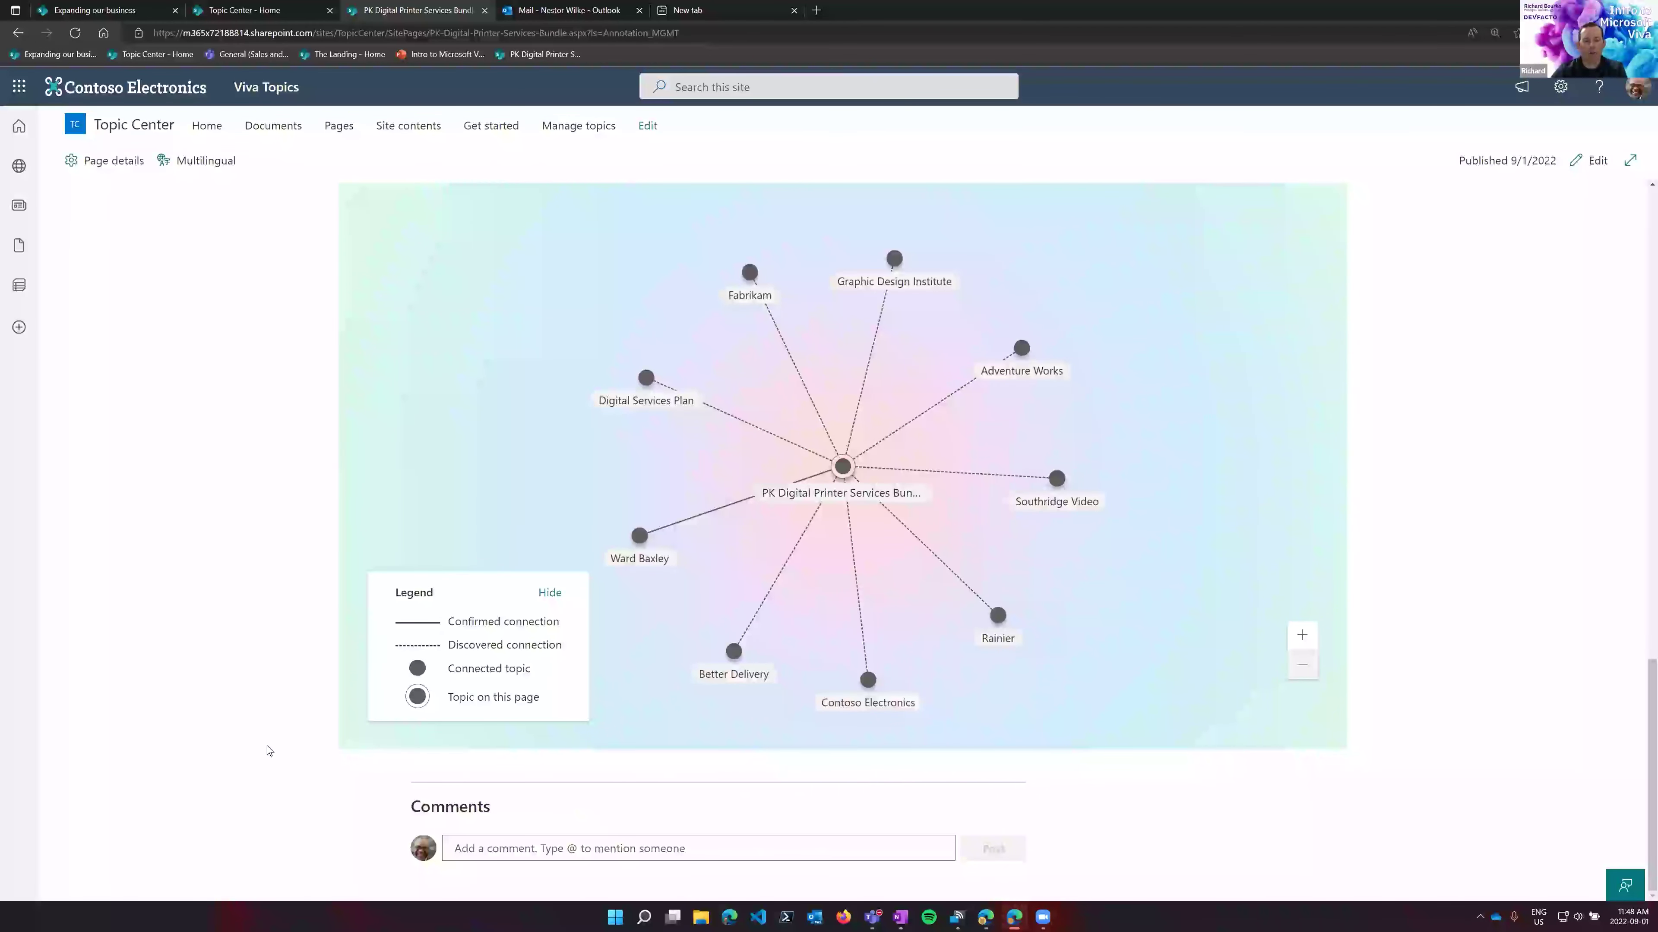
scroll(269, 751, up, 8)
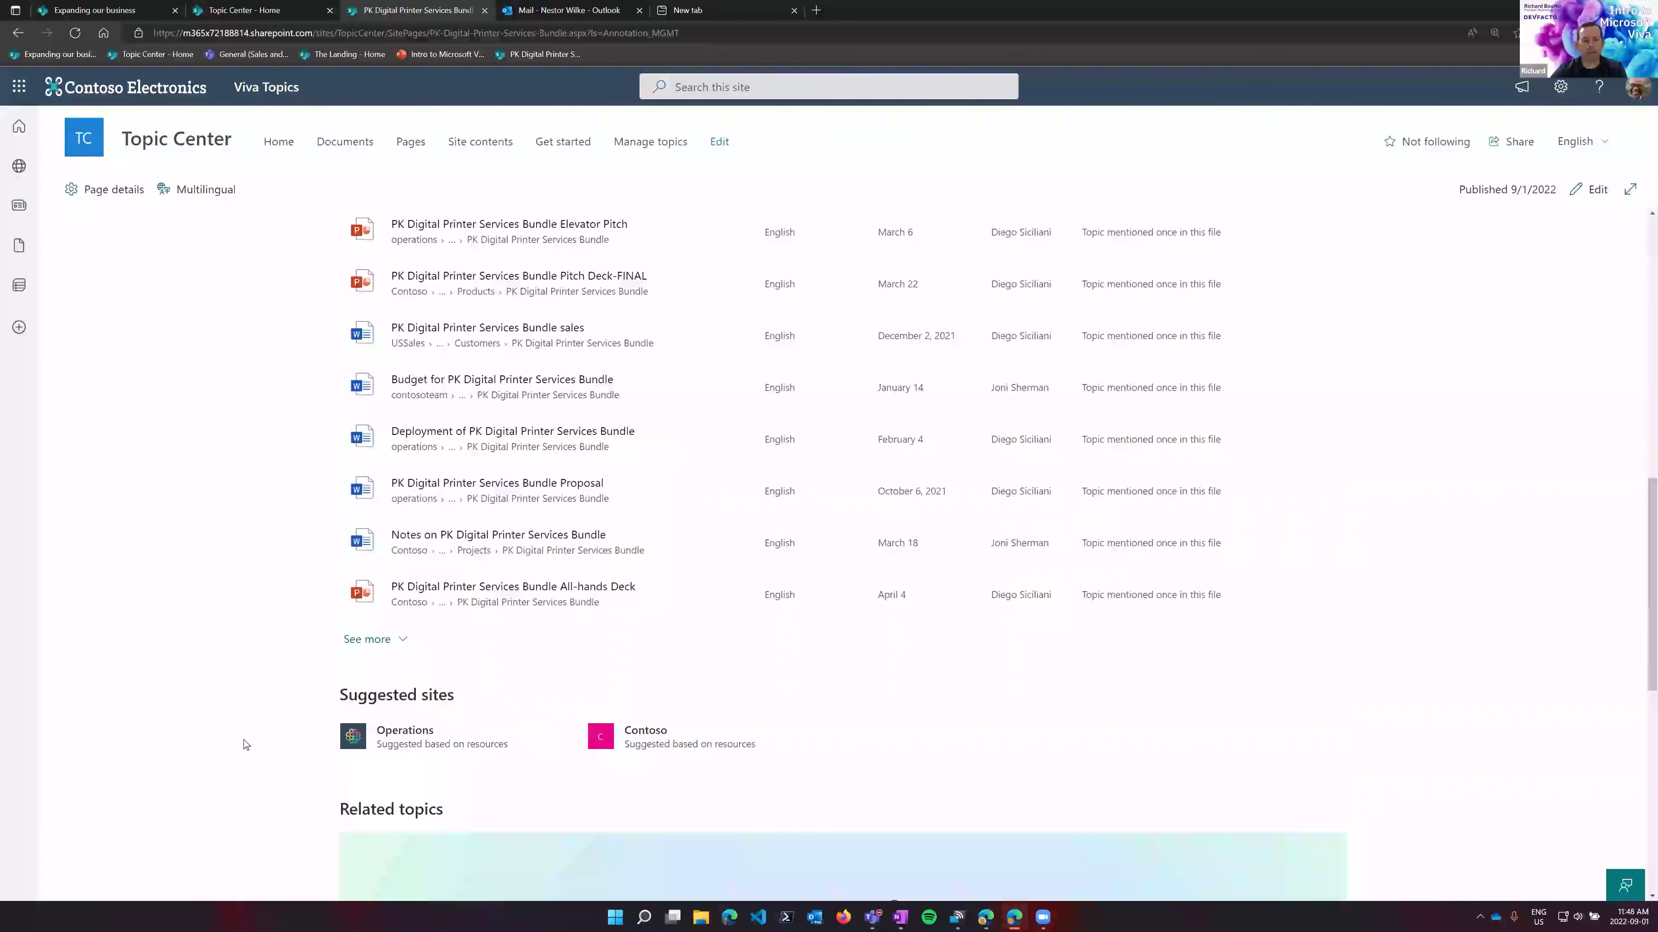
scroll(245, 744, up, 10)
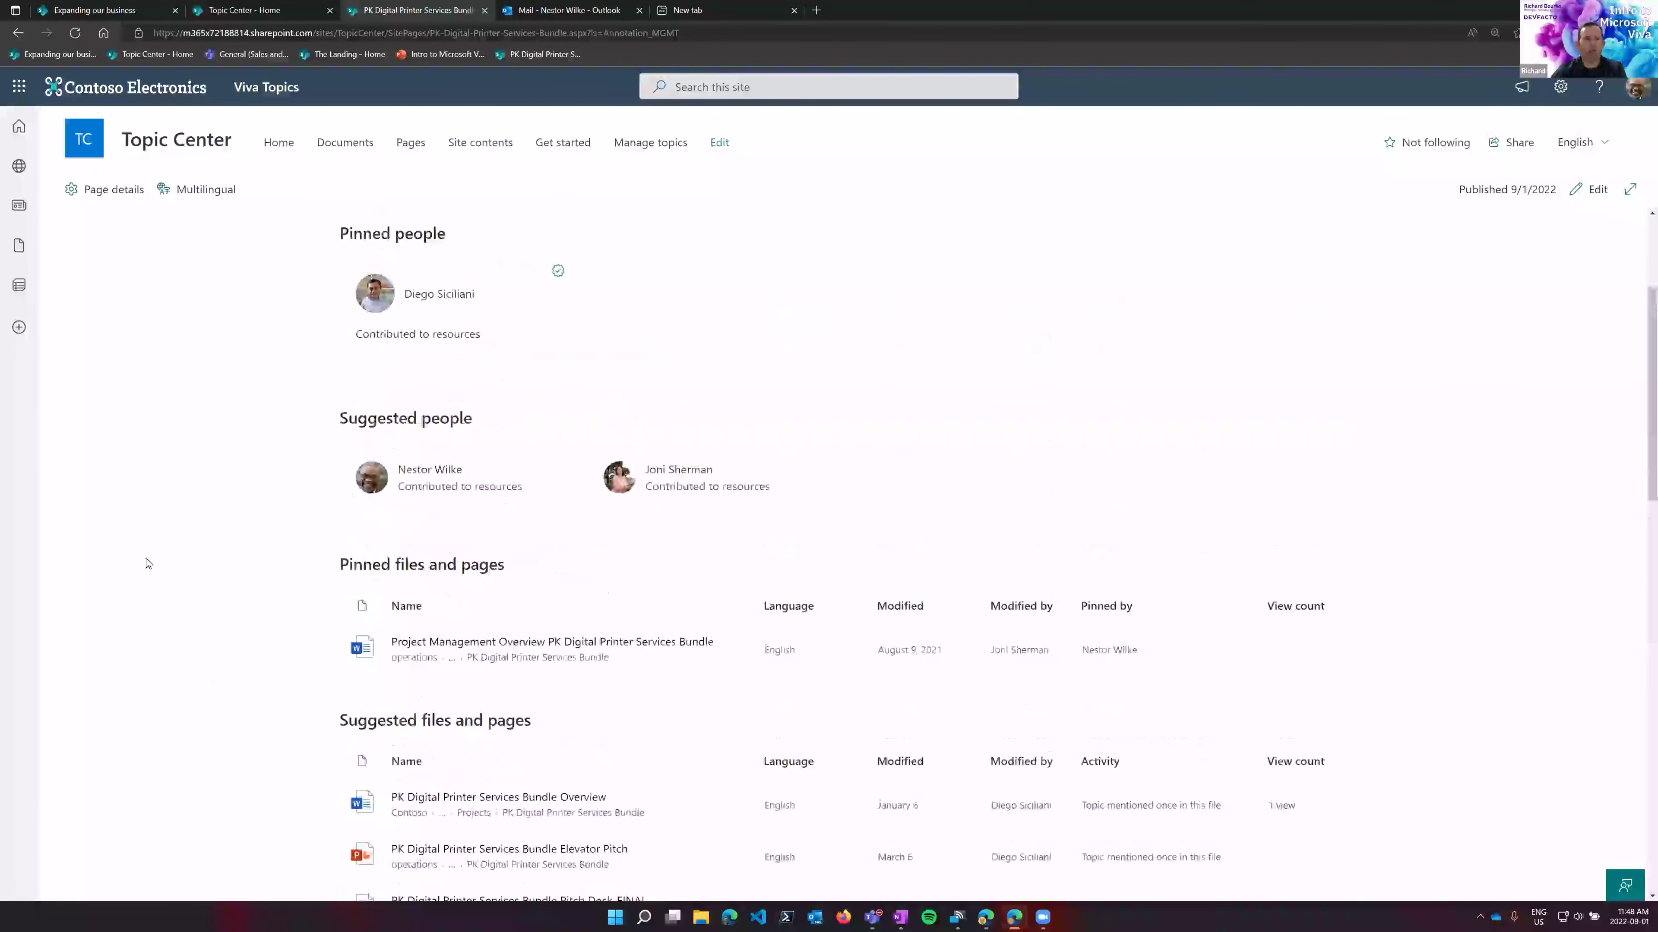
scroll(243, 616, up, 3)
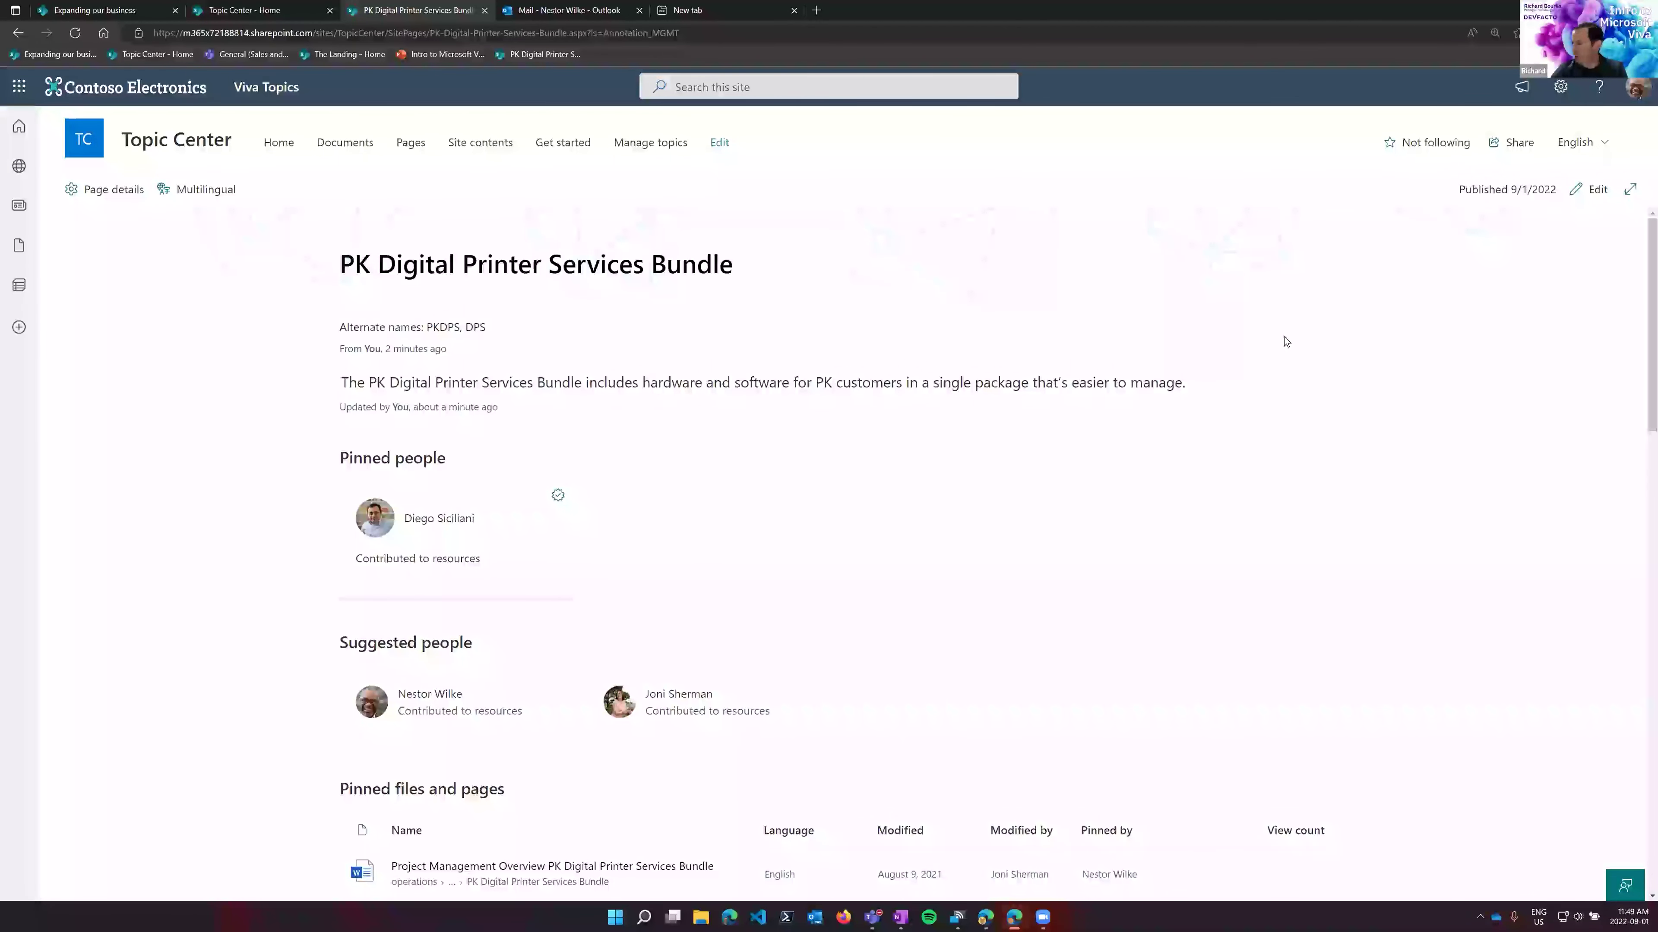
scroll(1287, 341, down, 3)
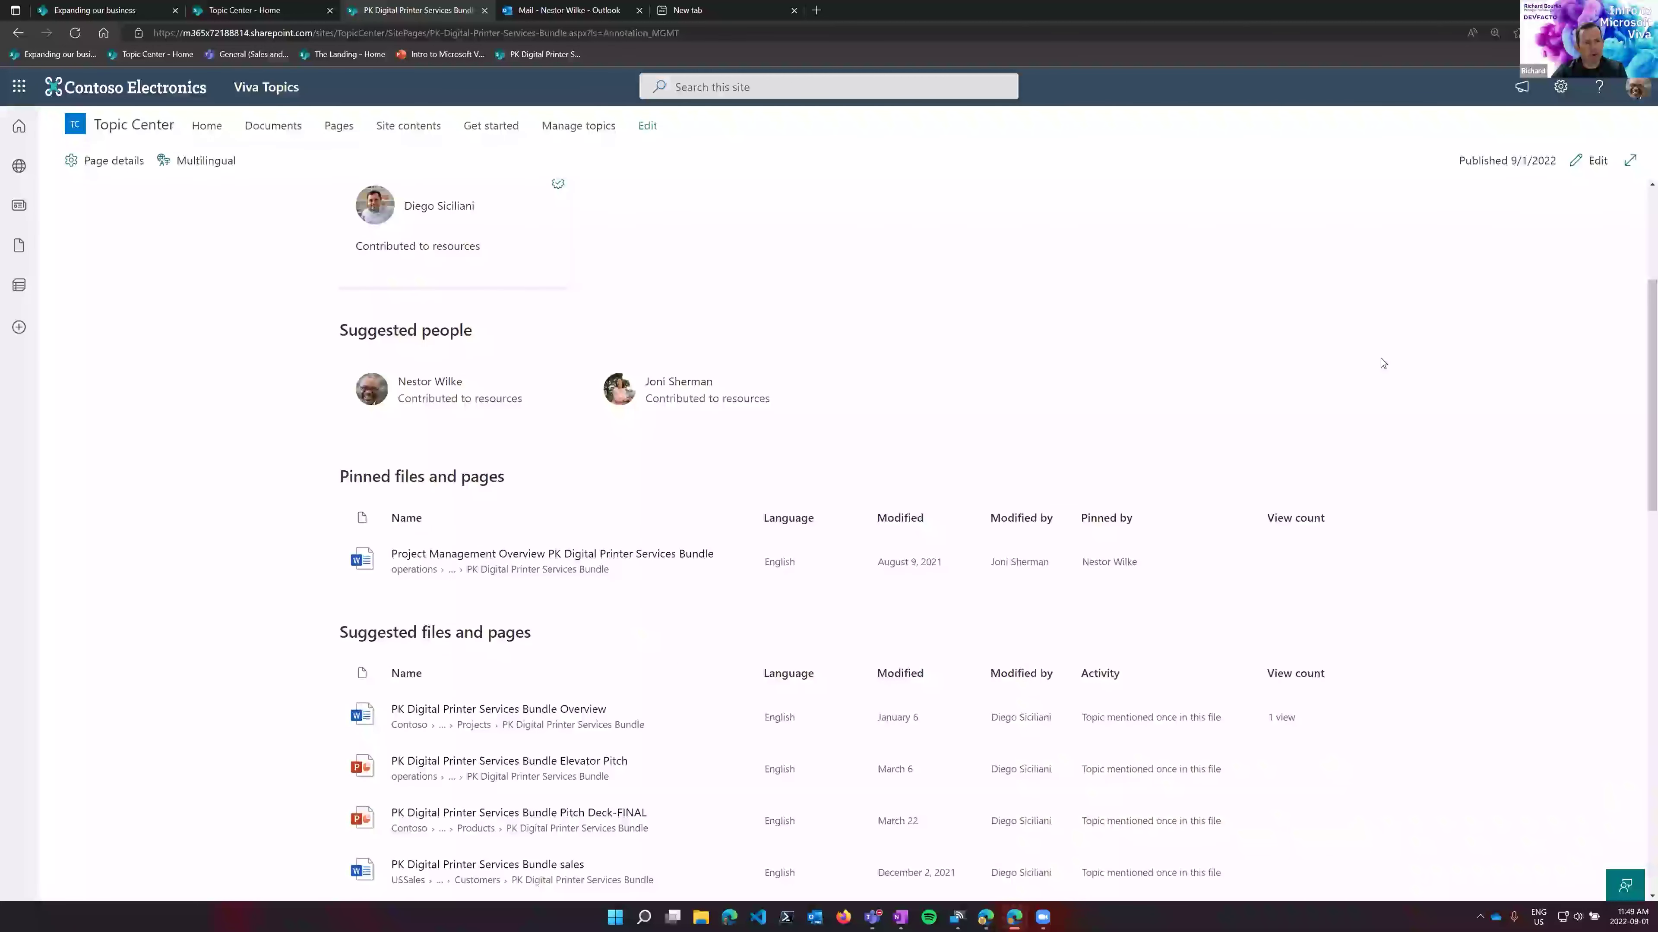
scroll(1358, 345, up, 3)
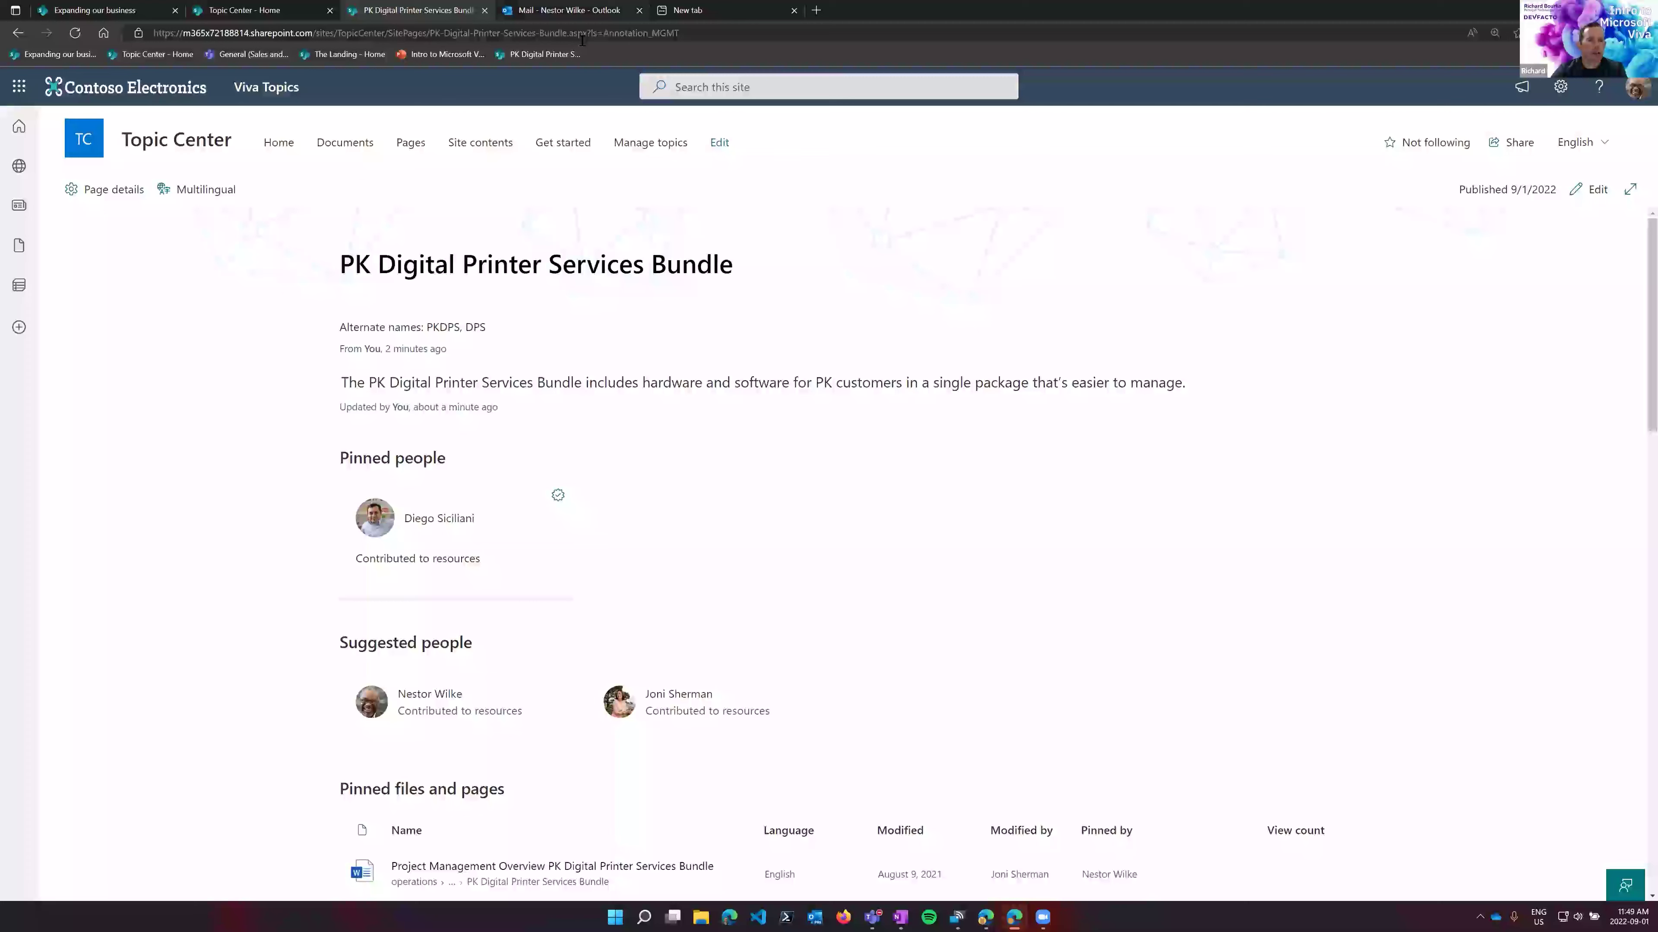
- Switch to Outlook and start a new message reading "Hi, just want you to know", followed by a hashtag reference to the Digital Services Initiative topic
click(573, 10)
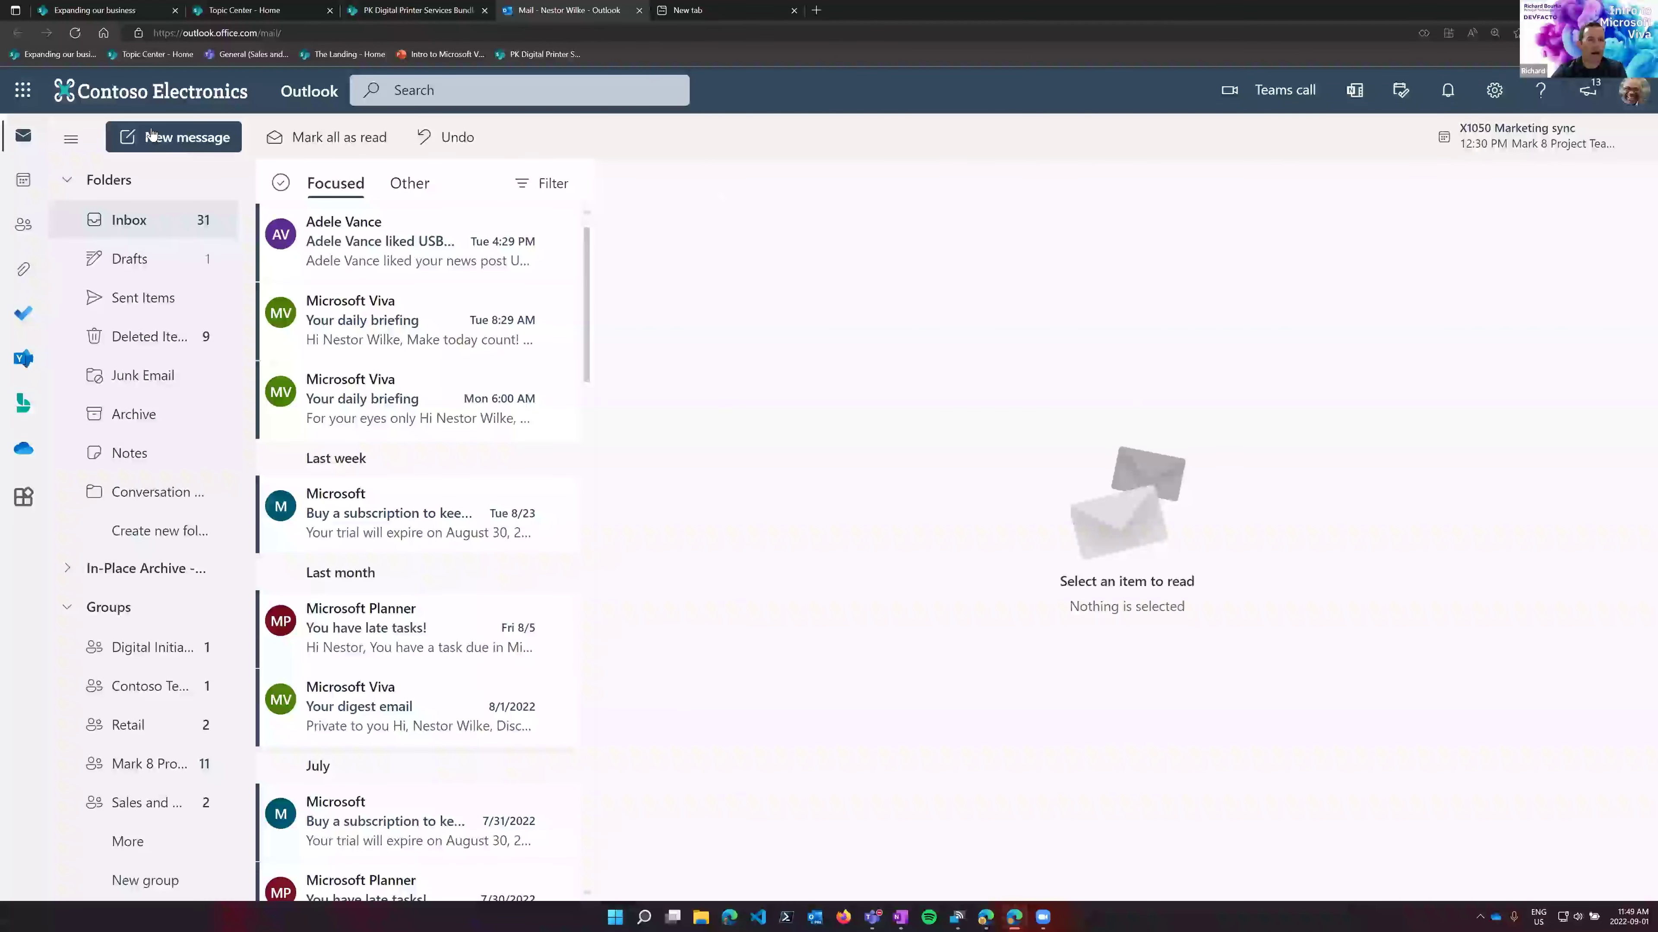
click(169, 138)
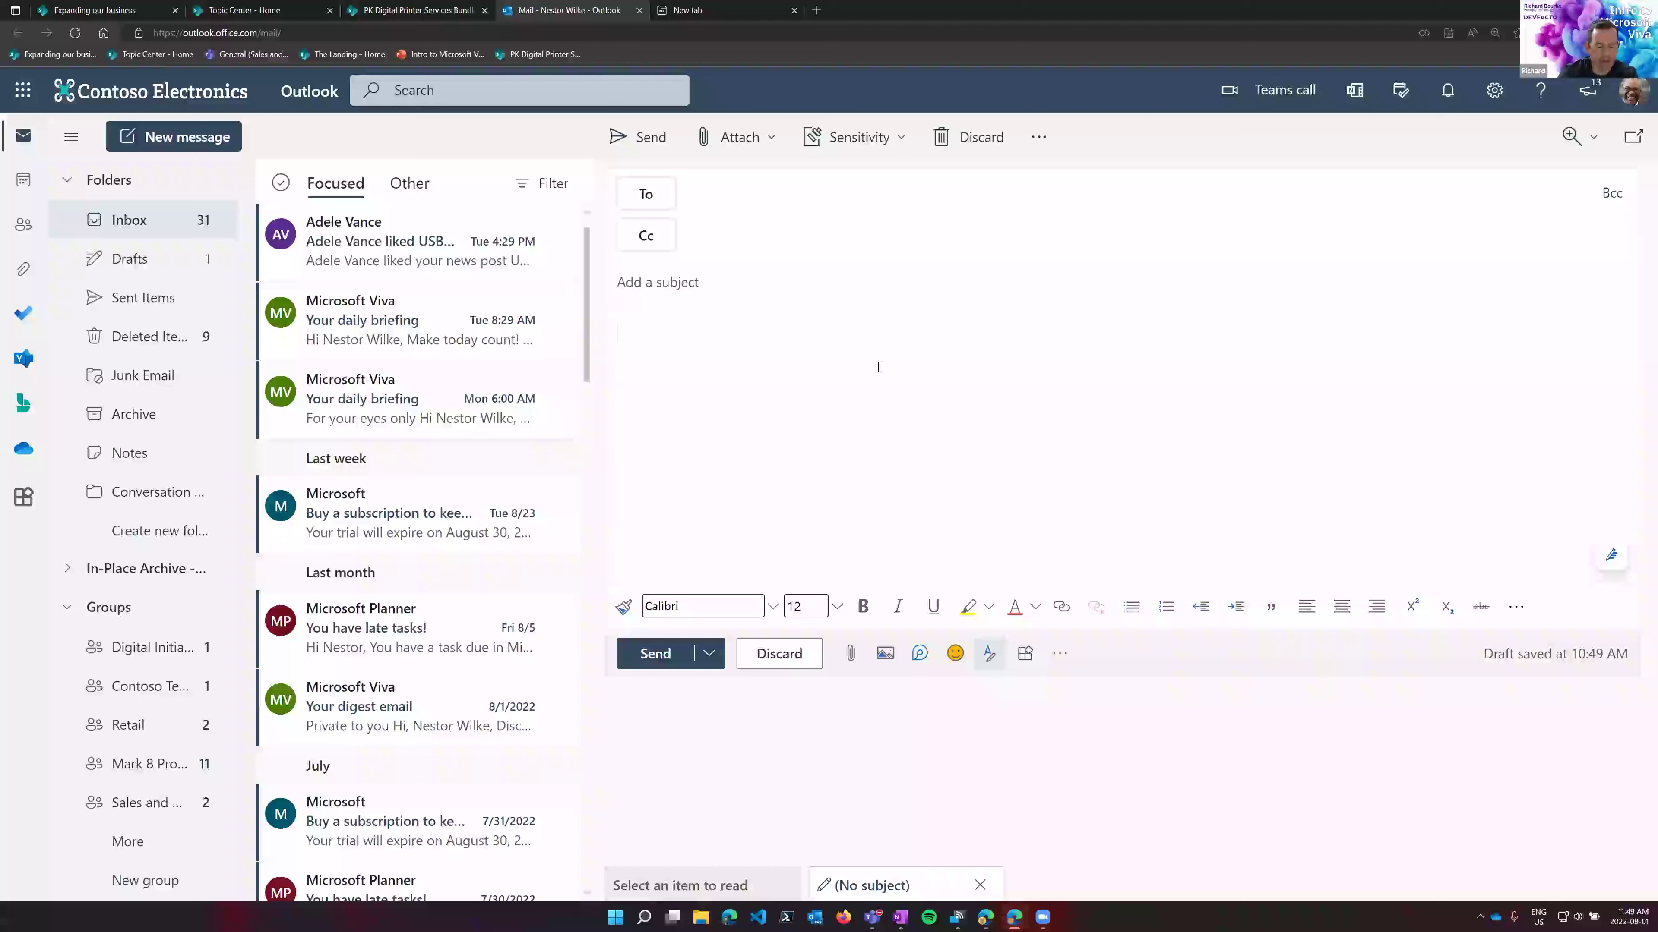
text(Hi, just want you)
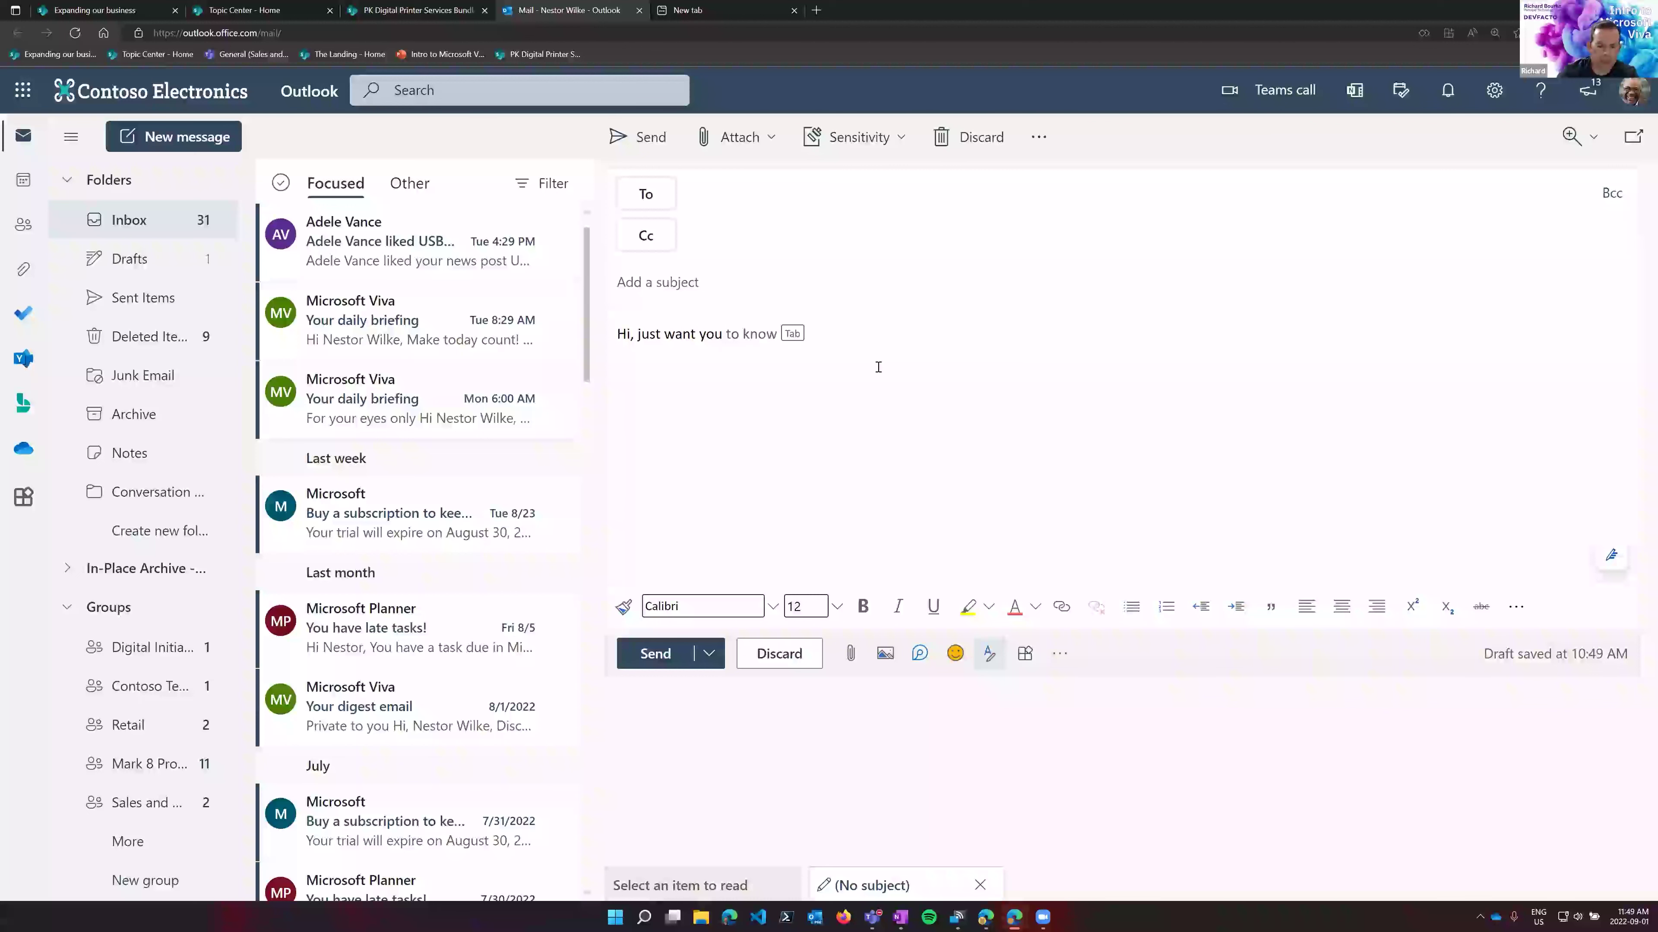
key(Tab)
text(#)
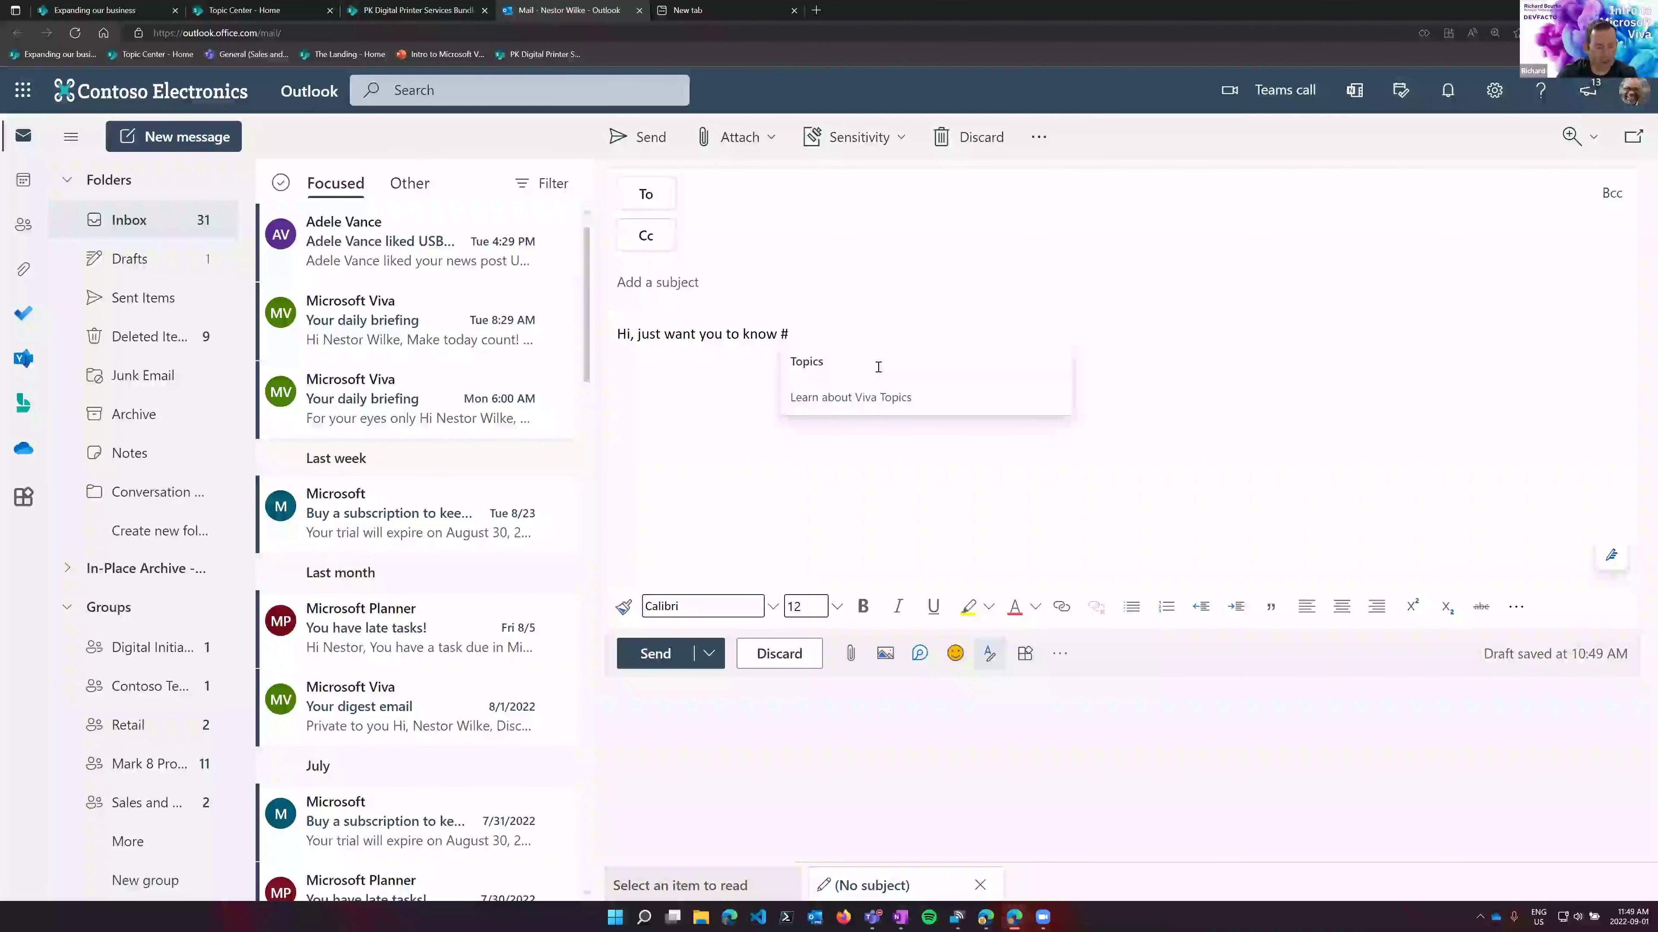
text(dsi)
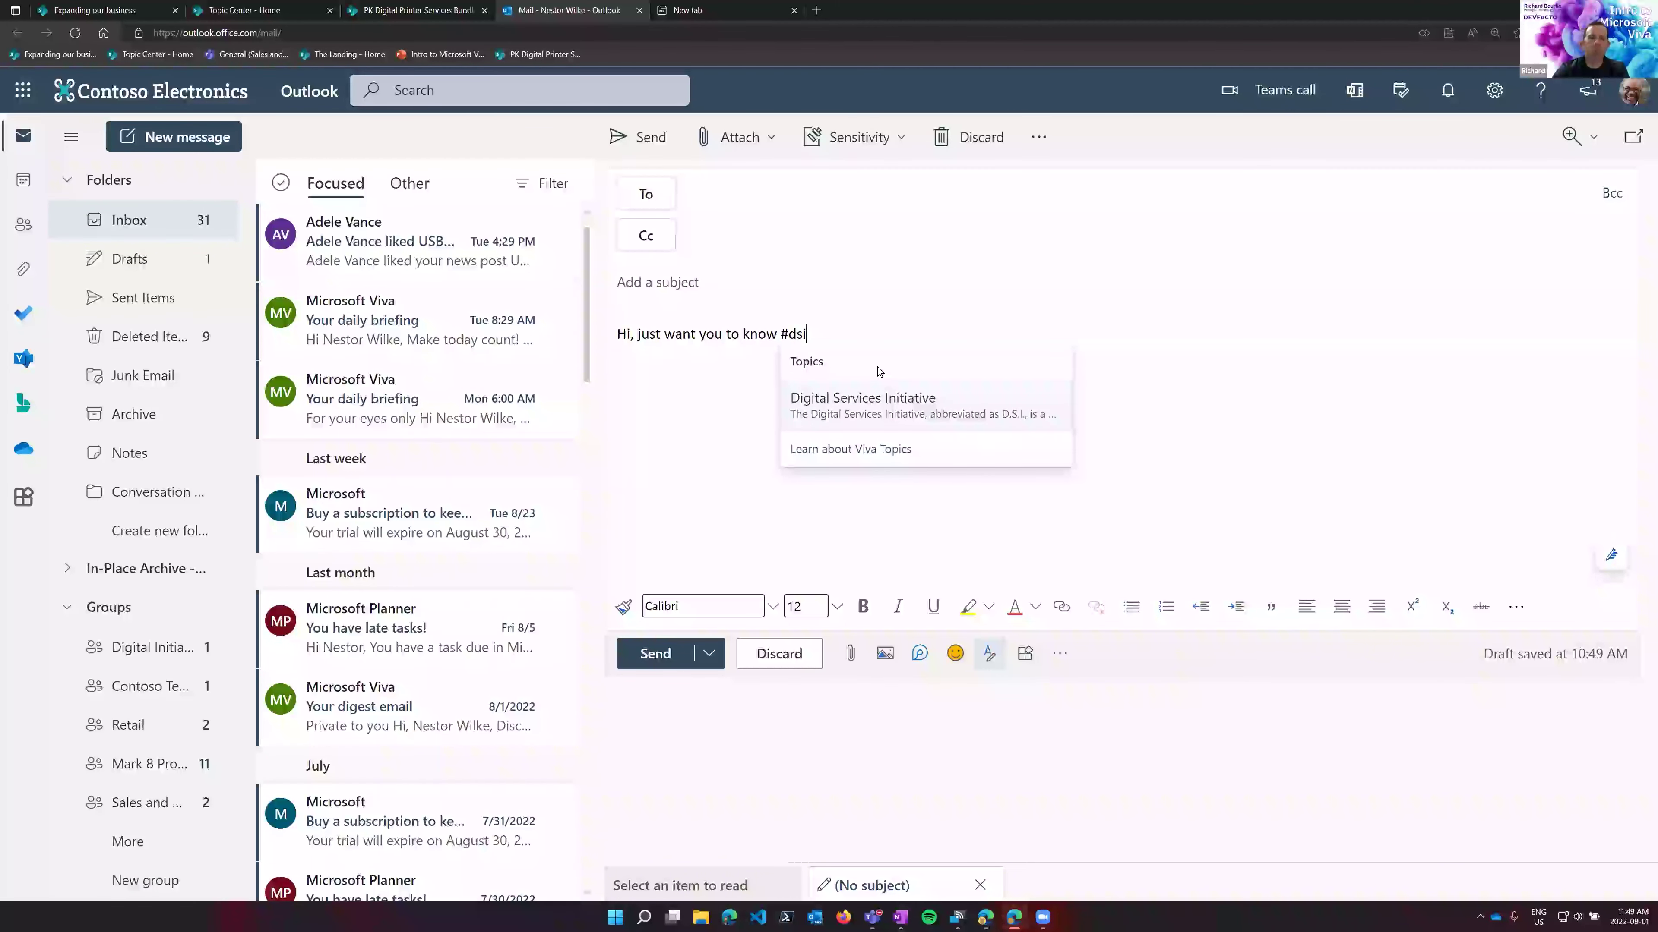
click(839, 403)
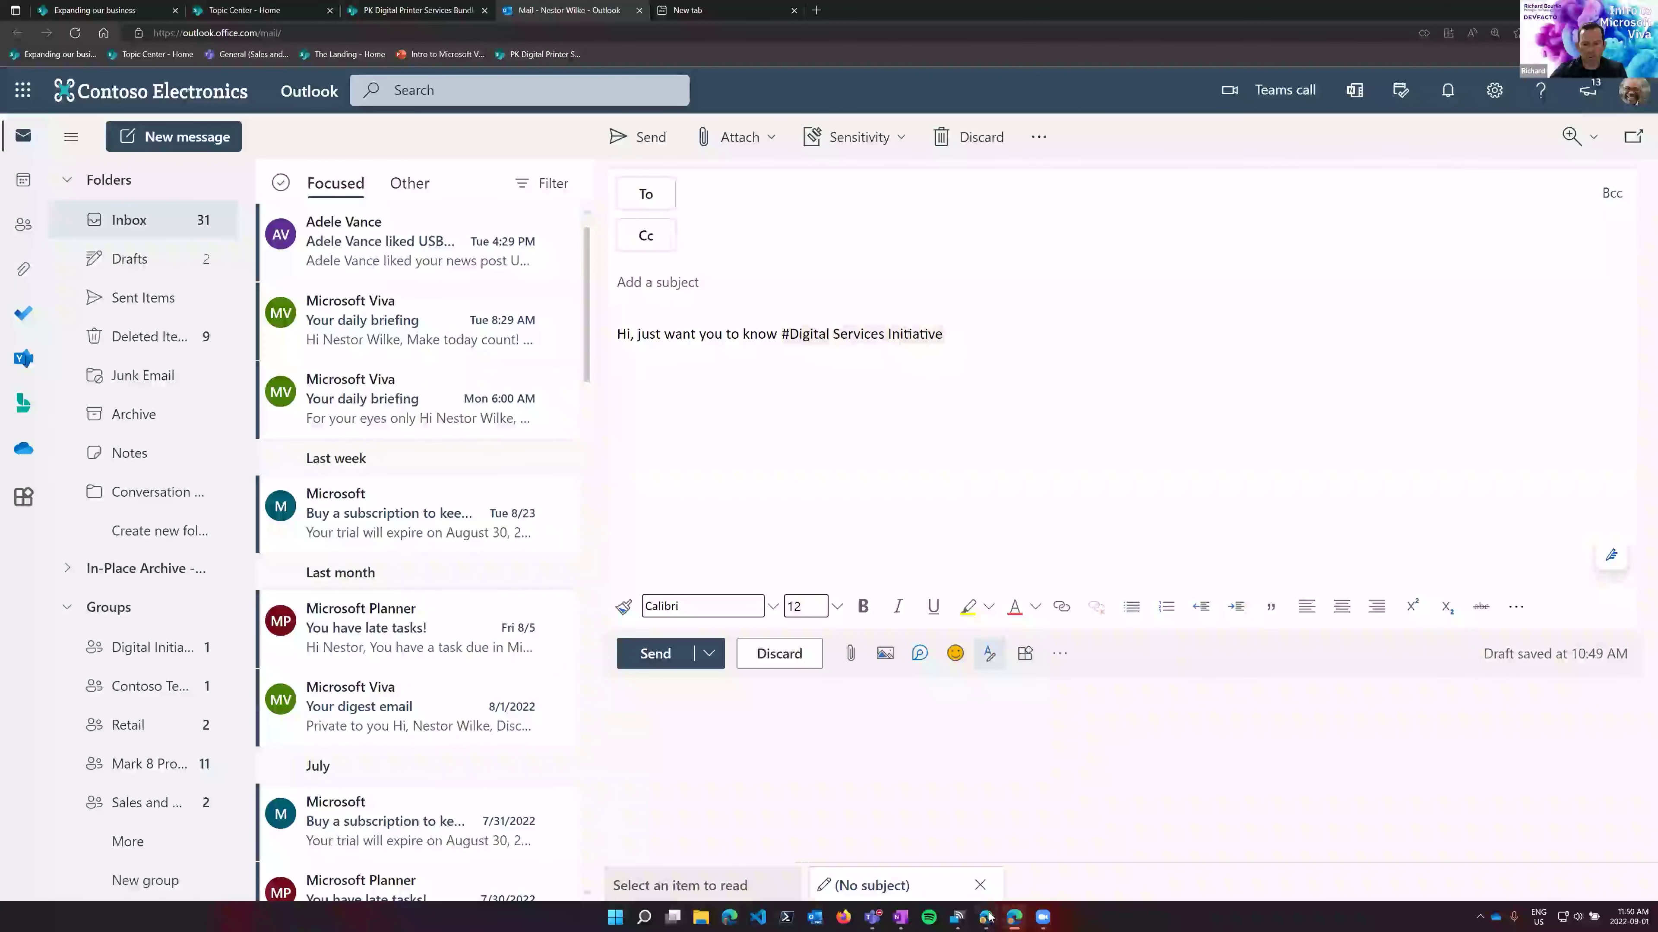
- Switch to the other browser window, open the Intro to Microsoft Viva presentation and go to its later slides
key(alt+Tab)
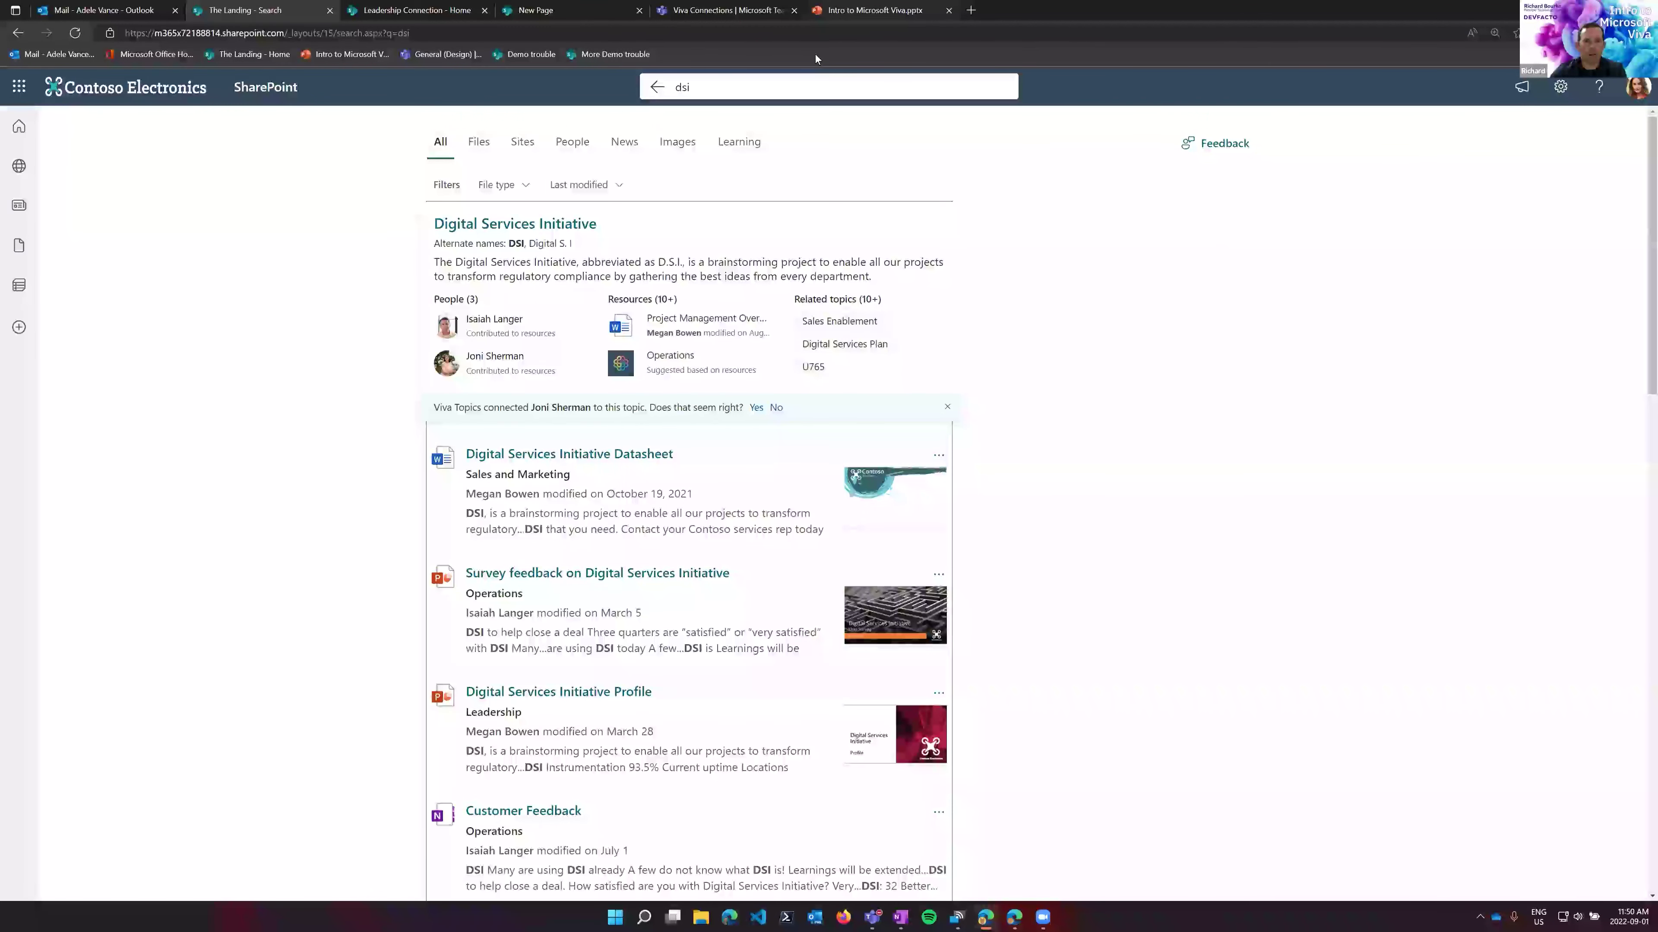
click(328, 55)
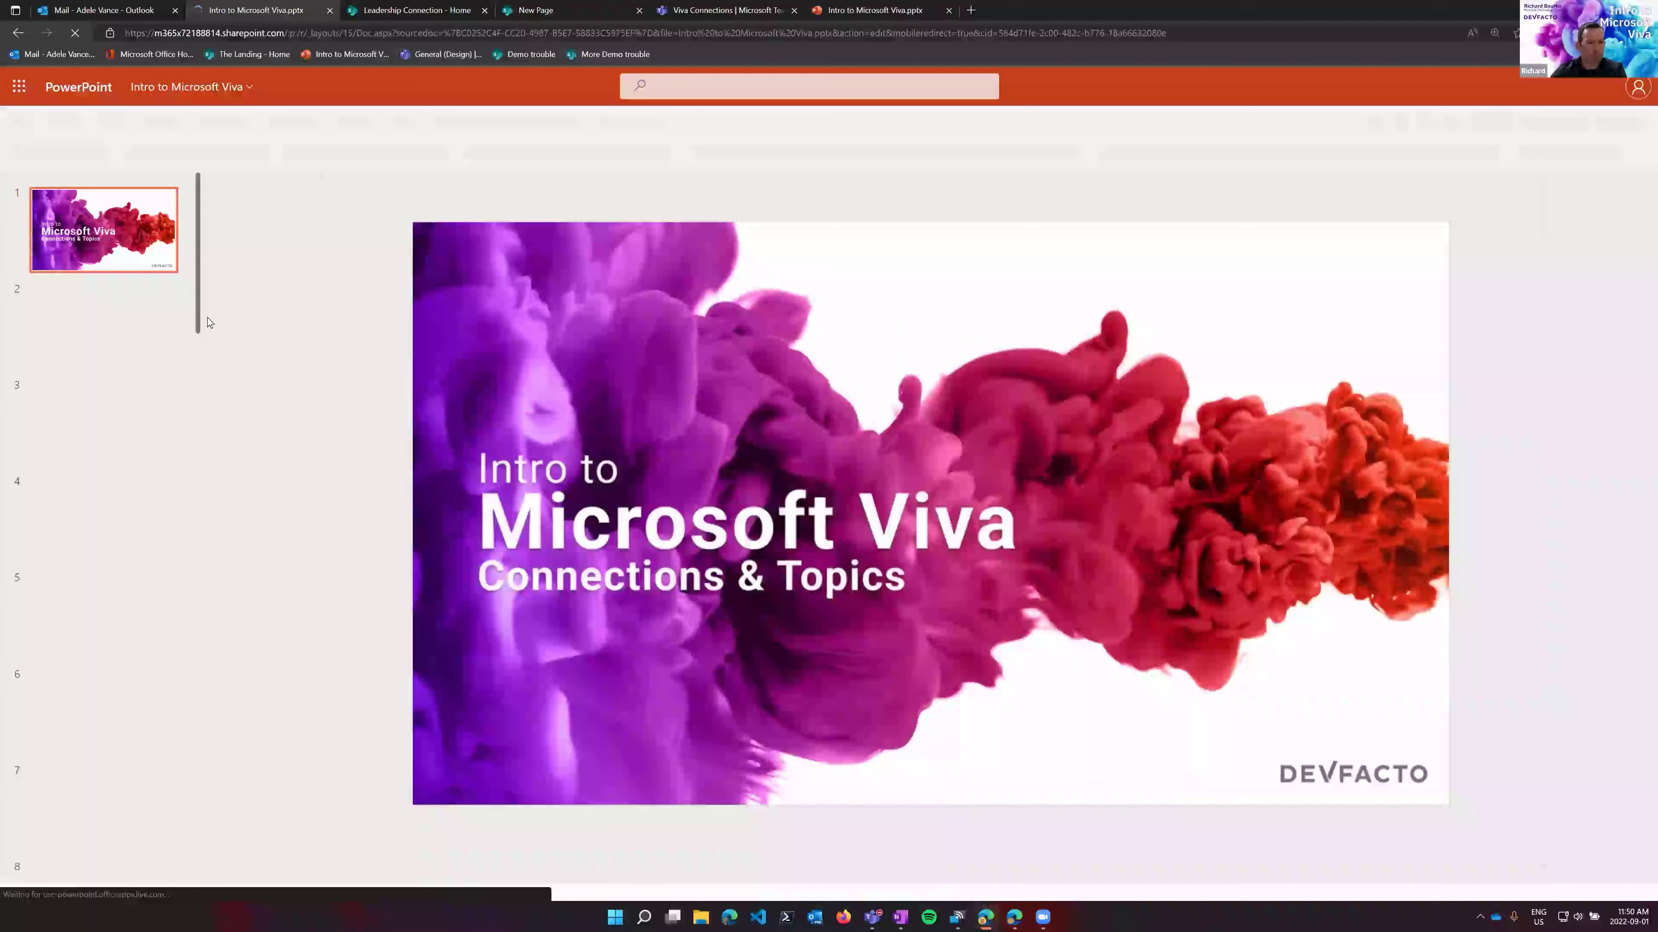
scroll(156, 416, down, 10)
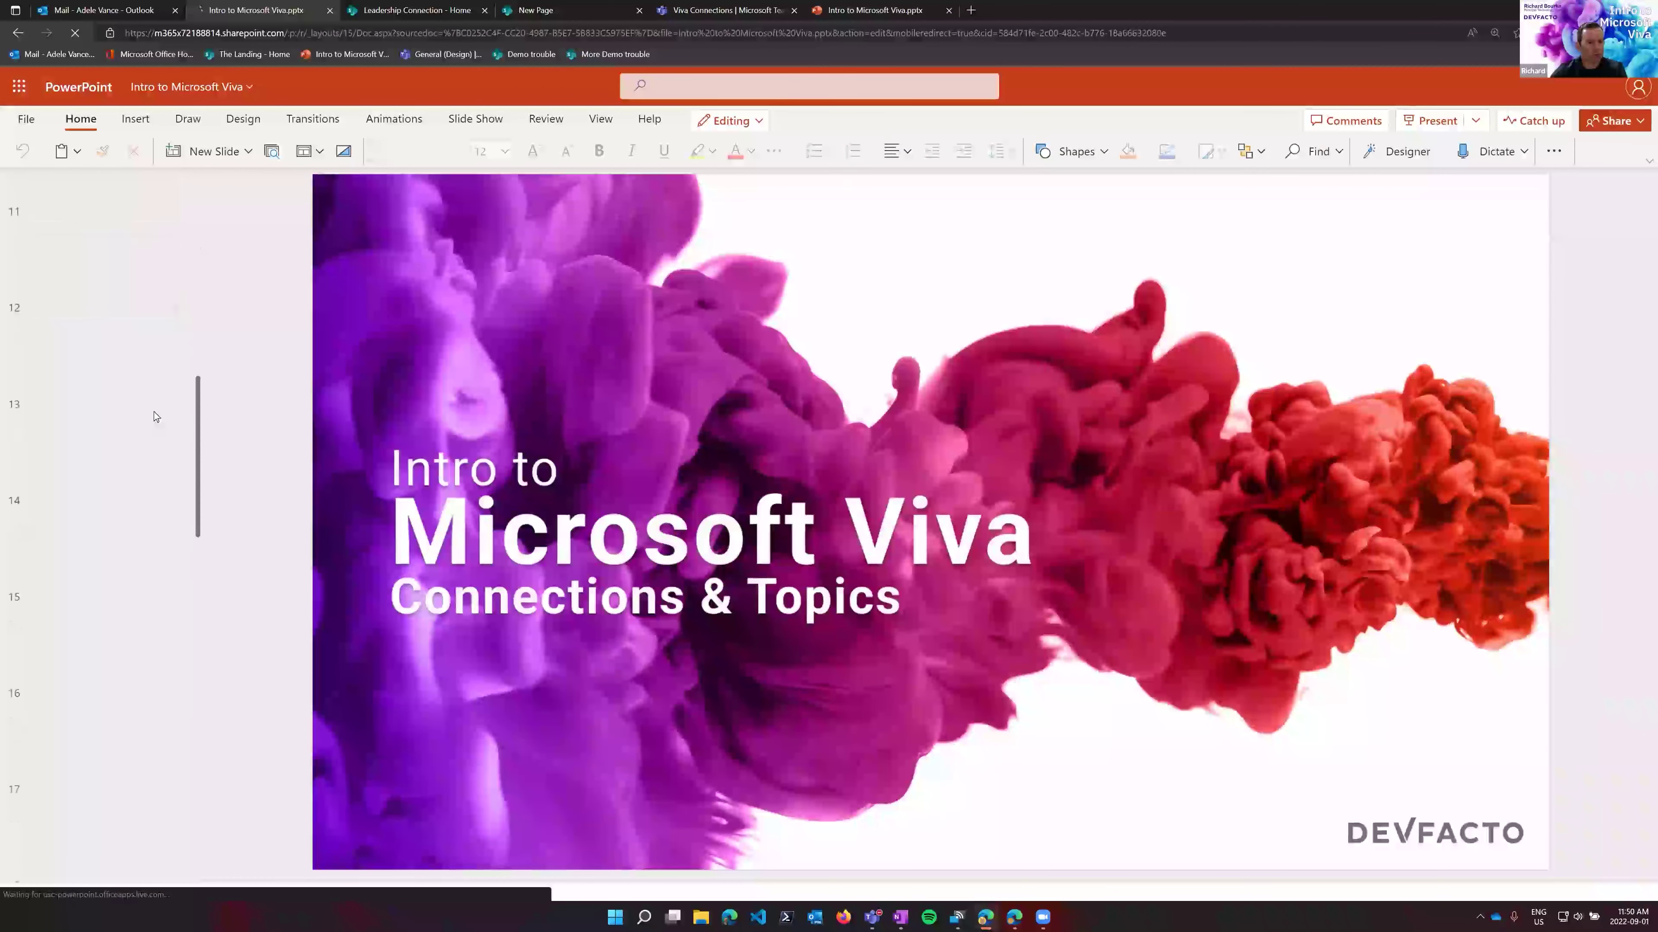